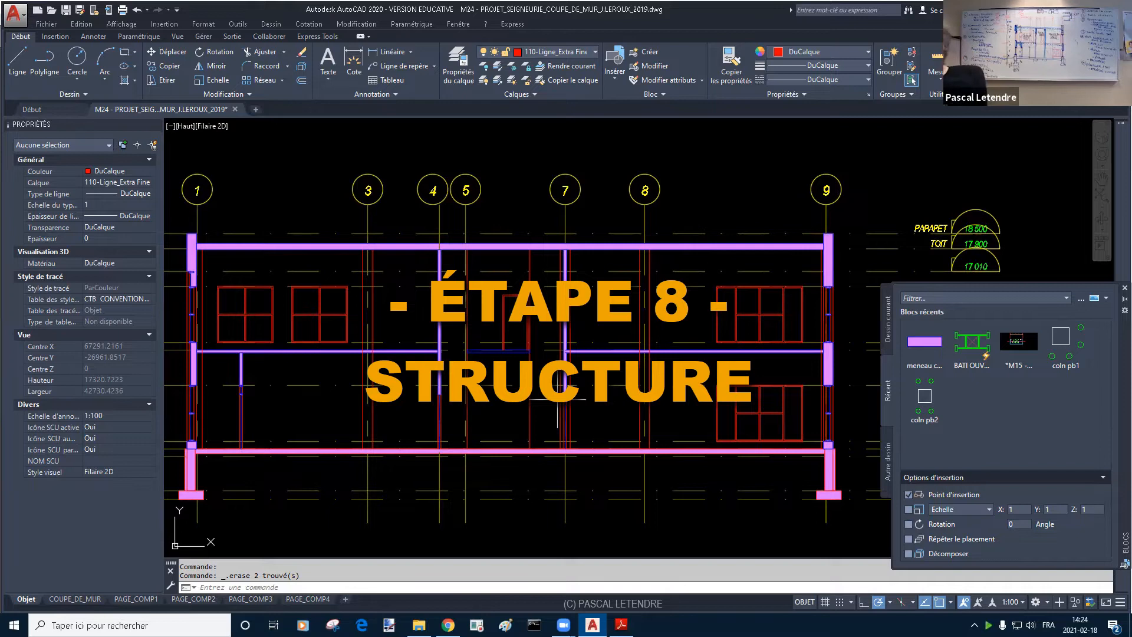
Step: Draw the top flange and vertical web of a W410 steel beam section as polylines in the empty area above grid axis 7
{"action": "scroll", "coordinate": [400, 329], "scroll_direction": "up", "scroll_amount": 2}
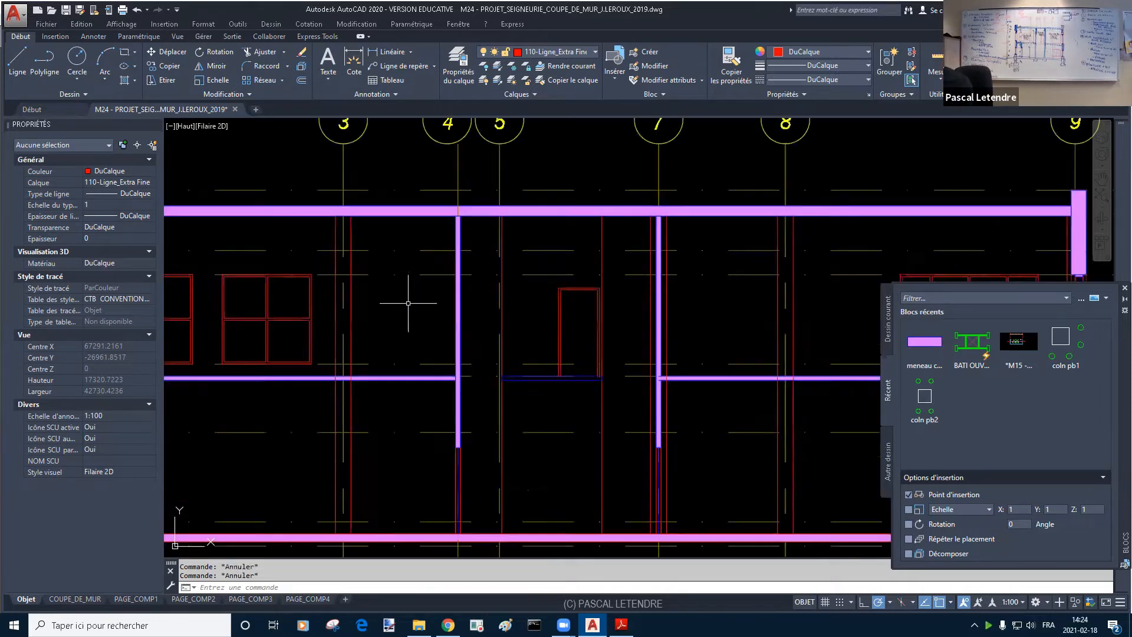
{"action": "middle_click_drag", "start_coordinate": [543, 211], "coordinate": [478, 462]}
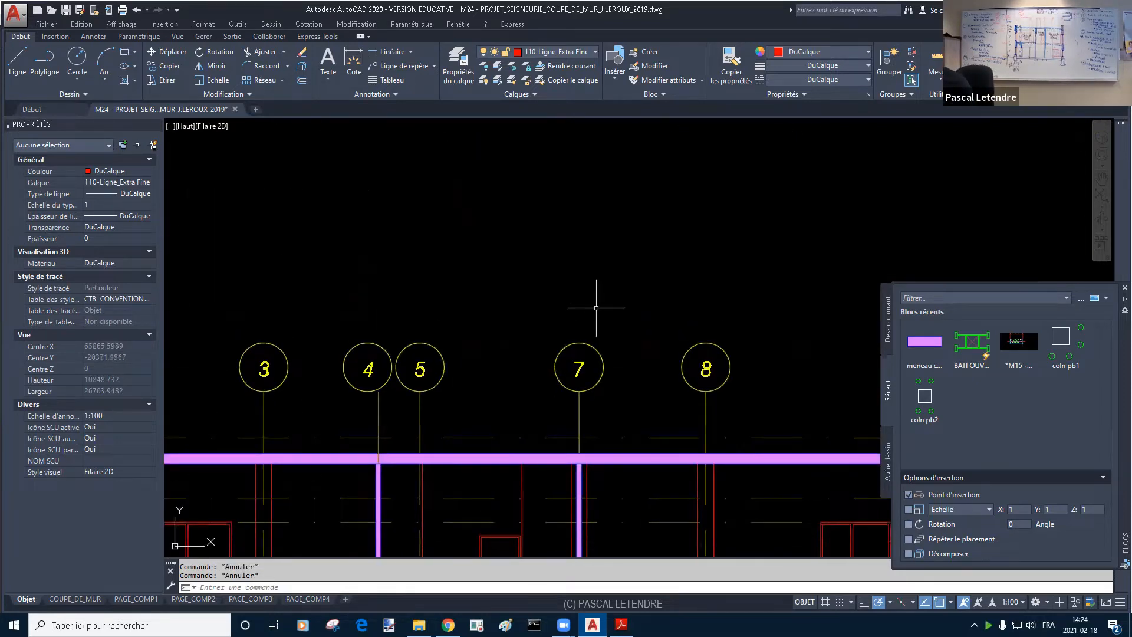
{"action": "type", "text": "pl"}
{"action": "key", "text": "Return"}
{"action": "scroll", "coordinate": [594, 295], "scroll_direction": "up", "scroll_amount": 2}
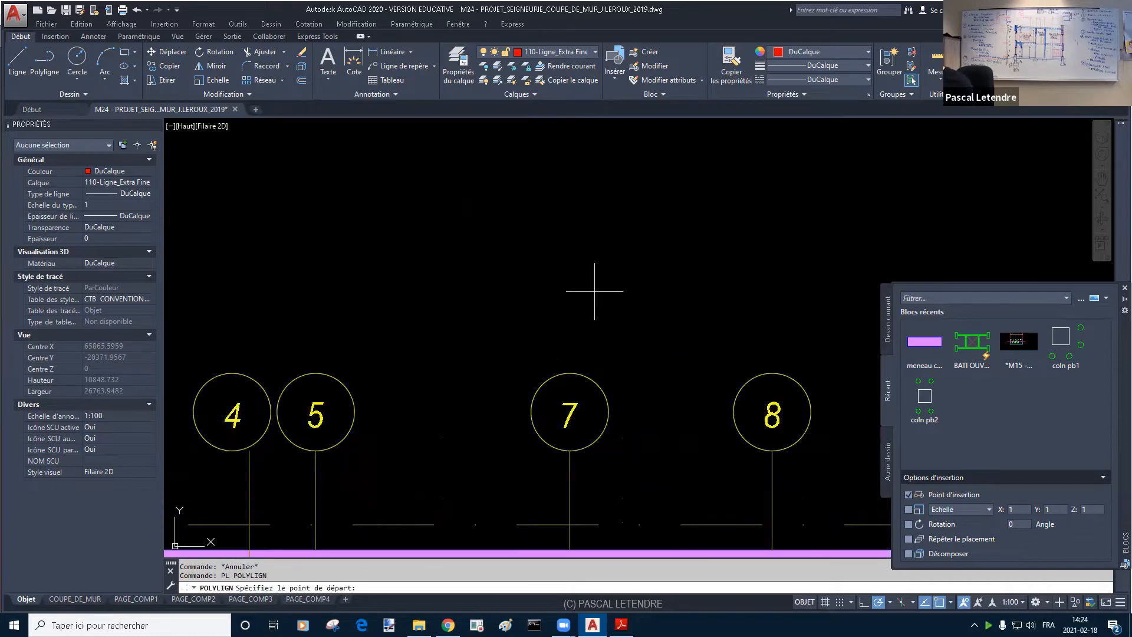
{"action": "middle_click_drag", "start_coordinate": [679, 335], "coordinate": [559, 89]}
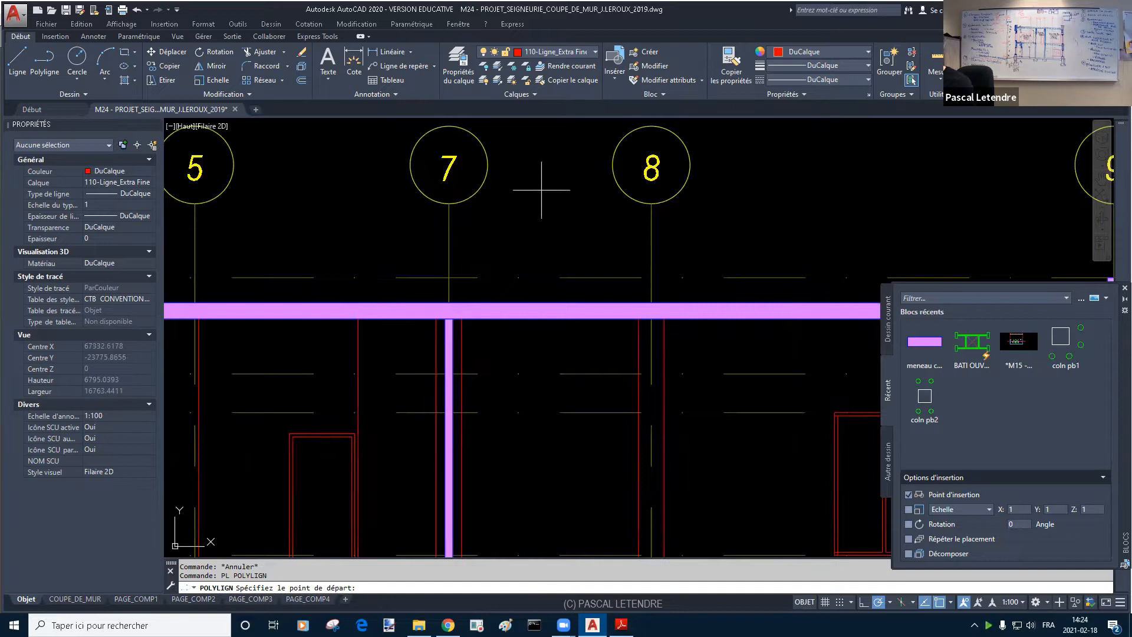
{"action": "middle_click_drag", "start_coordinate": [541, 190], "coordinate": [548, 414]}
{"action": "left_click", "coordinate": [485, 254]}
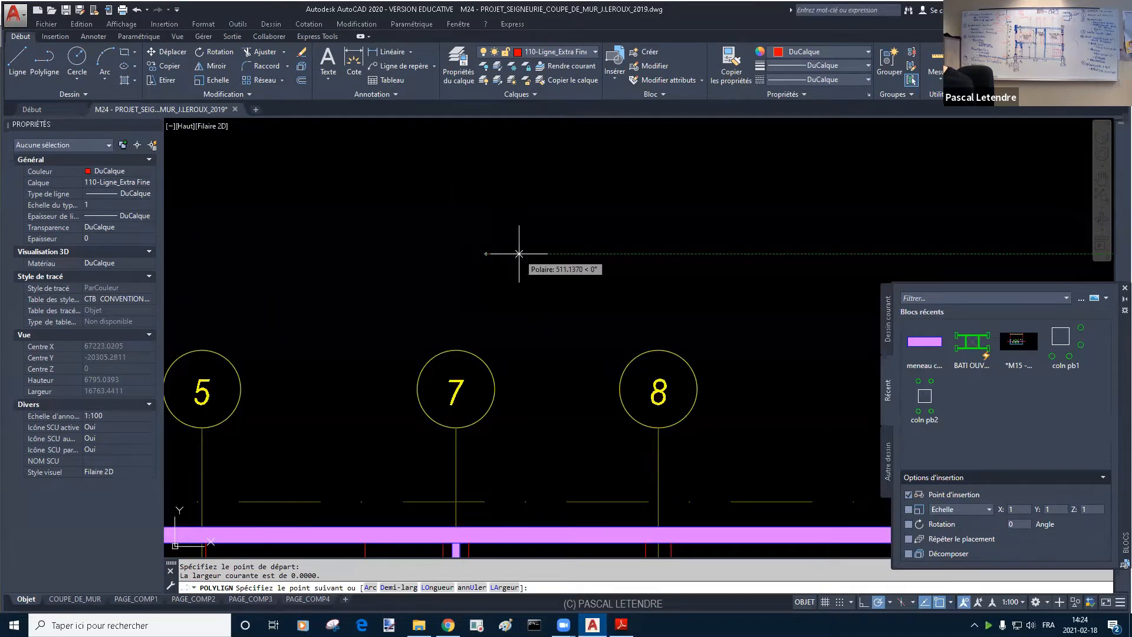
{"action": "key", "text": "Return"}
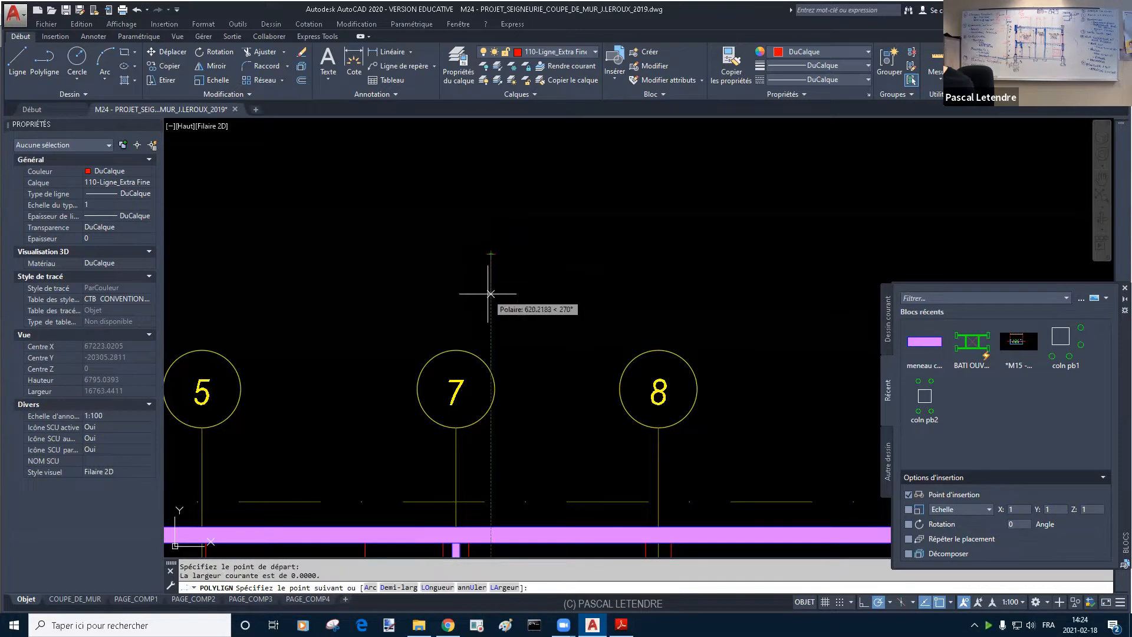
{"action": "type", "text": "4"}
{"action": "key", "text": "Escape"}
{"action": "key", "text": "Escape"}
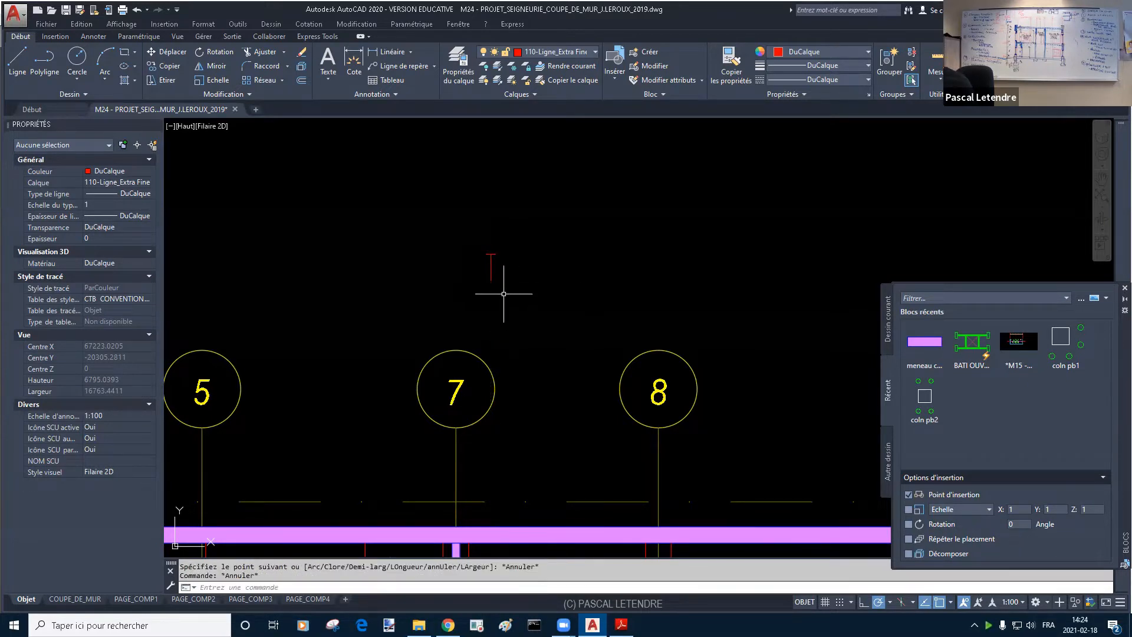
Step: Copy the top flange to the lower end of the web to complete the W410 I-shaped section
{"action": "scroll", "coordinate": [501, 275], "scroll_direction": "up", "scroll_amount": 2}
{"action": "type", "text": "c"}
{"action": "key", "text": "Return"}
{"action": "left_click", "coordinate": [488, 240]}
{"action": "key", "text": "Return"}
{"action": "left_click", "coordinate": [484, 266]}
{"action": "key", "text": "Escape"}
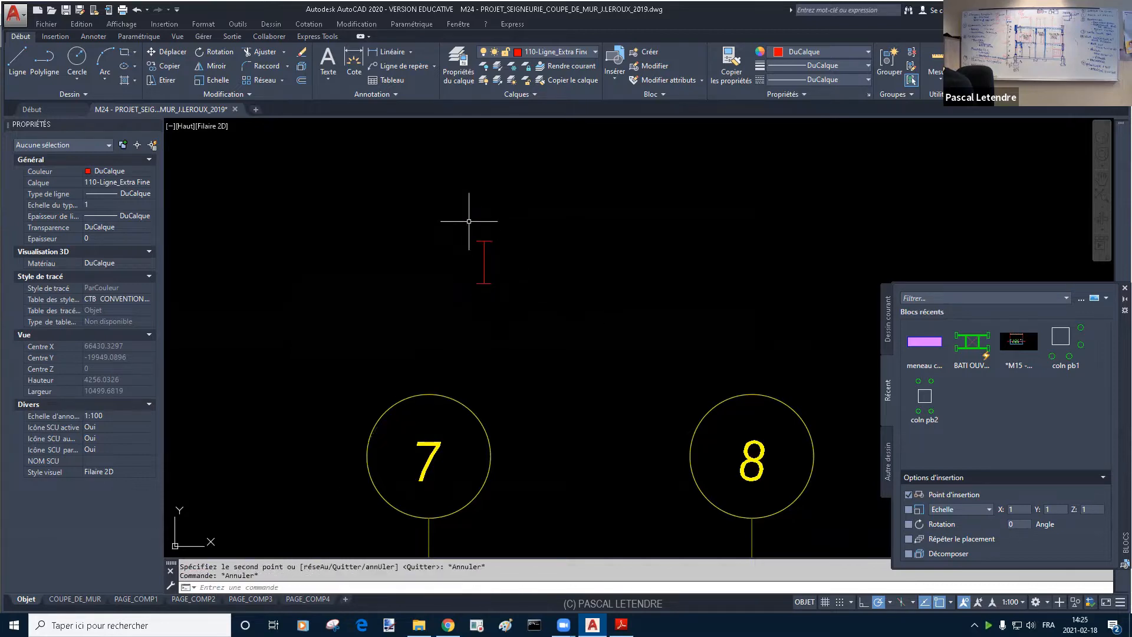
Step: Assign the three polylines of the W410 section to layer 118-ligne_large
{"action": "left_click", "coordinate": [469, 221]}
{"action": "left_click", "coordinate": [506, 291]}
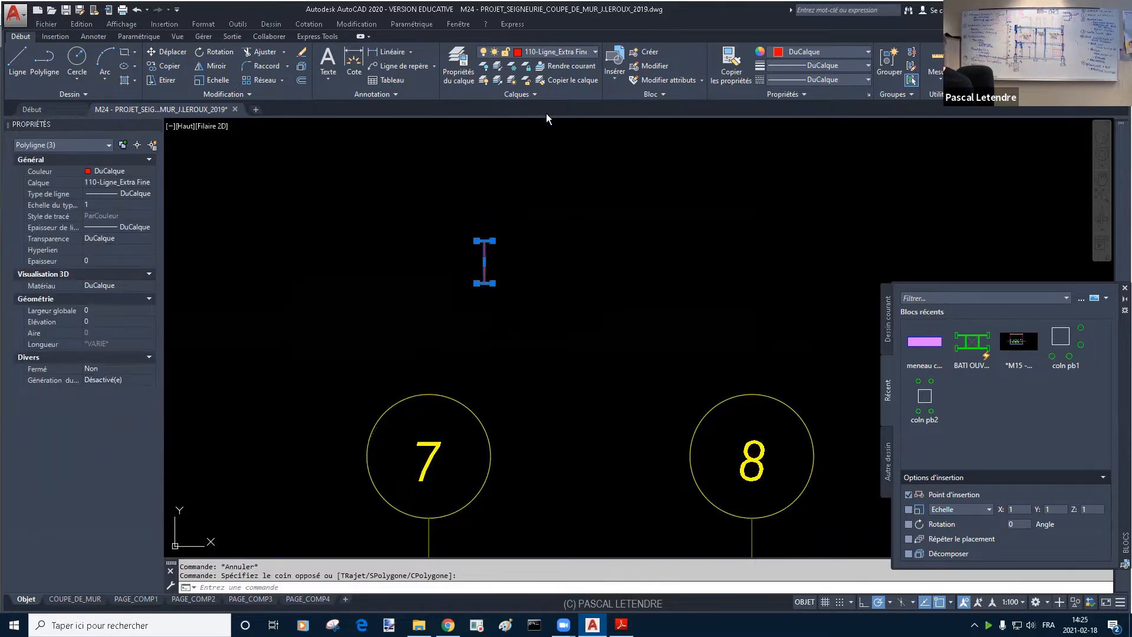
{"action": "left_click", "coordinate": [554, 52]}
{"action": "left_click", "coordinate": [548, 147]}
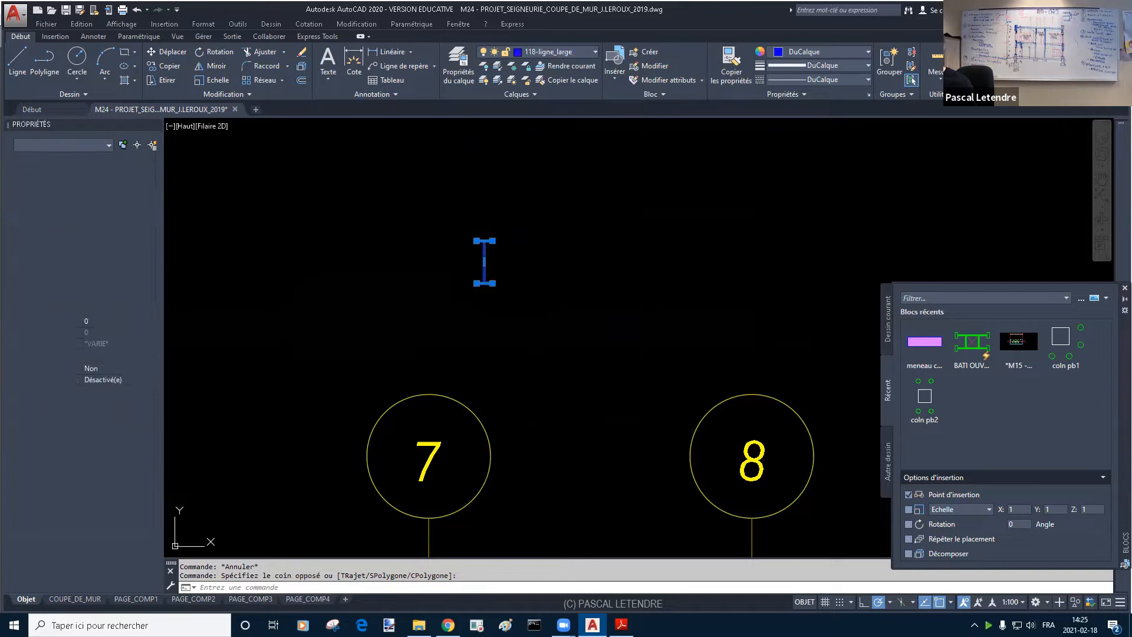
{"action": "key", "text": "Escape"}
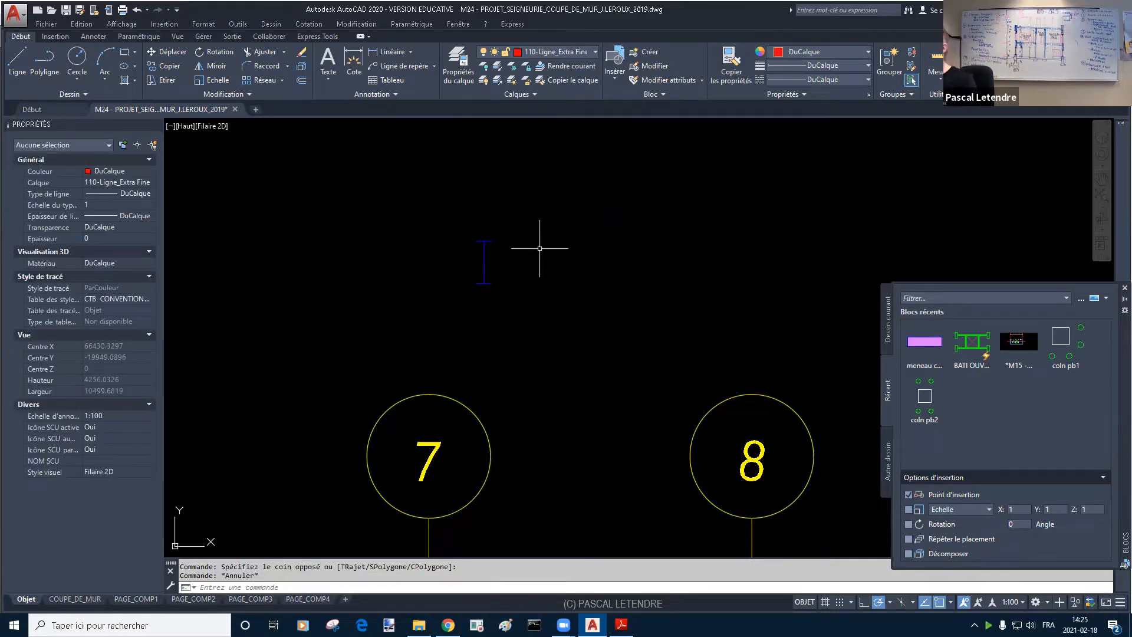
{"action": "key", "text": "Escape"}
{"action": "type", "text": "c"}
{"action": "key", "text": "Return"}
{"action": "key", "text": "Escape"}
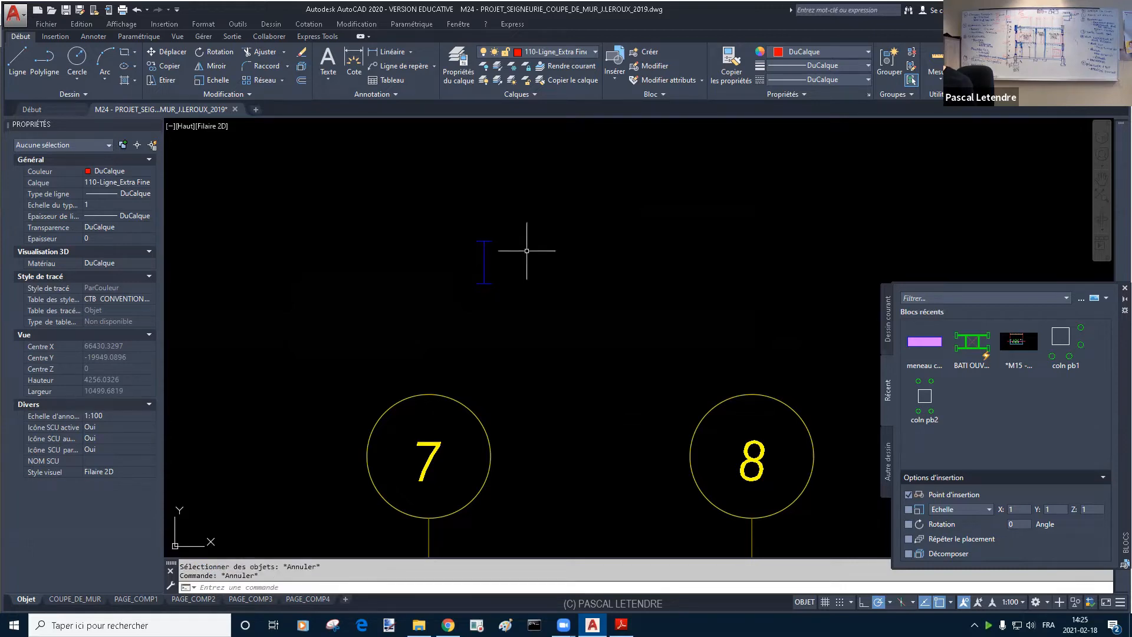
Step: Draw a 100 mm horizontal polyline beside the W410 section as the top flange of a joist section
{"action": "type", "text": "pl"}
{"action": "key", "text": "Return"}
{"action": "left_click", "coordinate": [532, 242]}
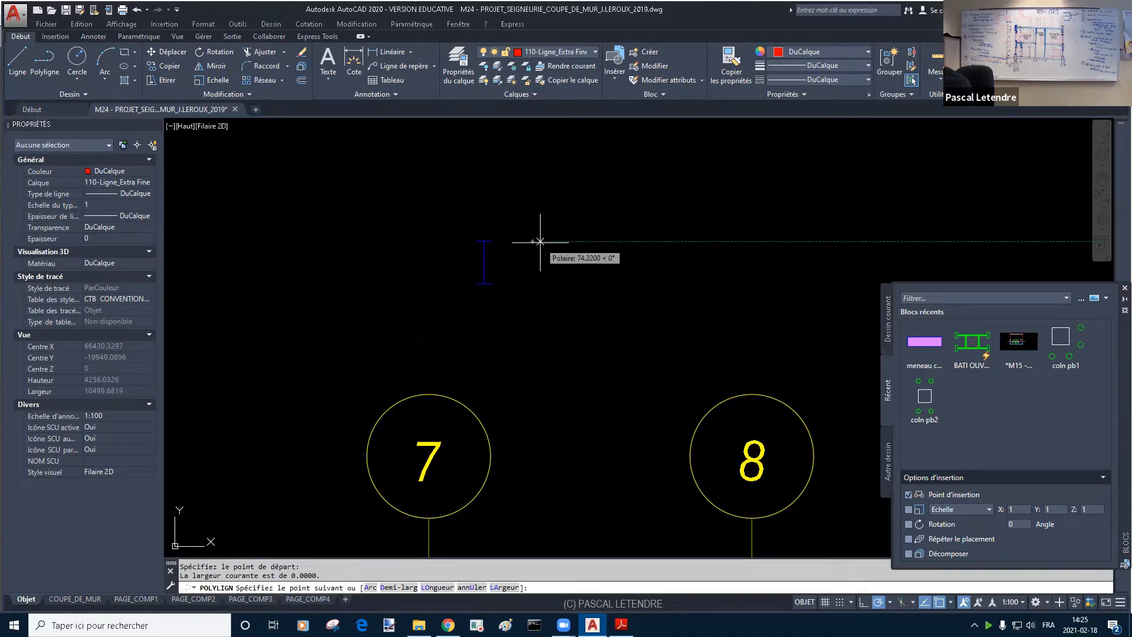
{"action": "key", "text": "BackSpace"}
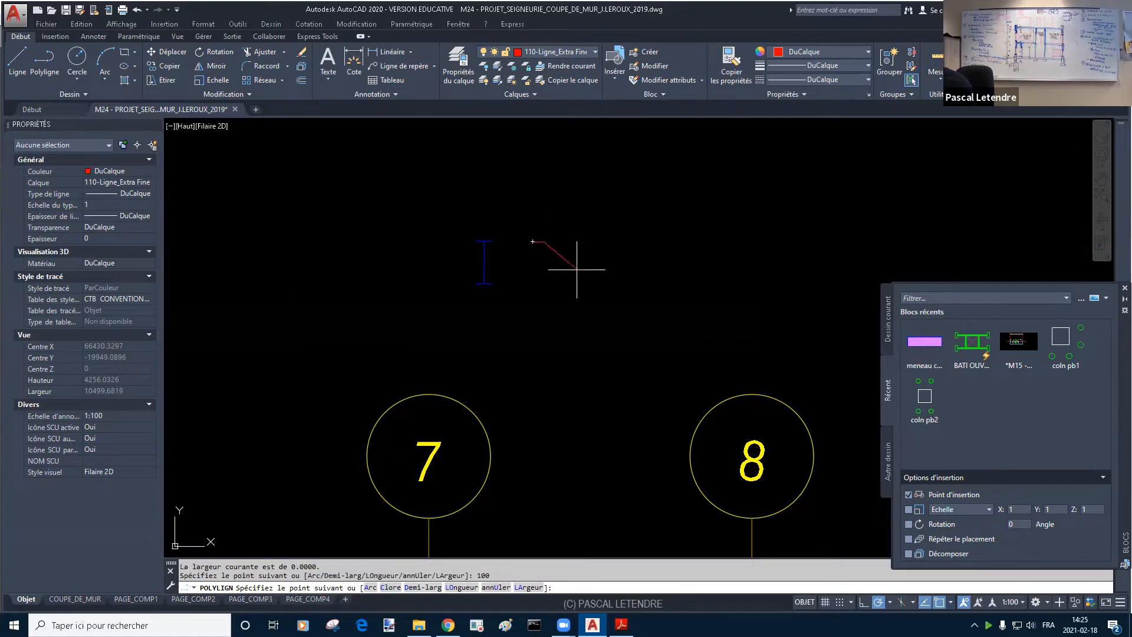
{"action": "key", "text": "Escape"}
Step: Draw a 350 mm vertical polyline down from the middle of the joist's top flange as its web
{"action": "key", "text": "Return"}
{"action": "left_click", "coordinate": [539, 246]}
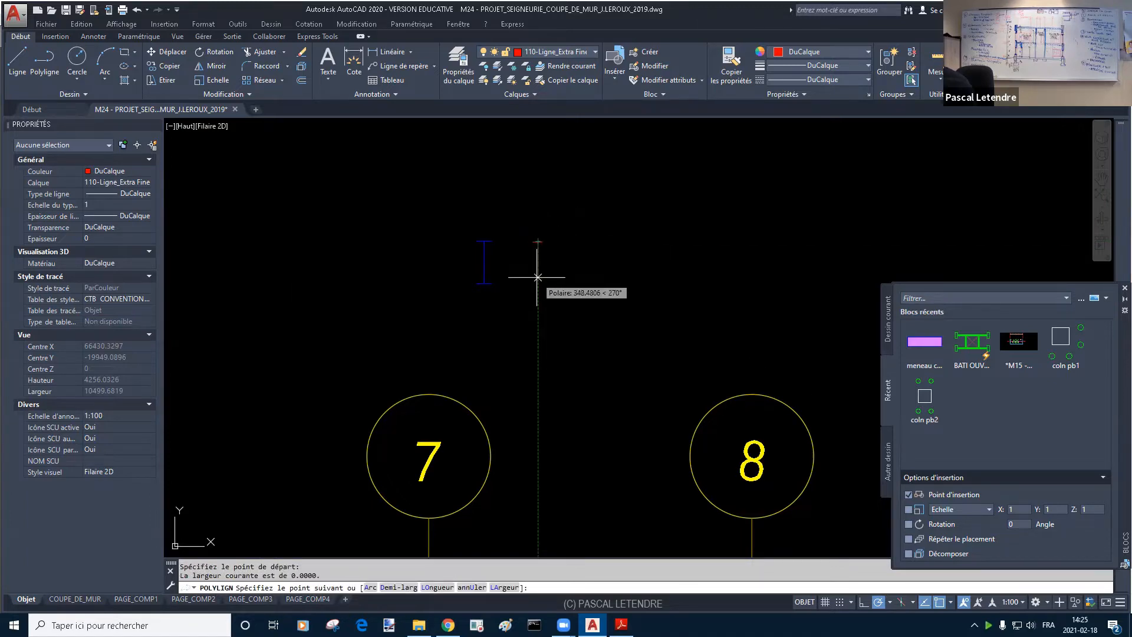
{"action": "type", "text": "350"}
{"action": "key", "text": "Return"}
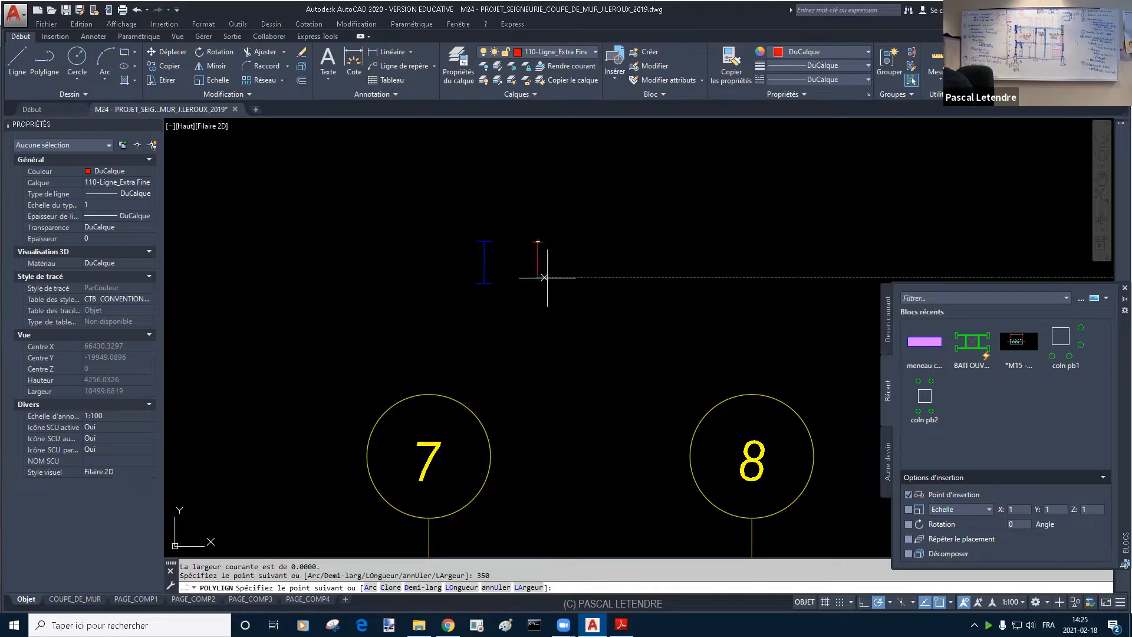
{"action": "key", "text": "Escape"}
{"action": "key", "text": "Escape"}
{"action": "scroll", "coordinate": [540, 260], "scroll_direction": "up", "scroll_amount": 4}
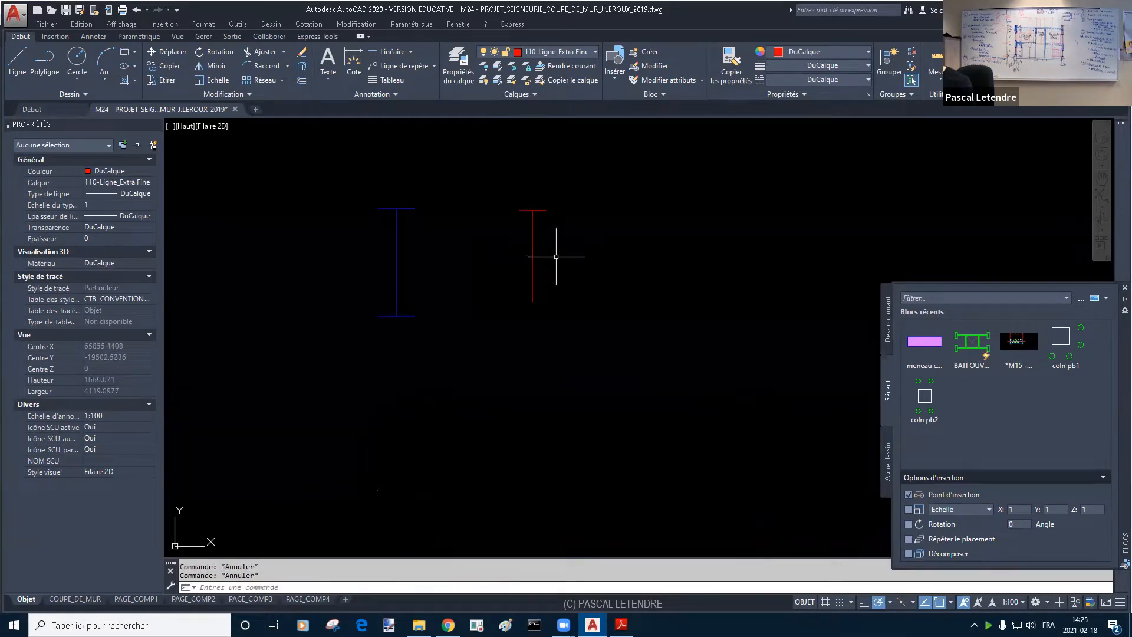
Step: Copy the joist's flange and web a short distance to the right to start a second joist section
{"action": "left_click", "coordinate": [557, 256]}
{"action": "left_click", "coordinate": [518, 328]}
{"action": "type", "text": "co"}
{"action": "key", "text": "Return"}
{"action": "left_click", "coordinate": [569, 239]}
{"action": "left_click", "coordinate": [624, 240]}
{"action": "key", "text": "Escape"}
{"action": "key", "text": "Escape"}
{"action": "key", "text": "Escape"}
Step: Stretch the first joist's web downward to a length of 500 mm
{"action": "left_click", "coordinate": [533, 279]}
{"action": "left_click", "coordinate": [532, 302]}
{"action": "left_click", "coordinate": [533, 342]}
{"action": "key", "text": "Escape"}
Step: Copy the first joist's top flange to the lower ends of both the 500 mm and 350 mm webs
{"action": "type", "text": "c"}
{"action": "key", "text": "Return"}
{"action": "left_click", "coordinate": [537, 210]}
{"action": "key", "text": "Return"}
{"action": "left_click", "coordinate": [532, 210]}
{"action": "left_click", "coordinate": [532, 342]}
{"action": "left_click", "coordinate": [588, 302]}
{"action": "key", "text": "Escape"}
{"action": "scroll", "coordinate": [586, 383], "scroll_direction": "down", "scroll_amount": 2}
{"action": "middle_click_drag", "start_coordinate": [633, 350], "coordinate": [594, 321]}
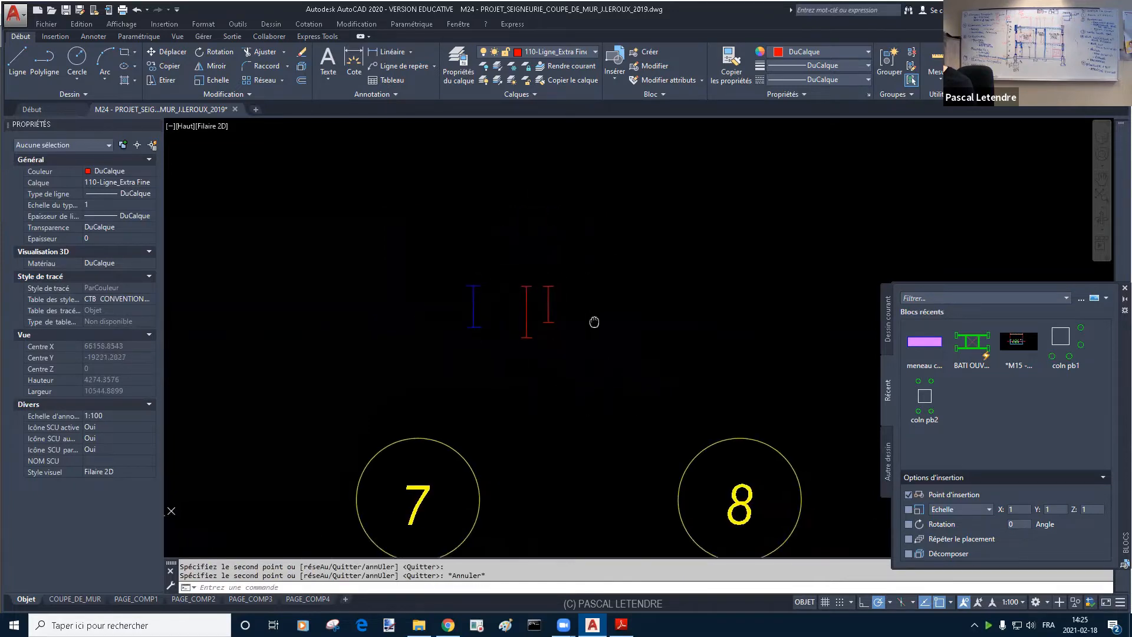
Step: Assign both joist sections to layer 116-Ligne_Moyenne
{"action": "key", "text": "Escape"}
{"action": "key", "text": "Escape"}
{"action": "left_click", "coordinate": [594, 258]}
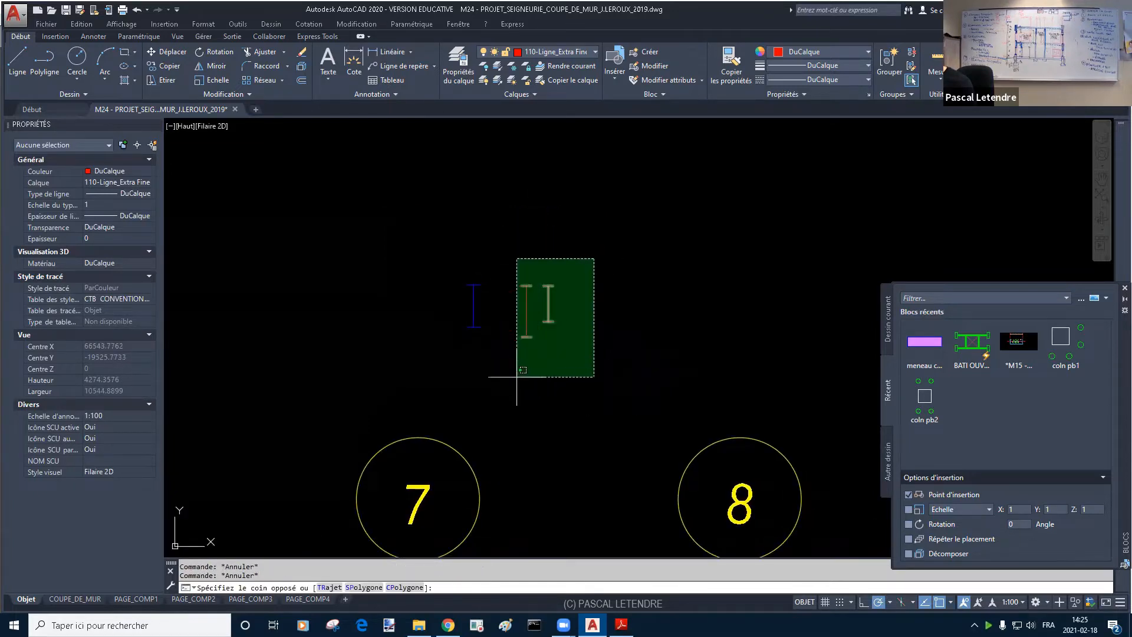
{"action": "left_click", "coordinate": [517, 376]}
{"action": "left_click", "coordinate": [553, 52]}
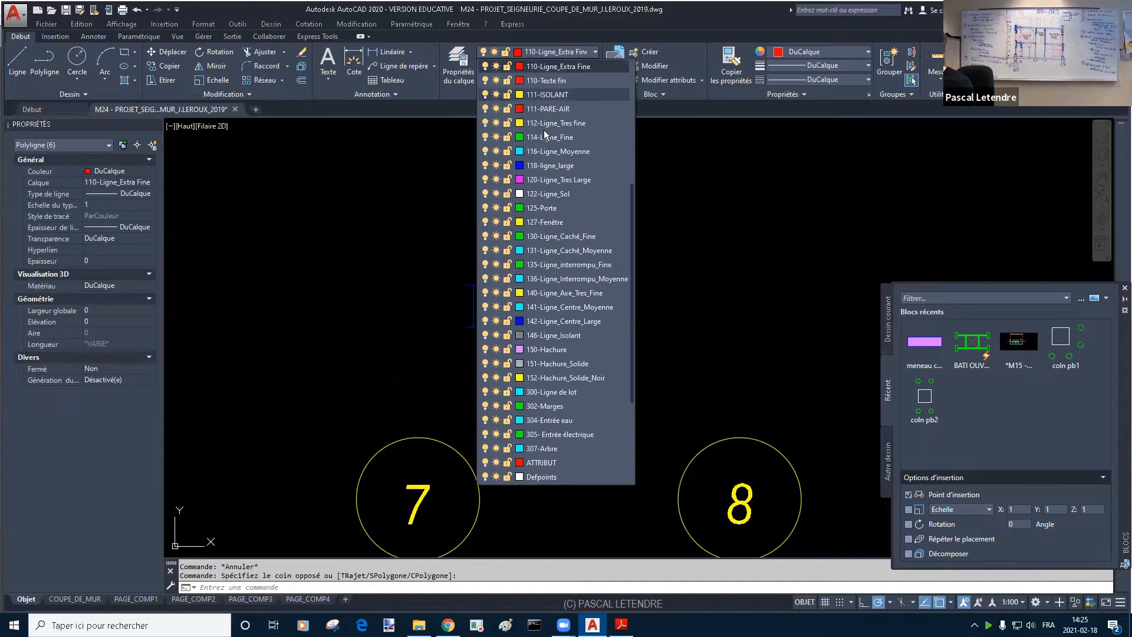
{"action": "left_click", "coordinate": [548, 150]}
{"action": "key", "text": "Escape"}
{"action": "scroll", "coordinate": [569, 285], "scroll_direction": "up", "scroll_amount": 2}
{"action": "key", "text": "Escape"}
{"action": "type", "text": "g"}
{"action": "key", "text": "Return"}
{"action": "key", "text": "Escape"}
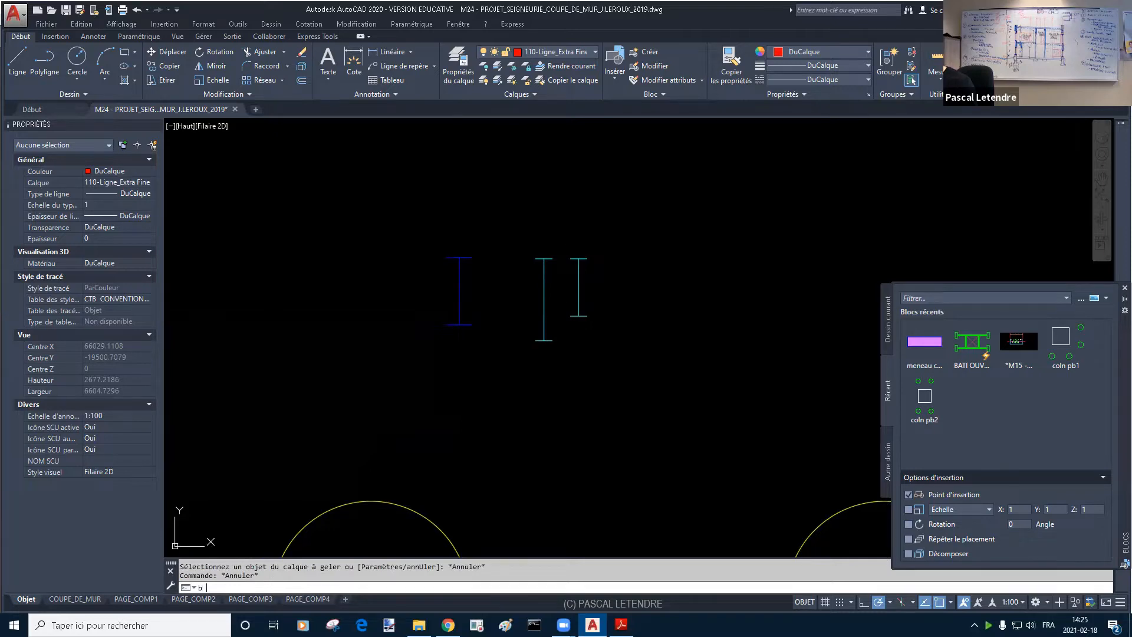
Step: Define the blue beam section as block "poutre w410" with its base point at the middle of the top flange
{"action": "key", "text": "Return"}
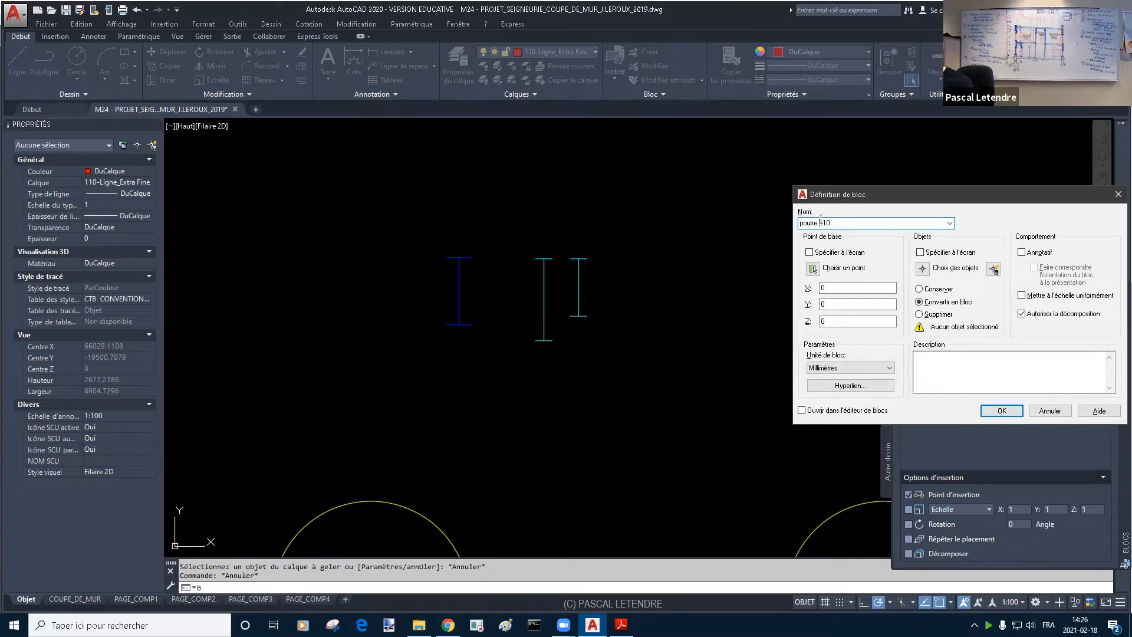
{"action": "left_click", "coordinate": [812, 269]}
{"action": "left_click", "coordinate": [458, 257]}
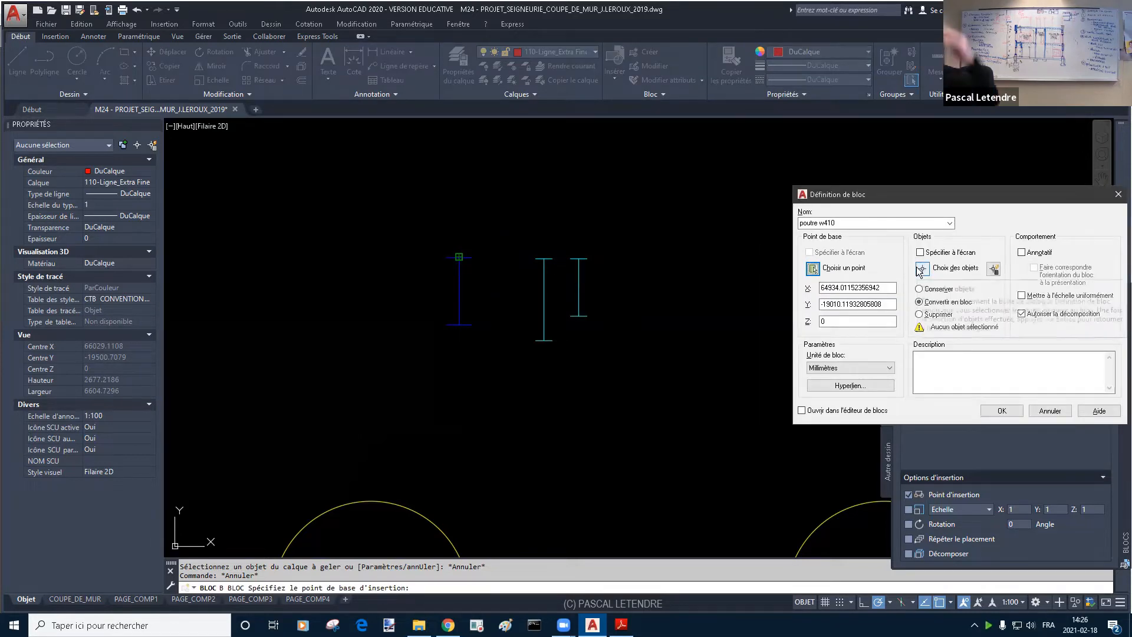
{"action": "left_click", "coordinate": [923, 269]}
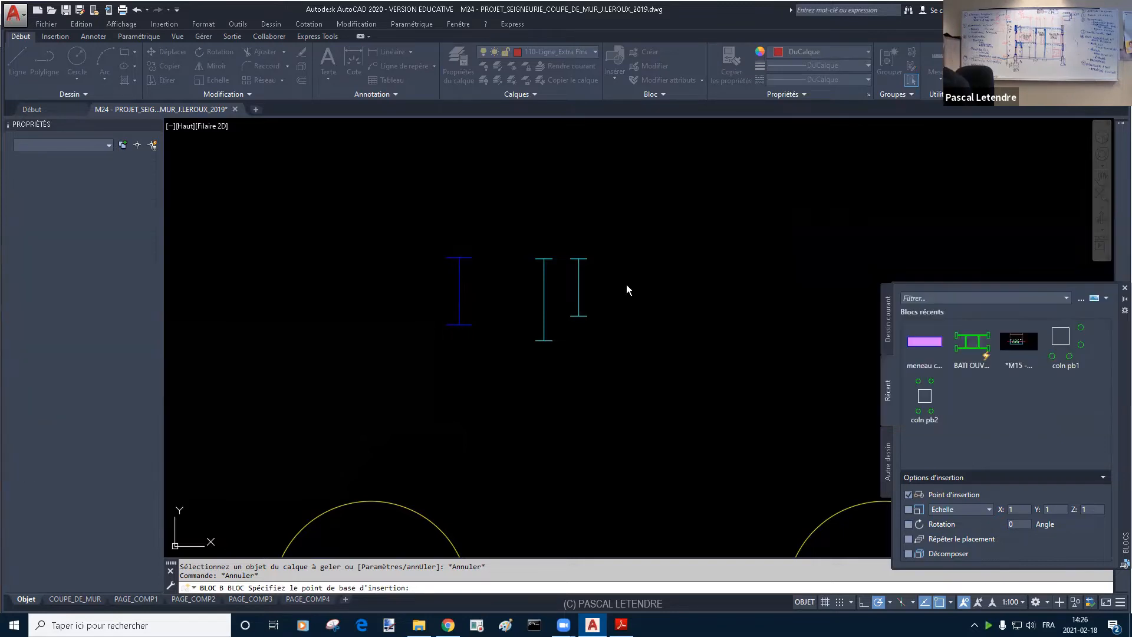
{"action": "left_click", "coordinate": [496, 226]}
{"action": "left_click", "coordinate": [422, 364]}
{"action": "key", "text": "Return"}
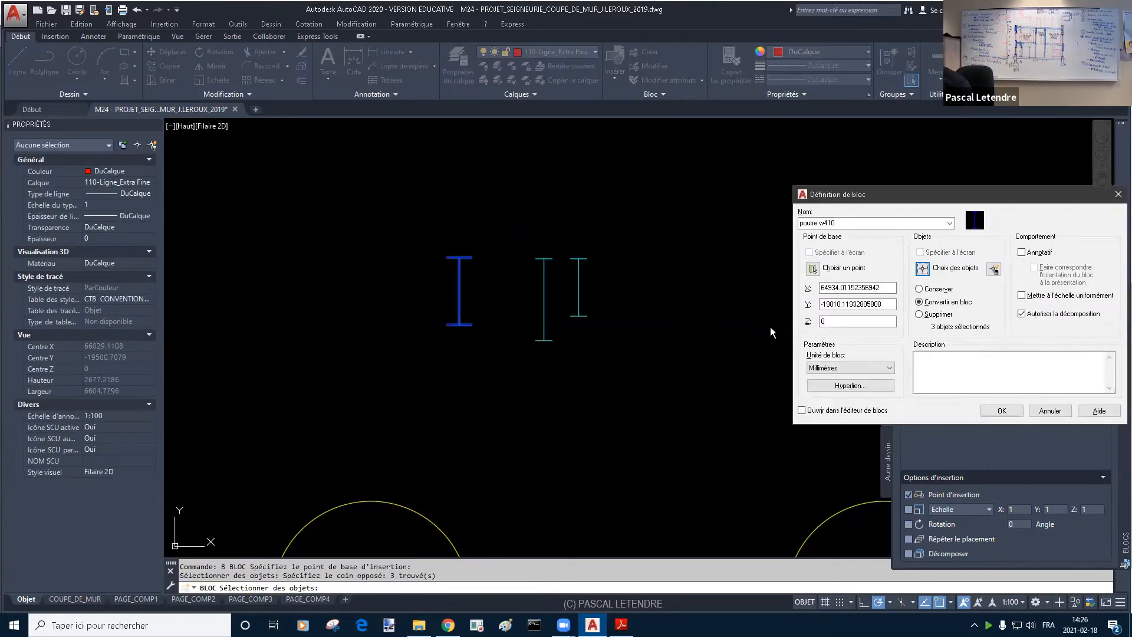
{"action": "left_click", "coordinate": [1001, 410]}
{"action": "key", "text": "Escape"}
Step: Define the taller joist section as block "poutrelle 500 coupe" with its base point at the middle of the top flange
{"action": "key", "text": "space"}
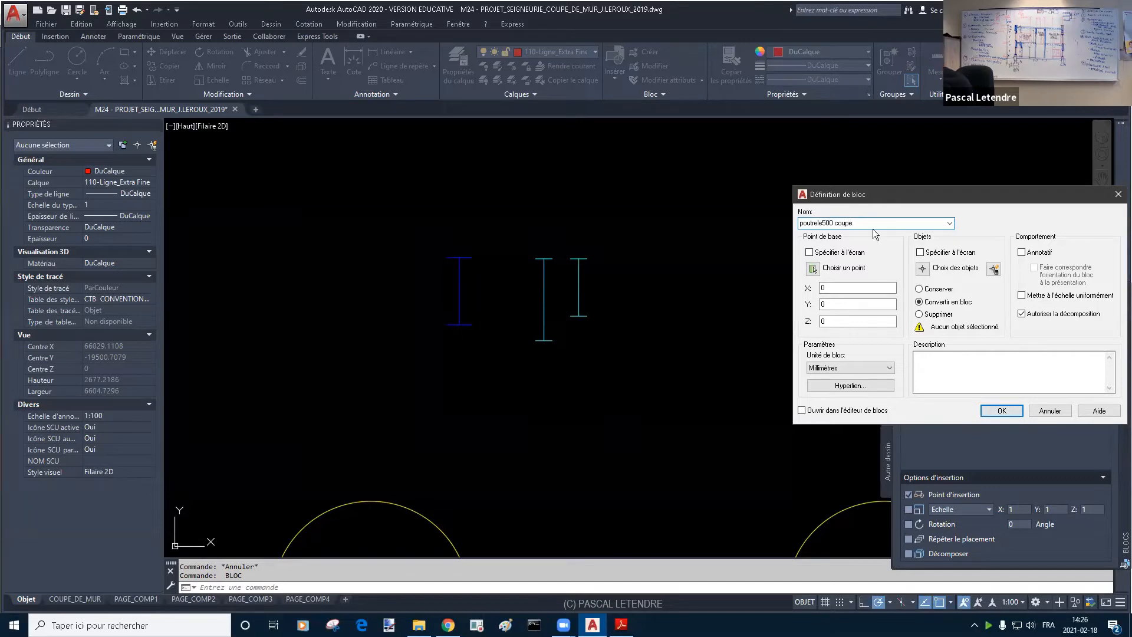
{"action": "left_click", "coordinate": [813, 268]}
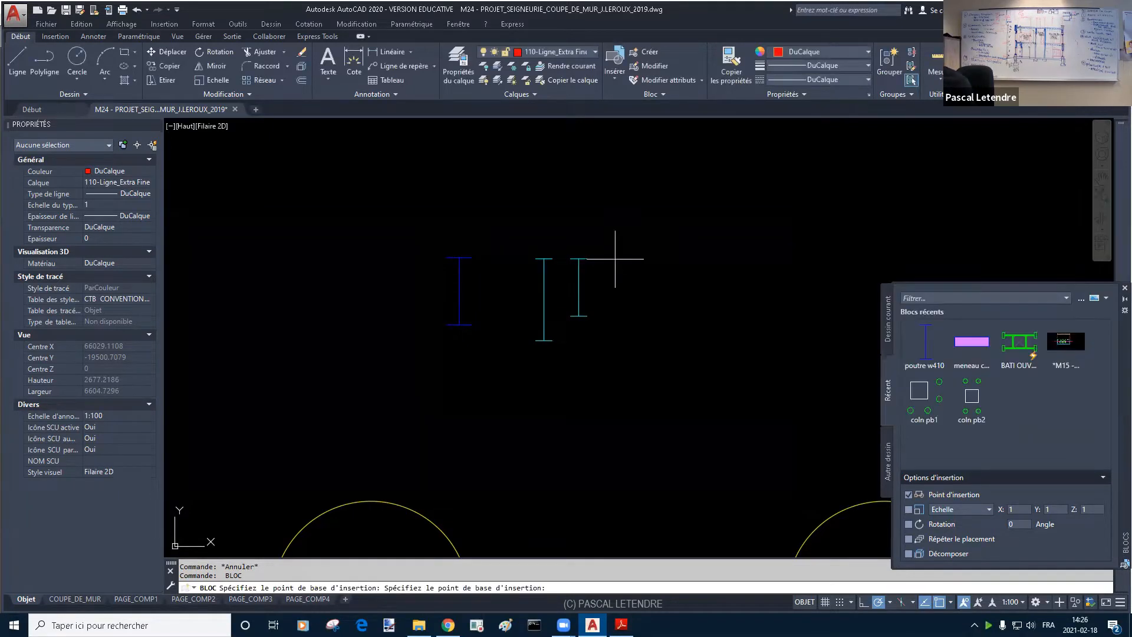
{"action": "left_click", "coordinate": [543, 259]}
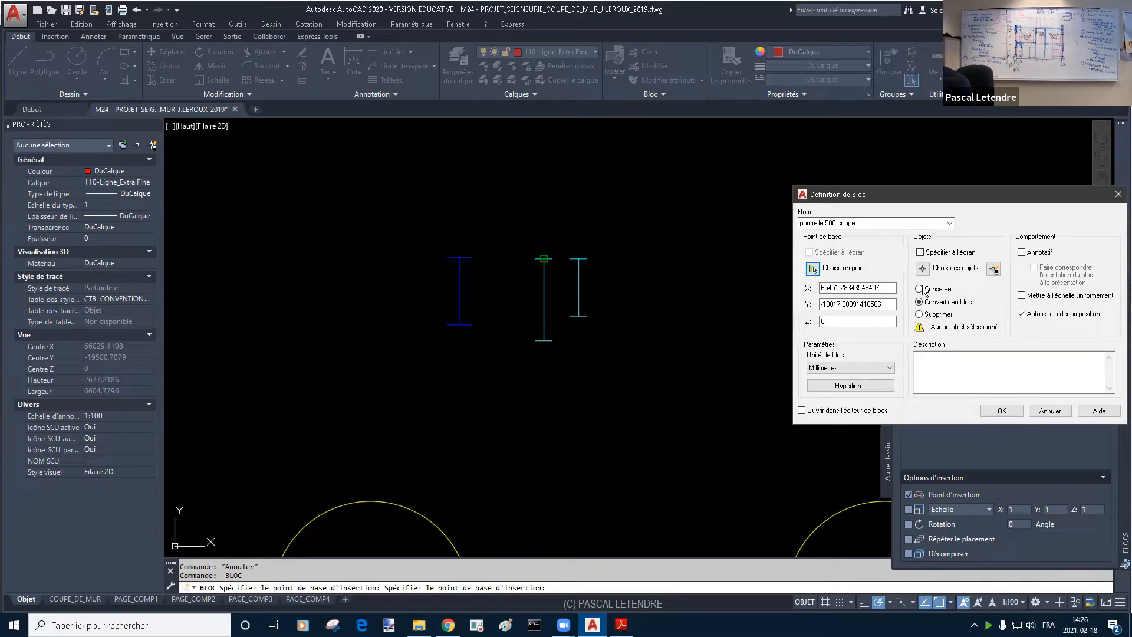
{"action": "left_click", "coordinate": [934, 269]}
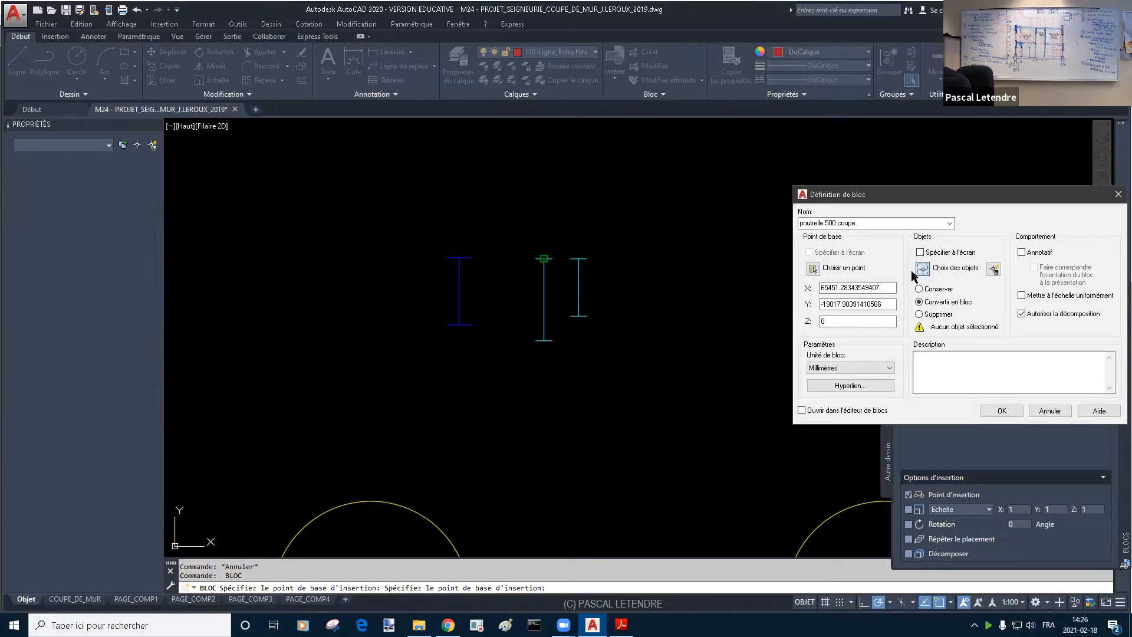
{"action": "left_click", "coordinate": [564, 240]}
{"action": "left_click", "coordinate": [503, 387]}
{"action": "key", "text": "Return"}
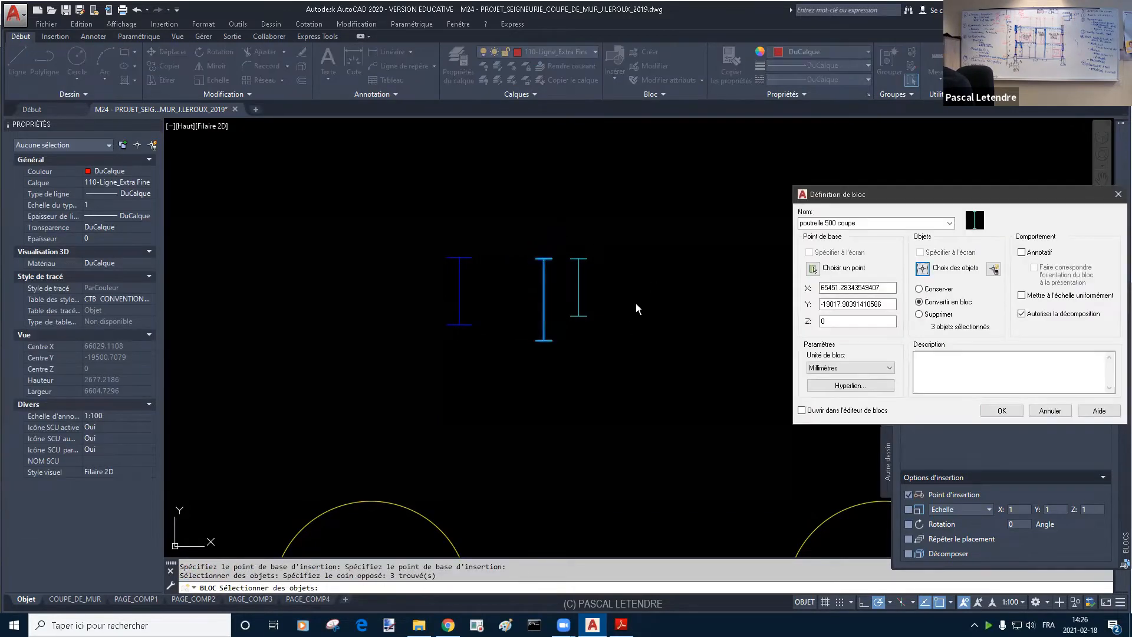
{"action": "left_click", "coordinate": [1002, 410]}
Step: Define the shorter joist section as block "poutrelle 350 coupe" with its base point at the middle of the top flange
{"action": "key", "text": "Return"}
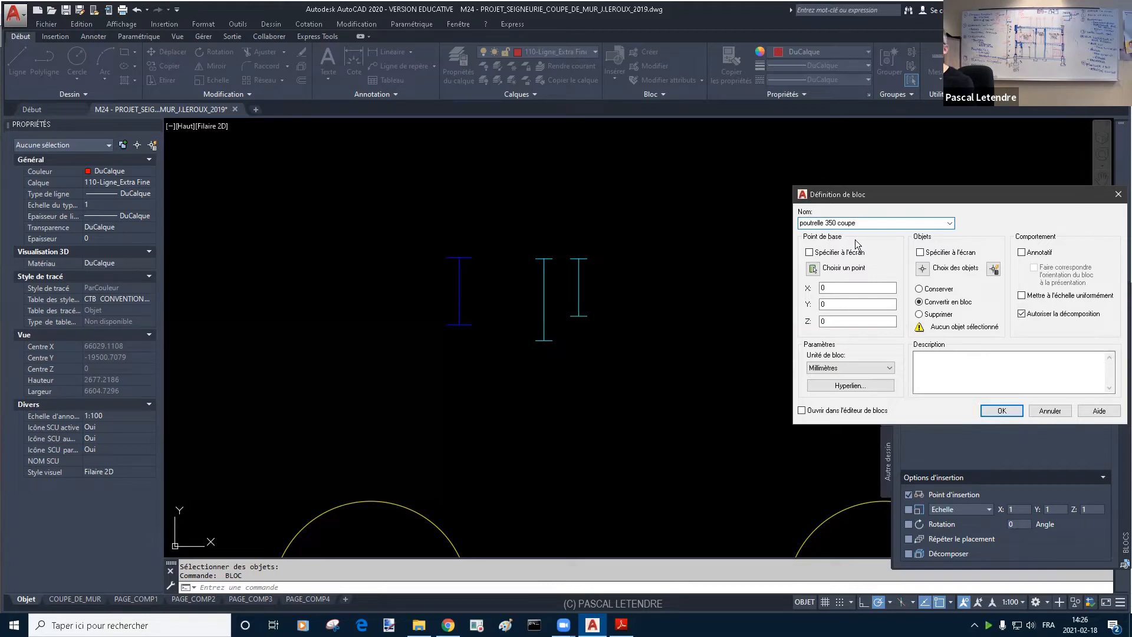
{"action": "left_click", "coordinate": [813, 268]}
{"action": "left_click", "coordinate": [579, 258]}
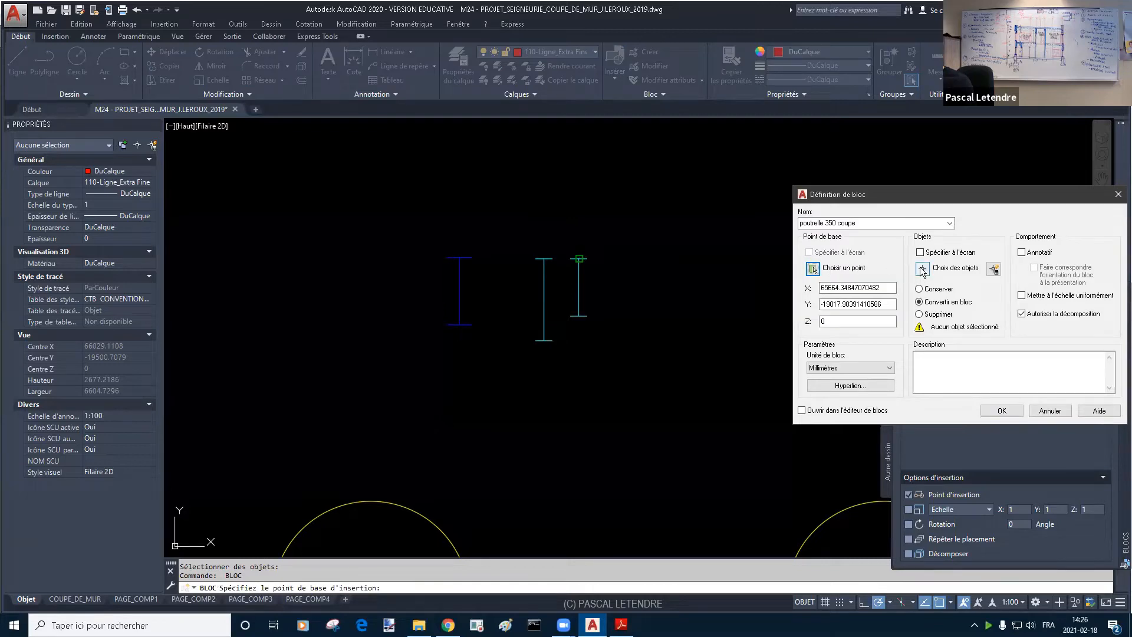
{"action": "left_click", "coordinate": [921, 268]}
{"action": "left_click", "coordinate": [620, 228]}
{"action": "left_click", "coordinate": [563, 330]}
{"action": "key", "text": "Return"}
{"action": "left_click", "coordinate": [993, 410]}
{"action": "key", "text": "Escape"}
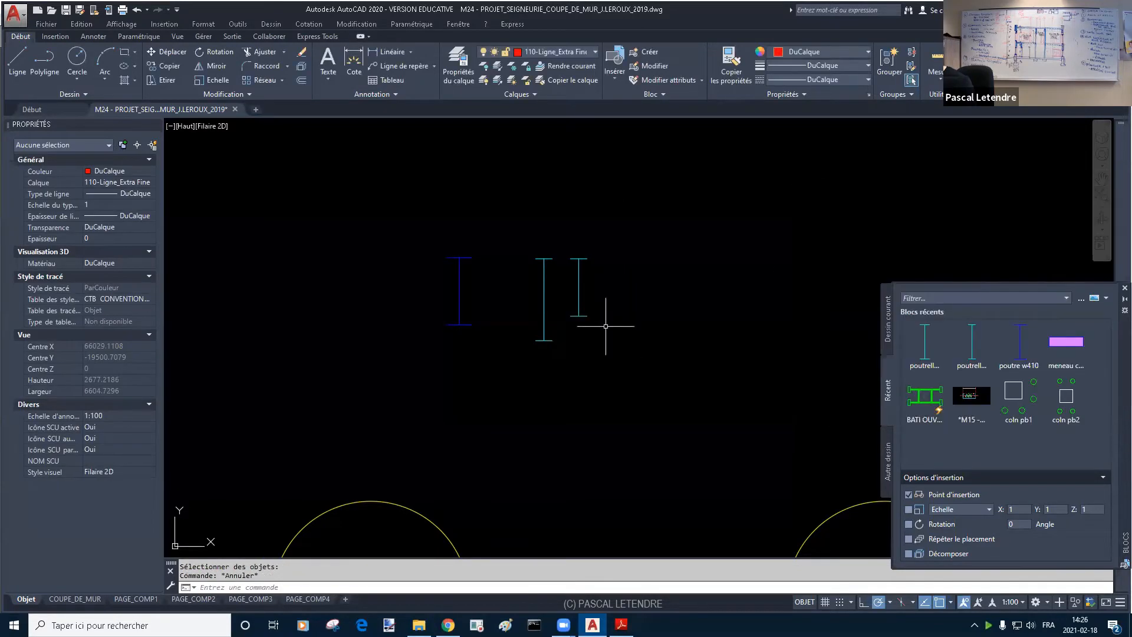
{"action": "type", "text": "co"}
{"action": "key", "text": "Return"}
{"action": "left_click", "coordinate": [579, 303]}
{"action": "key", "text": "Return"}
{"action": "left_click", "coordinate": [579, 258]}
{"action": "scroll", "coordinate": [547, 417], "scroll_direction": "down", "scroll_amount": 3}
{"action": "middle_click_drag", "start_coordinate": [546, 422], "coordinate": [579, 277]}
{"action": "key", "text": "Escape"}
{"action": "key", "text": "Escape"}
Step: Move the "poutre w410" block by its base point to the underside of the roof slab on grid axis 7
{"action": "left_click", "coordinate": [561, 239]}
{"action": "scroll", "coordinate": [555, 241], "scroll_direction": "up", "scroll_amount": 2}
{"action": "left_click", "coordinate": [570, 230]}
{"action": "middle_click_drag", "start_coordinate": [607, 406], "coordinate": [609, 217]}
{"action": "middle_click_drag", "start_coordinate": [556, 481], "coordinate": [571, 316]}
{"action": "left_click", "coordinate": [545, 349]}
{"action": "scroll", "coordinate": [546, 412], "scroll_direction": "down", "scroll_amount": 2}
{"action": "middle_click_drag", "start_coordinate": [547, 489], "coordinate": [531, 277]}
{"action": "scroll", "coordinate": [531, 283], "scroll_direction": "up", "scroll_amount": 6}
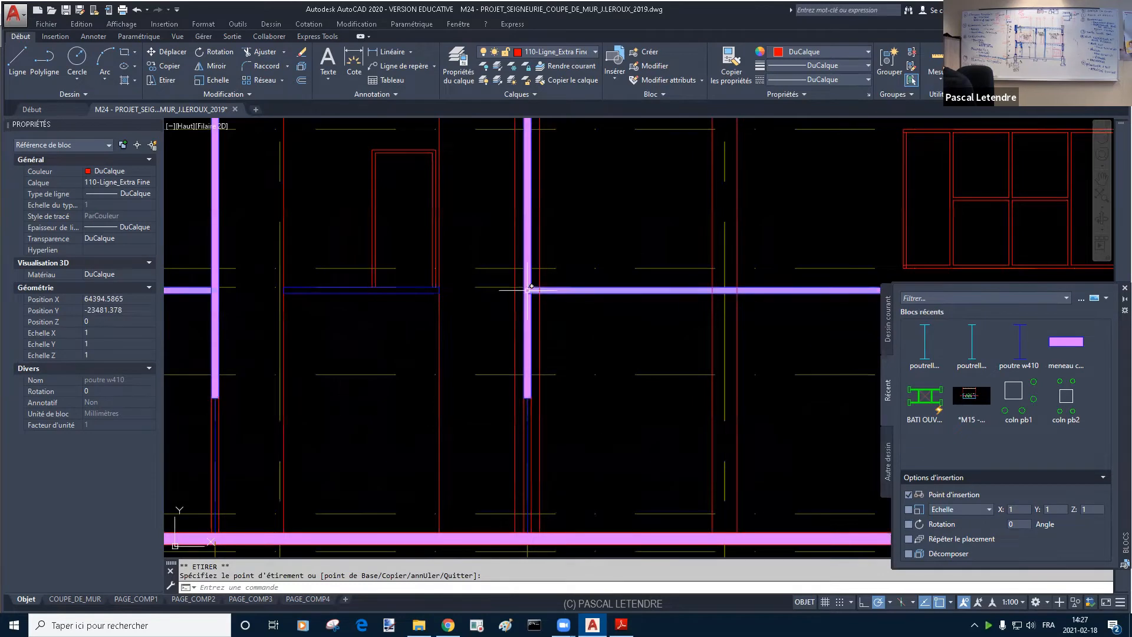
{"action": "middle_click_drag", "start_coordinate": [550, 172], "coordinate": [581, 366]}
{"action": "left_click", "coordinate": [530, 232]}
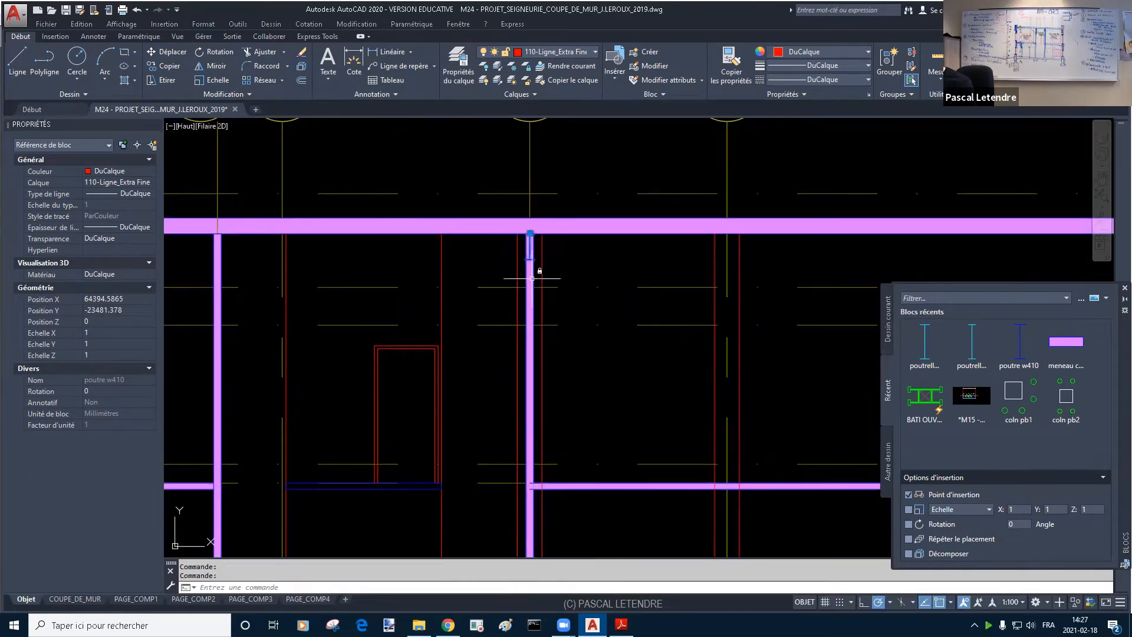
Step: Copy the w410 beam block from the roof slab down to the underside of the upper floor slab on grid axis 7
{"action": "left_click", "coordinate": [530, 233]}
{"action": "middle_click_drag", "start_coordinate": [535, 462], "coordinate": [561, 353]}
{"action": "key", "text": "Escape"}
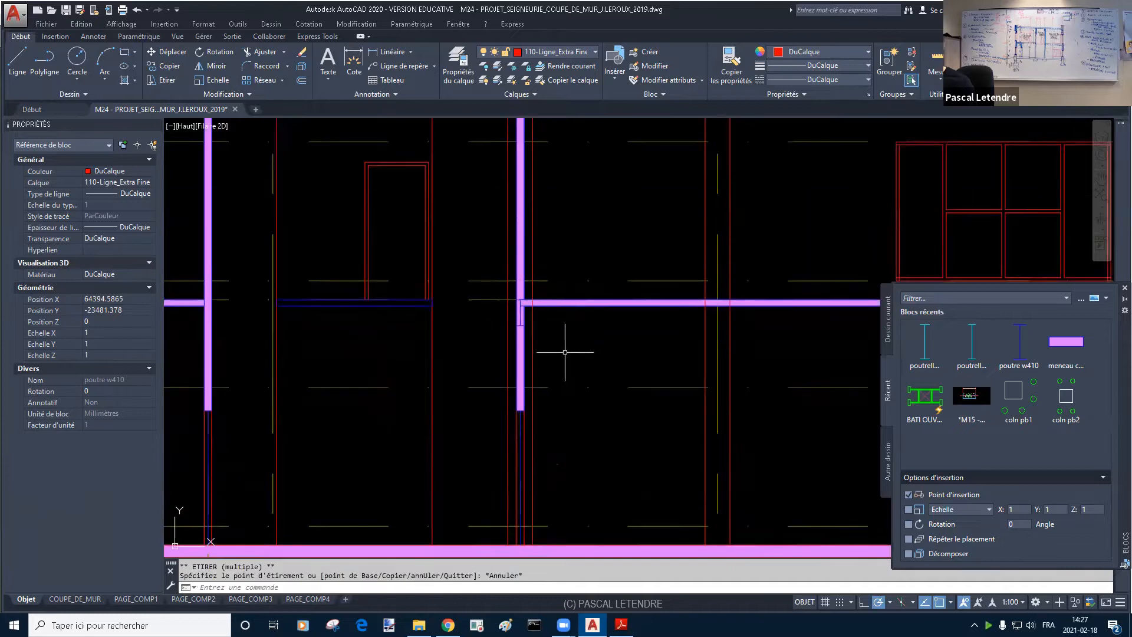
{"action": "scroll", "coordinate": [546, 291], "scroll_direction": "up", "scroll_amount": 2}
{"action": "left_click", "coordinate": [505, 277]}
{"action": "left_click", "coordinate": [507, 267]}
{"action": "middle_click_drag", "start_coordinate": [621, 348], "coordinate": [551, 316]}
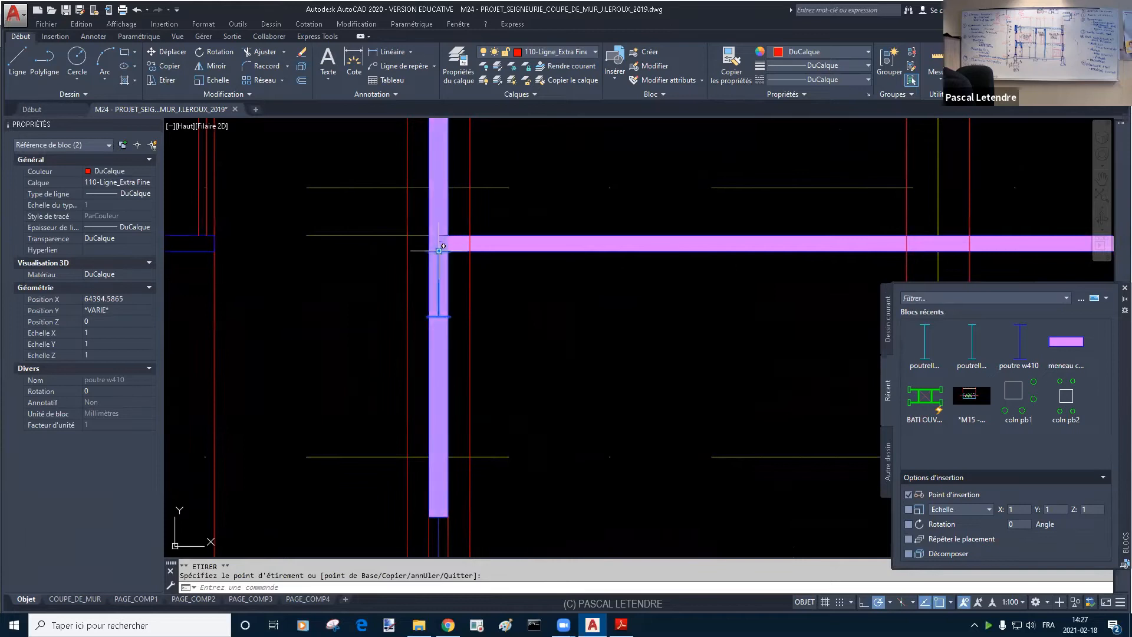
{"action": "scroll", "coordinate": [512, 304], "scroll_direction": "down", "scroll_amount": 4}
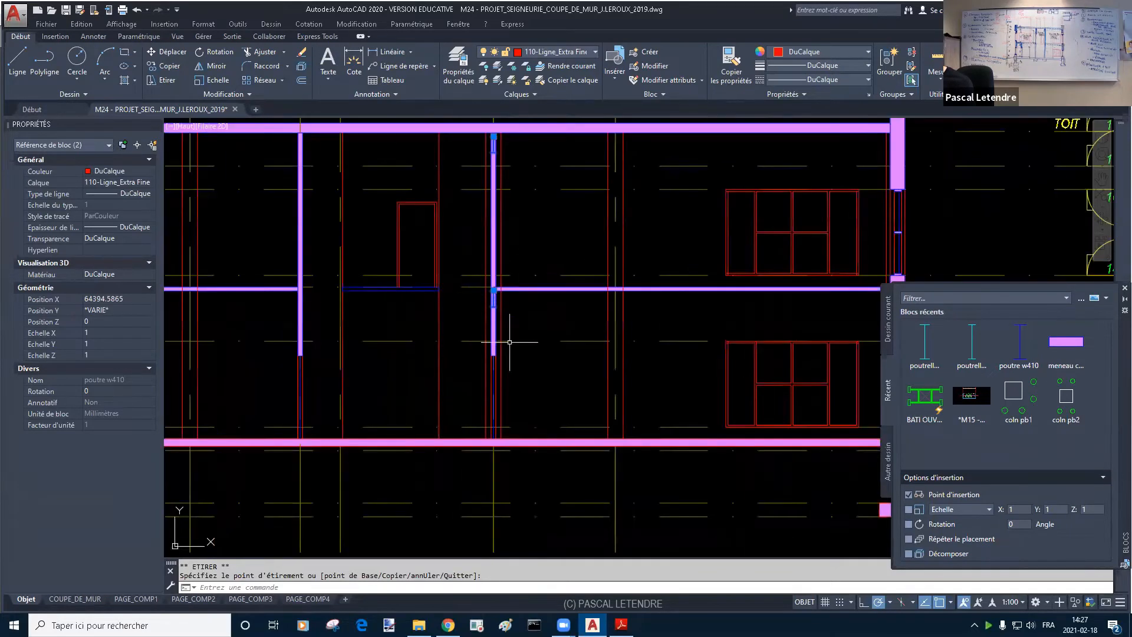
{"action": "middle_click_drag", "start_coordinate": [539, 222], "coordinate": [535, 313]}
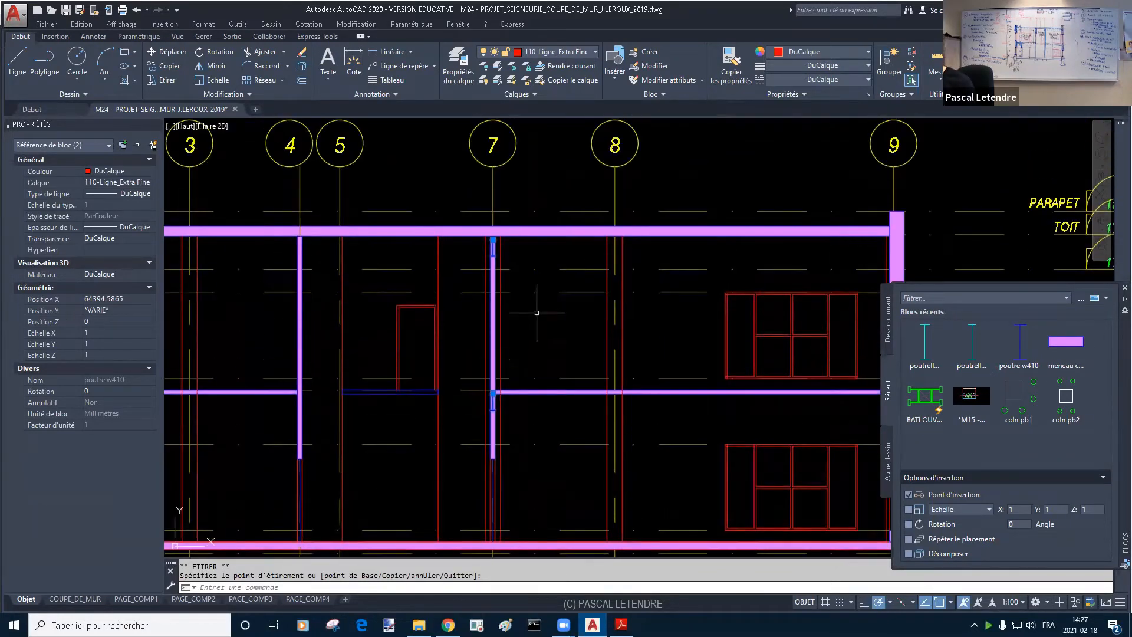
{"action": "key", "text": "Escape"}
{"action": "scroll", "coordinate": [496, 241], "scroll_direction": "up", "scroll_amount": 4}
{"action": "key", "text": "Escape"}
{"action": "middle_click_drag", "start_coordinate": [625, 313], "coordinate": [686, 264]}
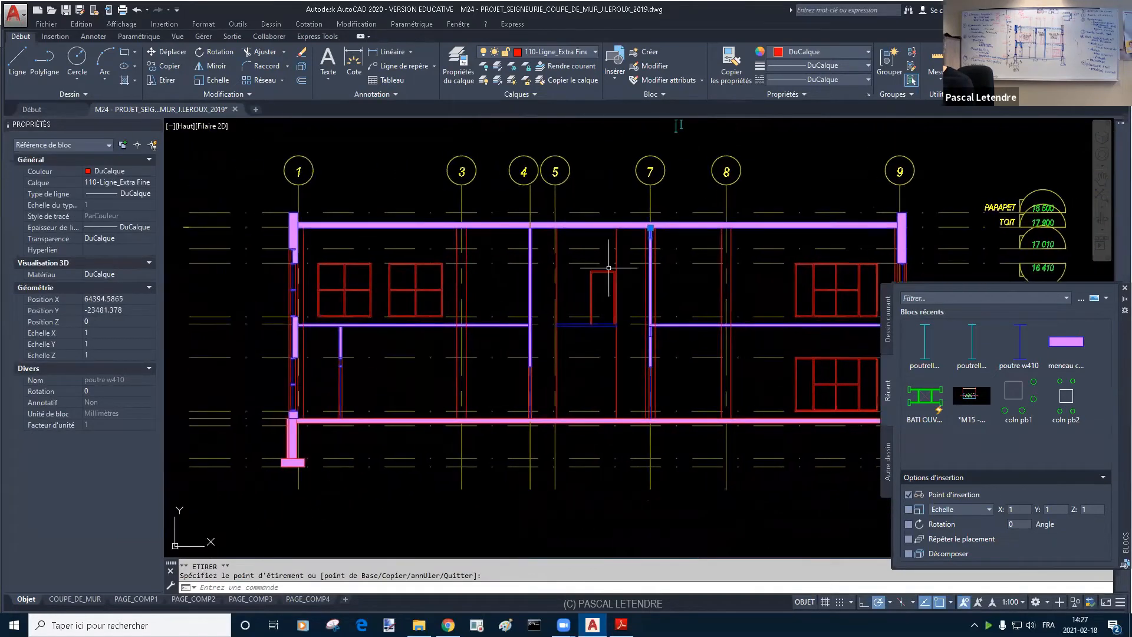
{"action": "middle_click_drag", "start_coordinate": [609, 267], "coordinate": [597, 269]}
{"action": "key", "text": "Escape"}
{"action": "key", "text": "Escape"}
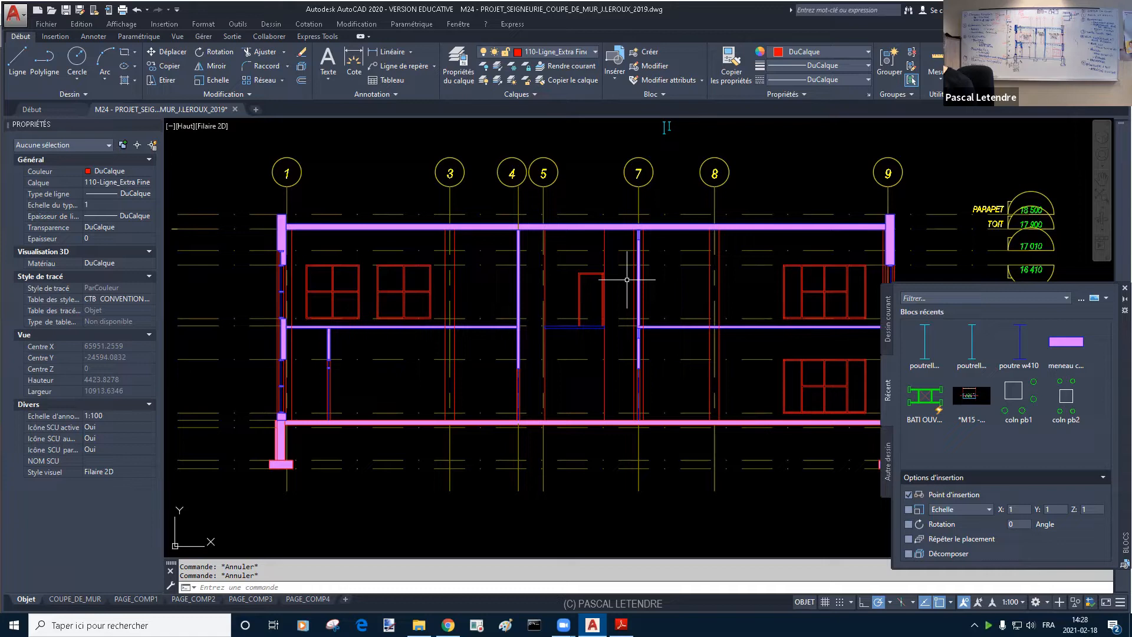
{"action": "mouse_move", "coordinate": [681, 280]}
{"action": "middle_mouse_down"}
{"action": "mouse_move", "coordinate": [581, 282]}
{"action": "mouse_move", "coordinate": [625, 280]}
{"action": "middle_mouse_up"}
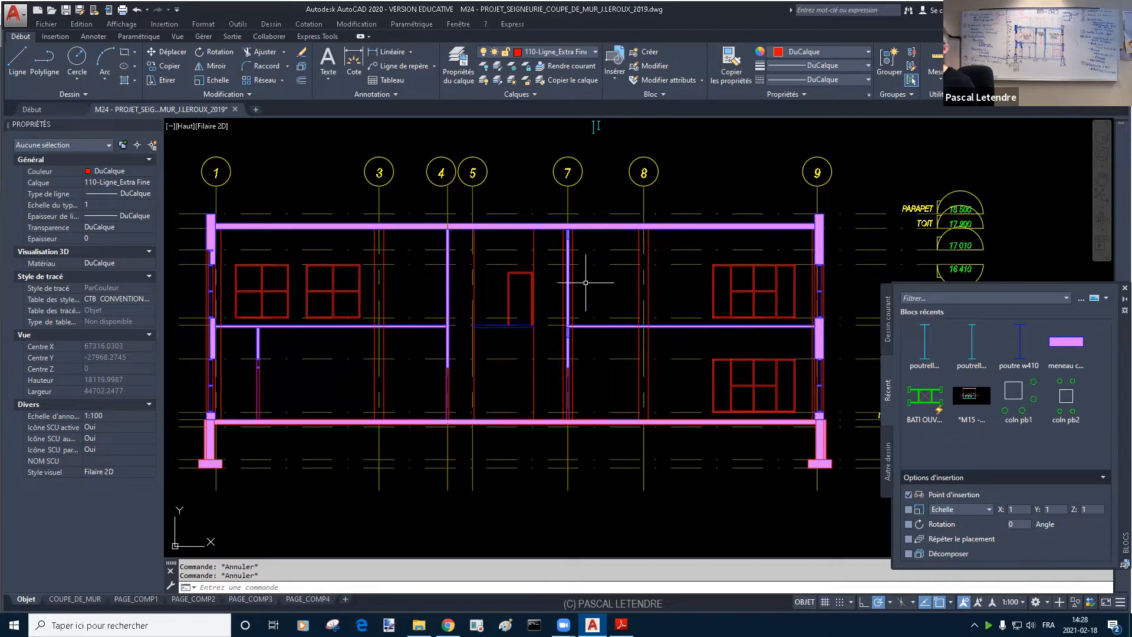
Step: Copy the w410 beam block from grid axis 7 to the underside of the roof slab on grid axis 1
{"action": "type", "text": "c"}
{"action": "key", "text": "Return"}
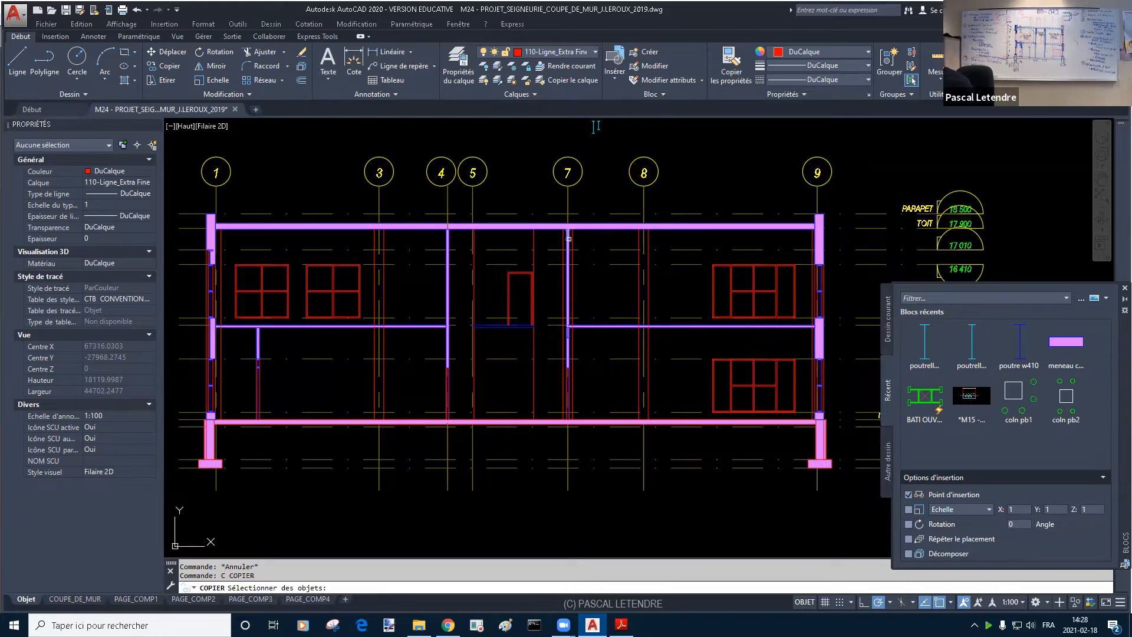
{"action": "left_click", "coordinate": [567, 237]}
{"action": "key", "text": "Return"}
{"action": "scroll", "coordinate": [567, 227], "scroll_direction": "up", "scroll_amount": 6}
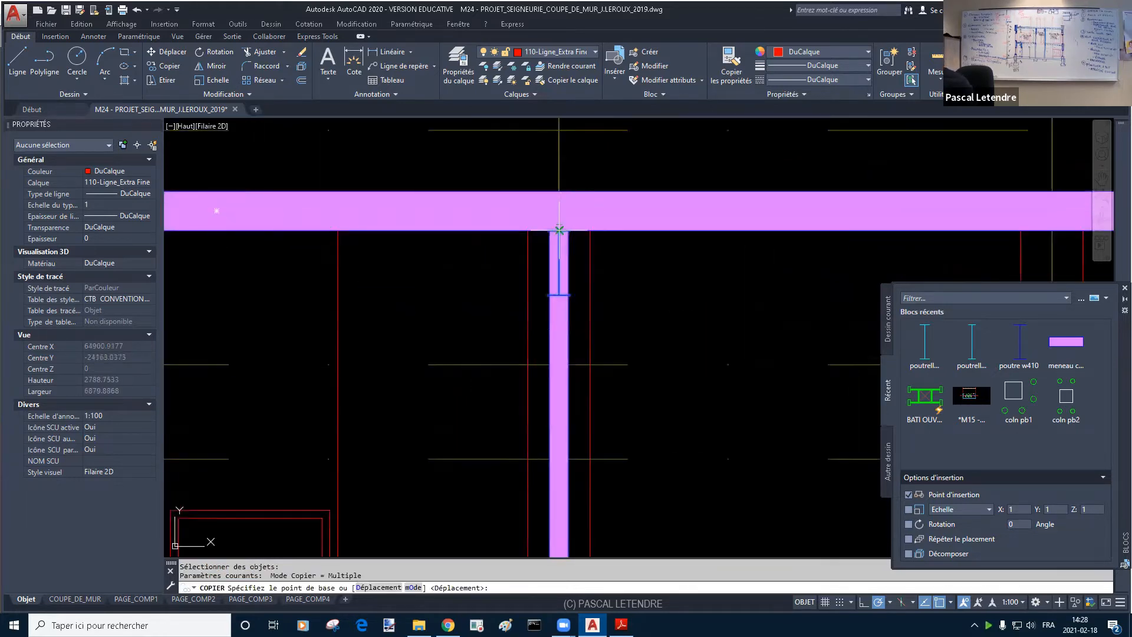
{"action": "left_click", "coordinate": [567, 223]}
{"action": "scroll", "coordinate": [567, 223], "scroll_direction": "down", "scroll_amount": 5}
{"action": "scroll", "coordinate": [379, 236], "scroll_direction": "up", "scroll_amount": 6}
{"action": "left_click", "coordinate": [382, 237]}
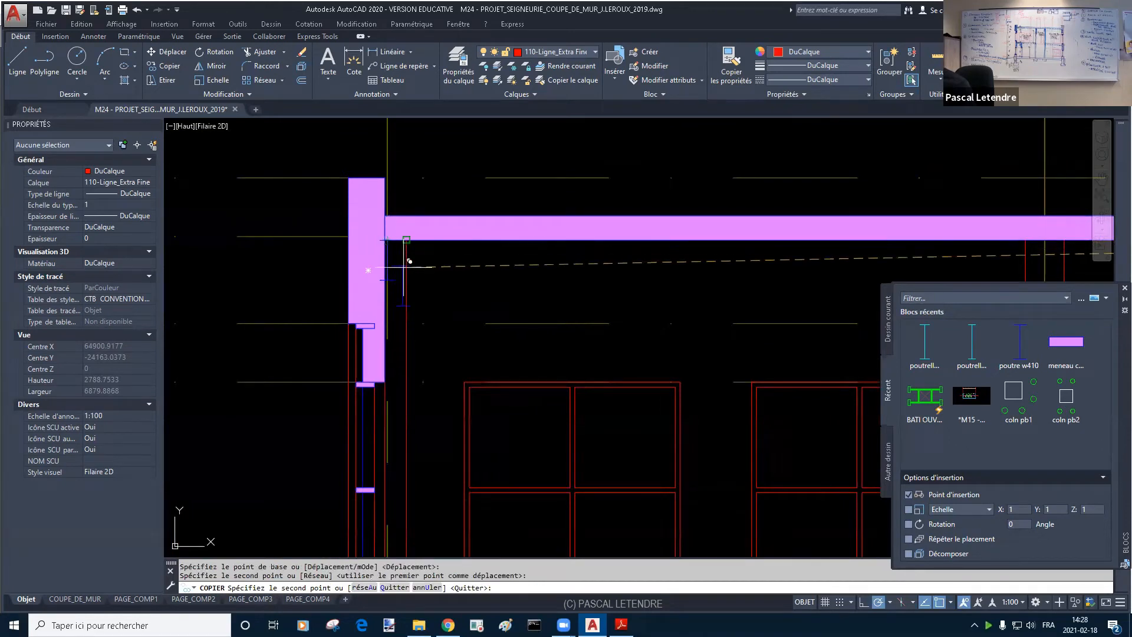
Step: Place another copy of the w410 beam block under the upper floor slab on grid axis 1 and finish copying
{"action": "scroll", "coordinate": [389, 251], "scroll_direction": "down", "scroll_amount": 5}
{"action": "middle_click_drag", "start_coordinate": [535, 299], "coordinate": [270, 308]}
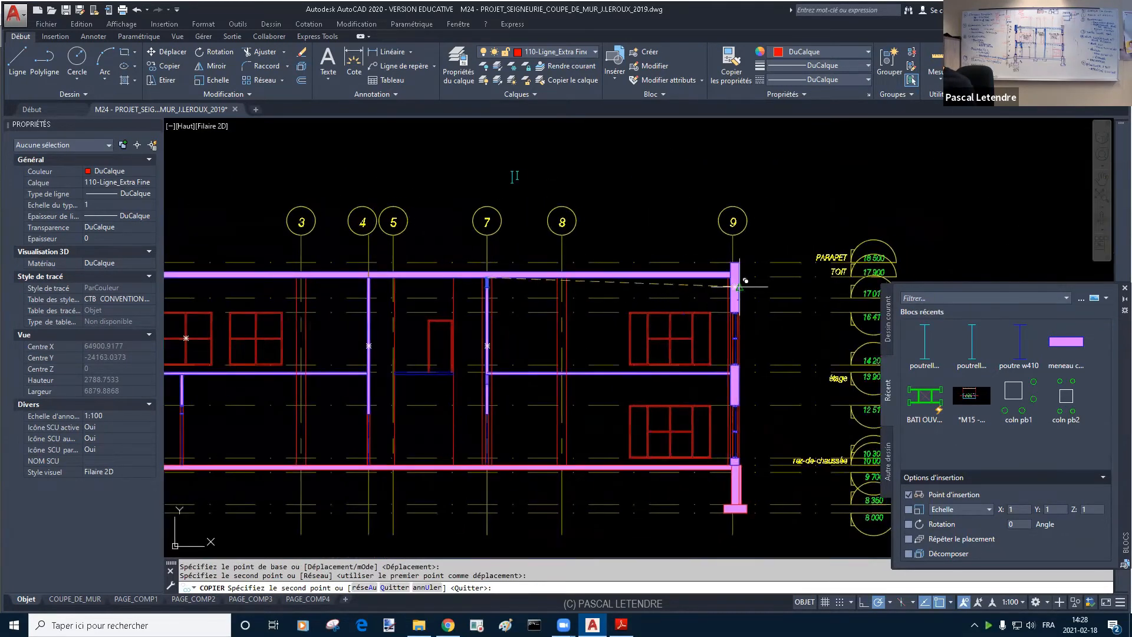
{"action": "scroll", "coordinate": [739, 281], "scroll_direction": "up", "scroll_amount": 6}
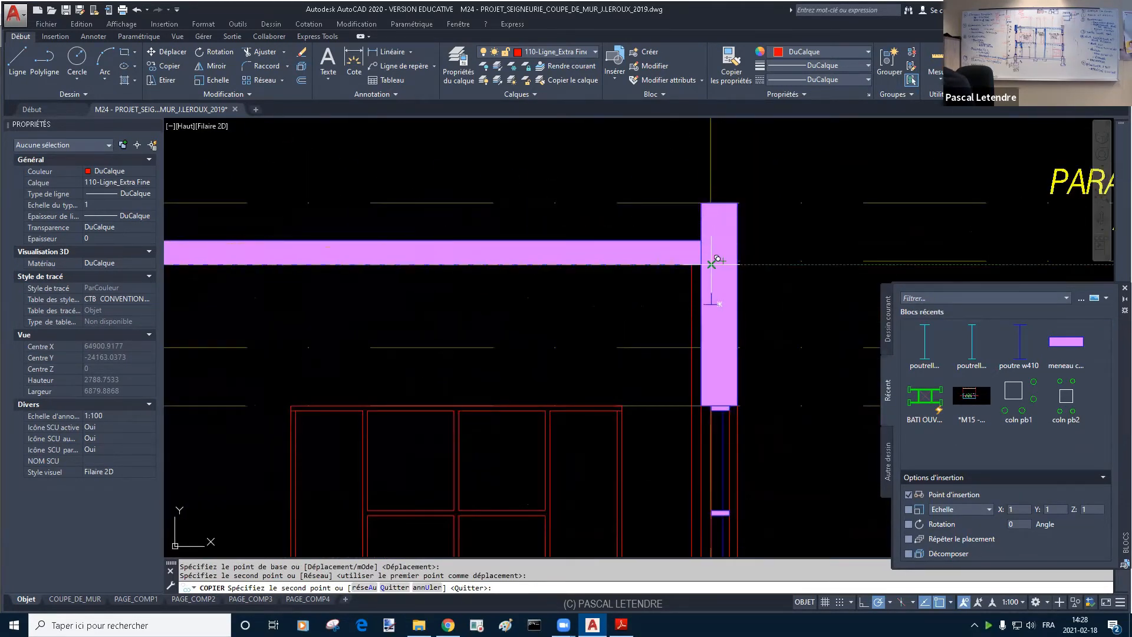
{"action": "scroll", "coordinate": [717, 260], "scroll_direction": "down", "scroll_amount": 8}
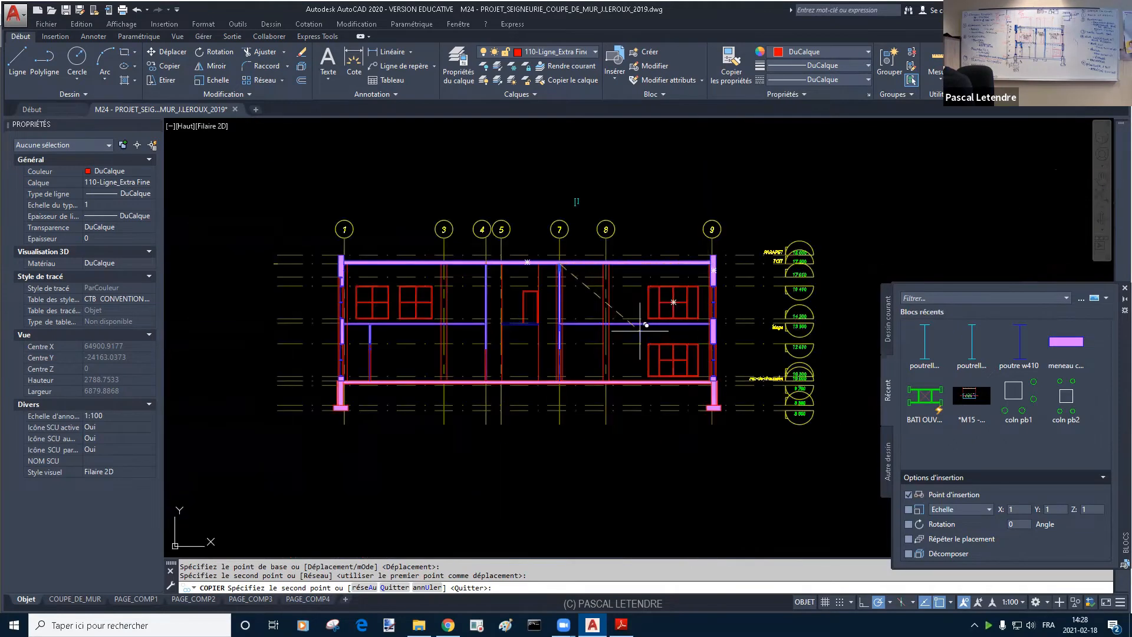
{"action": "scroll", "coordinate": [404, 322], "scroll_direction": "up", "scroll_amount": 2}
{"action": "middle_click_drag", "start_coordinate": [288, 333], "coordinate": [537, 294]}
{"action": "scroll", "coordinate": [537, 295], "scroll_direction": "up", "scroll_amount": 3}
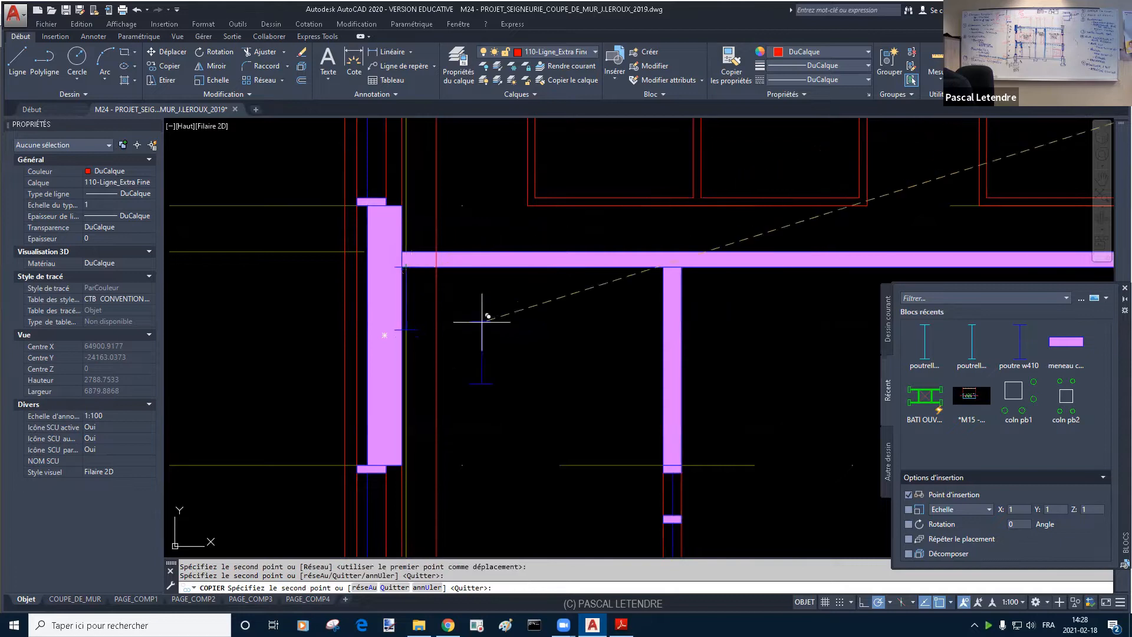
{"action": "key", "text": "Escape"}
{"action": "scroll", "coordinate": [548, 324], "scroll_direction": "down", "scroll_amount": 3}
{"action": "middle_click_drag", "start_coordinate": [536, 327], "coordinate": [498, 347]}
{"action": "key", "text": "Escape"}
{"action": "scroll", "coordinate": [315, 323], "scroll_direction": "up", "scroll_amount": 3}
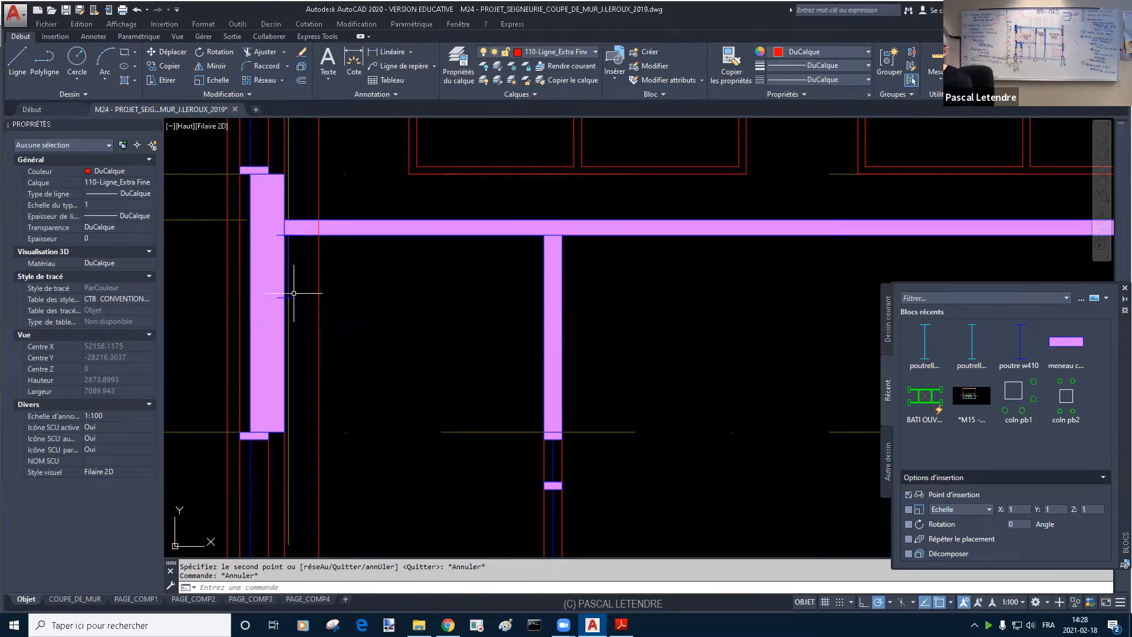
Step: Copy the shorter joist section to just above the taller one and delete the original shorter section
{"action": "scroll", "coordinate": [326, 305], "scroll_direction": "down", "scroll_amount": 3}
{"action": "scroll", "coordinate": [500, 316], "scroll_direction": "down", "scroll_amount": 3}
{"action": "middle_click_drag", "start_coordinate": [533, 326], "coordinate": [422, 332]}
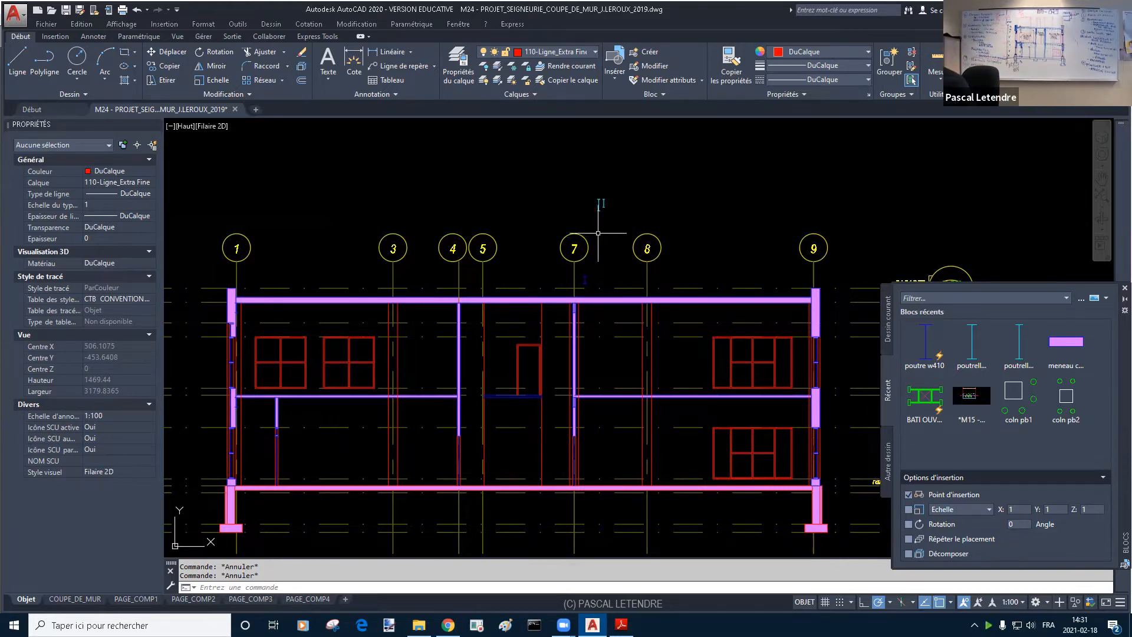
{"action": "scroll", "coordinate": [609, 205], "scroll_direction": "up", "scroll_amount": 4}
{"action": "scroll", "coordinate": [599, 203], "scroll_direction": "up", "scroll_amount": 2}
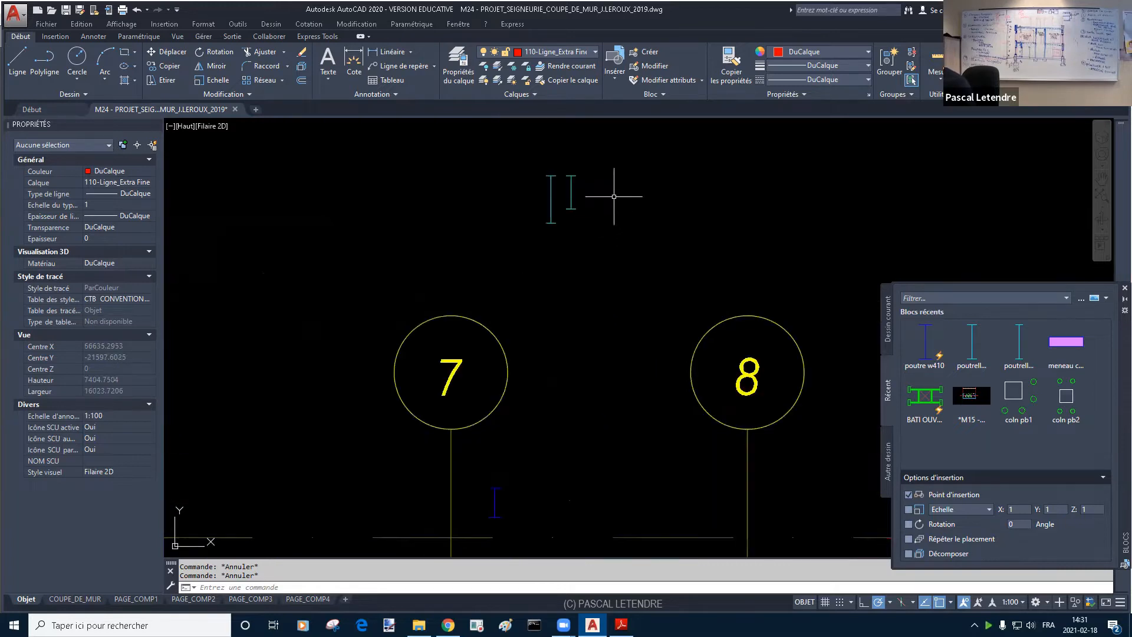
{"action": "middle_click_drag", "start_coordinate": [602, 198], "coordinate": [487, 189]}
{"action": "left_click", "coordinate": [456, 187]}
{"action": "type", "text": "cp"}
{"action": "key", "text": "Return"}
{"action": "left_click", "coordinate": [454, 171]}
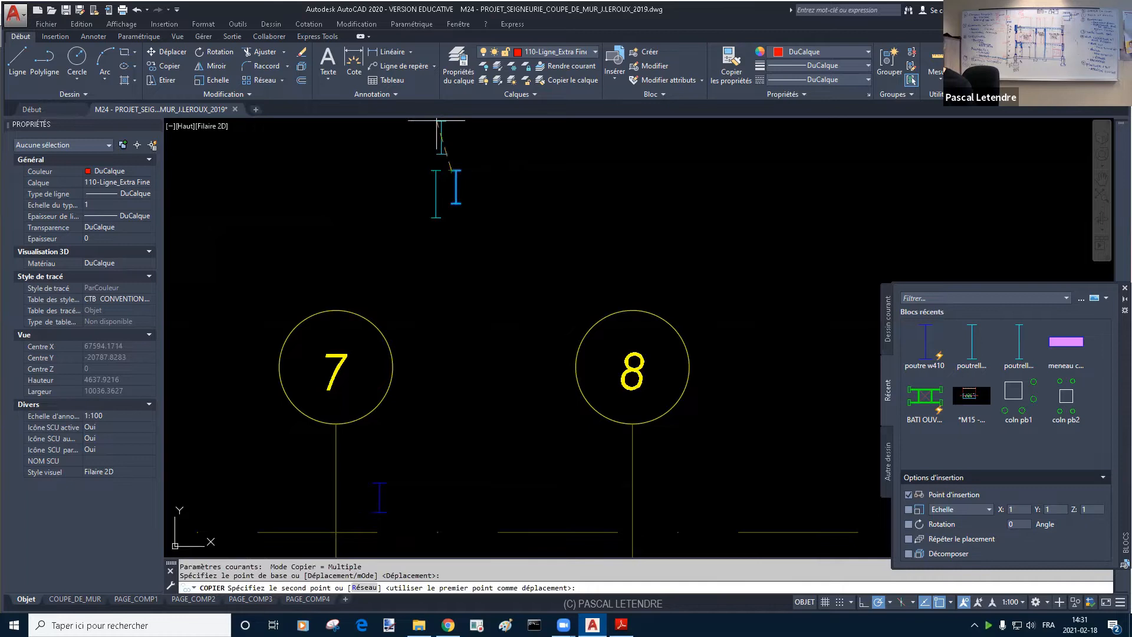
{"action": "key", "text": "Escape"}
{"action": "key", "text": "Escape"}
{"action": "middle_click_drag", "start_coordinate": [506, 147], "coordinate": [506, 223]}
{"action": "left_click", "coordinate": [455, 259]}
{"action": "left_click", "coordinate": [460, 241]}
{"action": "key", "text": "Delete"}
Step: Draw a horizontal top chord line about 1258 mm long, starting at the shorter joist section's top flange
{"action": "middle_click_drag", "start_coordinate": [451, 207], "coordinate": [451, 220]}
{"action": "key", "text": "Escape"}
{"action": "type", "text": "l"}
{"action": "key", "text": "Return"}
{"action": "left_click", "coordinate": [445, 220]}
{"action": "left_click", "coordinate": [564, 220]}
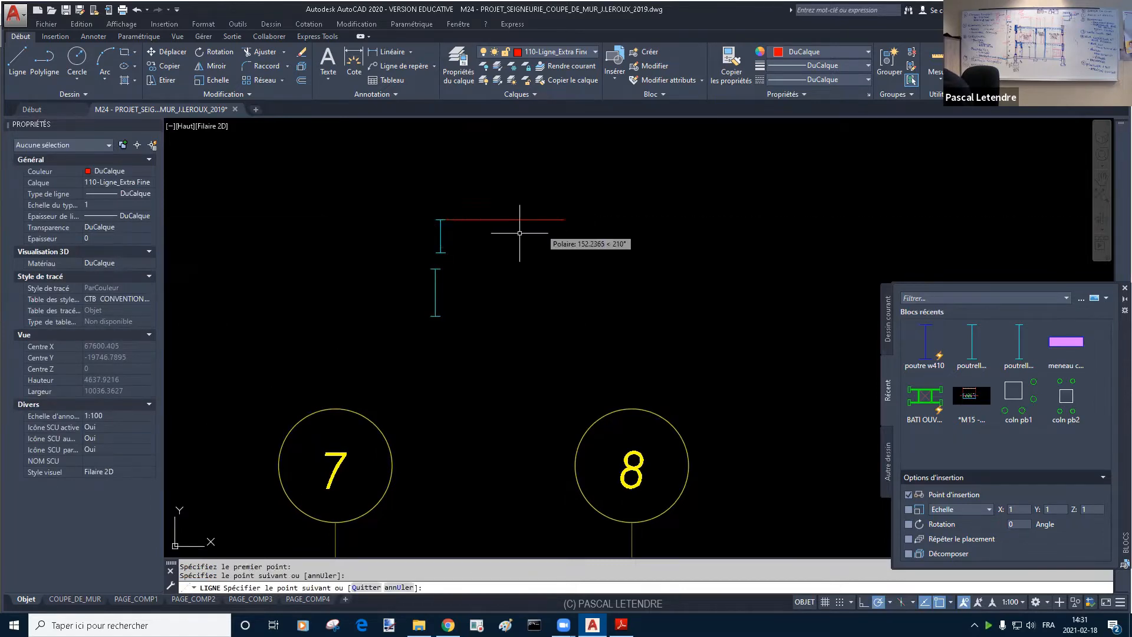
{"action": "key", "text": "Escape"}
{"action": "key", "text": "Return"}
{"action": "left_click", "coordinate": [445, 252]}
{"action": "left_click", "coordinate": [531, 261]}
{"action": "key", "text": "Escape"}
{"action": "left_click", "coordinate": [520, 260]}
{"action": "key", "text": "Delete"}
Step: Copy the top chord line down to the level of the shorter joist section's bottom flange
{"action": "type", "text": "co"}
{"action": "key", "text": "Return"}
{"action": "left_click", "coordinate": [466, 219]}
{"action": "key", "text": "Return"}
{"action": "left_click", "coordinate": [454, 220]}
{"action": "left_click", "coordinate": [489, 254]}
{"action": "key", "text": "Escape"}
{"action": "key", "text": "Escape"}
{"action": "key", "text": "Escape"}
Step: Set polar tracking to 45-degree increments and draw a 45-degree polyline diagonal from the top chord down to the bottom chord
{"action": "type", "text": "pl"}
{"action": "key", "text": "Return"}
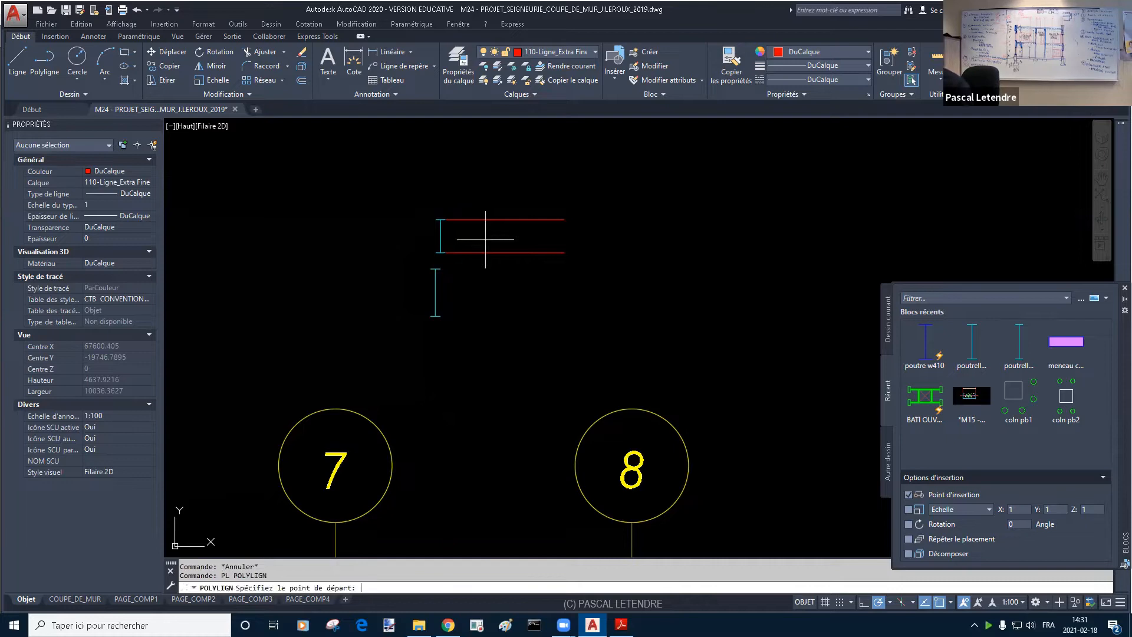
{"action": "left_click", "coordinate": [459, 219]}
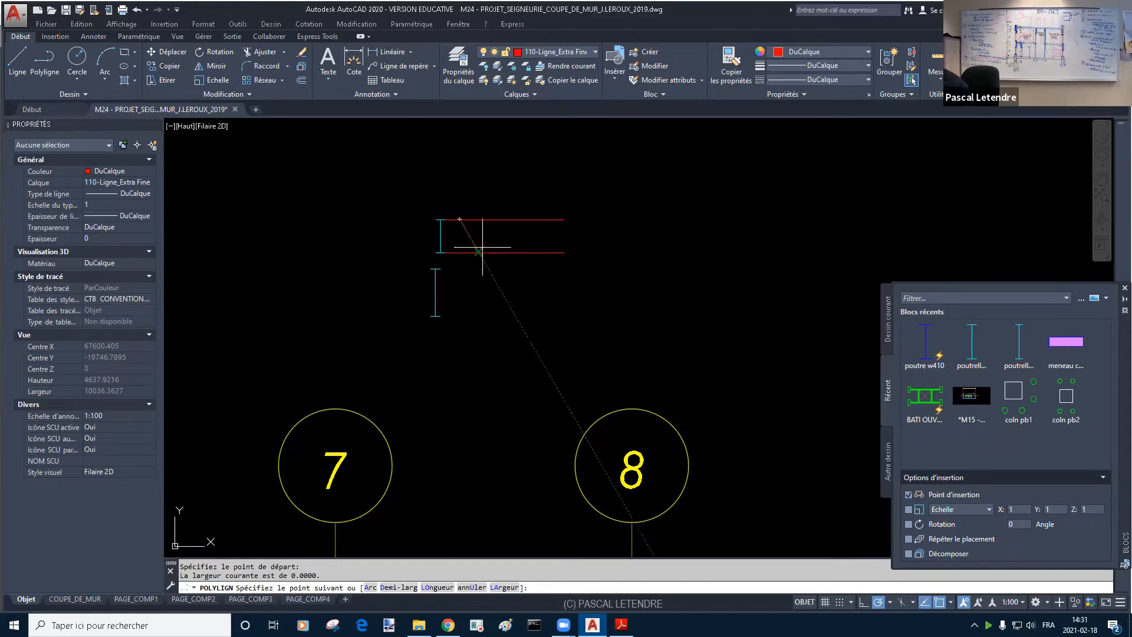
{"action": "left_click", "coordinate": [890, 602]}
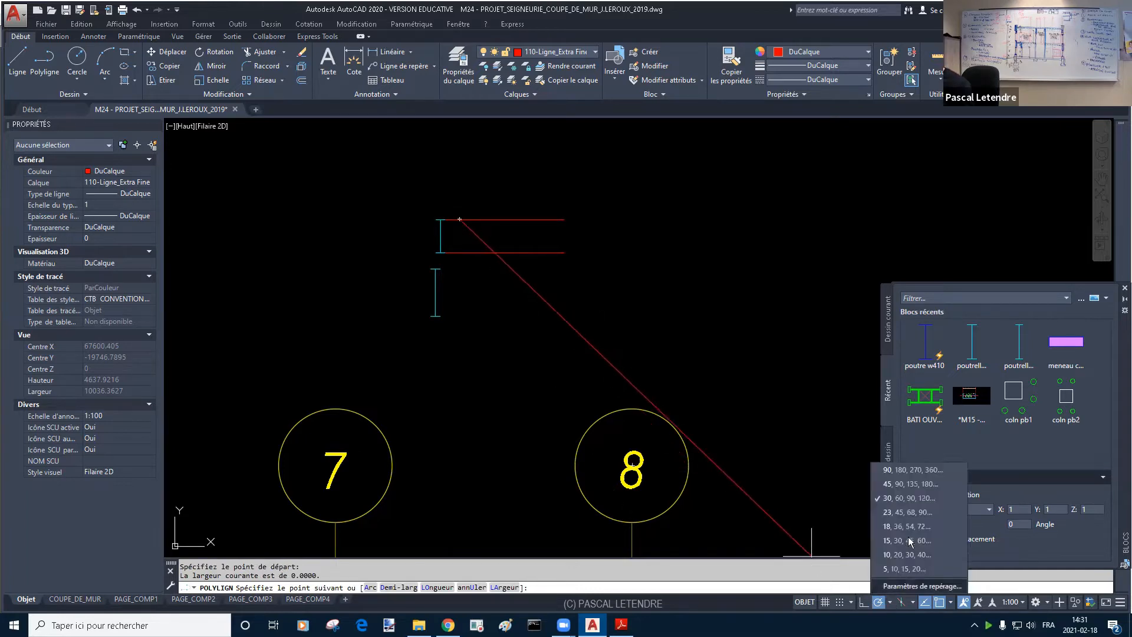
{"action": "left_click", "coordinate": [908, 484]}
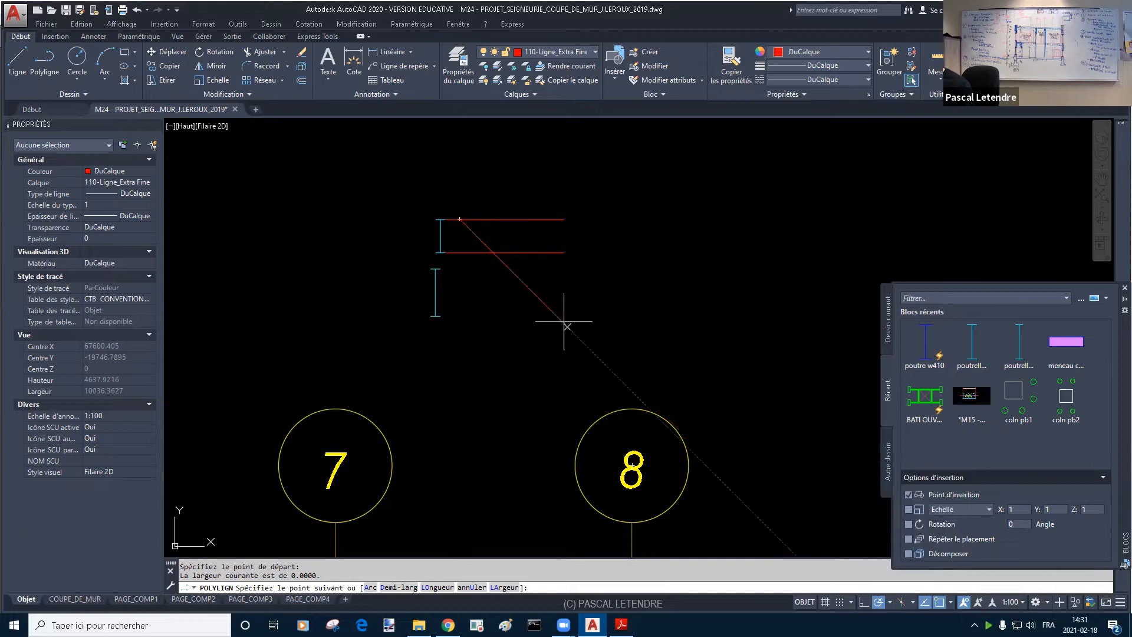
{"action": "left_click", "coordinate": [493, 252]}
{"action": "key", "text": "Escape"}
{"action": "key", "text": "Escape"}
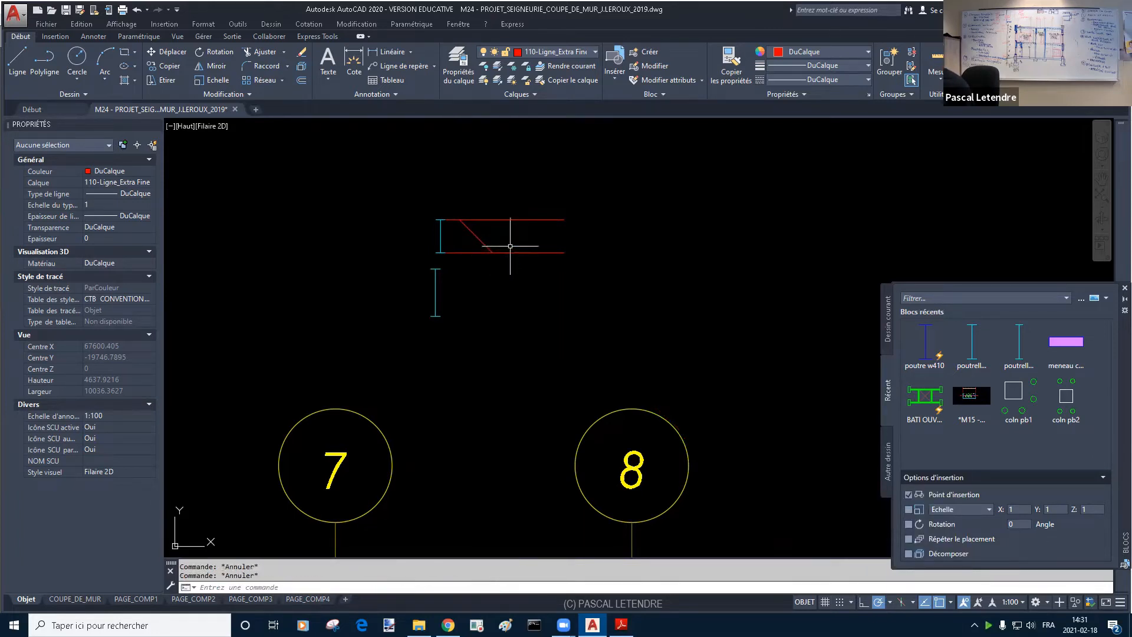
Step: Draw a second 45-degree diagonal from the first one's lower end back up to the top chord
{"action": "key", "text": "space"}
{"action": "left_click", "coordinate": [493, 252]}
{"action": "left_click", "coordinate": [525, 220]}
{"action": "key", "text": "Escape"}
{"action": "key", "text": "Escape"}
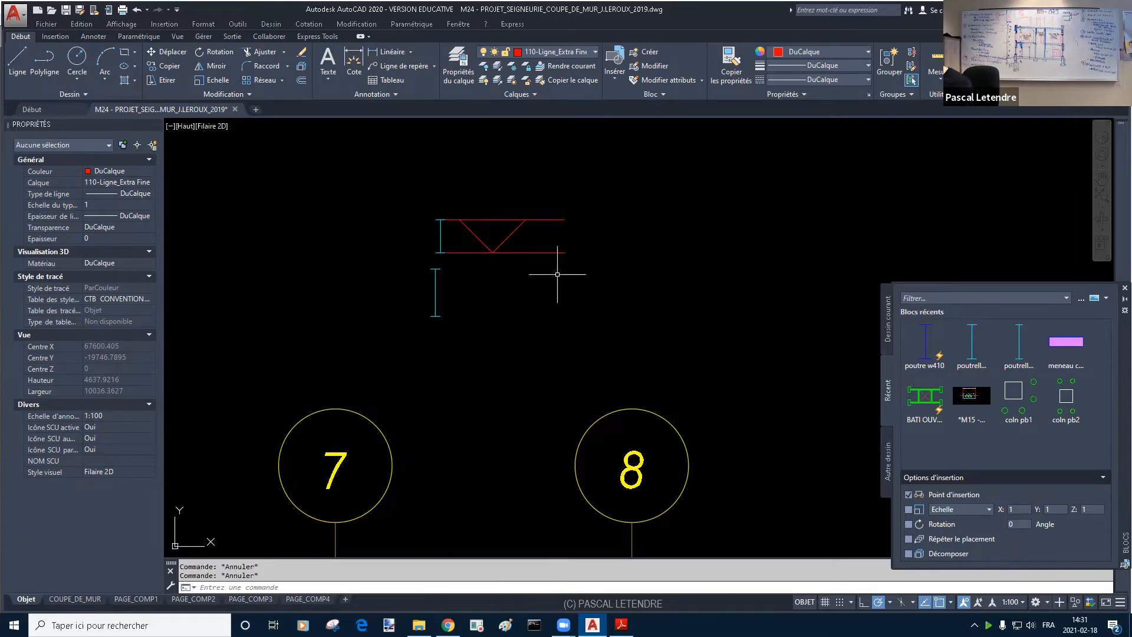
Step: Shorten the bottom chord's start to a point offset just ahead of the diagonals' lower meeting point
{"action": "left_click", "coordinate": [474, 254]}
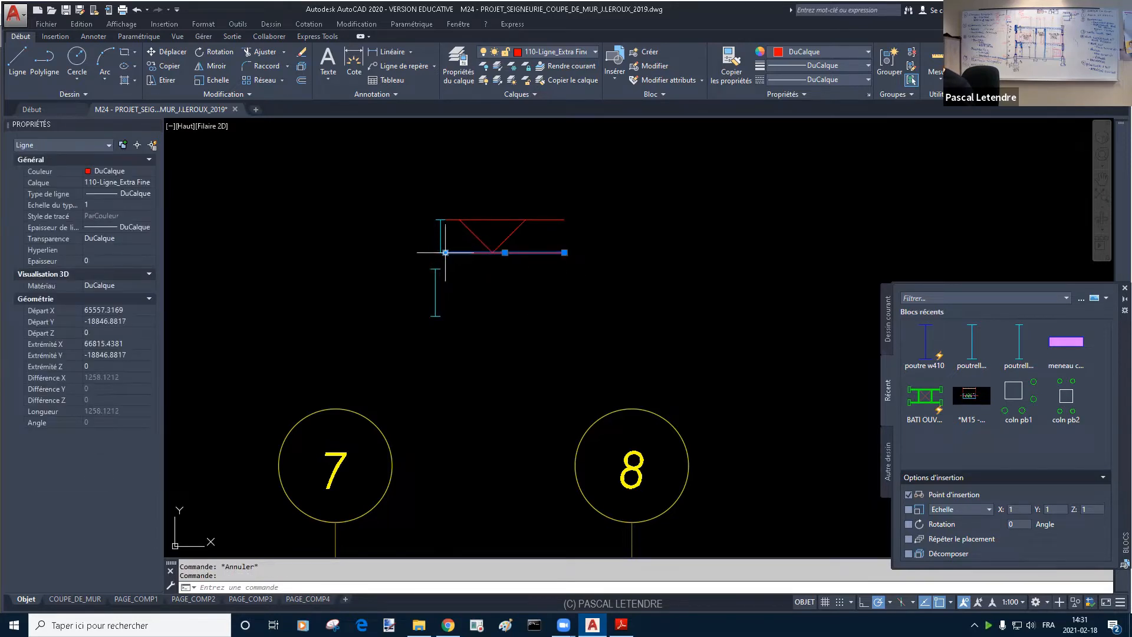
{"action": "left_click", "coordinate": [446, 253]}
{"action": "right_click", "coordinate": [457, 257], "text": "shift"}
{"action": "left_click", "coordinate": [481, 279]}
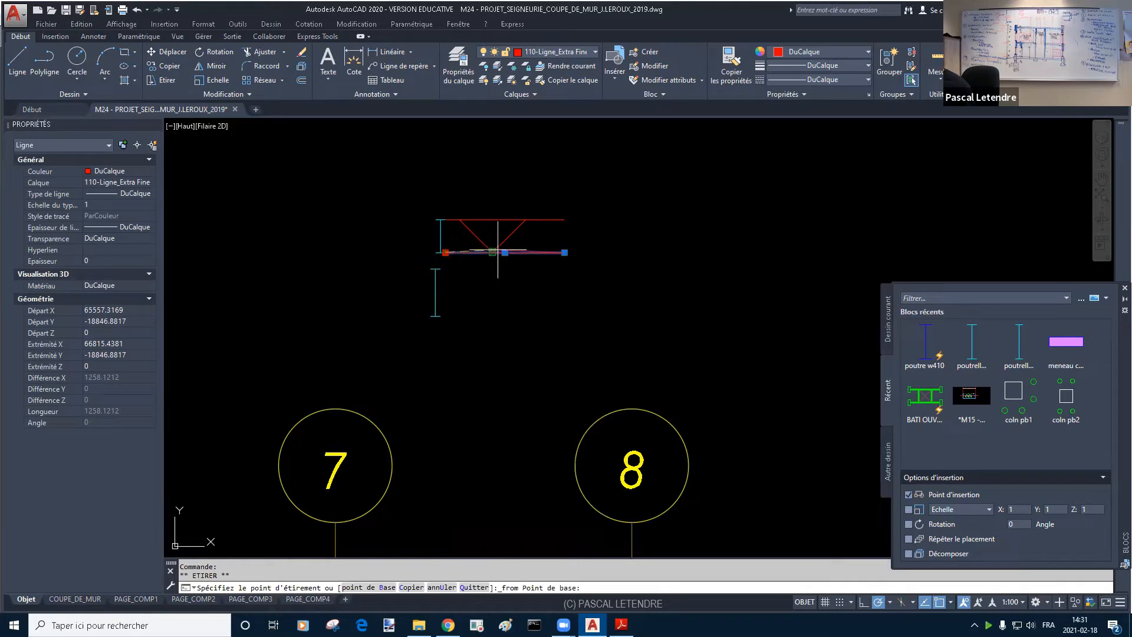
{"action": "left_click", "coordinate": [493, 252]}
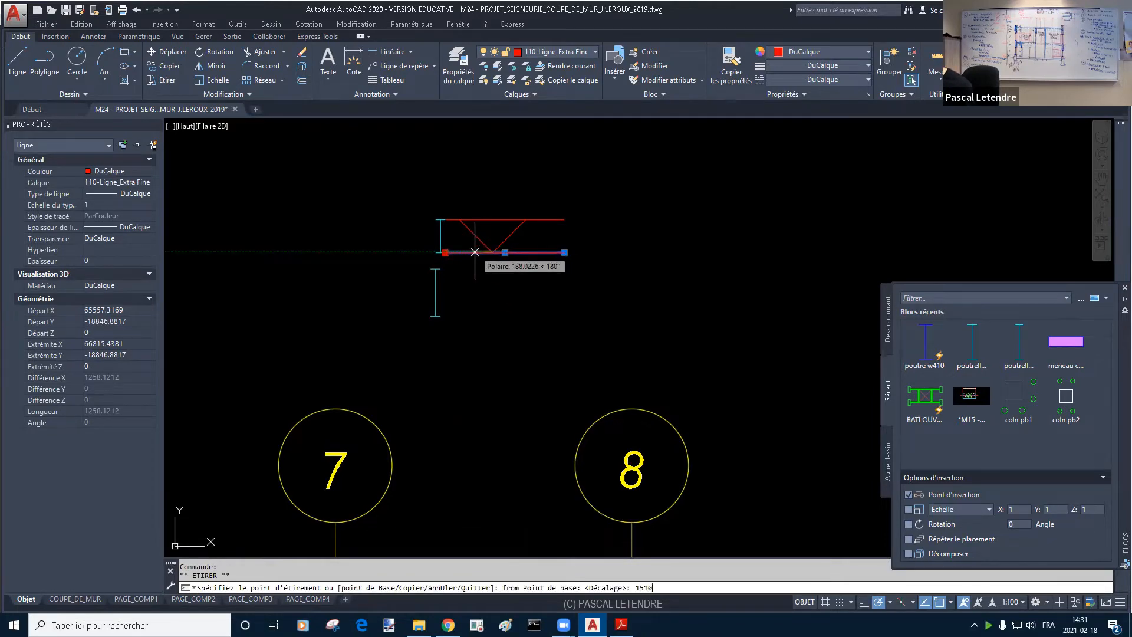
{"action": "key", "text": "Escape"}
{"action": "key", "text": "Escape"}
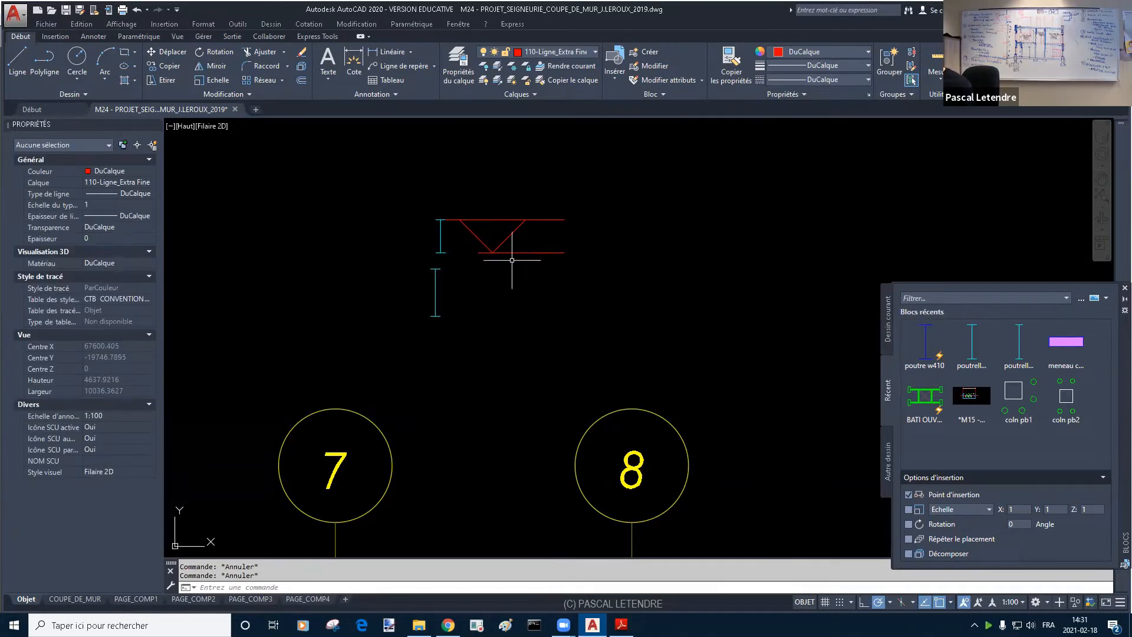
Step: Copy the joist elevation's chords and diagonals to the empty space above grid bubble 4
{"action": "type", "text": "co"}
{"action": "key", "text": "Return"}
{"action": "left_click", "coordinate": [526, 192]}
{"action": "left_click", "coordinate": [491, 260]}
{"action": "key", "text": "Return"}
{"action": "left_click", "coordinate": [441, 219]}
{"action": "scroll", "coordinate": [462, 259], "scroll_direction": "down", "scroll_amount": 6}
{"action": "left_click", "coordinate": [475, 172]}
{"action": "key", "text": "Escape"}
{"action": "key", "text": "Escape"}
Step: Put the copied joist elevation's four lines on layer 114-Ligne_Fine
{"action": "left_click", "coordinate": [530, 155]}
{"action": "left_click", "coordinate": [465, 191]}
{"action": "left_click", "coordinate": [537, 52]}
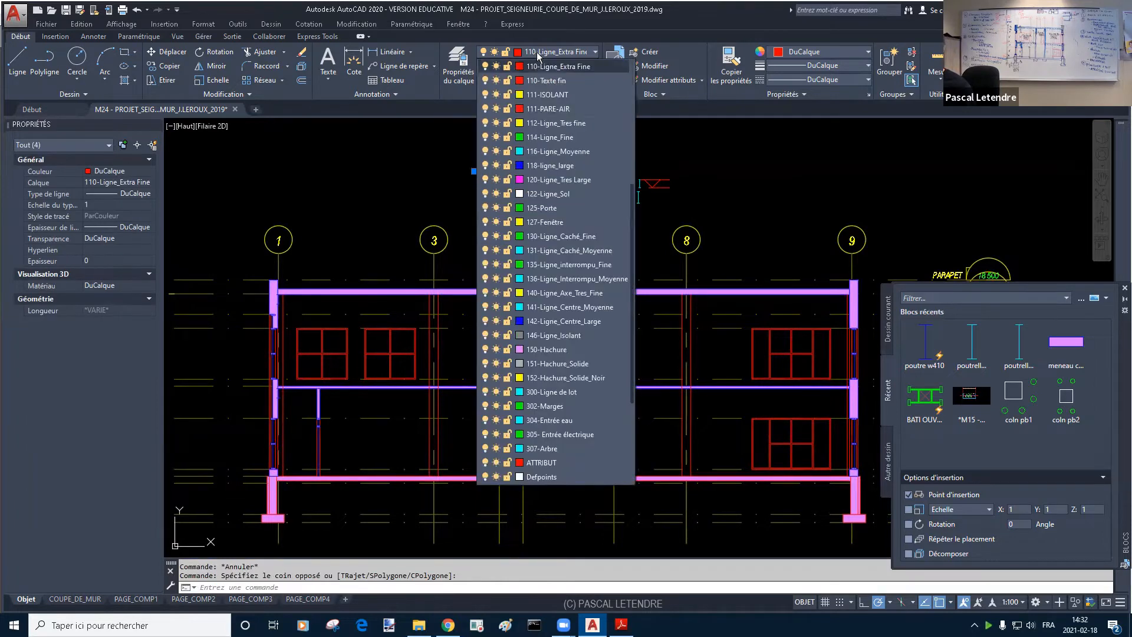
{"action": "left_click", "coordinate": [542, 137]}
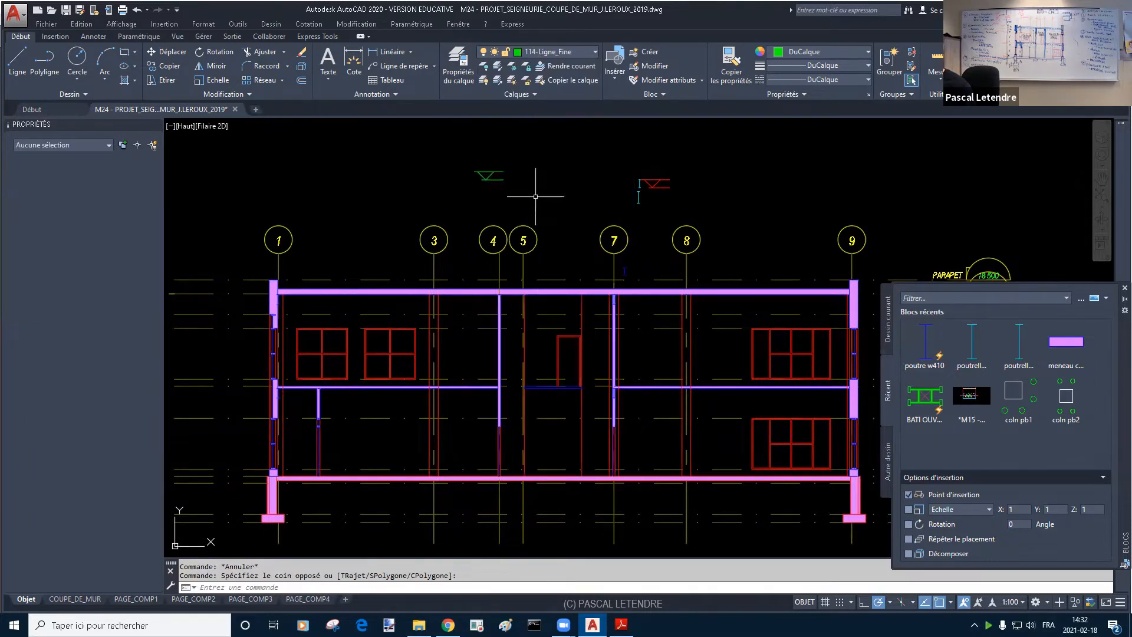
{"action": "key", "text": "Escape"}
Step: Copy the green joist elevation by its top chord's start to the underside of the roof slab at grid axis 1
{"action": "type", "text": "c"}
{"action": "key", "text": "Return"}
{"action": "left_click", "coordinate": [548, 138]}
{"action": "left_click", "coordinate": [451, 198]}
{"action": "key", "text": "Return"}
{"action": "left_click", "coordinate": [474, 171]}
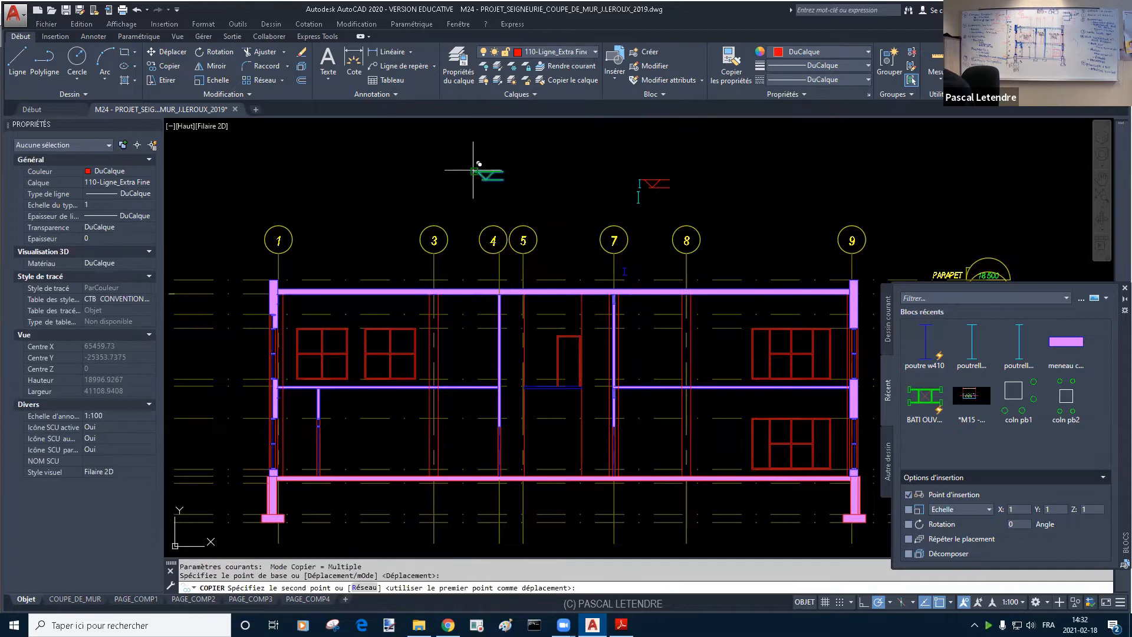
{"action": "scroll", "coordinate": [302, 277], "scroll_direction": "up", "scroll_amount": 6}
{"action": "middle_click_drag", "start_coordinate": [301, 279], "coordinate": [448, 189]}
{"action": "left_click", "coordinate": [374, 247]}
{"action": "key", "text": "Escape"}
{"action": "key", "text": "Escape"}
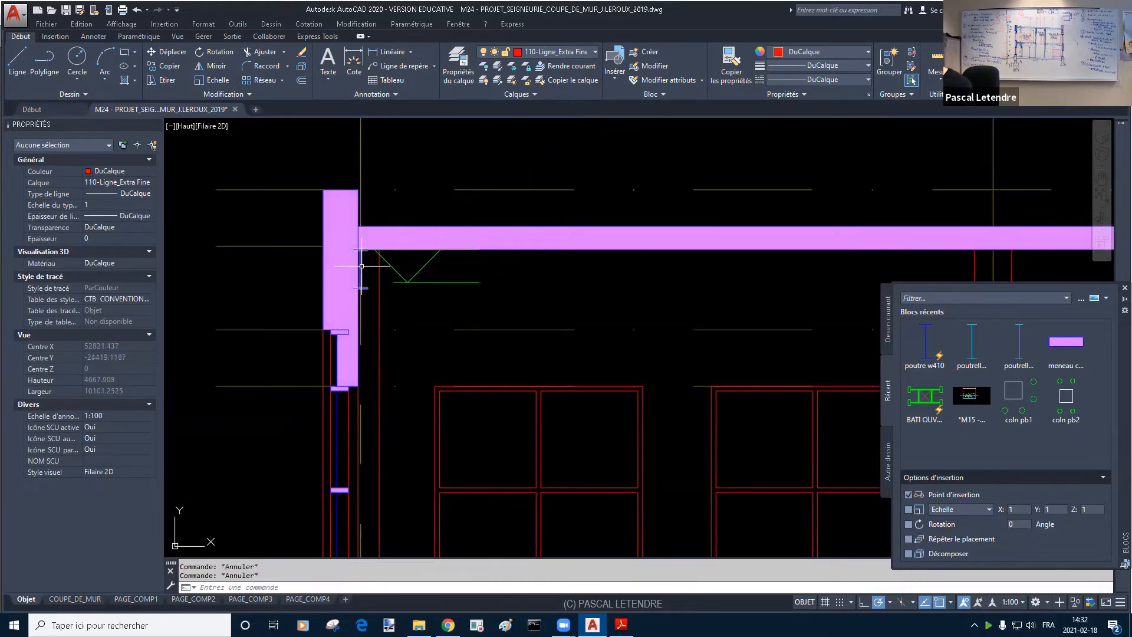
Step: Move the w410 beam block near the roof slab on grid axis 1 by 100 mm
{"action": "left_click", "coordinate": [362, 266]}
{"action": "type", "text": "m"}
{"action": "key", "text": "Return"}
{"action": "left_click", "coordinate": [450, 299]}
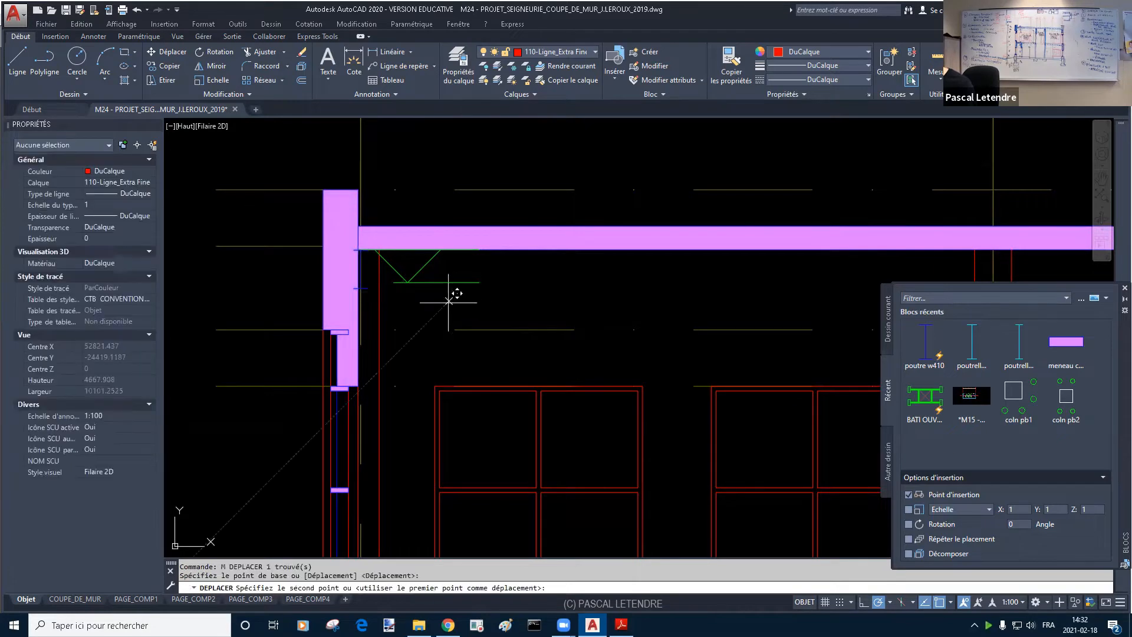
{"action": "type", "text": "100"}
{"action": "key", "text": "Return"}
{"action": "key", "text": "Escape"}
{"action": "key", "text": "Escape"}
{"action": "scroll", "coordinate": [457, 301], "scroll_direction": "down", "scroll_amount": 4}
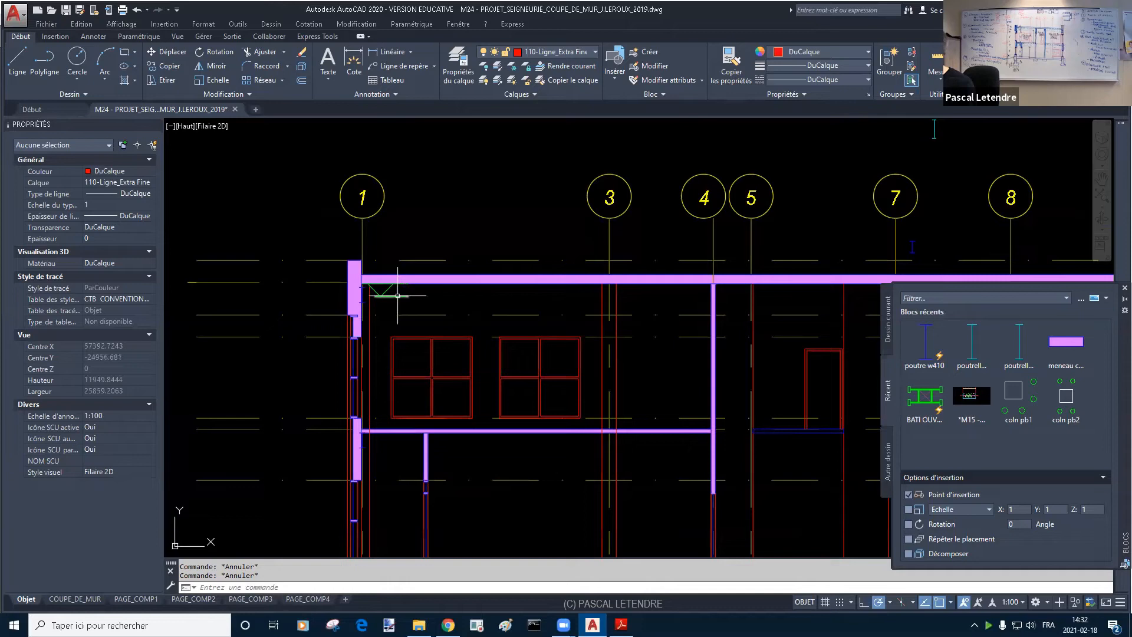
Step: Extend the joist's bottom chord from grid axis 1 to the red vertical line just before grid axis 7
{"action": "middle_click_drag", "start_coordinate": [713, 296], "coordinate": [576, 299]}
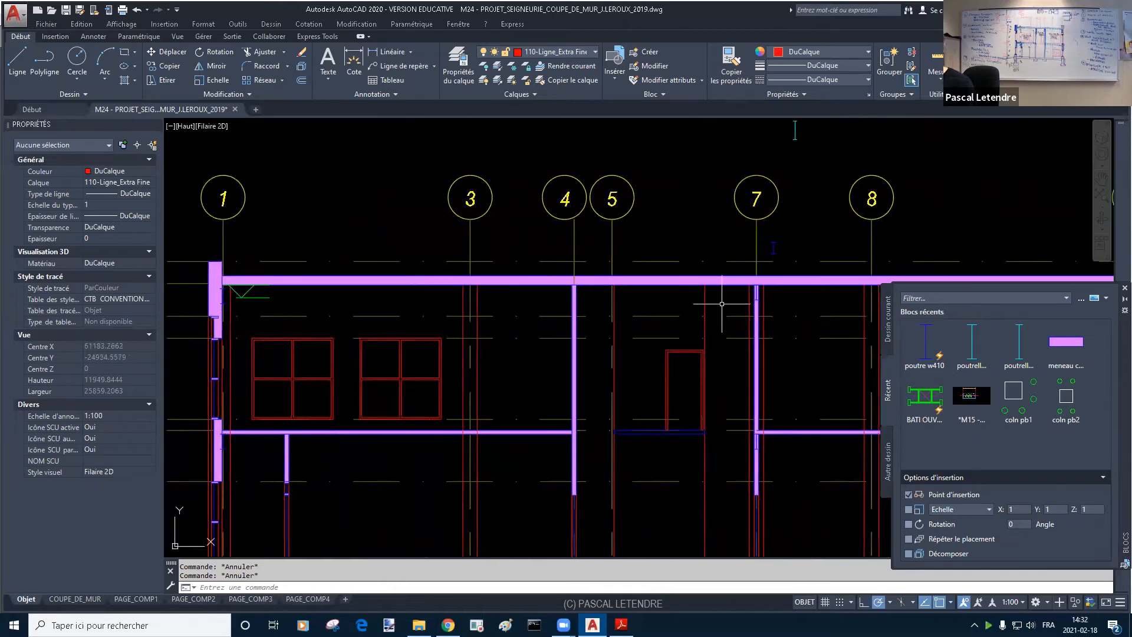
{"action": "type", "text": "e"}
{"action": "key", "text": "Return"}
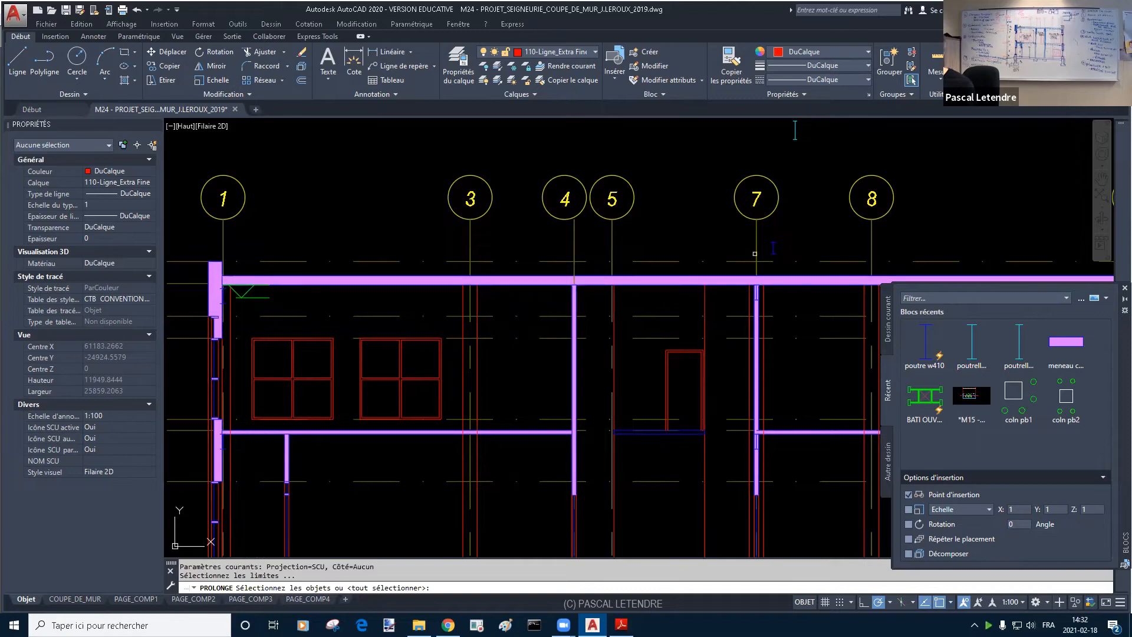
{"action": "left_click", "coordinate": [749, 291]}
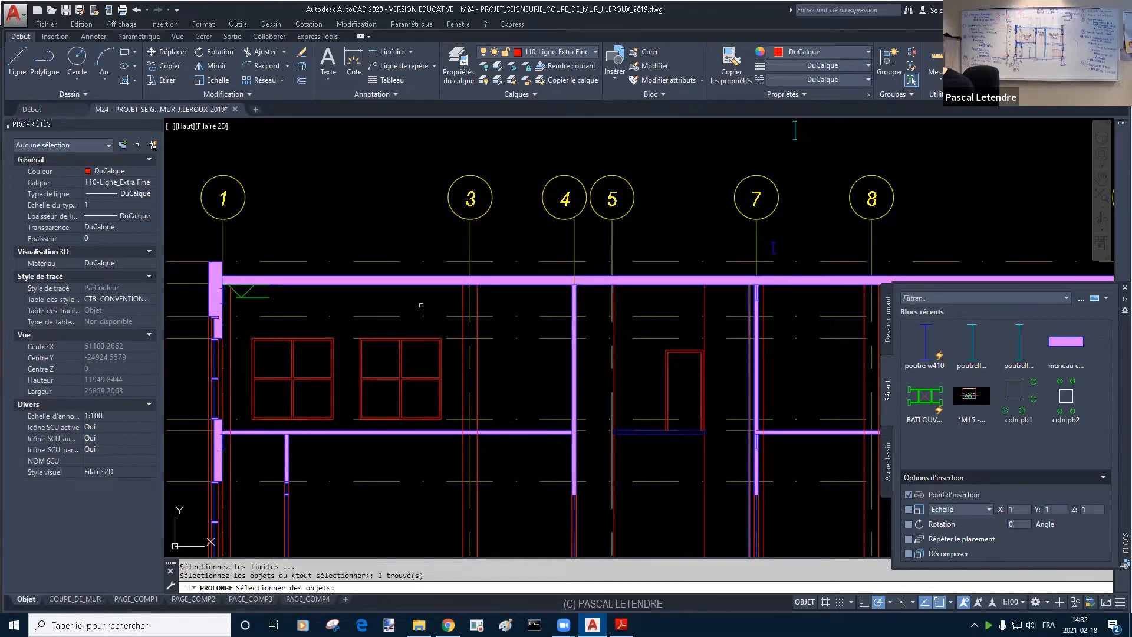
{"action": "key", "text": "Return"}
{"action": "left_click", "coordinate": [260, 298]}
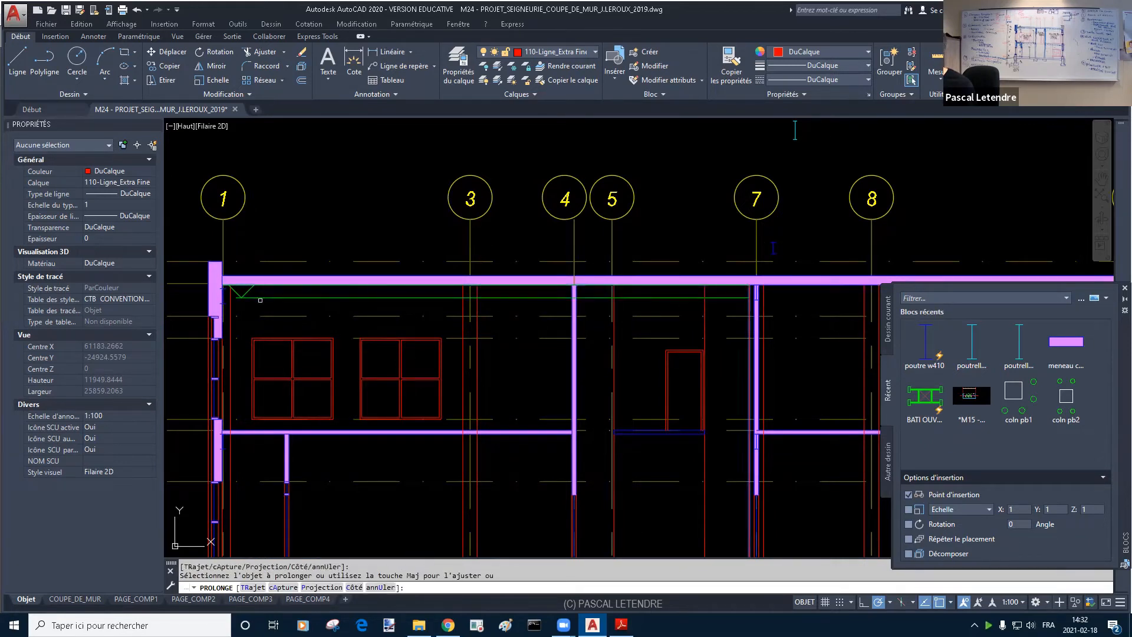
{"action": "key", "text": "Escape"}
Step: Copy the joist's pair of diagonals from grid axis 1 to the underside of the roof slab at the joist's other end beside grid axis 7
{"action": "type", "text": "c"}
{"action": "key", "text": "Return"}
{"action": "left_click", "coordinate": [237, 291]}
{"action": "key", "text": "Return"}
{"action": "left_click", "coordinate": [254, 285]}
{"action": "scroll", "coordinate": [739, 286], "scroll_direction": "up", "scroll_amount": 5}
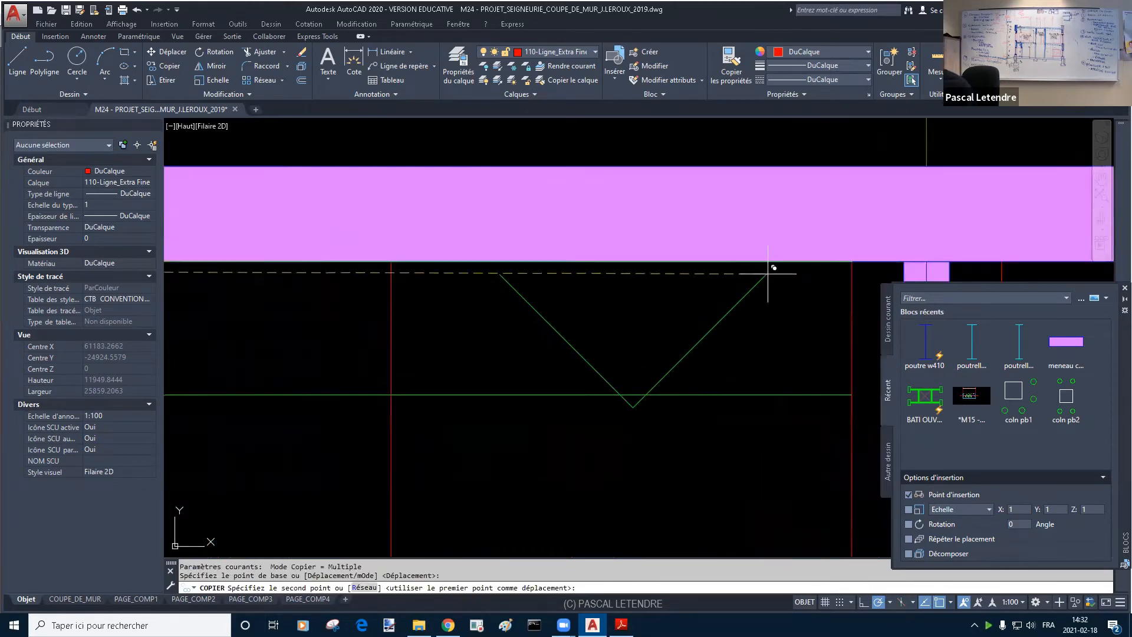
{"action": "middle_click_drag", "start_coordinate": [767, 273], "coordinate": [691, 274]}
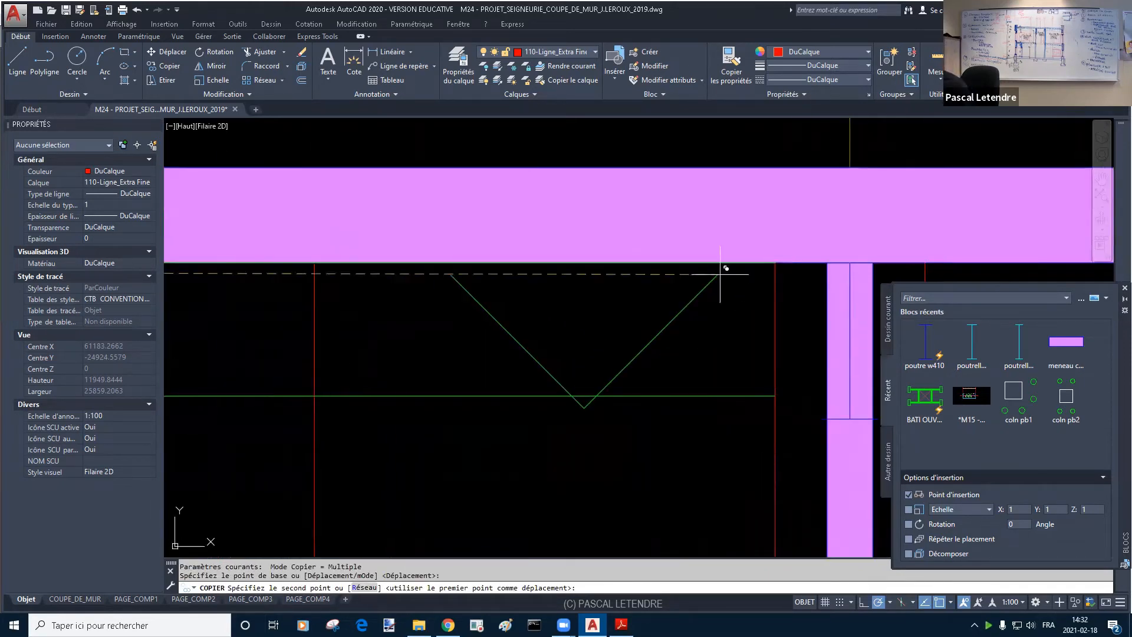
{"action": "left_click", "coordinate": [774, 260]}
{"action": "key", "text": "Escape"}
{"action": "key", "text": "Escape"}
Step: Create a rectangular array of the two copied diagonals, running from grid axis 7 towards axis 5 with a column spacing of -700.6101
{"action": "scroll", "coordinate": [687, 313], "scroll_direction": "down", "scroll_amount": 8}
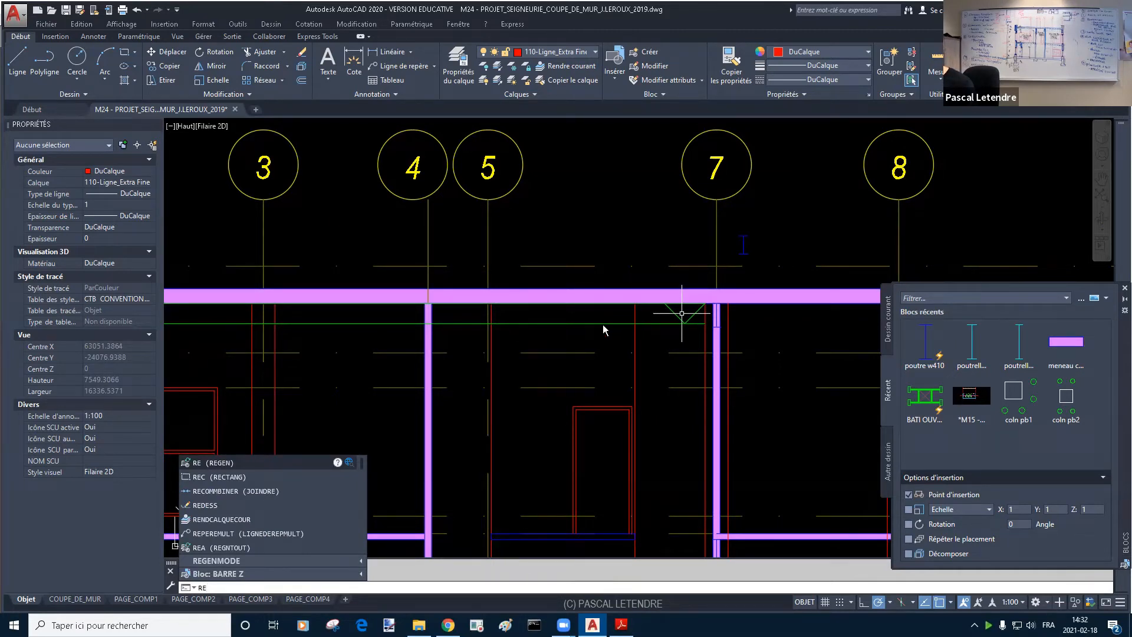
{"action": "type", "text": "eau"}
{"action": "key", "text": "Return"}
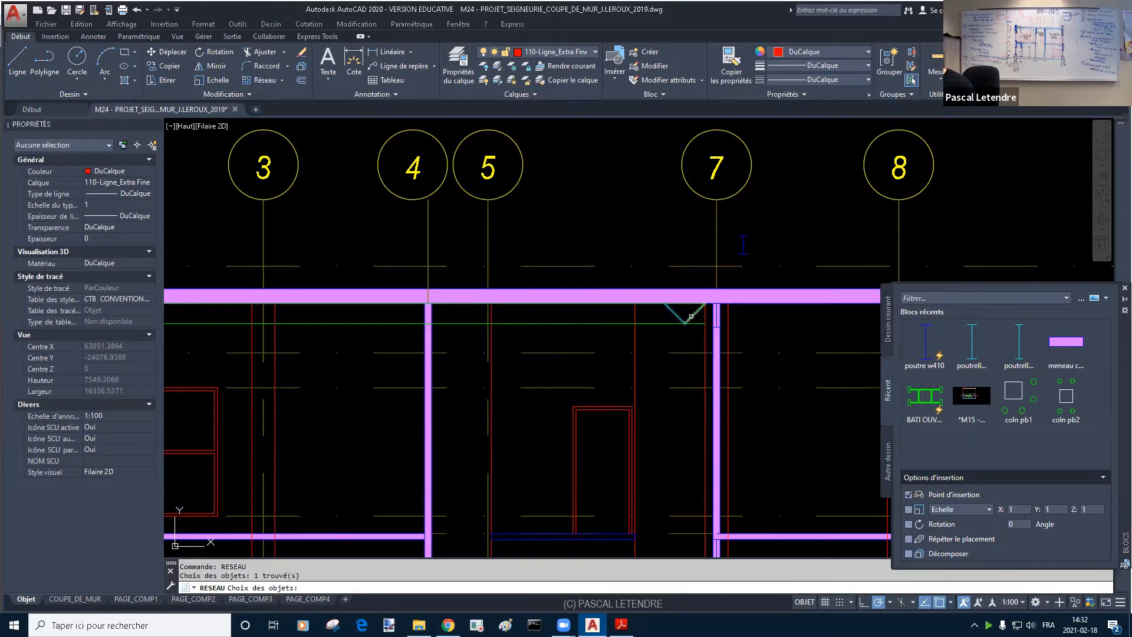
{"action": "key", "text": "Return"}
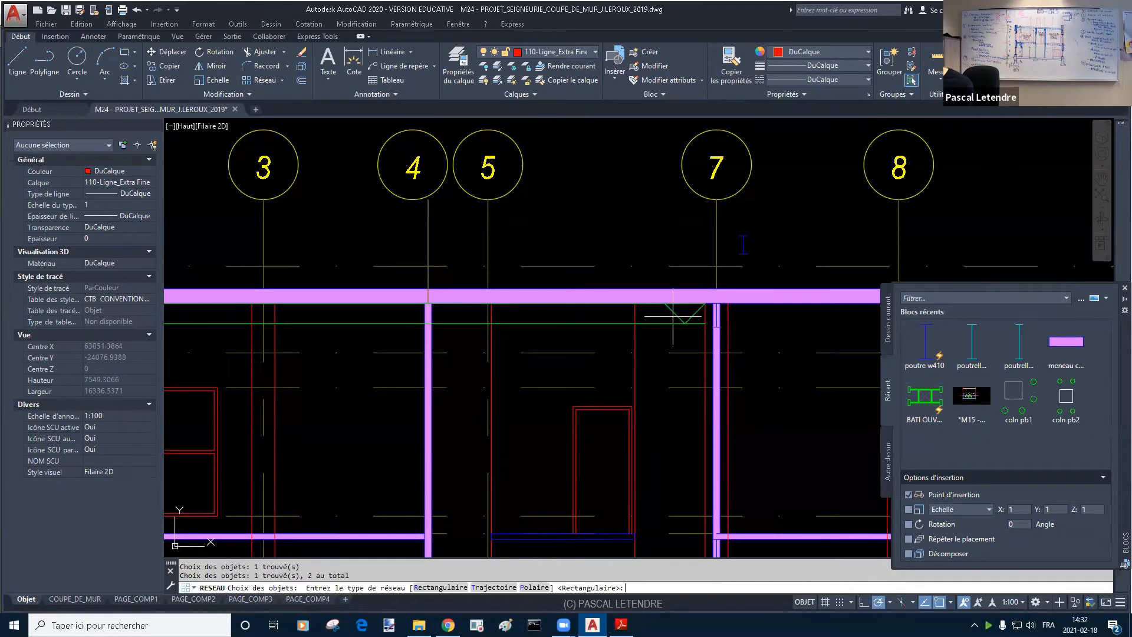
{"action": "type", "text": "r"}
{"action": "key", "text": "Return"}
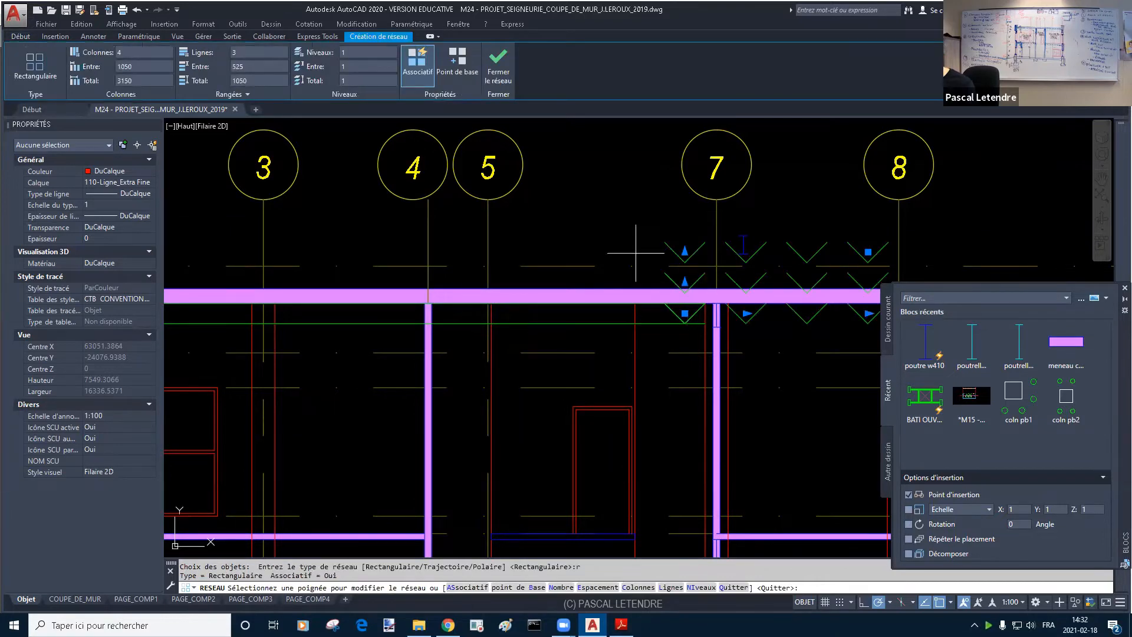
{"action": "left_click", "coordinate": [746, 313]}
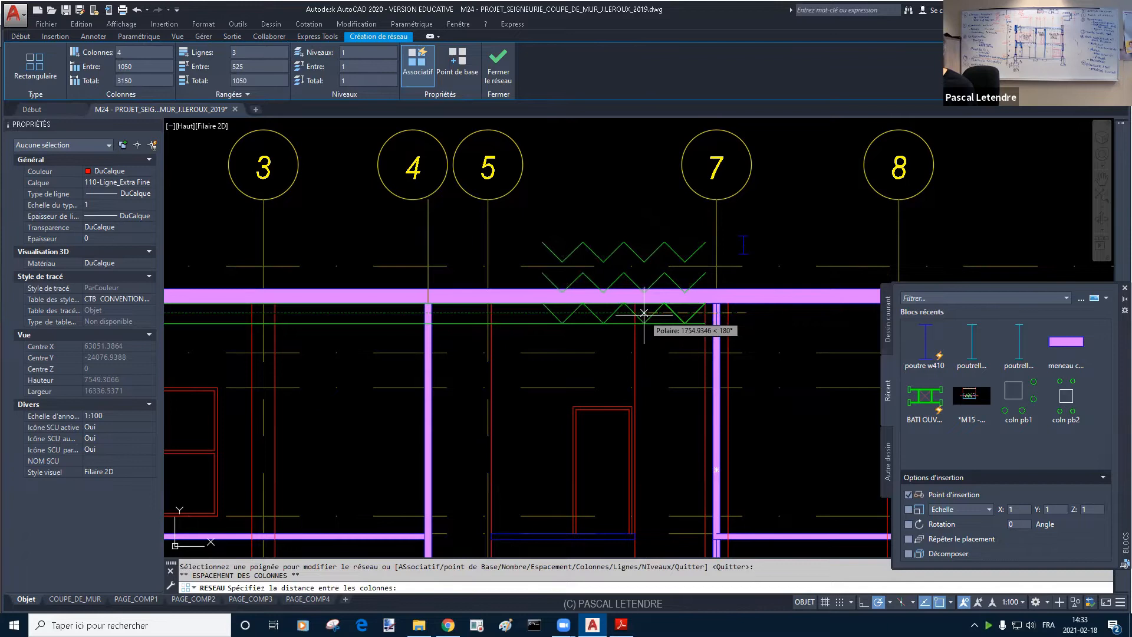
{"action": "scroll", "coordinate": [644, 313], "scroll_direction": "up", "scroll_amount": 5}
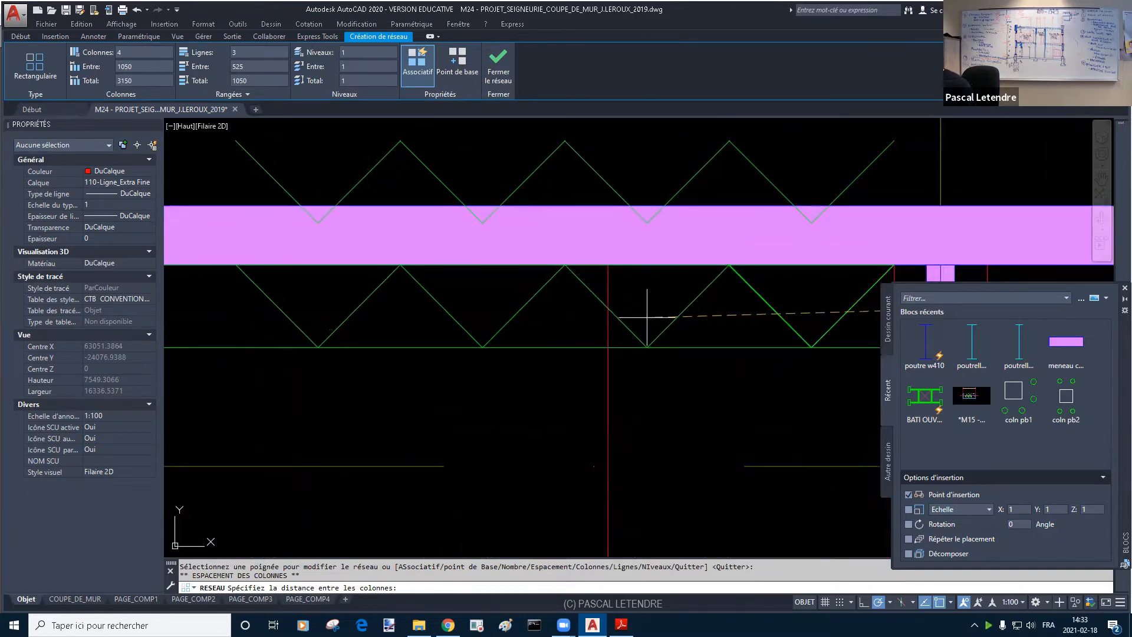
{"action": "left_click", "coordinate": [645, 317]}
Step: Reduce the diagonal array to one row and increase it to 13 columns towards grid axis 1
{"action": "scroll", "coordinate": [643, 312], "scroll_direction": "down", "scroll_amount": 3}
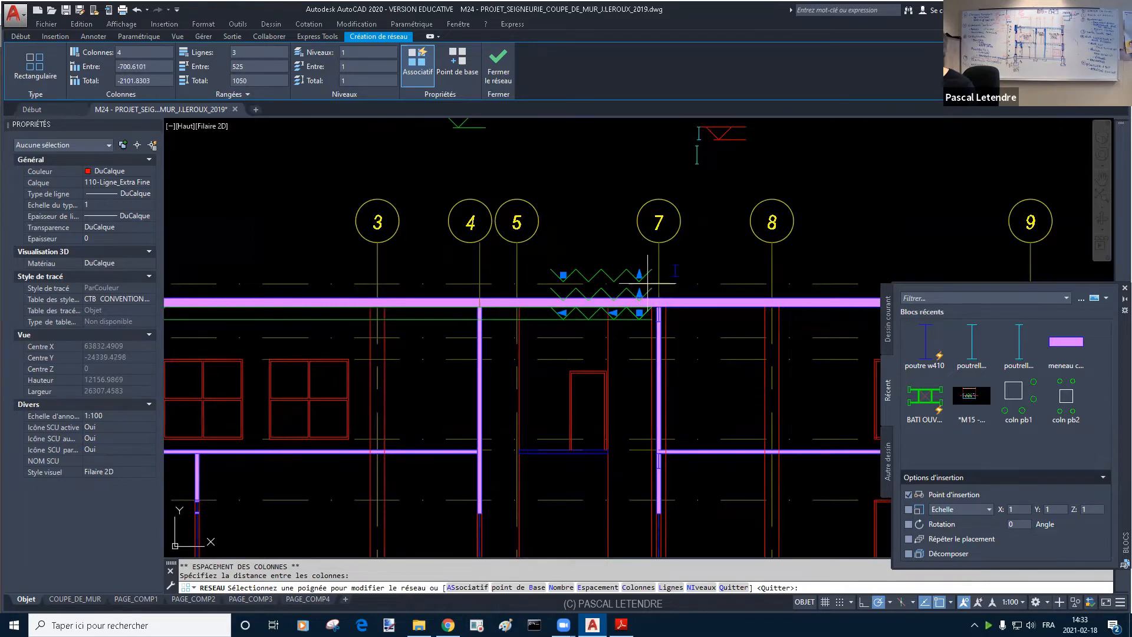
{"action": "left_click", "coordinate": [639, 275]}
{"action": "left_click", "coordinate": [640, 318]}
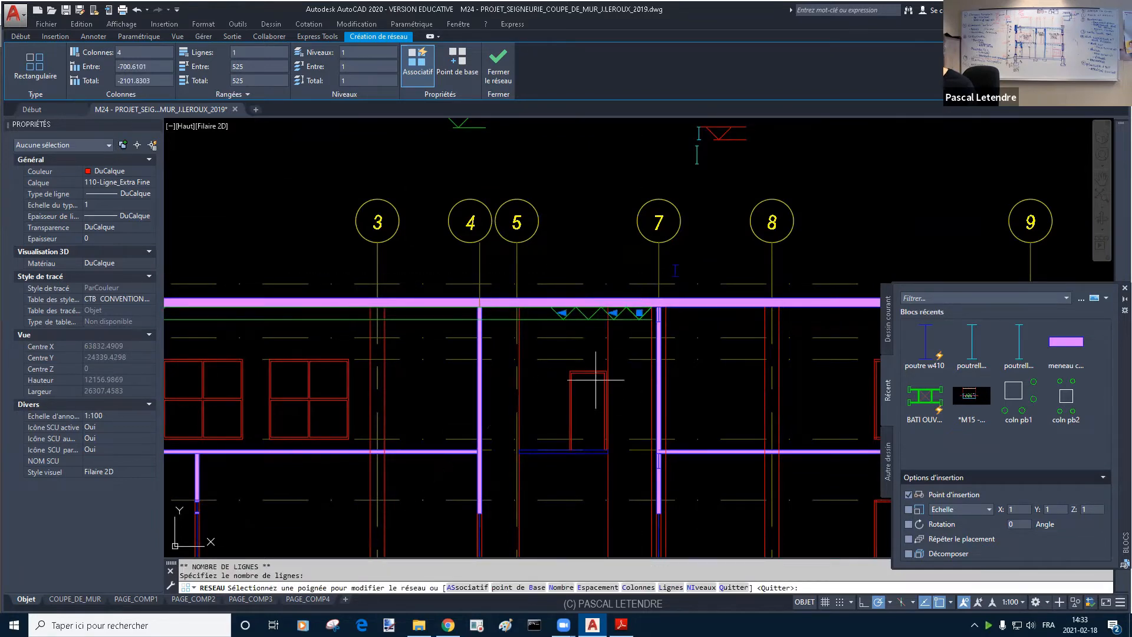
{"action": "left_click", "coordinate": [564, 313]}
{"action": "left_click", "coordinate": [332, 349]}
{"action": "mouse_move", "coordinate": [213, 347]}
{"action": "middle_mouse_down"}
{"action": "mouse_move", "coordinate": [569, 345]}
{"action": "mouse_move", "coordinate": [460, 346]}
{"action": "middle_mouse_up"}
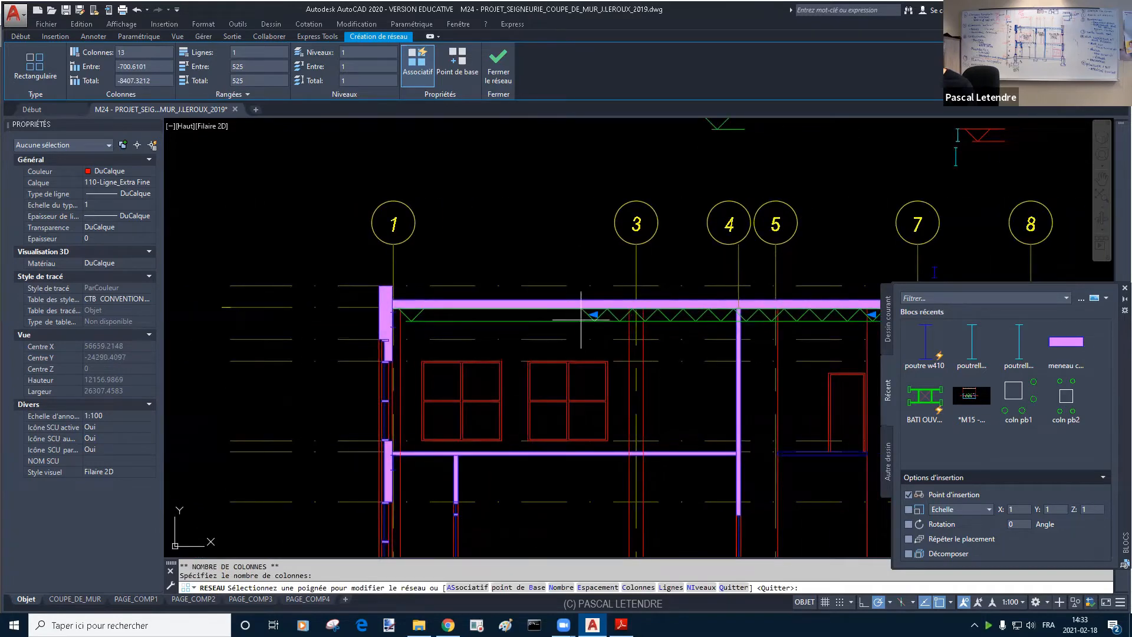
{"action": "middle_click_drag", "start_coordinate": [580, 318], "coordinate": [510, 326]}
{"action": "key", "text": "Escape"}
{"action": "left_click", "coordinate": [351, 318]}
{"action": "left_click", "coordinate": [333, 320]}
{"action": "type", "text": "mi"}
{"action": "key", "text": "Return"}
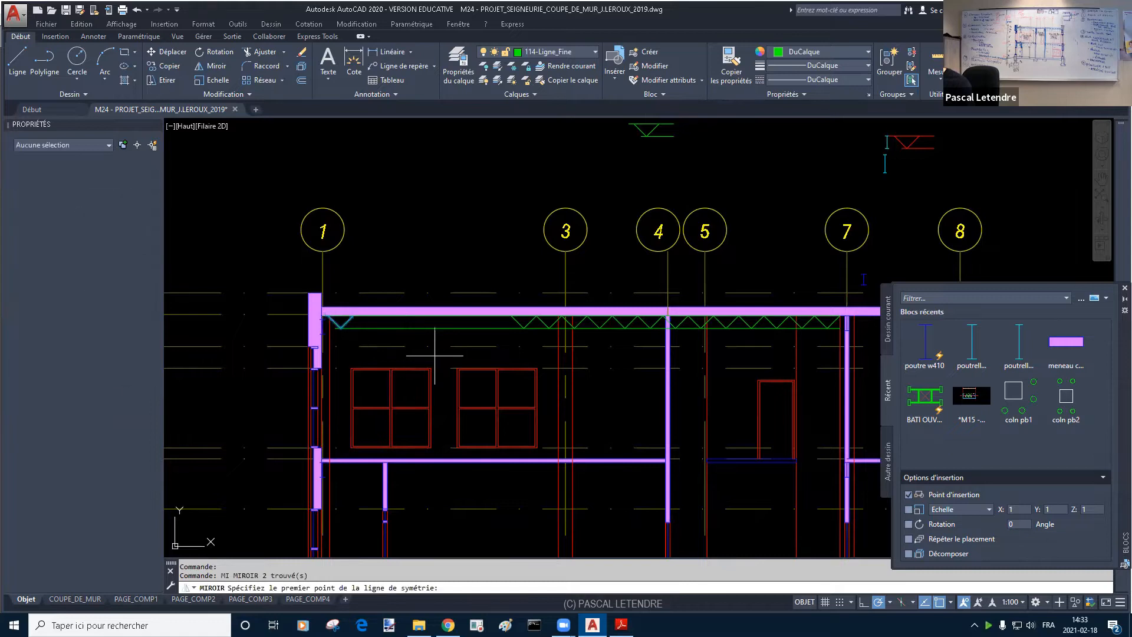
{"action": "key", "text": "Escape"}
{"action": "key", "text": "Escape"}
Step: Delete the original pair of diagonals beside grid axis 1
{"action": "left_click", "coordinate": [347, 321]}
{"action": "left_click", "coordinate": [332, 318]}
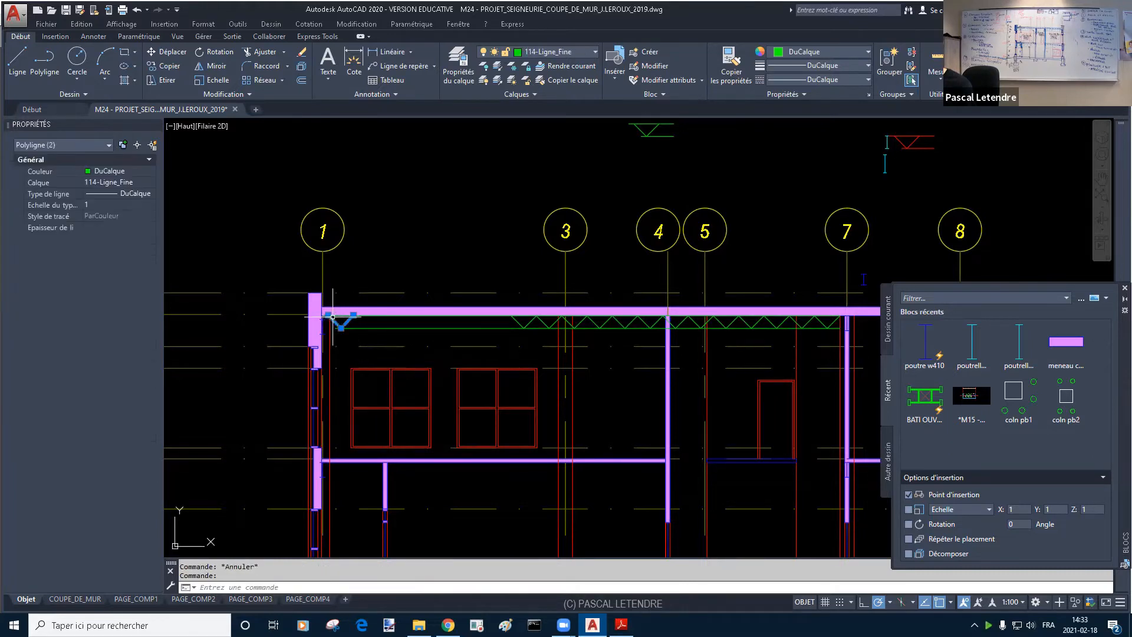
{"action": "key", "text": "Delete"}
Step: Mirror the diagonal array about a vertical line near the middle of the joist, keeping the source
{"action": "middle_click_drag", "start_coordinate": [456, 353], "coordinate": [404, 354]}
{"action": "key", "text": "Escape"}
{"action": "type", "text": "mi"}
{"action": "key", "text": "Return"}
{"action": "left_click", "coordinate": [541, 324]}
{"action": "key", "text": "Return"}
{"action": "left_click", "coordinate": [540, 328]}
{"action": "left_click", "coordinate": [538, 348]}
{"action": "key", "text": "Escape"}
Step: Shorten the mirrored diagonal array to 8 columns and the original array to 9 columns
{"action": "left_click", "coordinate": [445, 321]}
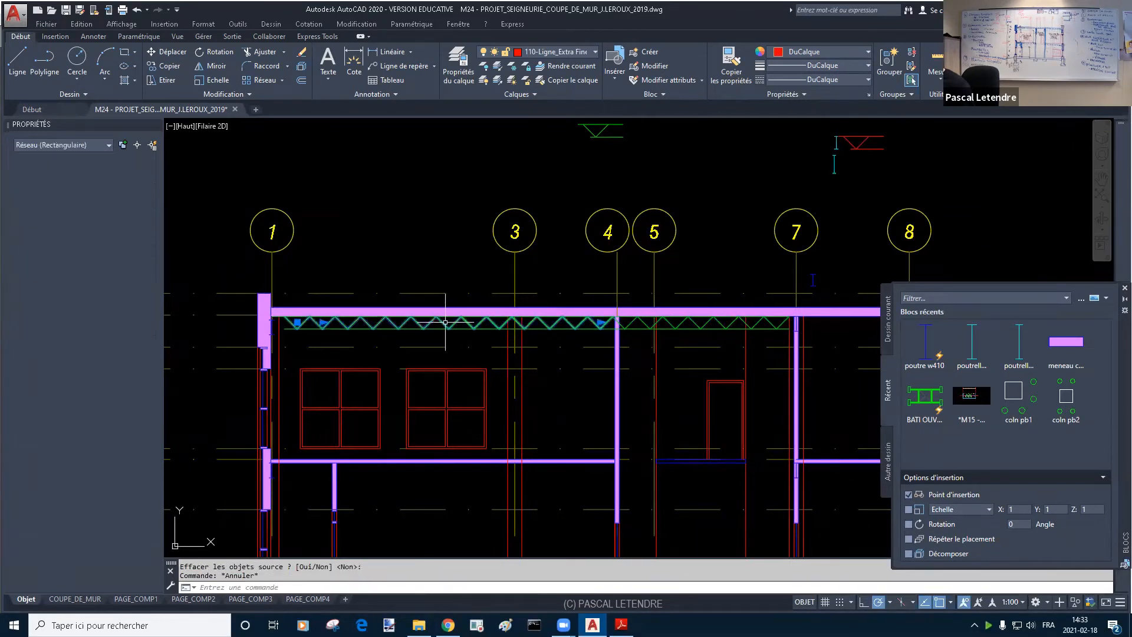
{"action": "left_click", "coordinate": [560, 323]}
{"action": "key", "text": "Escape"}
Step: Shorten the joist's bottom chord beside grid axis 7 to just past the last diagonals' lower point
{"action": "middle_click_drag", "start_coordinate": [556, 367], "coordinate": [499, 364]}
{"action": "middle_click_drag", "start_coordinate": [594, 347], "coordinate": [512, 348]}
{"action": "scroll", "coordinate": [619, 341], "scroll_direction": "up", "scroll_amount": 2}
{"action": "left_click", "coordinate": [670, 304]}
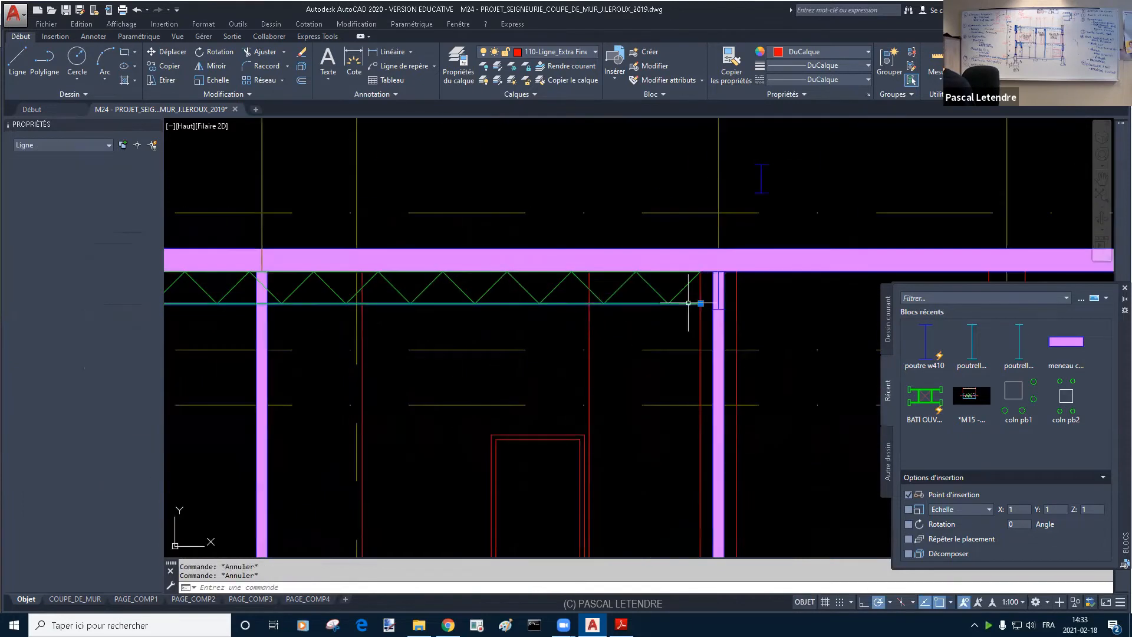
{"action": "left_click", "coordinate": [679, 303]}
{"action": "key", "text": "Escape"}
Step: Move the mirrored diagonal array by its upper starting point closer to grid axis 1, along the underside of the roof slab
{"action": "middle_click_drag", "start_coordinate": [224, 337], "coordinate": [680, 316]}
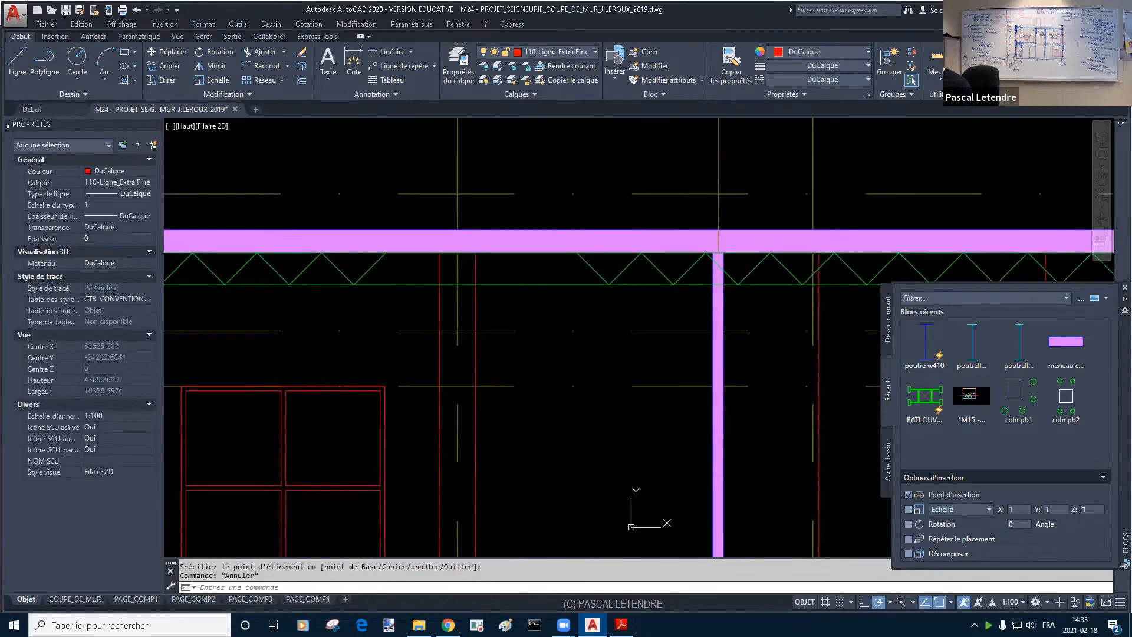
{"action": "middle_click_drag", "start_coordinate": [186, 327], "coordinate": [677, 324]}
{"action": "key", "text": "Escape"}
{"action": "type", "text": "d"}
{"action": "key", "text": "Return"}
{"action": "left_click", "coordinate": [430, 273]}
{"action": "left_click", "coordinate": [405, 263]}
{"action": "key", "text": "Return"}
{"action": "left_click", "coordinate": [378, 261]}
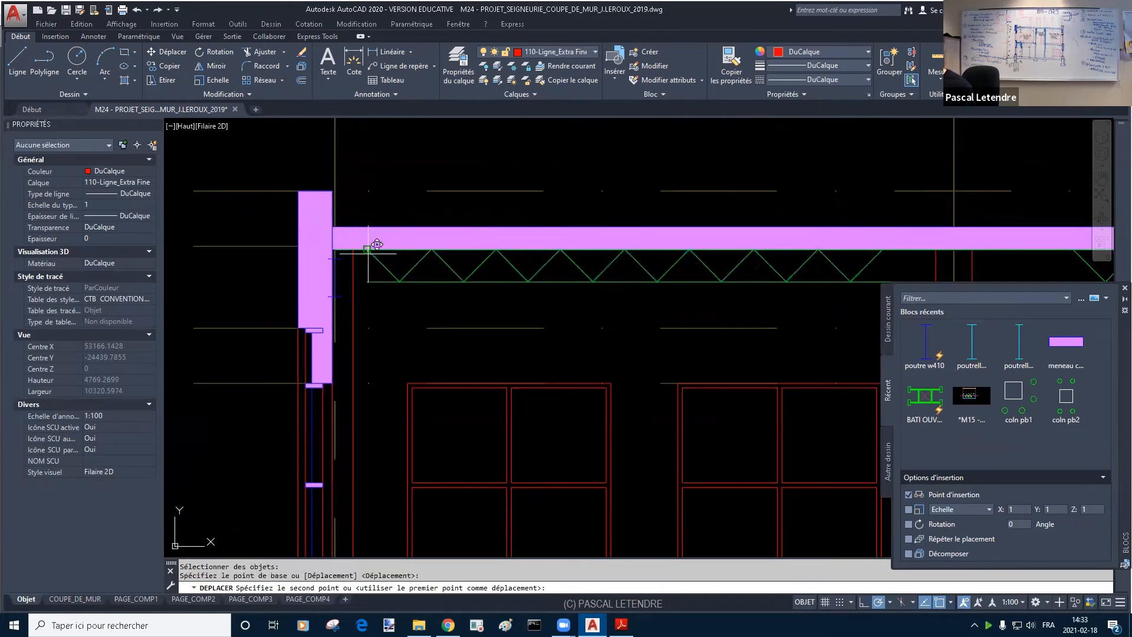
{"action": "key", "text": "Escape"}
Step: Extend the diagonal array that starts at grid axis 7 to 12 columns to close the gap near grid axis 3
{"action": "scroll", "coordinate": [375, 295], "scroll_direction": "down", "scroll_amount": 2}
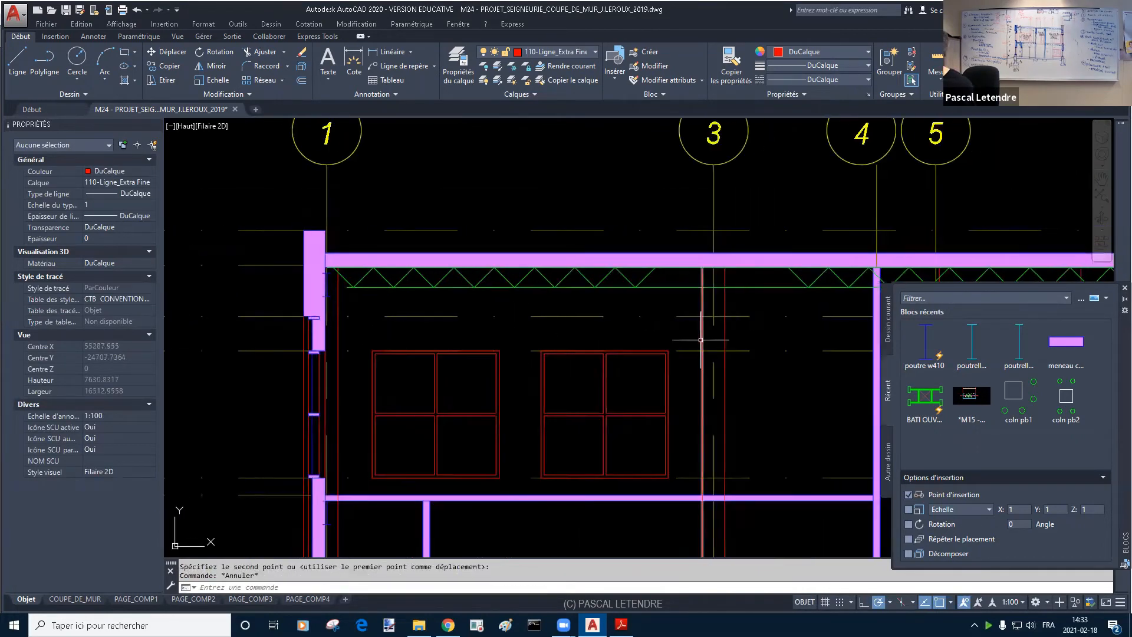
{"action": "scroll", "coordinate": [662, 321], "scroll_direction": "down", "scroll_amount": 4}
{"action": "key", "text": "Escape"}
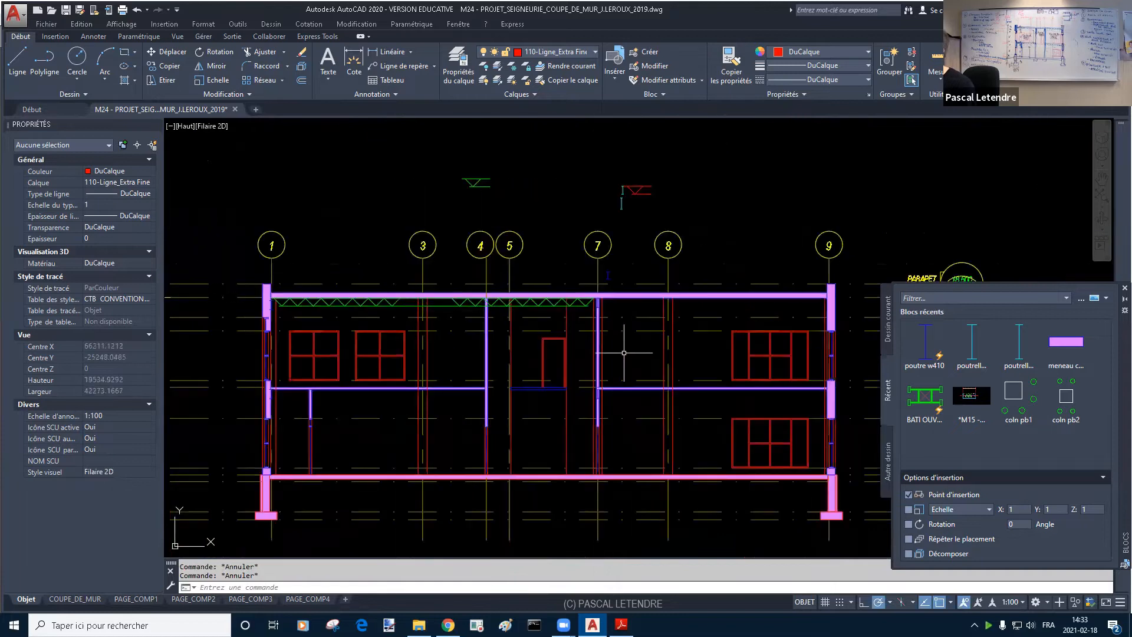
{"action": "scroll", "coordinate": [581, 340], "scroll_direction": "up", "scroll_amount": 4}
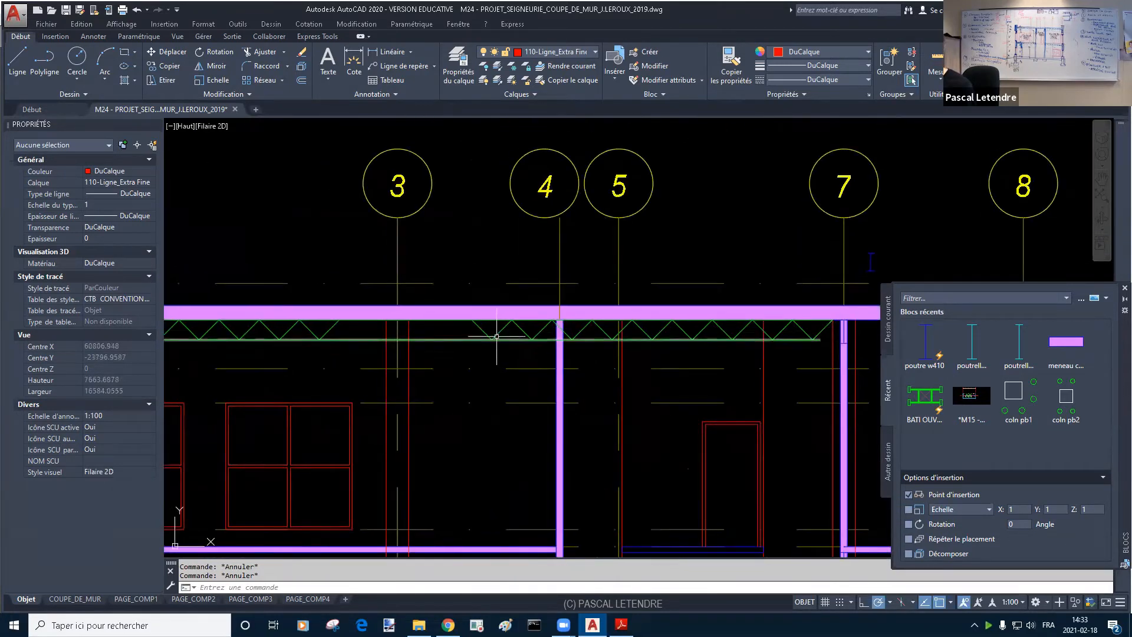
{"action": "left_click", "coordinate": [482, 328]}
{"action": "left_click", "coordinate": [491, 329]}
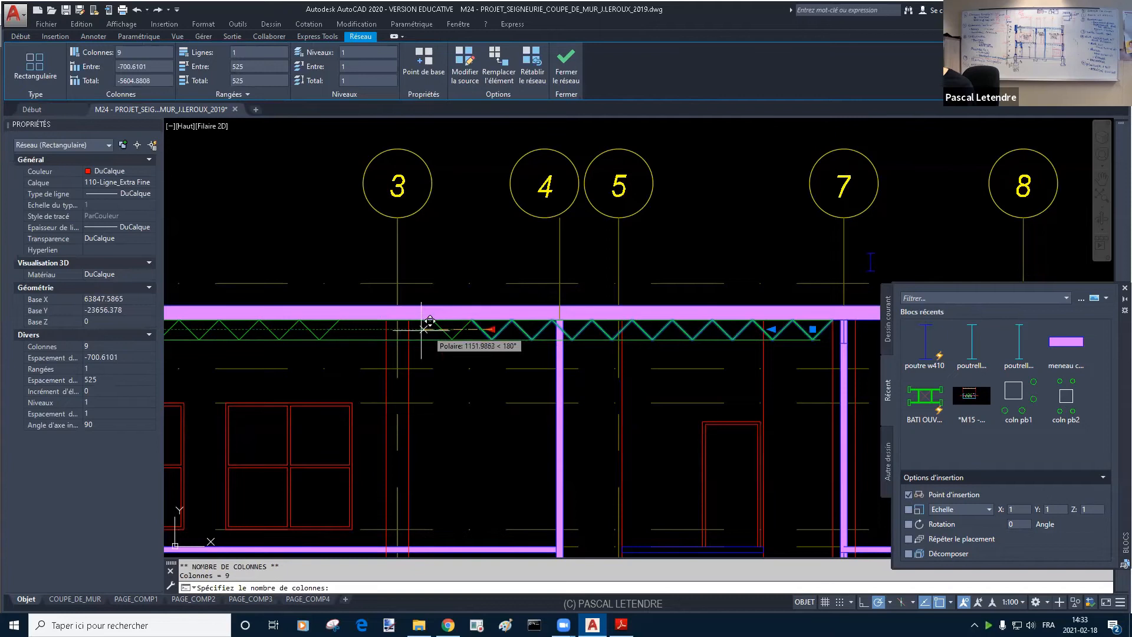
{"action": "key", "text": "Escape"}
{"action": "key", "text": "Escape"}
{"action": "scroll", "coordinate": [470, 394], "scroll_direction": "down", "scroll_amount": 2}
{"action": "key", "text": "Escape"}
{"action": "scroll", "coordinate": [557, 416], "scroll_direction": "down", "scroll_amount": 3}
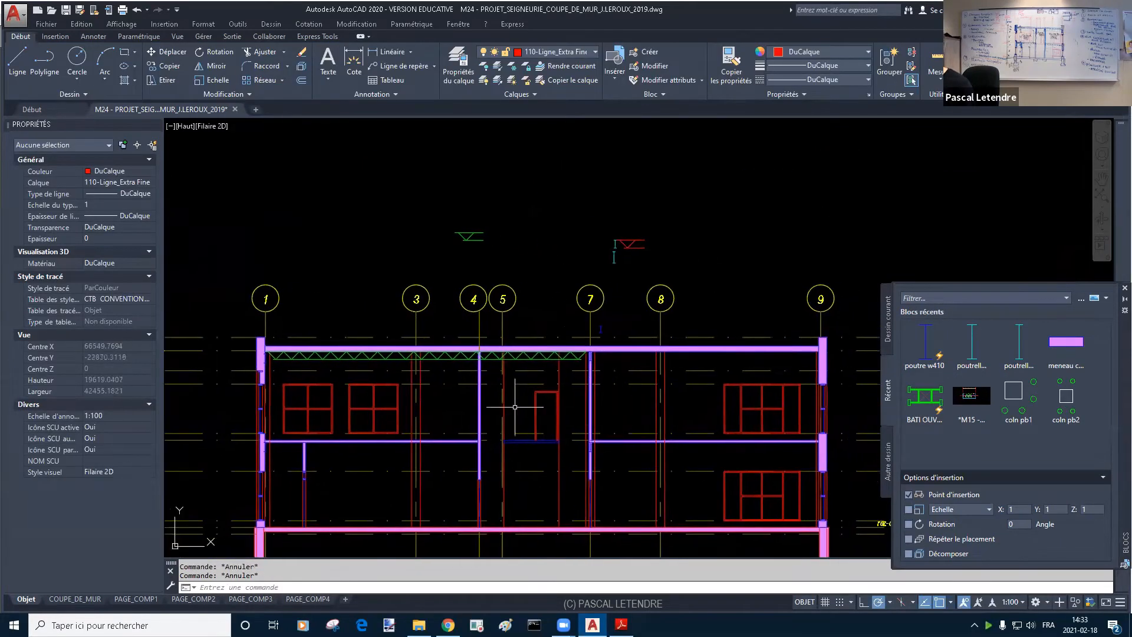
Step: Copy the 8-column diagonal array and the bottom chord from grid axis 1 to grid axis 7 under the roof slab
{"action": "type", "text": "c"}
{"action": "key", "text": "Return"}
{"action": "scroll", "coordinate": [270, 358], "scroll_direction": "up", "scroll_amount": 4}
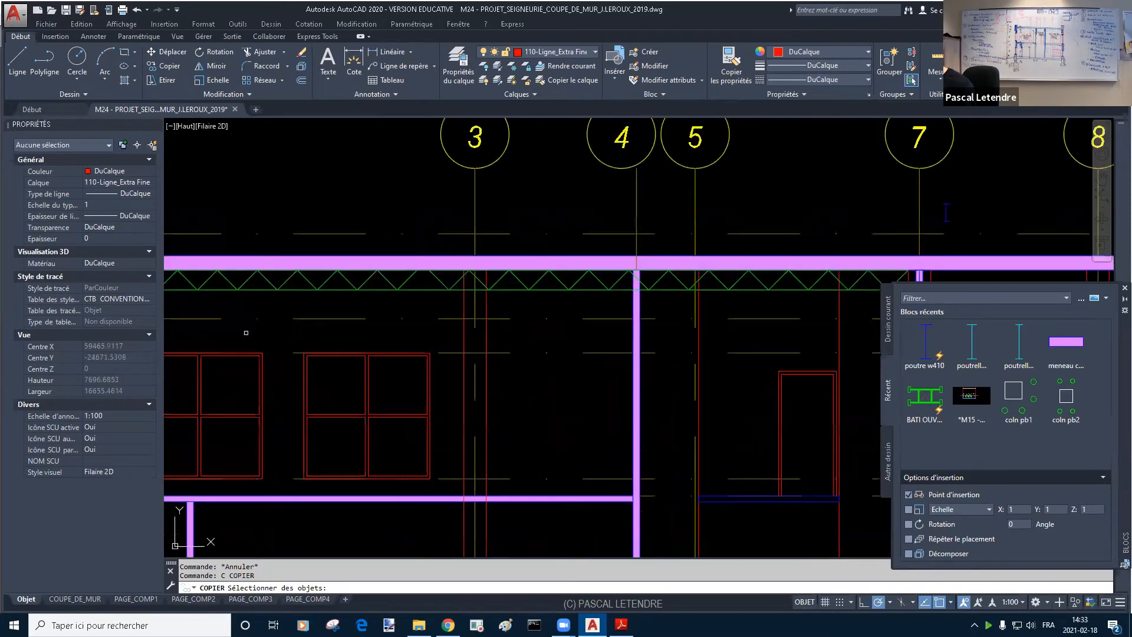
{"action": "left_click", "coordinate": [274, 329]}
{"action": "key", "text": "Return"}
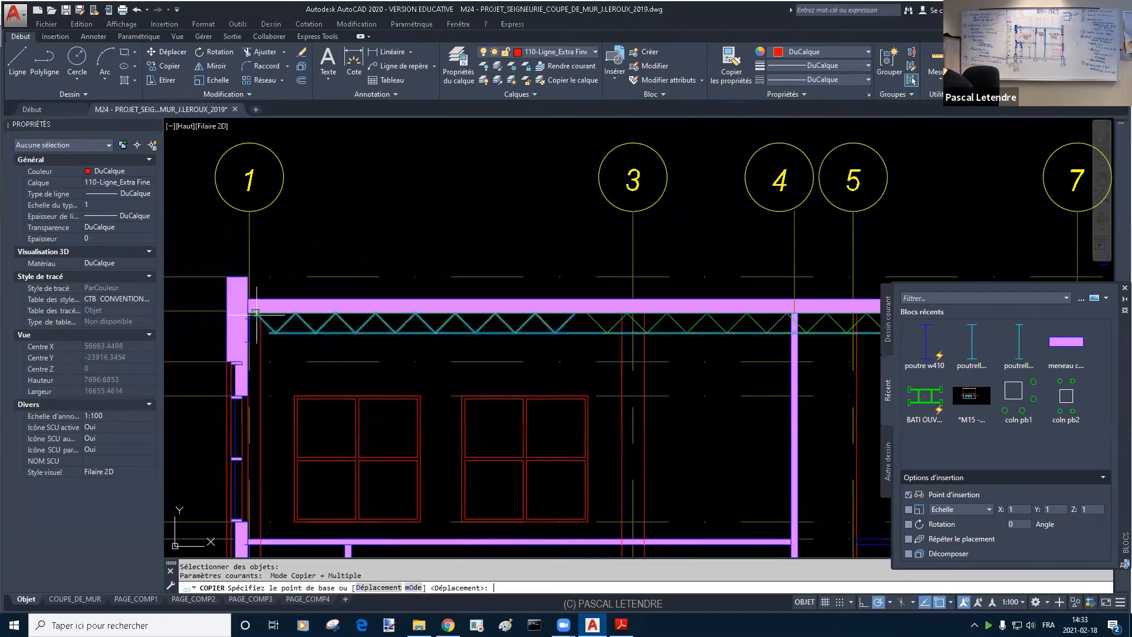
{"action": "left_click", "coordinate": [250, 310]}
{"action": "middle_click_drag", "start_coordinate": [651, 322], "coordinate": [142, 323]}
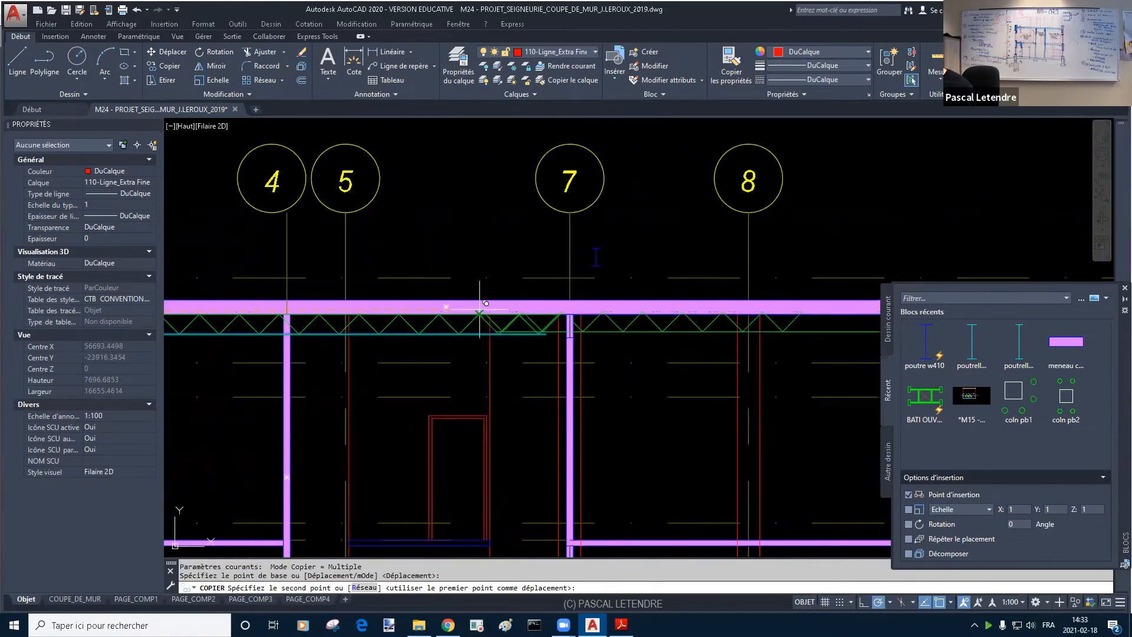
{"action": "left_click", "coordinate": [570, 311]}
{"action": "middle_click_drag", "start_coordinate": [704, 362], "coordinate": [412, 361]}
{"action": "middle_click_drag", "start_coordinate": [644, 354], "coordinate": [321, 354]}
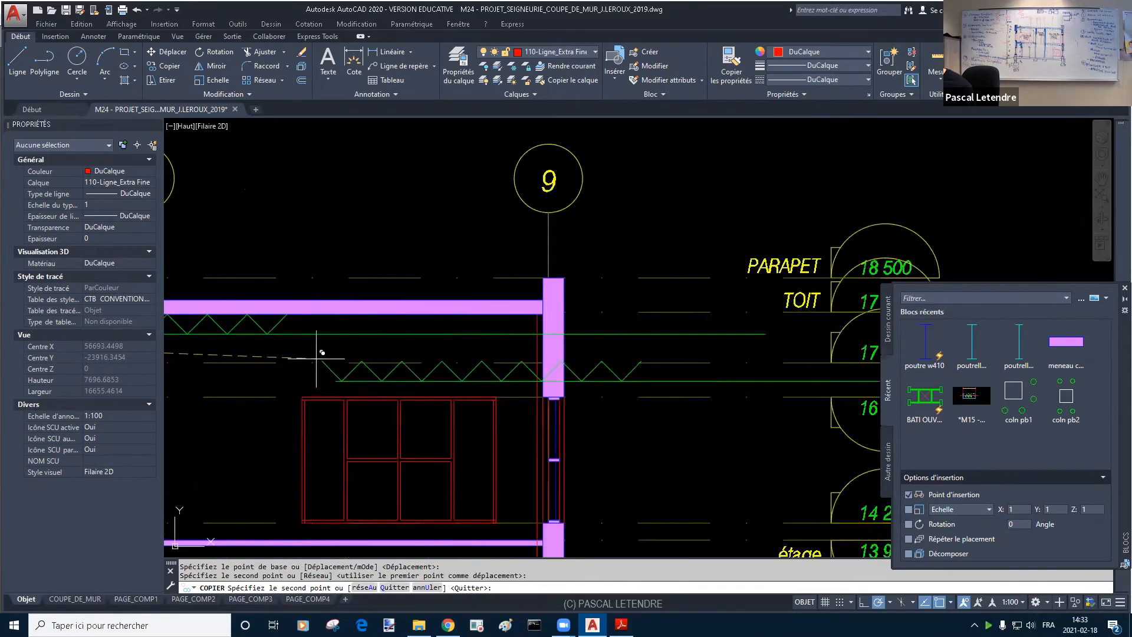
{"action": "key", "text": "Escape"}
{"action": "left_click", "coordinate": [280, 325]}
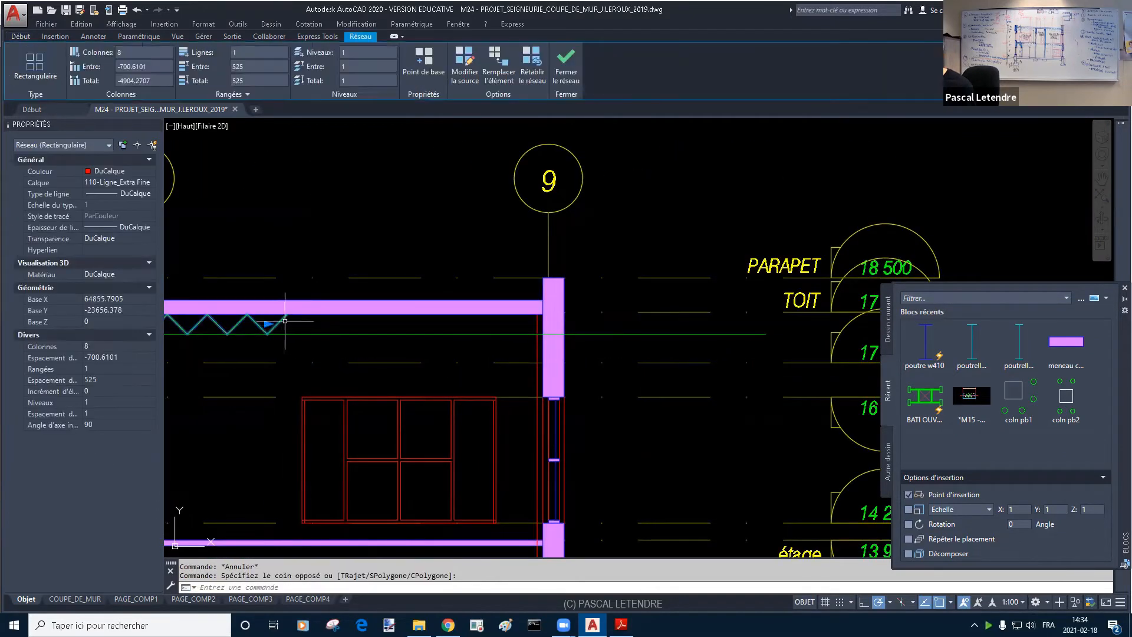
{"action": "middle_click_drag", "start_coordinate": [267, 324], "coordinate": [715, 326]}
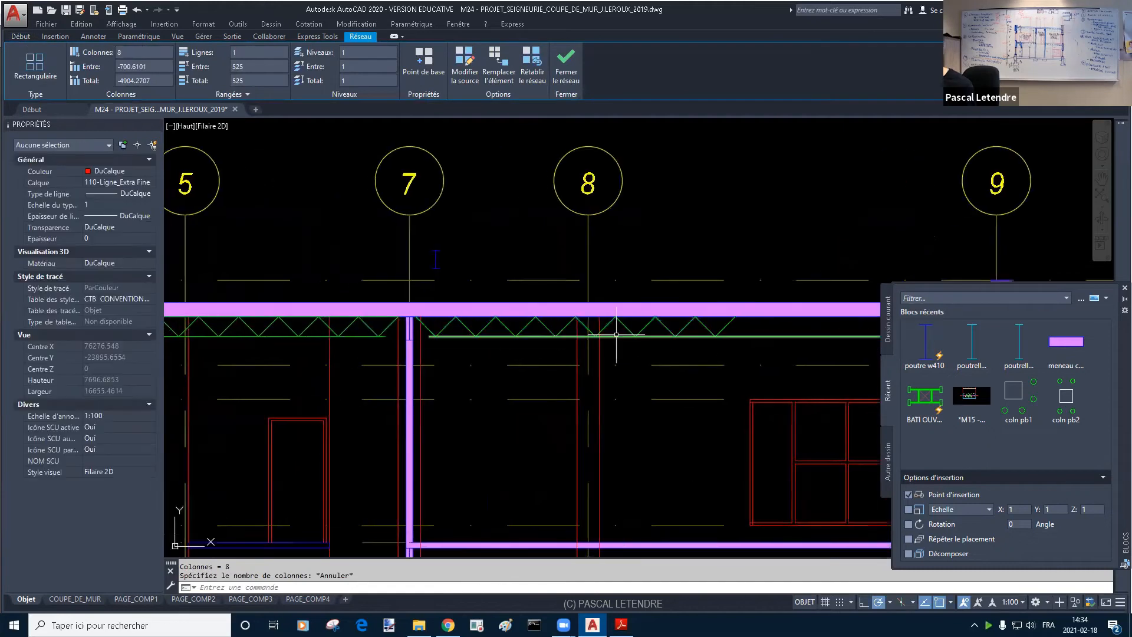
{"action": "key", "text": "Escape"}
Step: Copy the 12-column diagonal array from grid axis 7 to grid axis 9, under the roof slab
{"action": "left_click", "coordinate": [382, 327]}
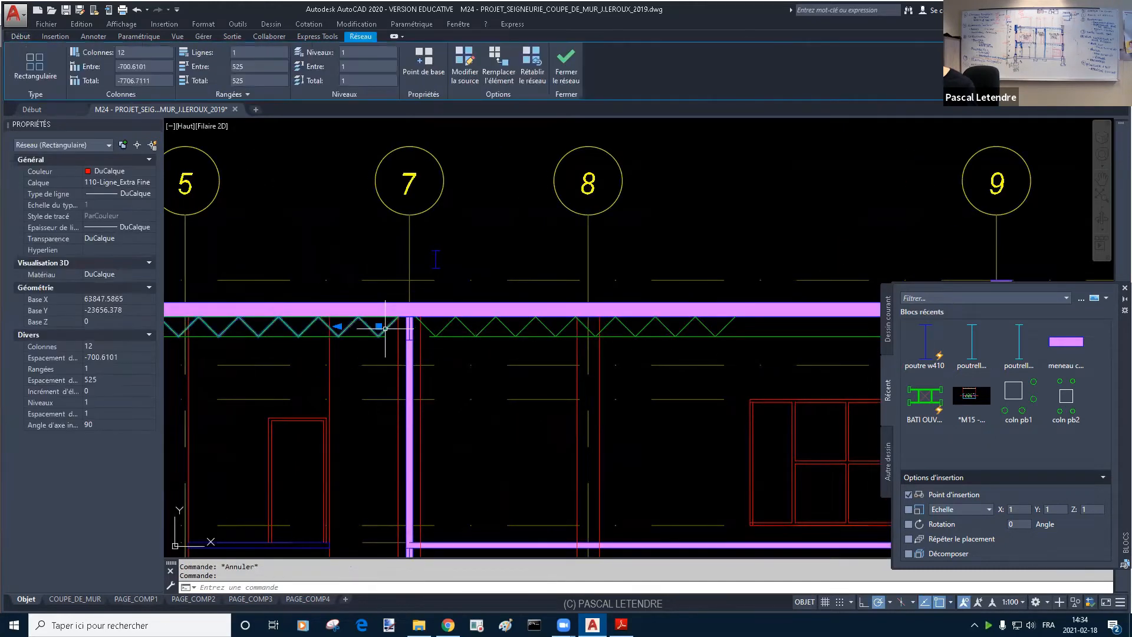
{"action": "type", "text": "c"}
{"action": "key", "text": "Return"}
{"action": "left_click", "coordinate": [410, 313]}
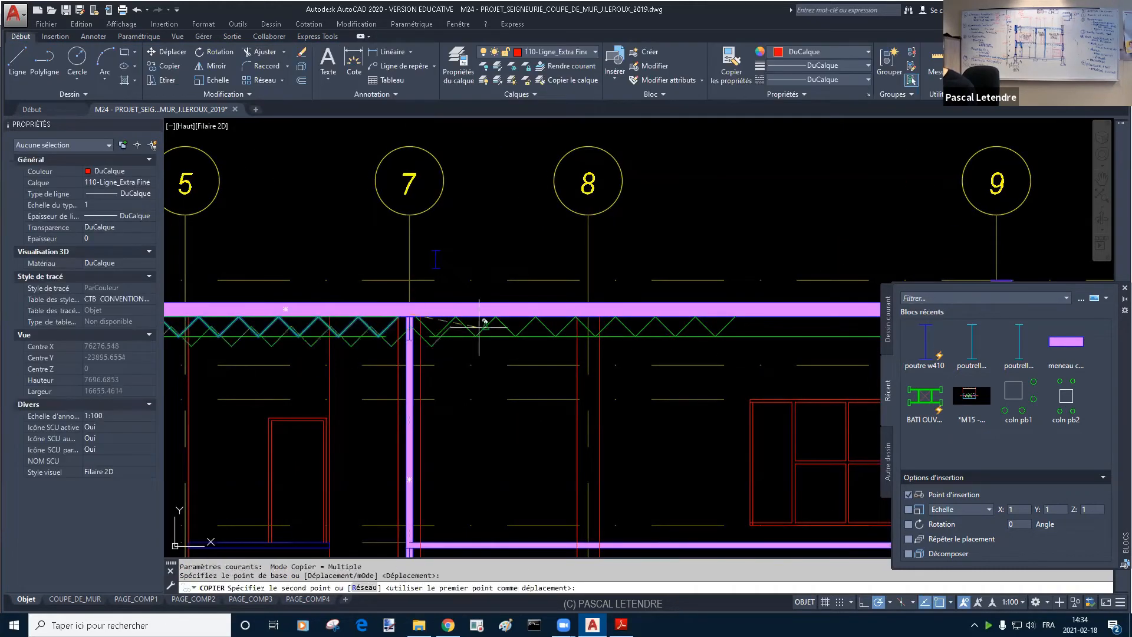
{"action": "middle_click_drag", "start_coordinate": [996, 313], "coordinate": [500, 309]}
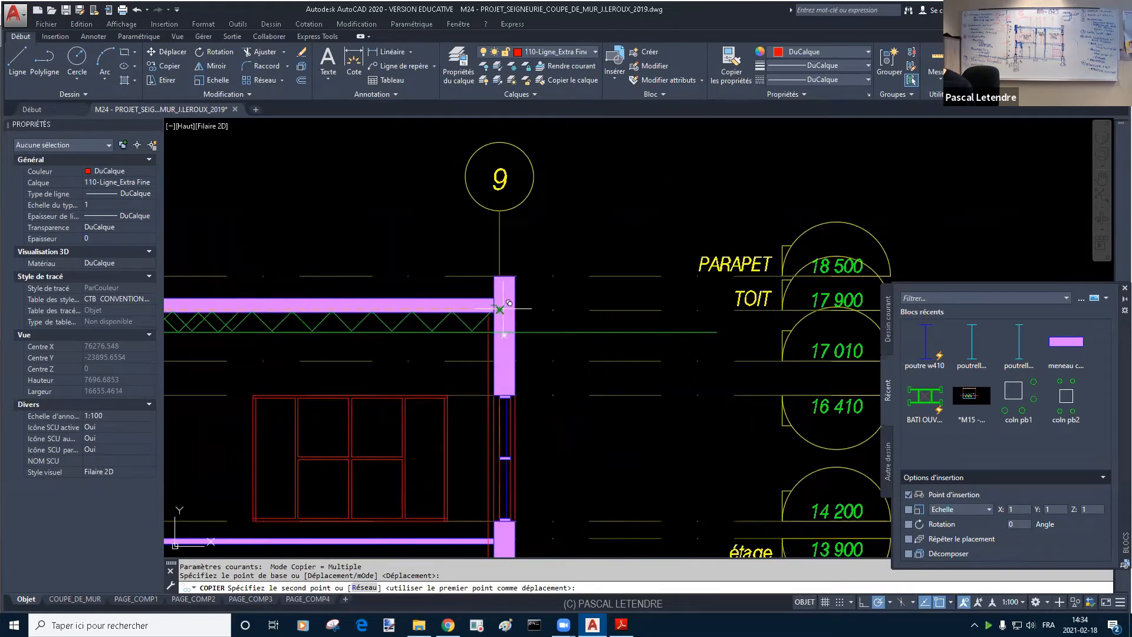
{"action": "left_click", "coordinate": [507, 310]}
{"action": "key", "text": "Escape"}
Step: Reduce the column counts of the two overlapping diagonal arrays between grid axes 7 and 9
{"action": "scroll", "coordinate": [449, 333], "scroll_direction": "down", "scroll_amount": 1}
{"action": "middle_click_drag", "start_coordinate": [449, 334], "coordinate": [586, 333]}
{"action": "key", "text": "Escape"}
{"action": "left_click", "coordinate": [471, 329]}
{"action": "left_click", "coordinate": [327, 327]}
{"action": "left_click", "coordinate": [435, 327]}
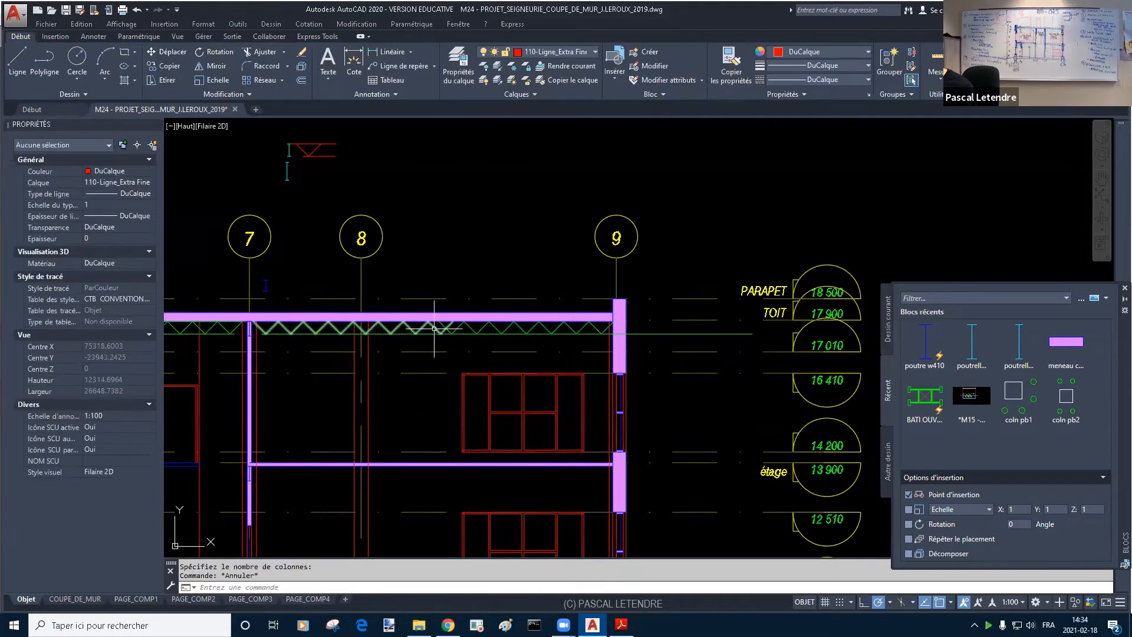
{"action": "key", "text": "Escape"}
{"action": "key", "text": "Escape"}
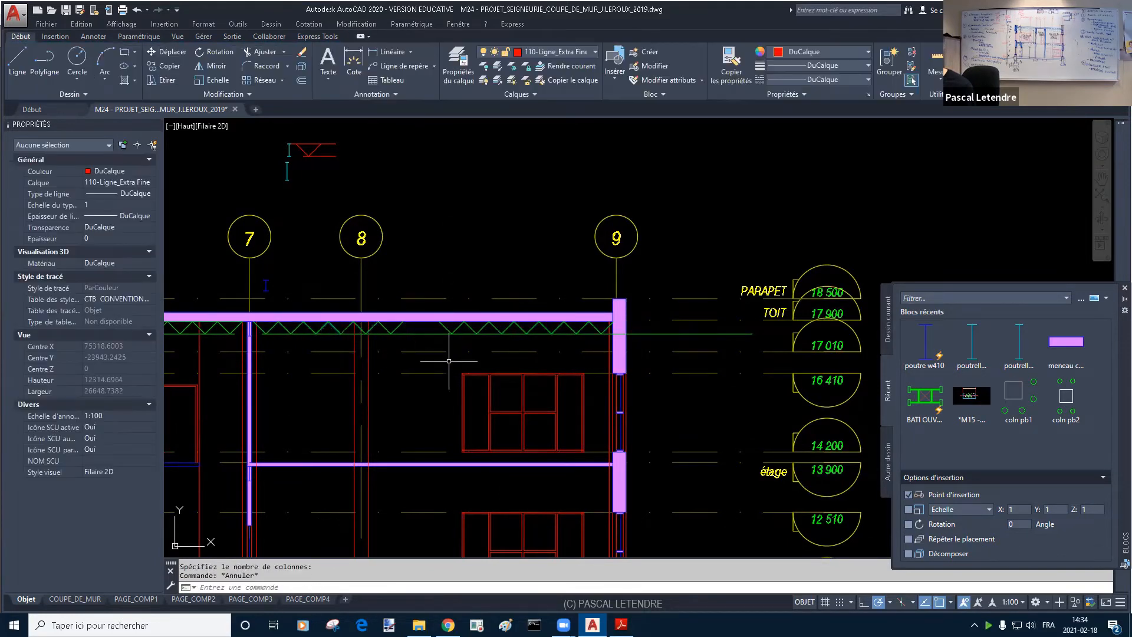
Step: Shorten the roof joist's bottom chord so that it ends just before the exterior wall at grid axis 9
{"action": "middle_click_drag", "start_coordinate": [545, 353], "coordinate": [485, 344]}
{"action": "left_click", "coordinate": [578, 322]}
{"action": "left_click", "coordinate": [579, 335]}
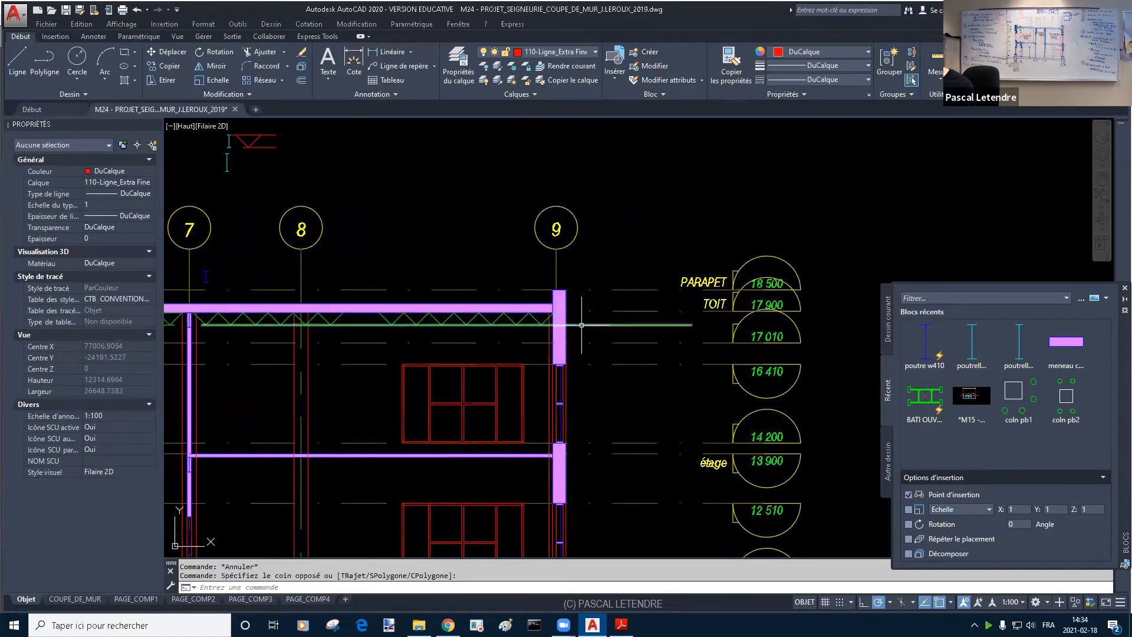
{"action": "left_click", "coordinate": [581, 324]}
{"action": "left_click", "coordinate": [692, 325]}
{"action": "scroll", "coordinate": [548, 323], "scroll_direction": "up", "scroll_amount": 5}
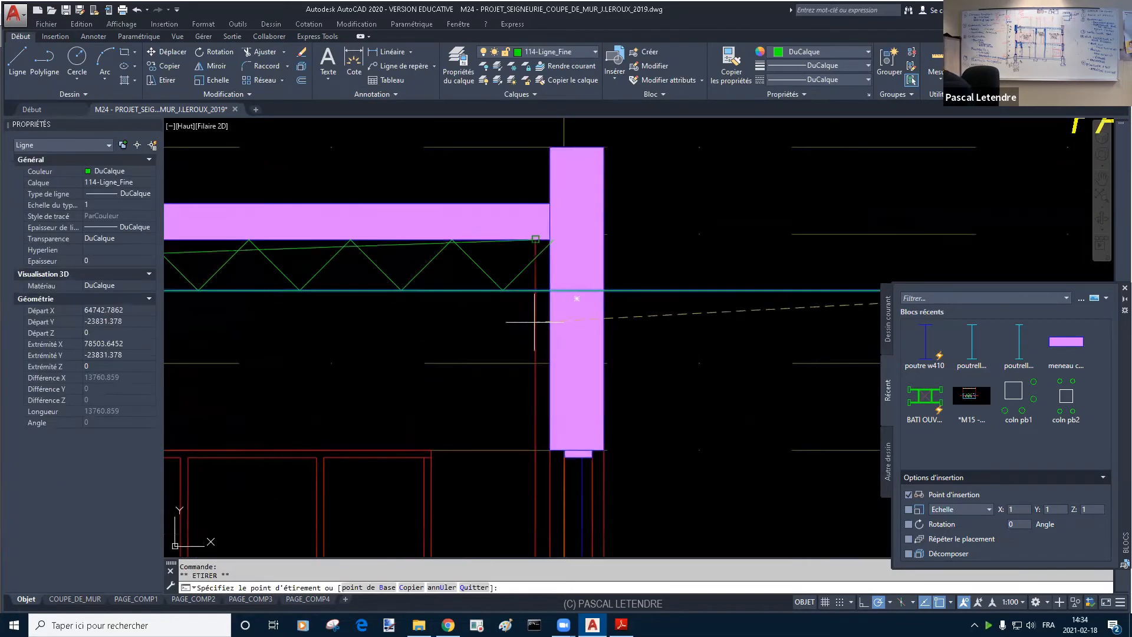
{"action": "scroll", "coordinate": [455, 328], "scroll_direction": "down", "scroll_amount": 6}
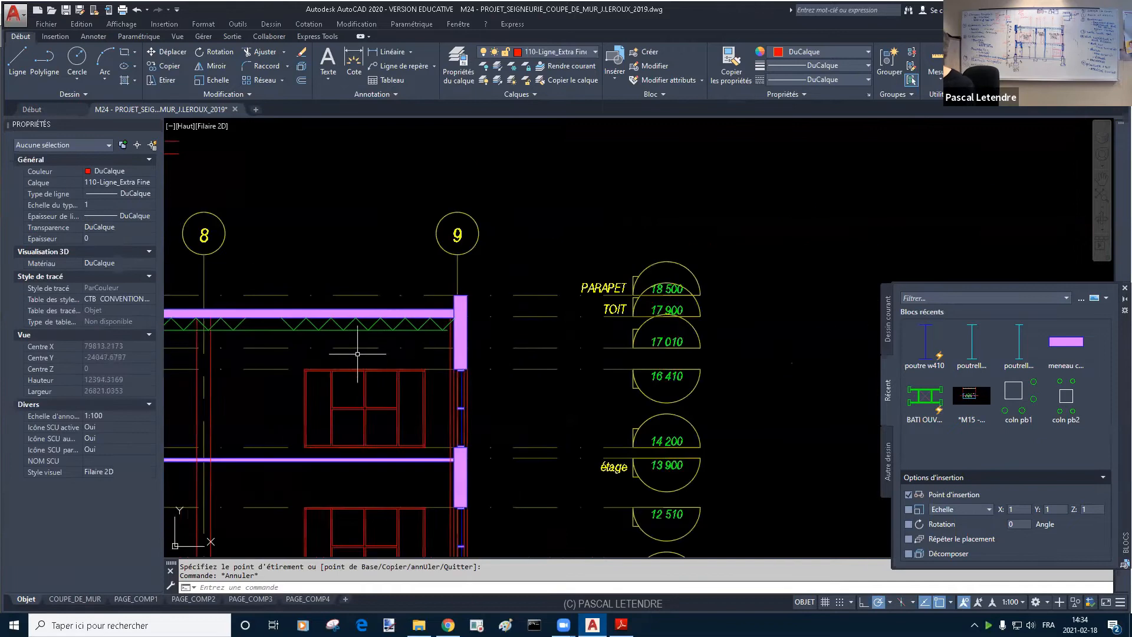
{"action": "key", "text": "Escape"}
{"action": "key", "text": "Escape"}
Step: Extend the diagonal array starting at grid axis 7 to 7 columns to close the gap past grid axis 8
{"action": "middle_click_drag", "start_coordinate": [376, 394], "coordinate": [586, 391]}
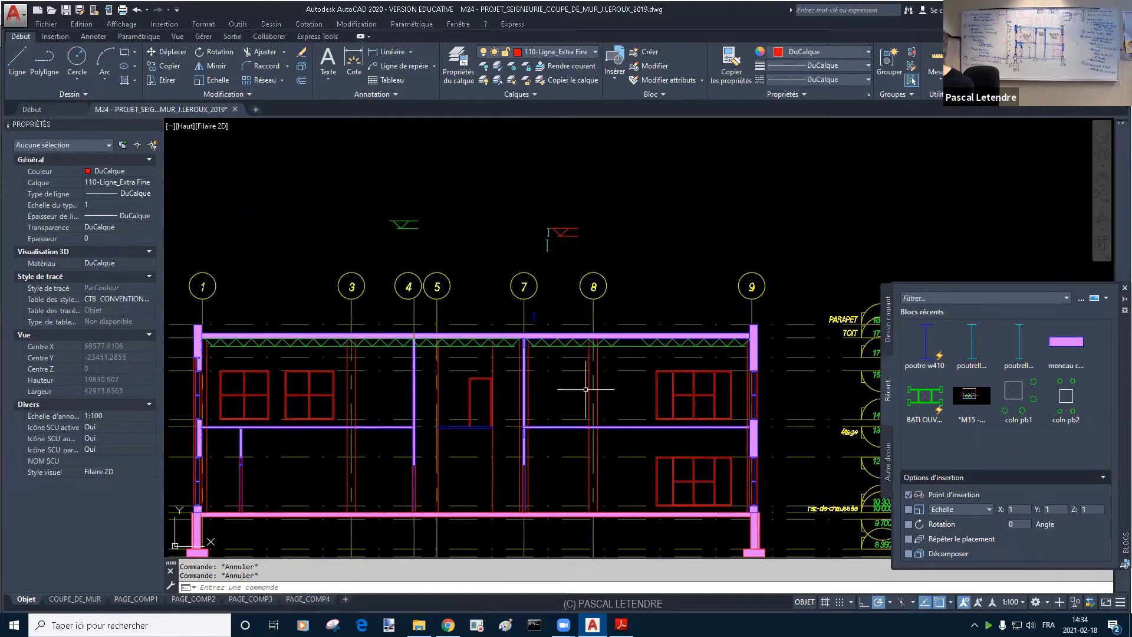
{"action": "scroll", "coordinate": [657, 362], "scroll_direction": "up", "scroll_amount": 4}
{"action": "left_click", "coordinate": [556, 318]}
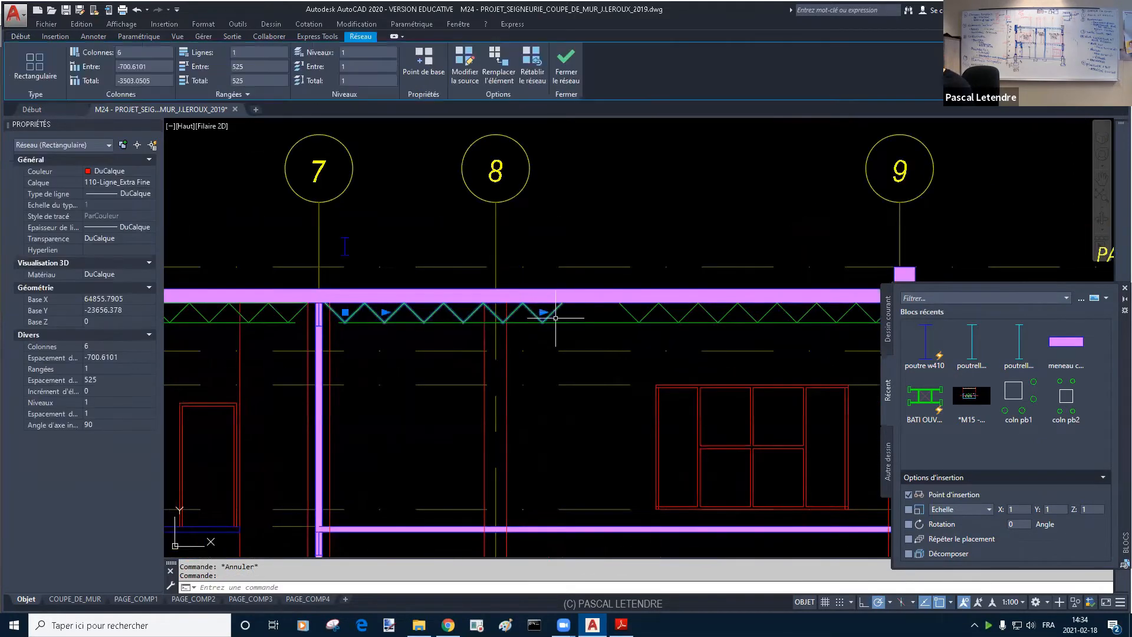
{"action": "left_click", "coordinate": [542, 311]}
{"action": "key", "text": "Escape"}
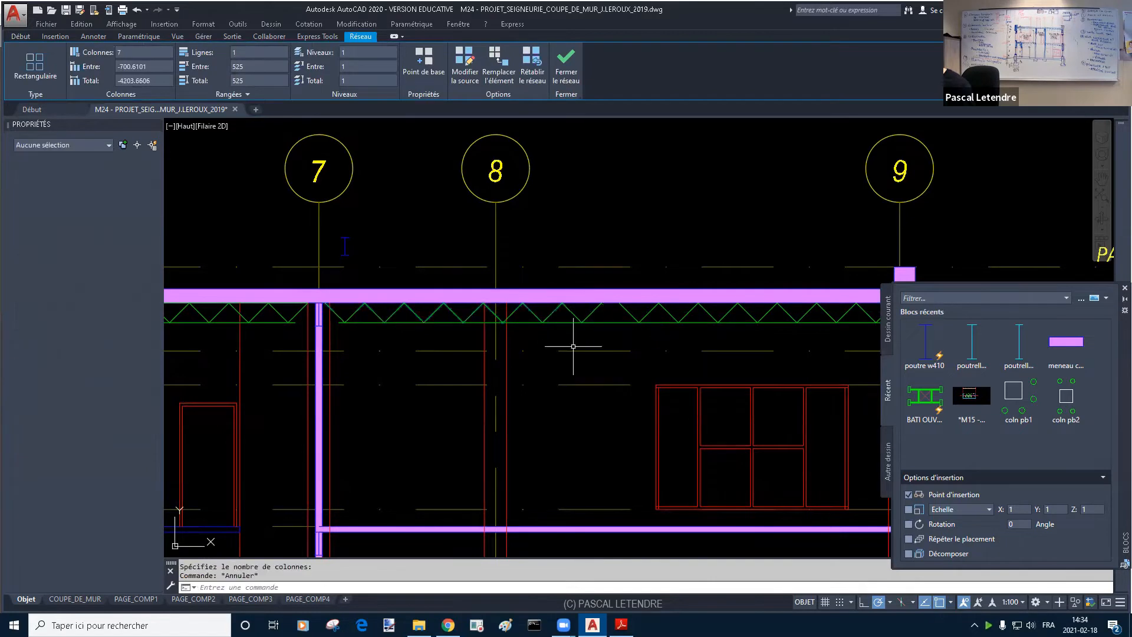
{"action": "scroll", "coordinate": [580, 360], "scroll_direction": "down", "scroll_amount": 5}
{"action": "key", "text": "Escape"}
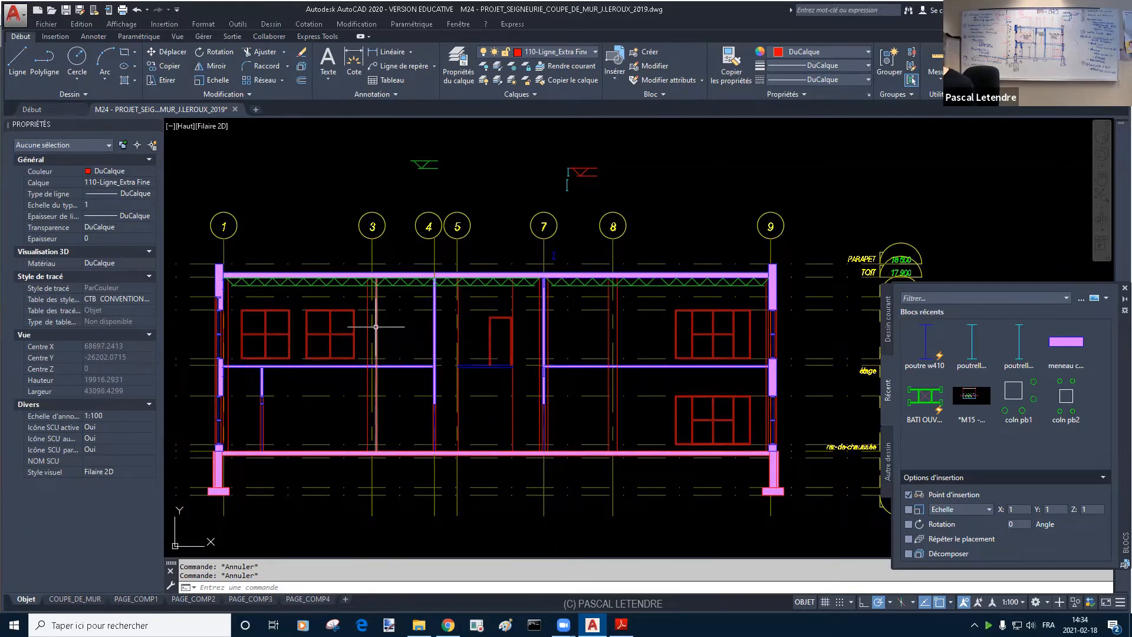
{"action": "scroll", "coordinate": [277, 376], "scroll_direction": "up", "scroll_amount": 3}
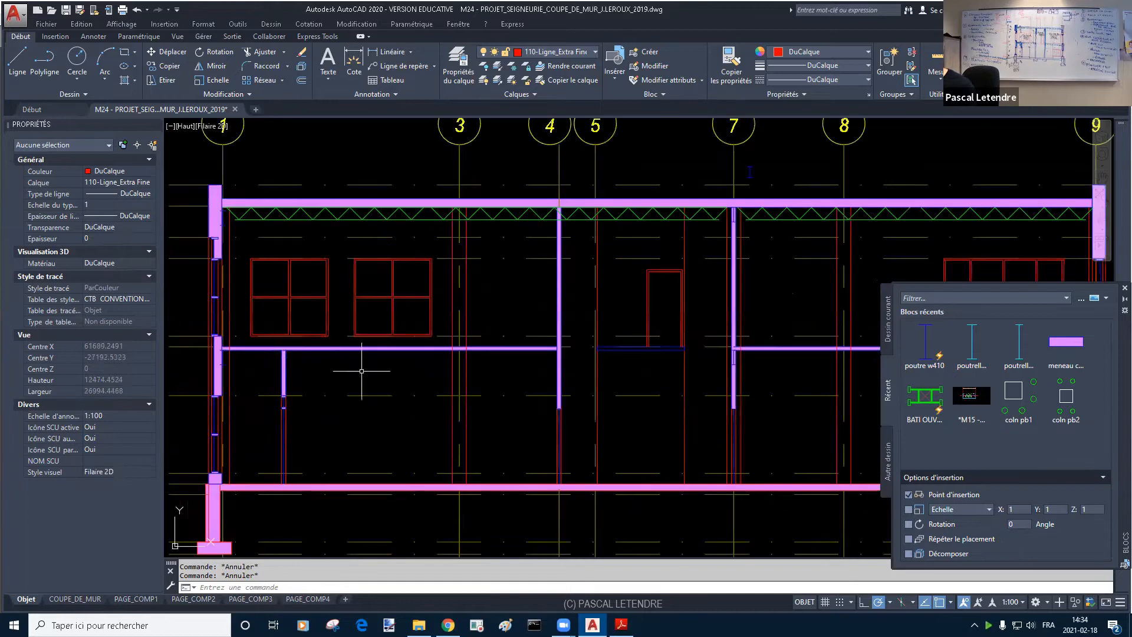
{"action": "scroll", "coordinate": [454, 318], "scroll_direction": "down", "scroll_amount": 2}
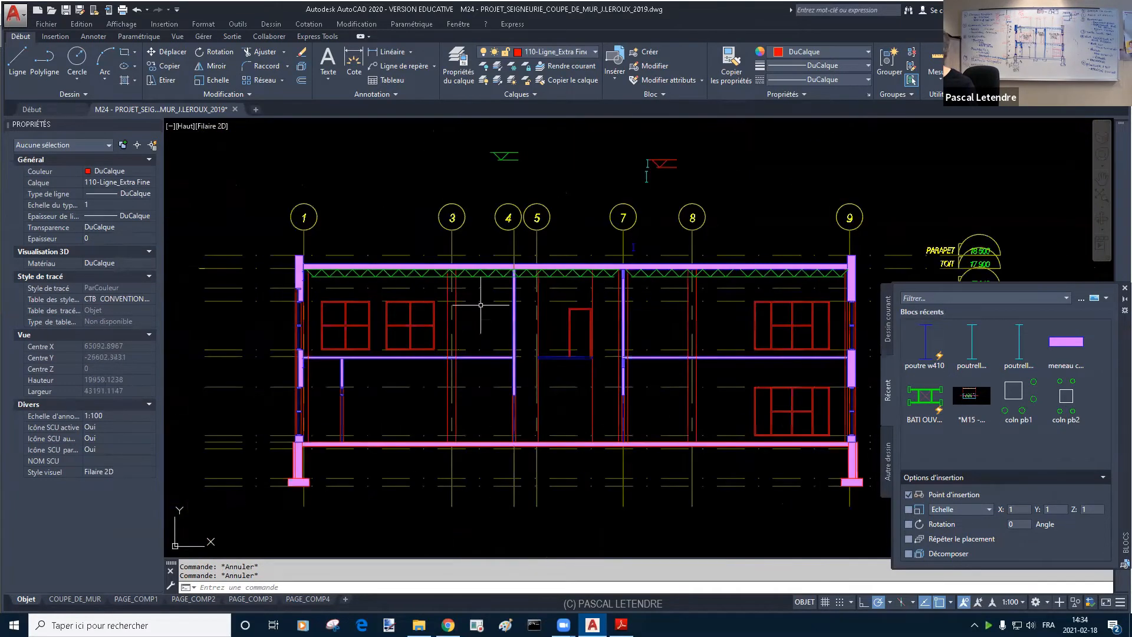
{"action": "middle_click_drag", "start_coordinate": [462, 299], "coordinate": [471, 259]}
{"action": "middle_click_drag", "start_coordinate": [588, 262], "coordinate": [526, 251]}
{"action": "scroll", "coordinate": [526, 251], "scroll_direction": "up", "scroll_amount": 2}
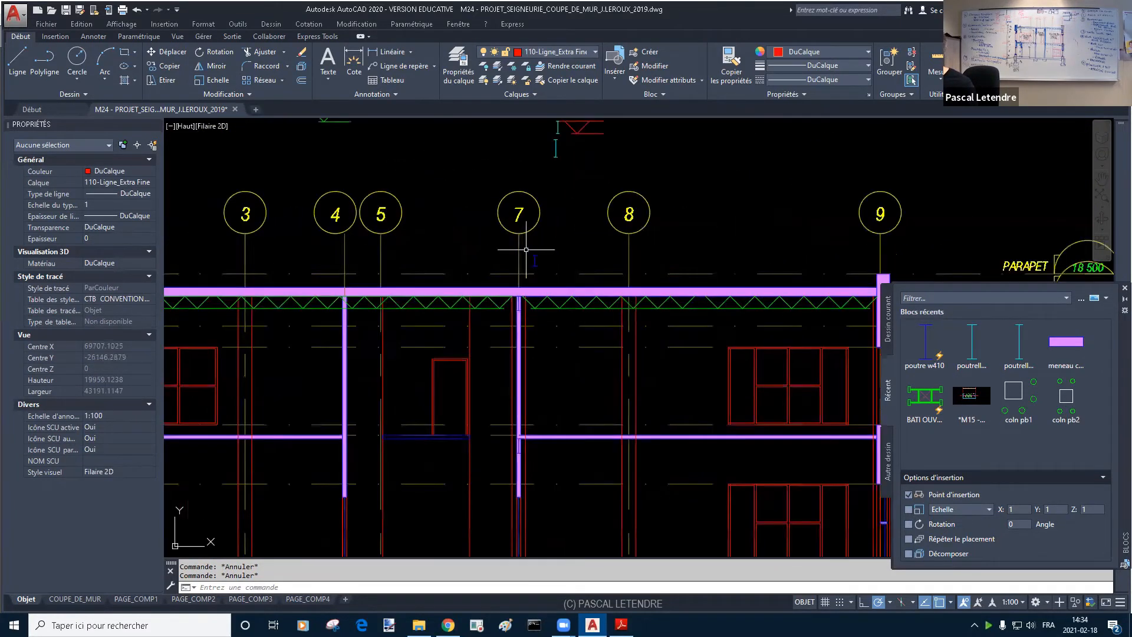
{"action": "type", "text": "c"}
{"action": "key", "text": "Return"}
{"action": "key", "text": "Escape"}
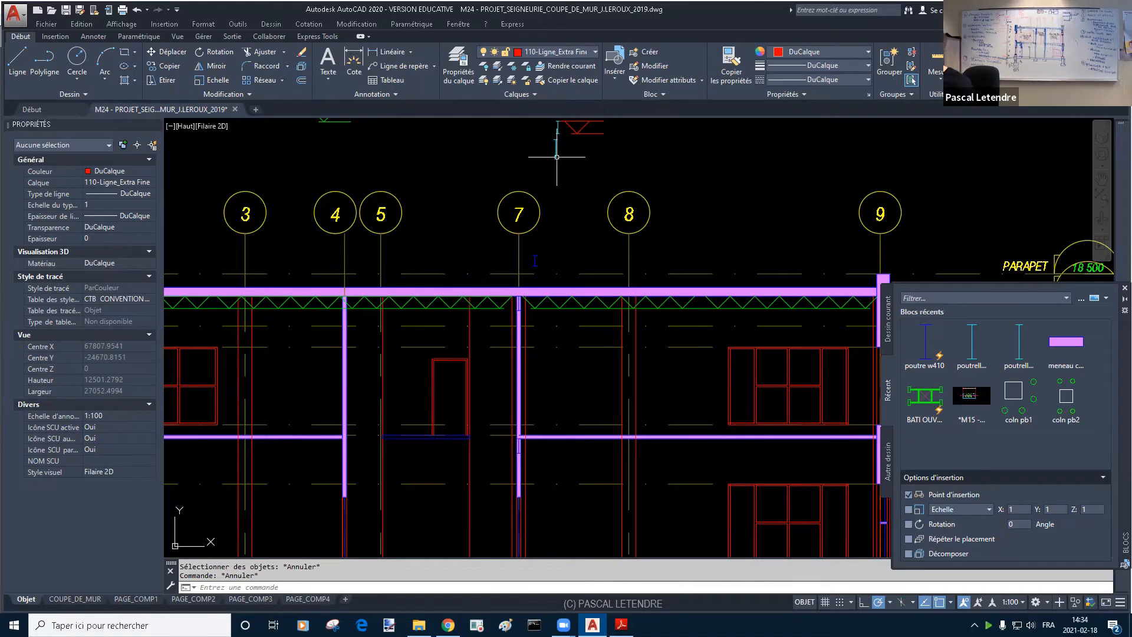
{"action": "key", "text": "Escape"}
{"action": "scroll", "coordinate": [549, 309], "scroll_direction": "down", "scroll_amount": 2}
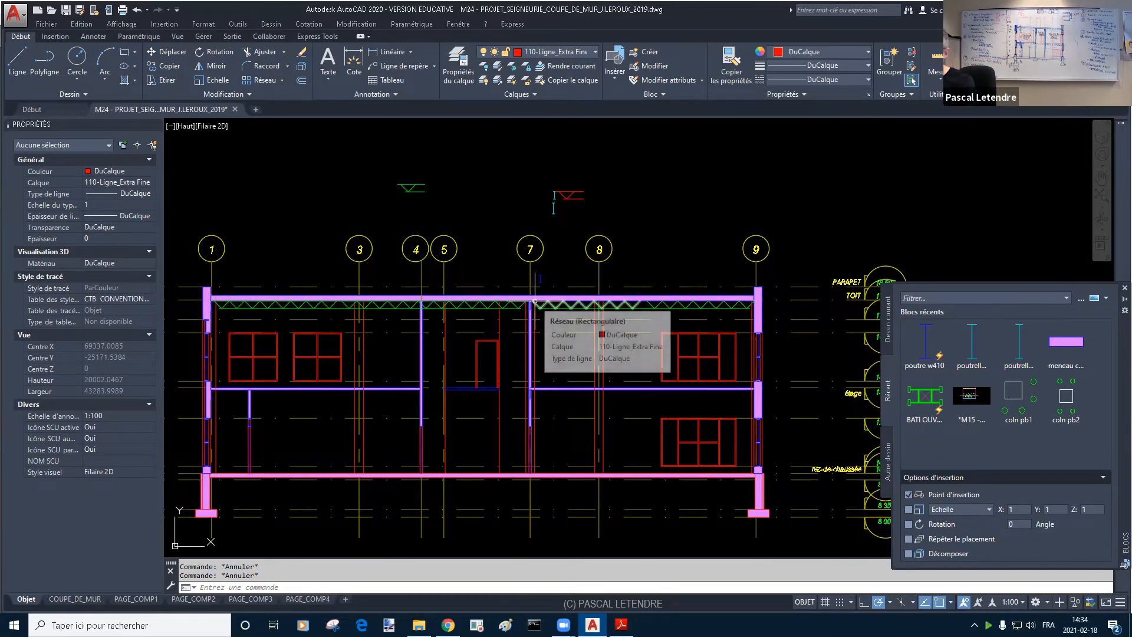
Step: Copy the "poutrelle 500 coupe" block by its top point to the underside of the floor slab at grid axis 8
{"action": "key", "text": "Return"}
{"action": "left_click", "coordinate": [553, 208]}
{"action": "key", "text": "Return"}
{"action": "scroll", "coordinate": [554, 201], "scroll_direction": "up", "scroll_amount": 7}
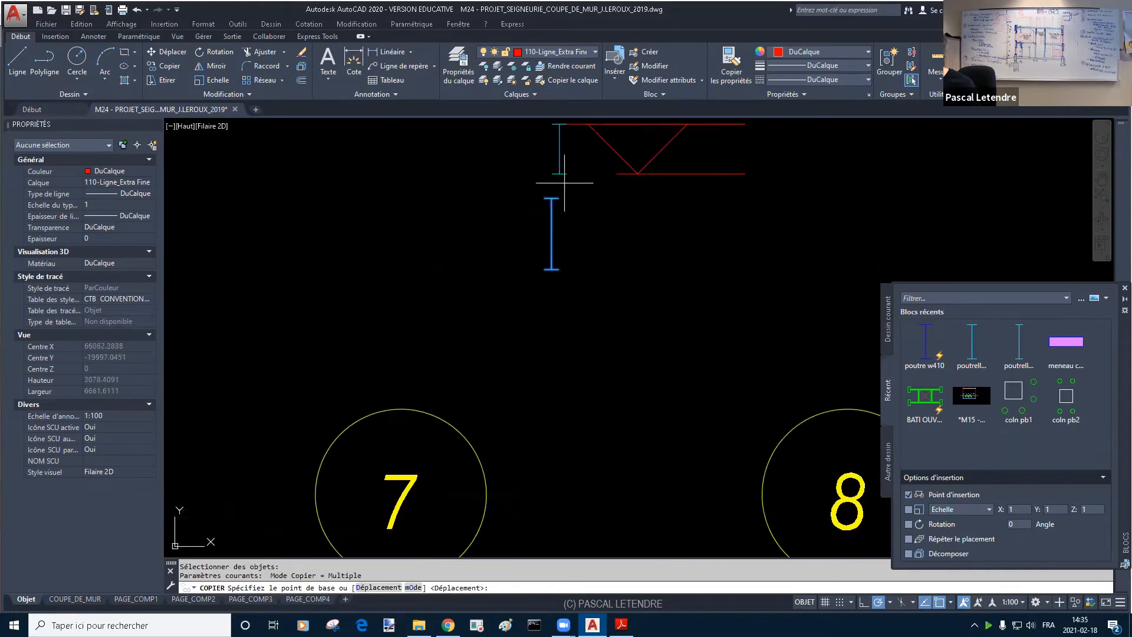
{"action": "left_click", "coordinate": [551, 198]}
{"action": "scroll", "coordinate": [581, 278], "scroll_direction": "down", "scroll_amount": 7}
{"action": "scroll", "coordinate": [467, 177], "scroll_direction": "up", "scroll_amount": 2}
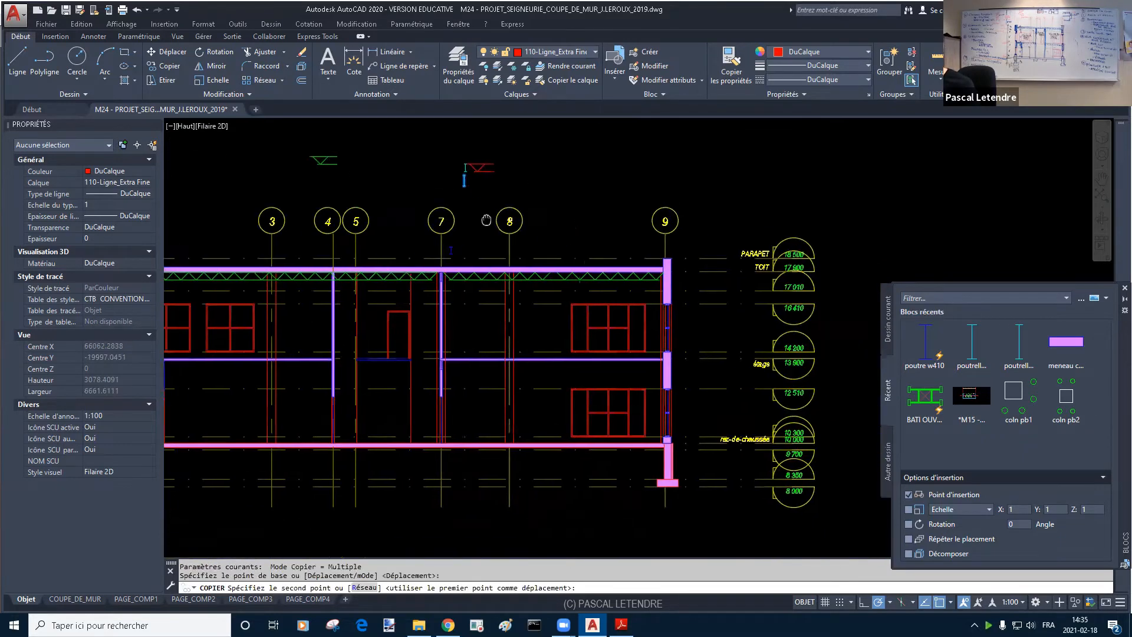
{"action": "scroll", "coordinate": [389, 283], "scroll_direction": "up", "scroll_amount": 4}
{"action": "middle_click_drag", "start_coordinate": [389, 282], "coordinate": [422, 137]}
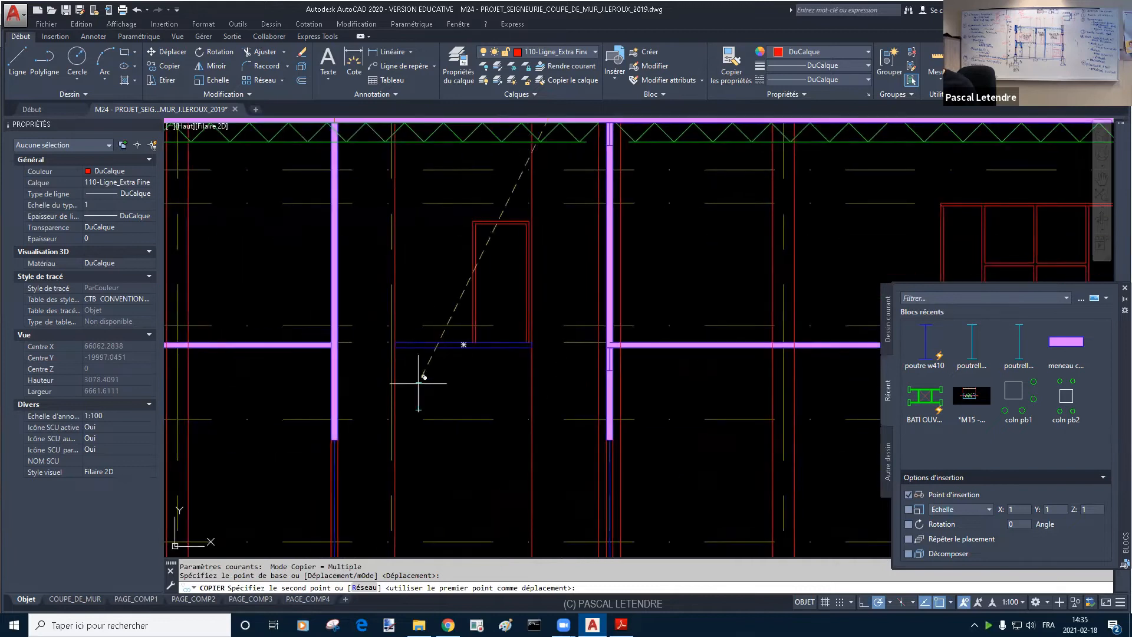
{"action": "left_click", "coordinate": [395, 347]}
{"action": "middle_click_drag", "start_coordinate": [681, 345], "coordinate": [407, 338]}
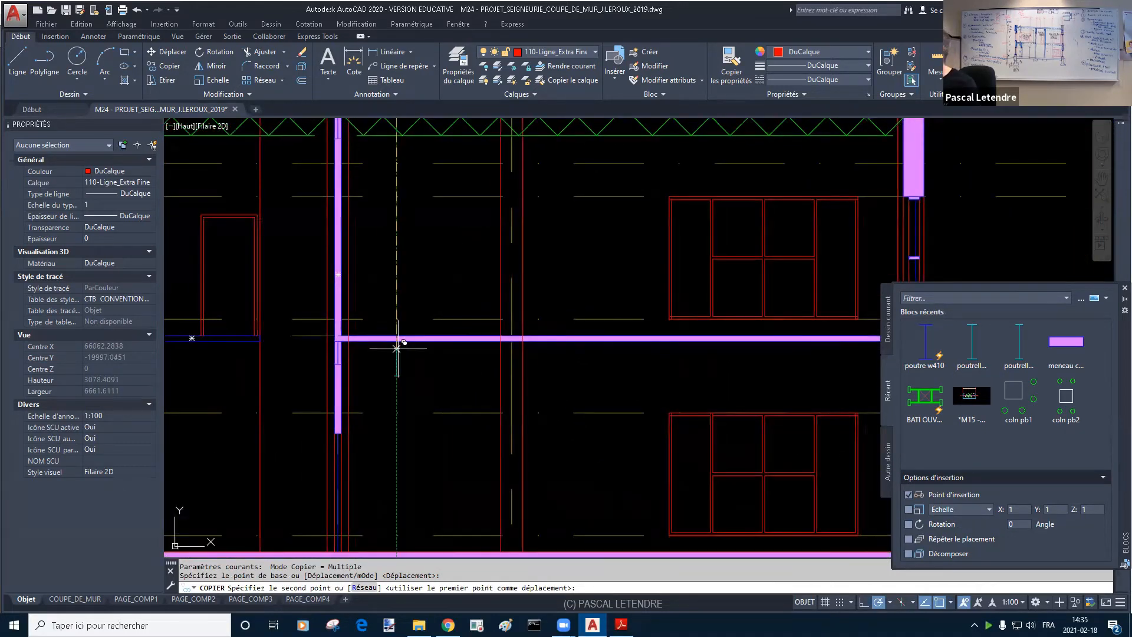
{"action": "left_click", "coordinate": [510, 339]}
{"action": "key", "text": "Escape"}
{"action": "scroll", "coordinate": [505, 377], "scroll_direction": "down", "scroll_amount": 8}
{"action": "scroll", "coordinate": [499, 363], "scroll_direction": "up", "scroll_amount": 2}
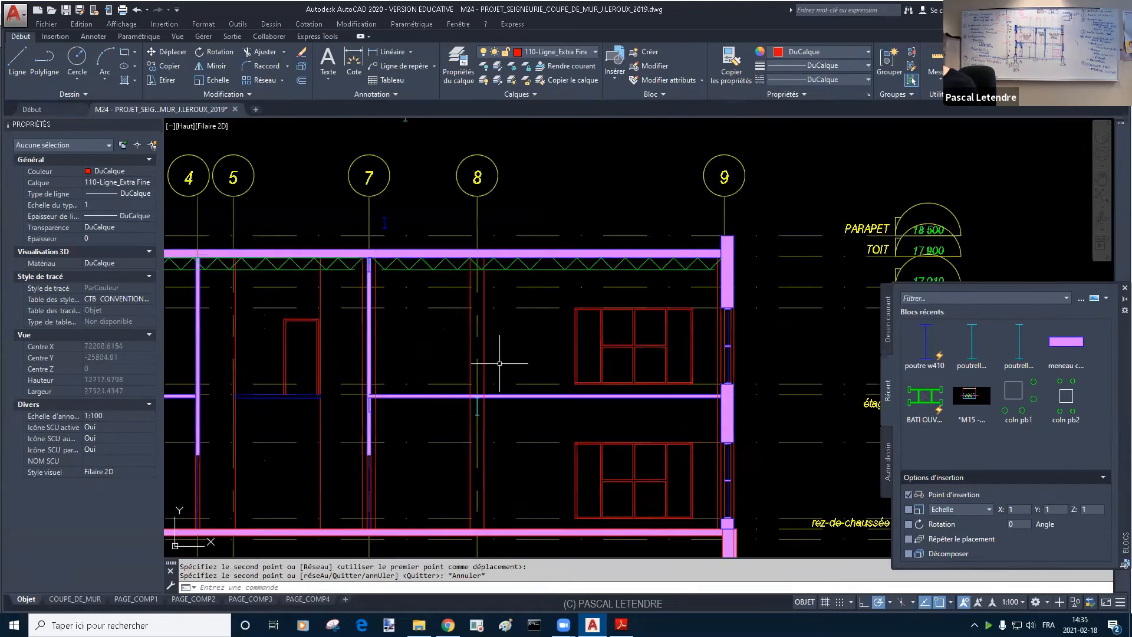
{"action": "key", "text": "Escape"}
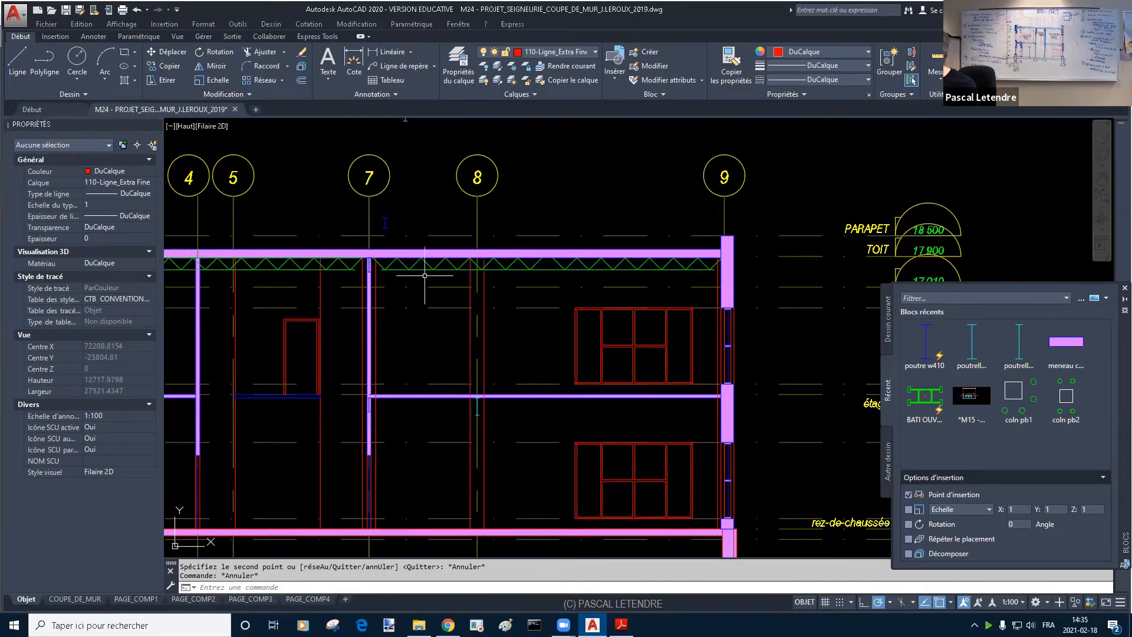
Step: Copy the "poutrelle 500 coupe" block by its top point to the floor slab's underside at grid axis 7
{"action": "middle_click_drag", "start_coordinate": [425, 275], "coordinate": [437, 330]}
{"action": "type", "text": "c"}
{"action": "key", "text": "Return"}
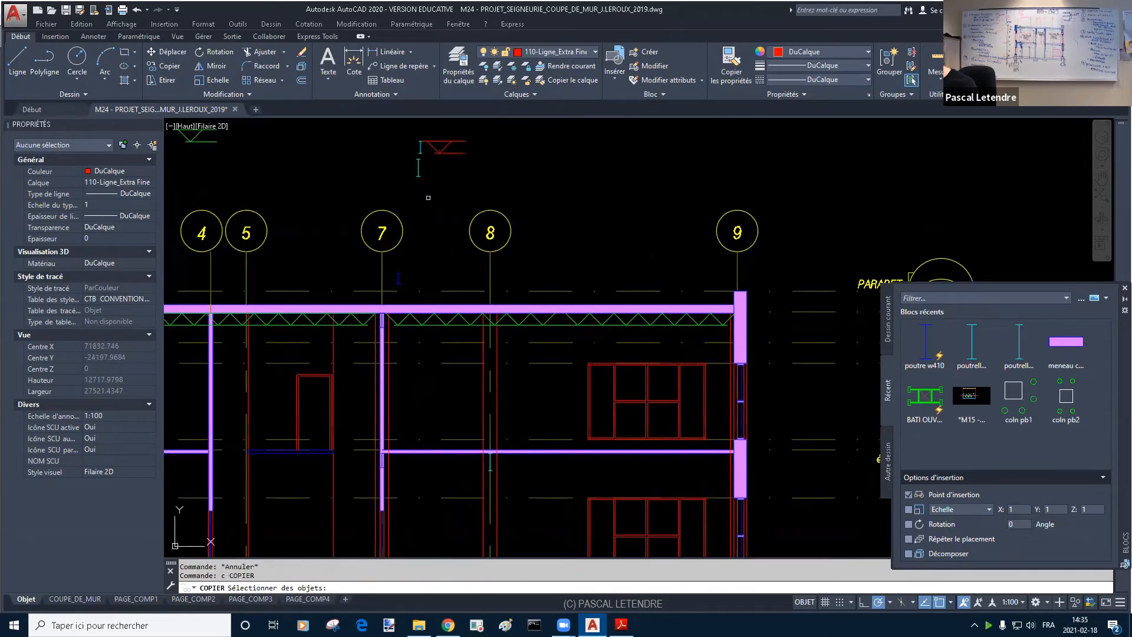
{"action": "left_click", "coordinate": [417, 160]}
{"action": "key", "text": "Return"}
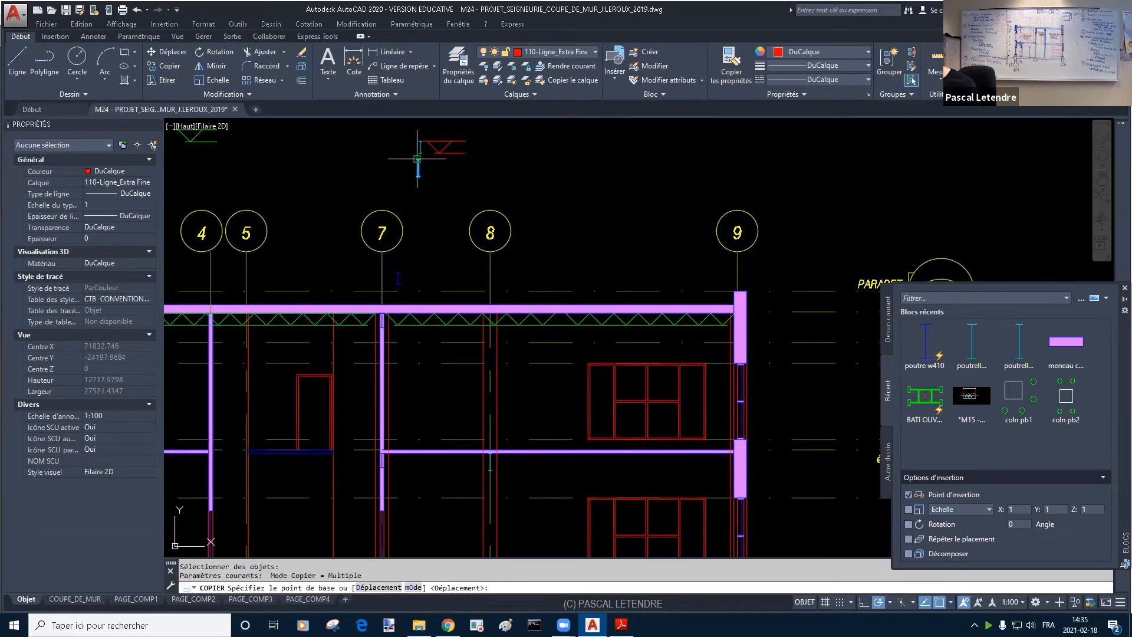
{"action": "scroll", "coordinate": [418, 160], "scroll_direction": "up", "scroll_amount": 10}
{"action": "left_click", "coordinate": [418, 159]}
{"action": "scroll", "coordinate": [384, 283], "scroll_direction": "down", "scroll_amount": 8}
{"action": "scroll", "coordinate": [450, 172], "scroll_direction": "up", "scroll_amount": 6}
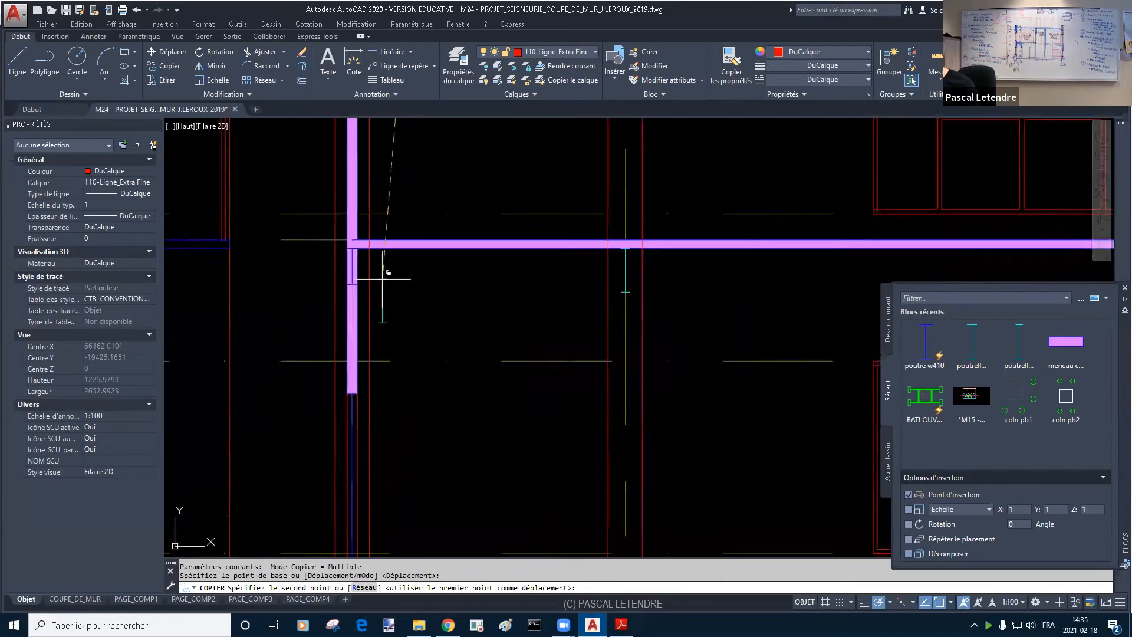
{"action": "scroll", "coordinate": [388, 273], "scroll_direction": "up", "scroll_amount": 2}
{"action": "left_click", "coordinate": [334, 230]}
{"action": "key", "text": "Escape"}
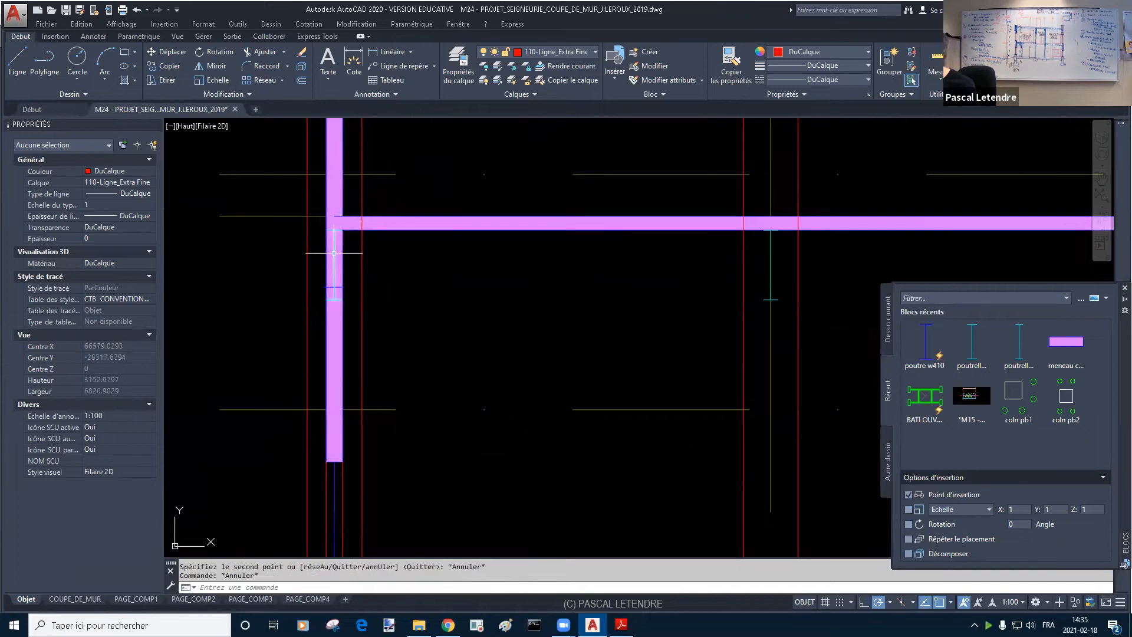
{"action": "left_click", "coordinate": [335, 252]}
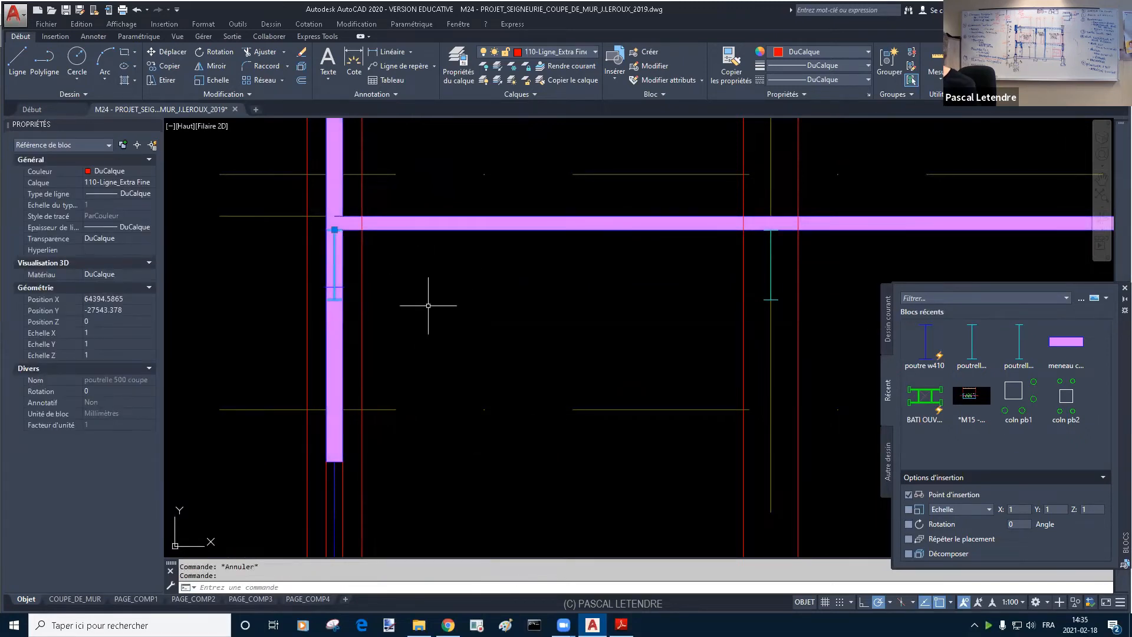
{"action": "key", "text": "Escape"}
Step: Draw a construction line between the lower ends of the joist sections at grid axes 7 and 8, and divide it into 3 segments
{"action": "type", "text": "l"}
{"action": "key", "text": "Return"}
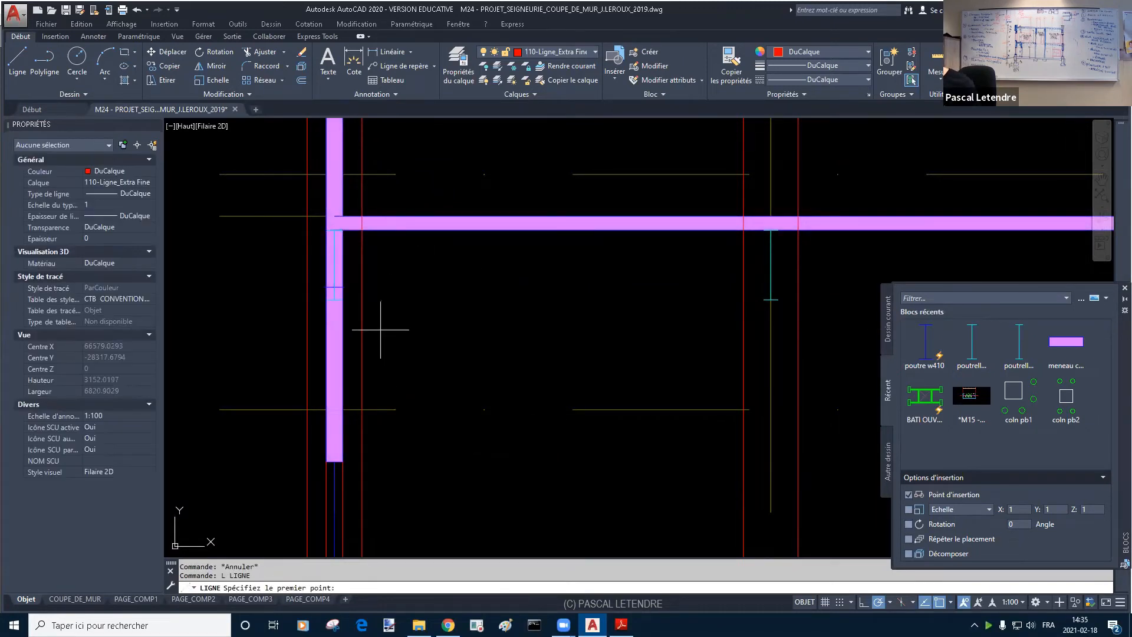
{"action": "left_click", "coordinate": [334, 299]}
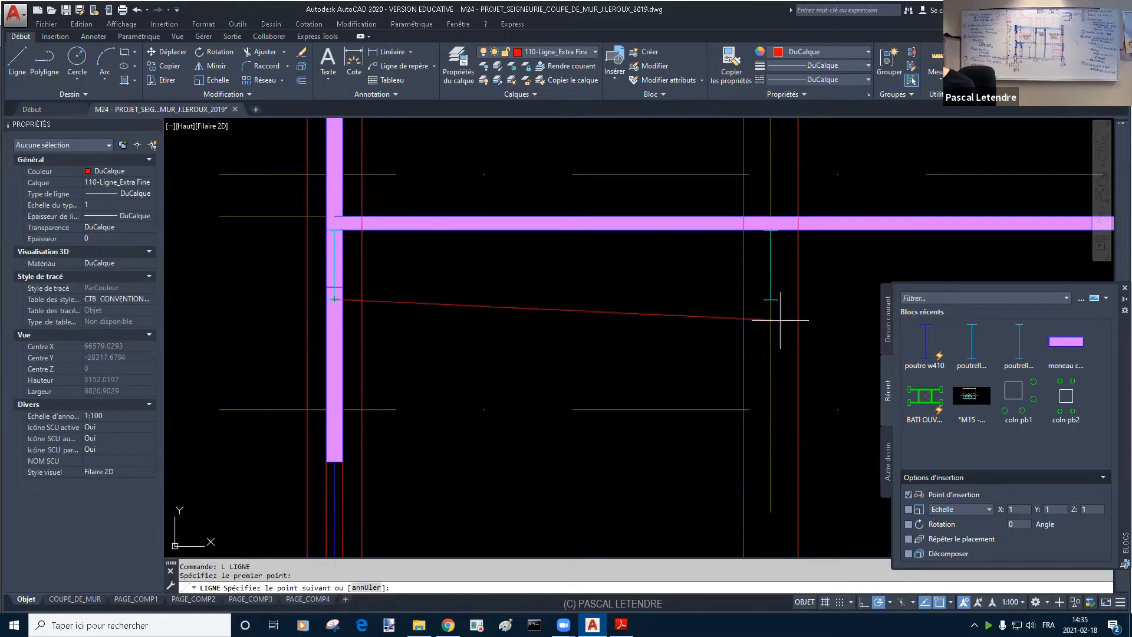
{"action": "left_click", "coordinate": [770, 299]}
{"action": "key", "text": "Escape"}
{"action": "type", "text": "div"}
{"action": "key", "text": "Return"}
{"action": "left_click", "coordinate": [650, 299]}
{"action": "type", "text": "3"}
{"action": "key", "text": "Return"}
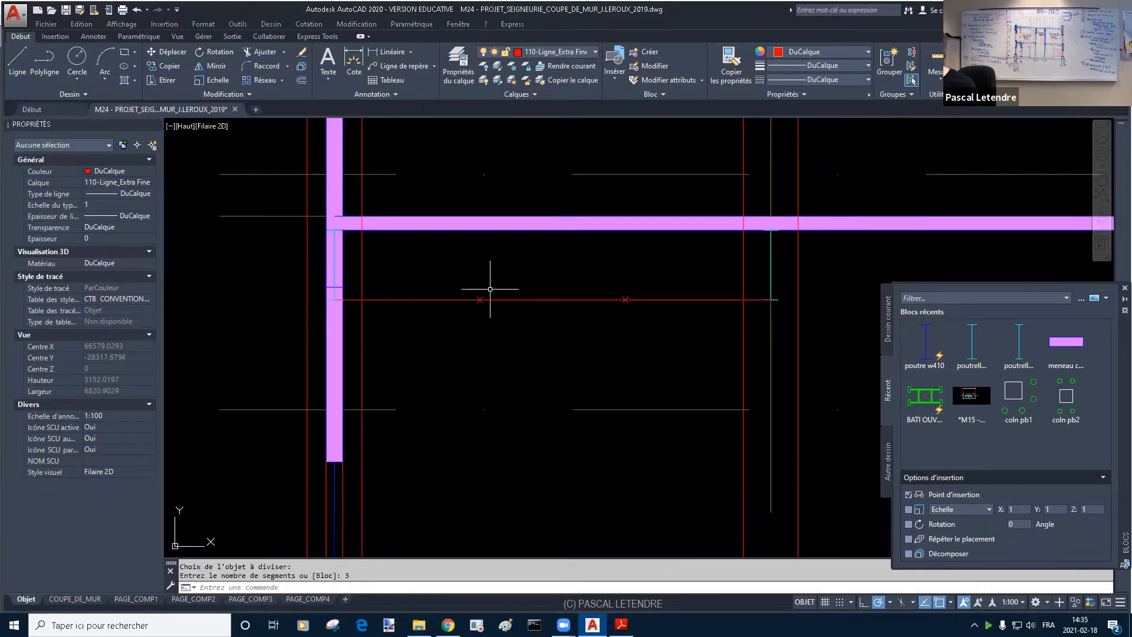
{"action": "key", "text": "Escape"}
{"action": "key", "text": "Escape"}
Step: Move the joist section from grid axis 7 by its lower end to the first division point
{"action": "left_click", "coordinate": [336, 257]}
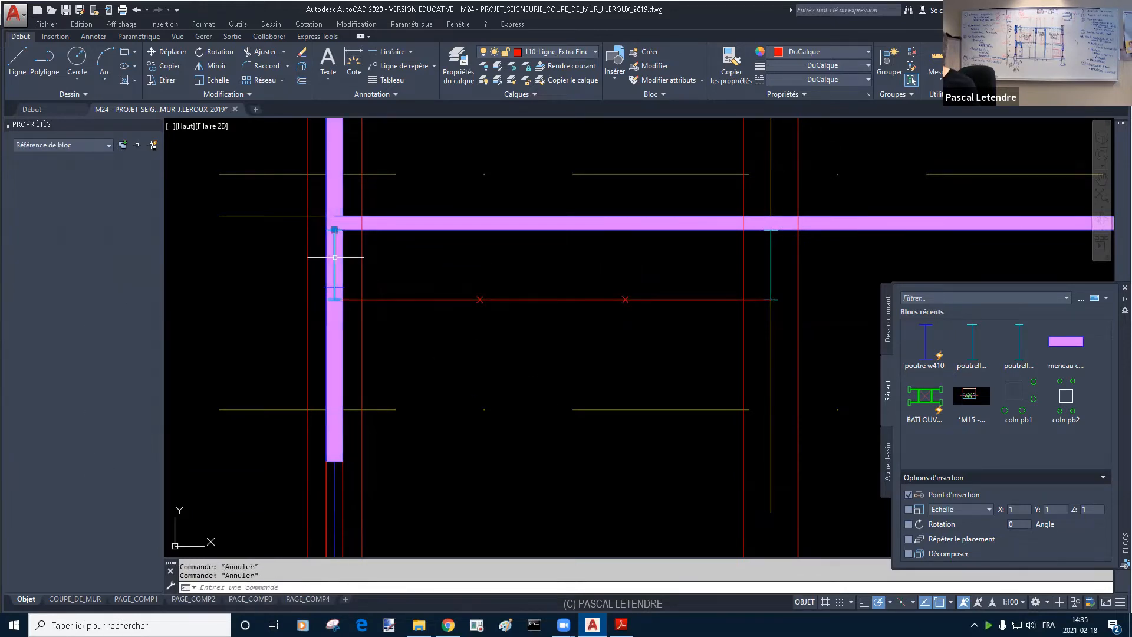
{"action": "type", "text": "m"}
{"action": "key", "text": "Return"}
{"action": "left_click", "coordinate": [334, 299]}
{"action": "left_click", "coordinate": [480, 299]}
{"action": "key", "text": "Escape"}
{"action": "key", "text": "Escape"}
Step: Copy the moved joist section by its lower end to the second division point
{"action": "left_click", "coordinate": [480, 273]}
{"action": "type", "text": "co"}
{"action": "key", "text": "Return"}
{"action": "left_click", "coordinate": [480, 299]}
{"action": "left_click", "coordinate": [626, 298]}
{"action": "key", "text": "Escape"}
Step: Delete the construction line and its two division points under the floor slab
{"action": "left_click", "coordinate": [463, 283]}
{"action": "left_click", "coordinate": [666, 357]}
{"action": "left_click", "coordinate": [678, 285]}
{"action": "left_click", "coordinate": [665, 325]}
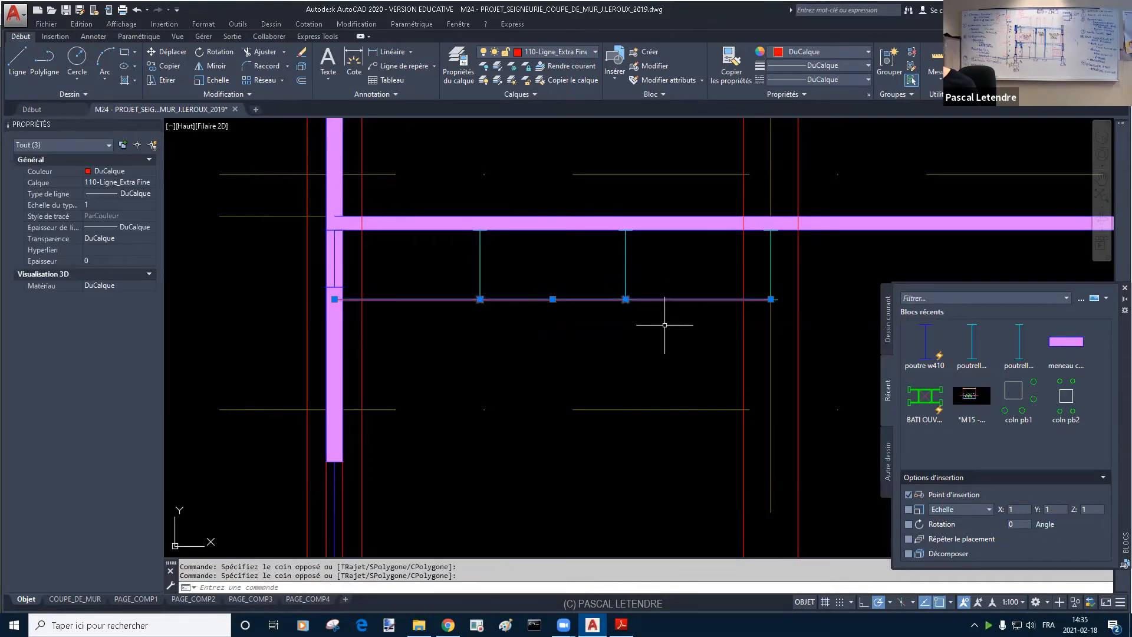
{"action": "key", "text": "Delete"}
Step: Draw a horizontal construction line from the lower end of the joist section at grid axis 8, perpendicular to the wall line at axis 9
{"action": "scroll", "coordinate": [549, 353], "scroll_direction": "down", "scroll_amount": 2}
{"action": "middle_click_drag", "start_coordinate": [610, 358], "coordinate": [397, 361]}
{"action": "key", "text": "Escape"}
{"action": "type", "text": "l"}
{"action": "key", "text": "Return"}
{"action": "left_click", "coordinate": [421, 333]}
{"action": "type", "text": "point suivant ou [annUl"}
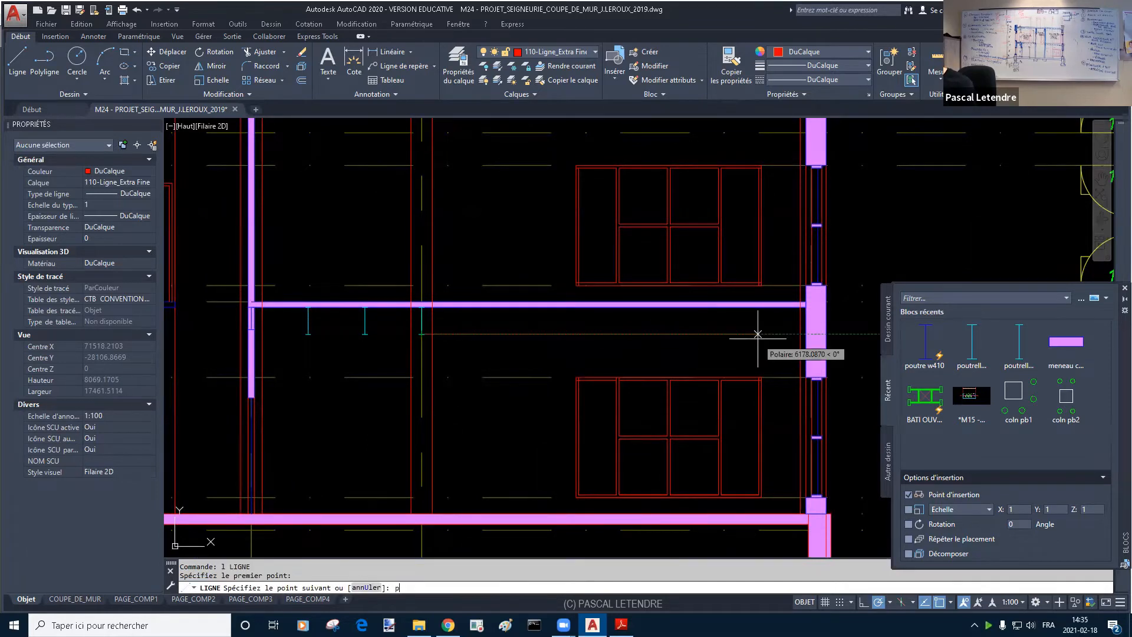
{"action": "type", "text": "er à"}
{"action": "key", "text": "Return"}
{"action": "scroll", "coordinate": [749, 353], "scroll_direction": "up", "scroll_amount": 6}
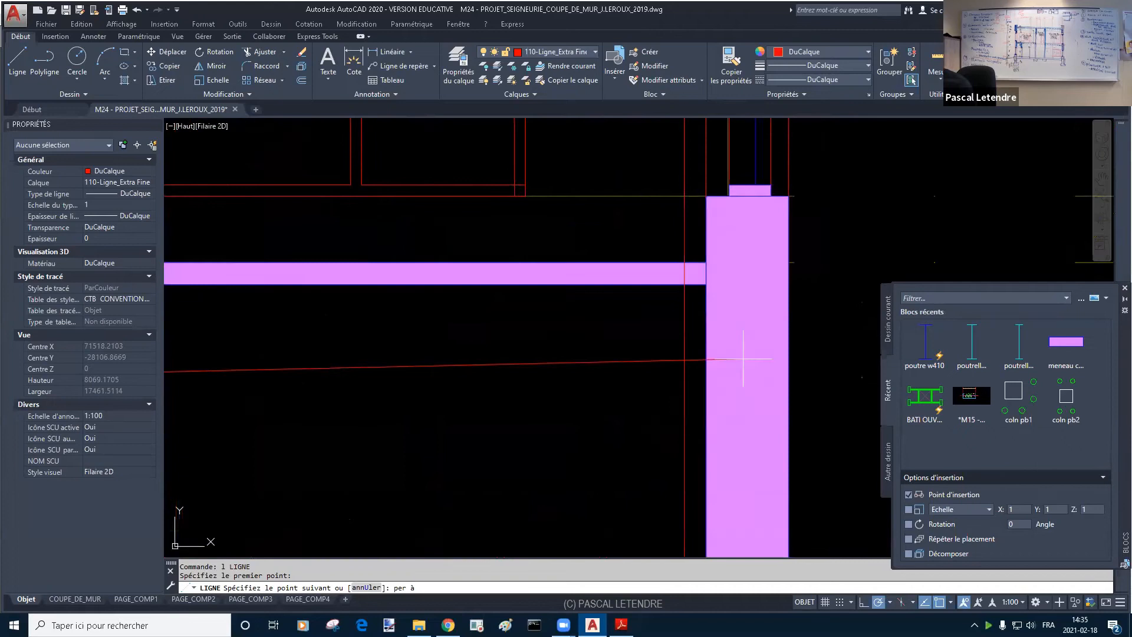
{"action": "type", "text": "per"}
{"action": "key", "text": "Return"}
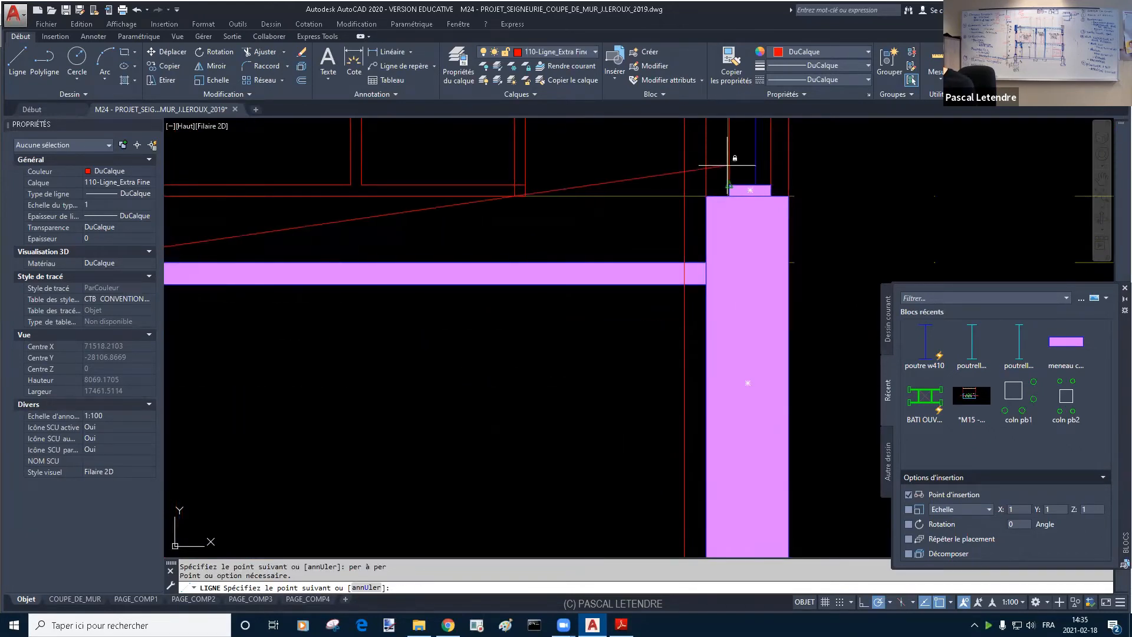
{"action": "scroll", "coordinate": [731, 168], "scroll_direction": "up", "scroll_amount": 3}
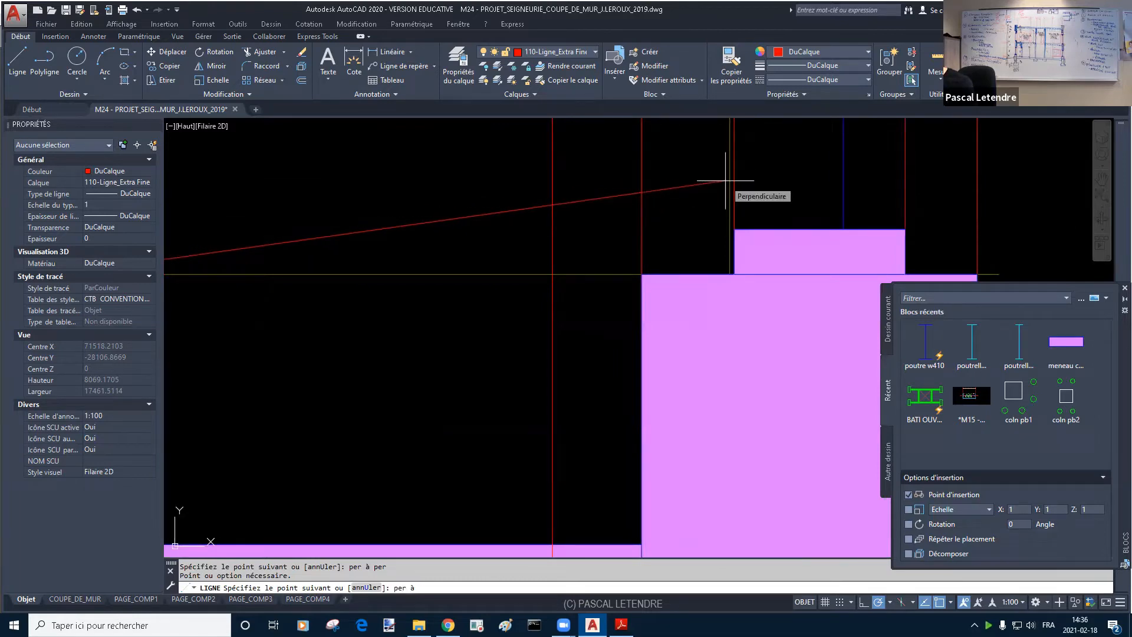
{"action": "left_click", "coordinate": [734, 179]}
{"action": "scroll", "coordinate": [678, 231], "scroll_direction": "down", "scroll_amount": 3}
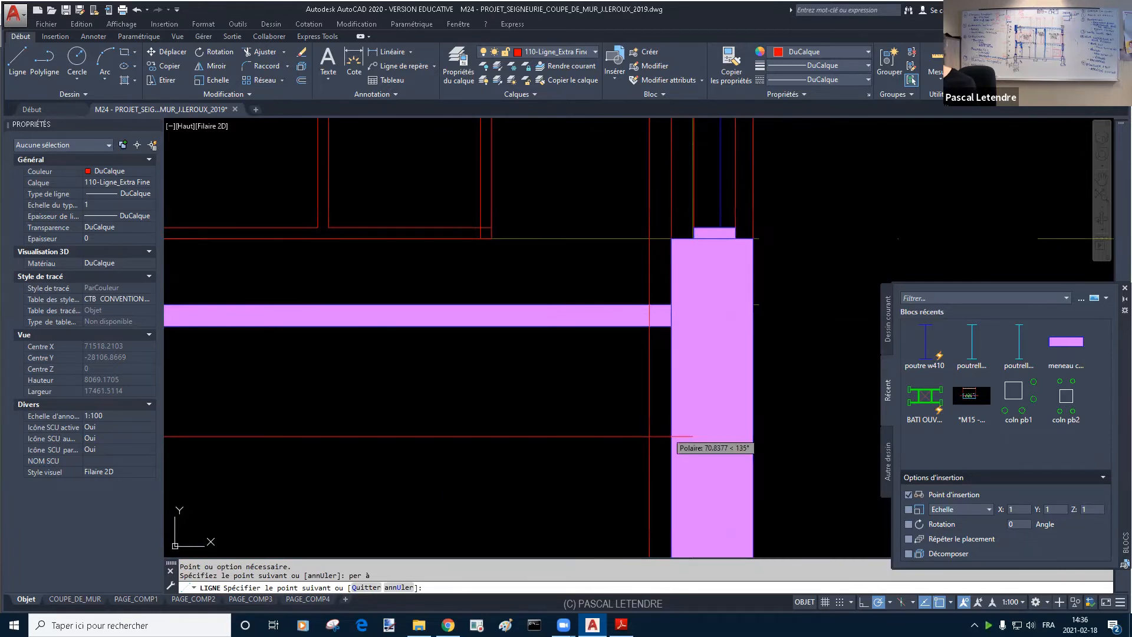
{"action": "scroll", "coordinate": [657, 434], "scroll_direction": "down", "scroll_amount": 5}
{"action": "key", "text": "Escape"}
{"action": "key", "text": "Escape"}
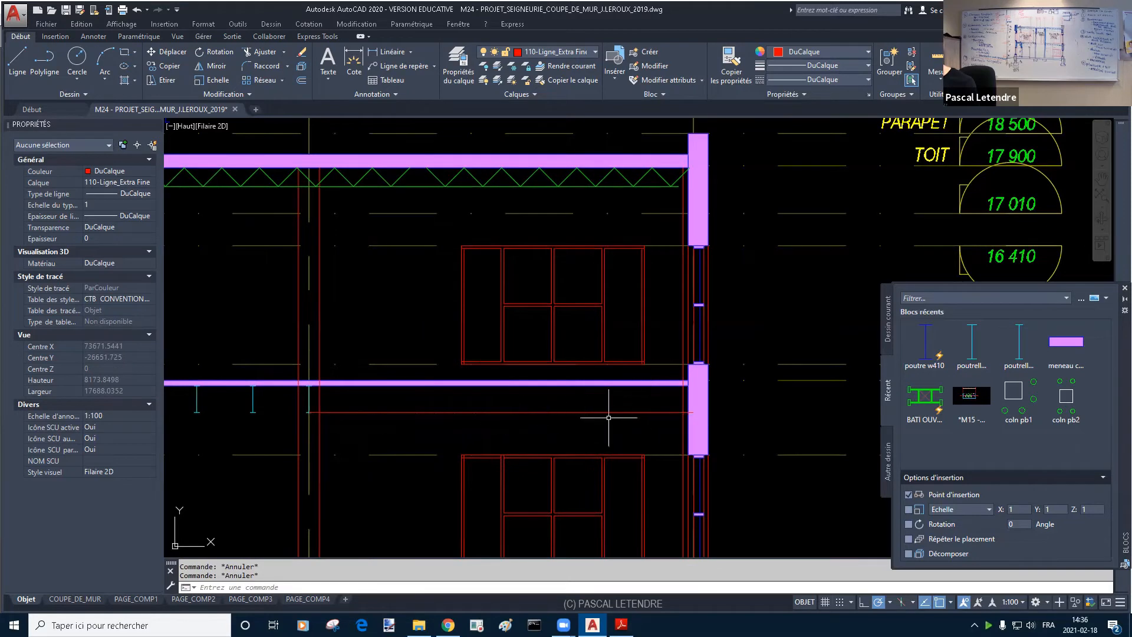
Step: Divide the construction line between grid axes 8 and 9 into 6 segments
{"action": "mouse_move", "coordinate": [297, 353]}
{"action": "middle_mouse_down"}
{"action": "mouse_move", "coordinate": [387, 530]}
{"action": "mouse_move", "coordinate": [371, 397]}
{"action": "middle_mouse_up"}
{"action": "type", "text": "div"}
{"action": "key", "text": "Return"}
{"action": "left_click", "coordinate": [367, 442]}
{"action": "type", "text": "6"}
{"action": "key", "text": "Return"}
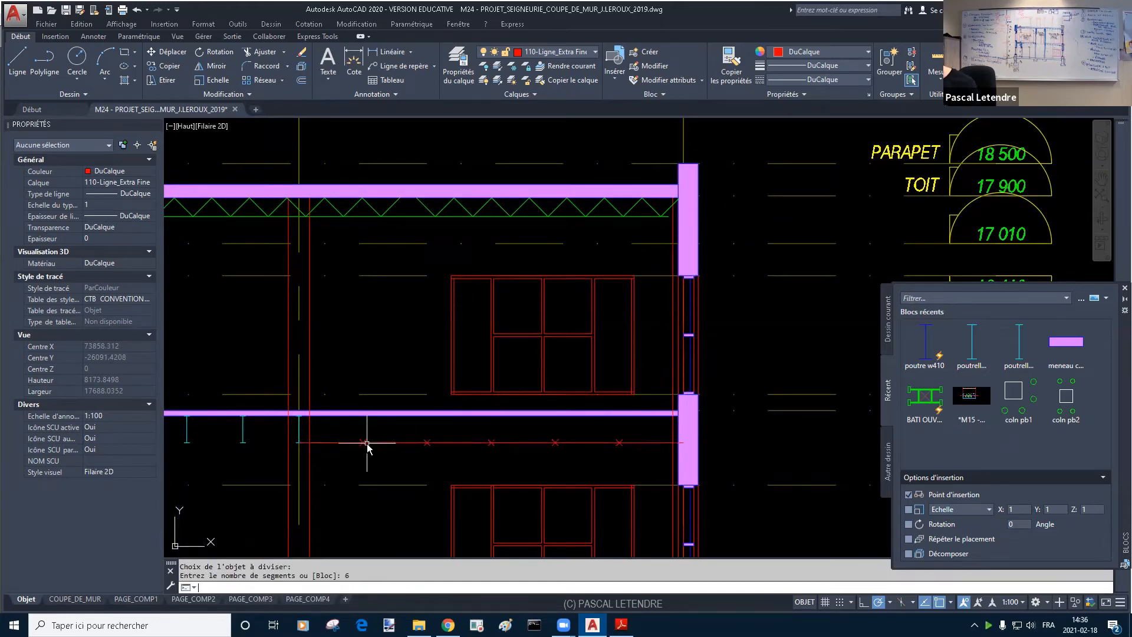
{"action": "key", "text": "Escape"}
{"action": "key", "text": "Escape"}
{"action": "type", "text": "c"}
{"action": "key", "text": "Return"}
{"action": "left_click", "coordinate": [238, 440]}
{"action": "left_click", "coordinate": [238, 446]}
{"action": "left_click", "coordinate": [247, 440]}
{"action": "left_click", "coordinate": [240, 455]}
{"action": "key", "text": "Return"}
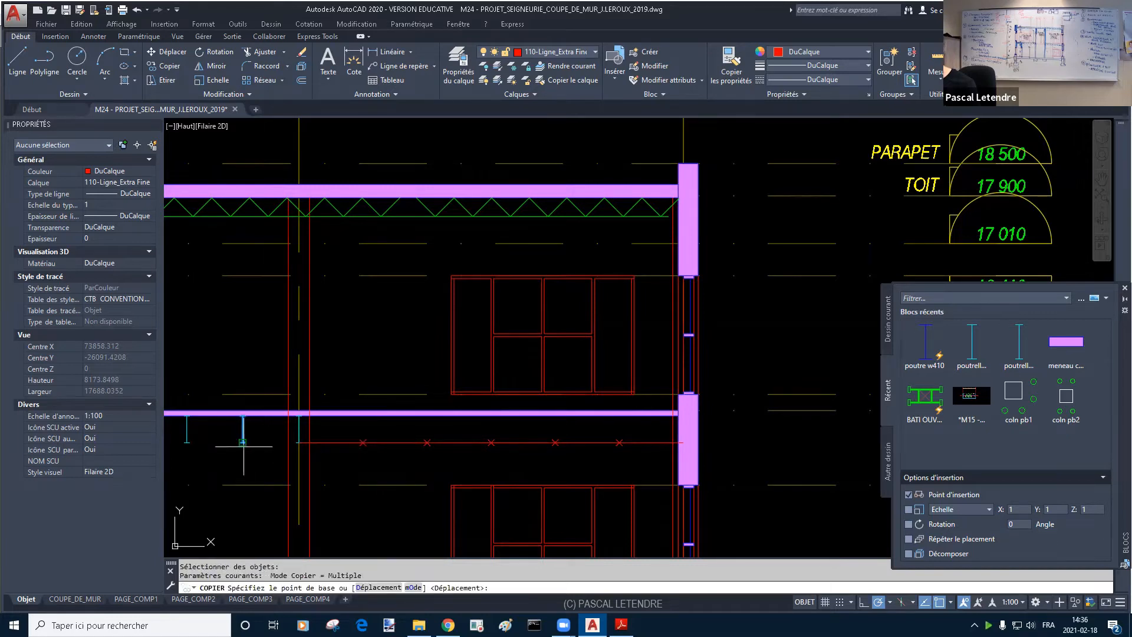
{"action": "left_click", "coordinate": [243, 441]}
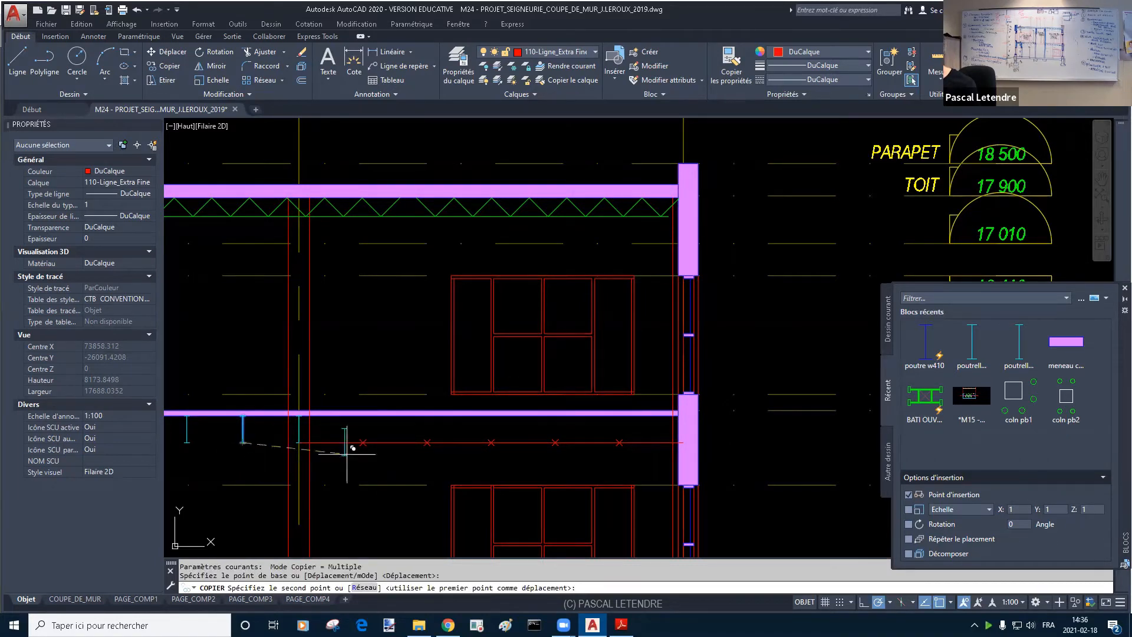
{"action": "key", "text": "Escape"}
{"action": "key", "text": "Escape"}
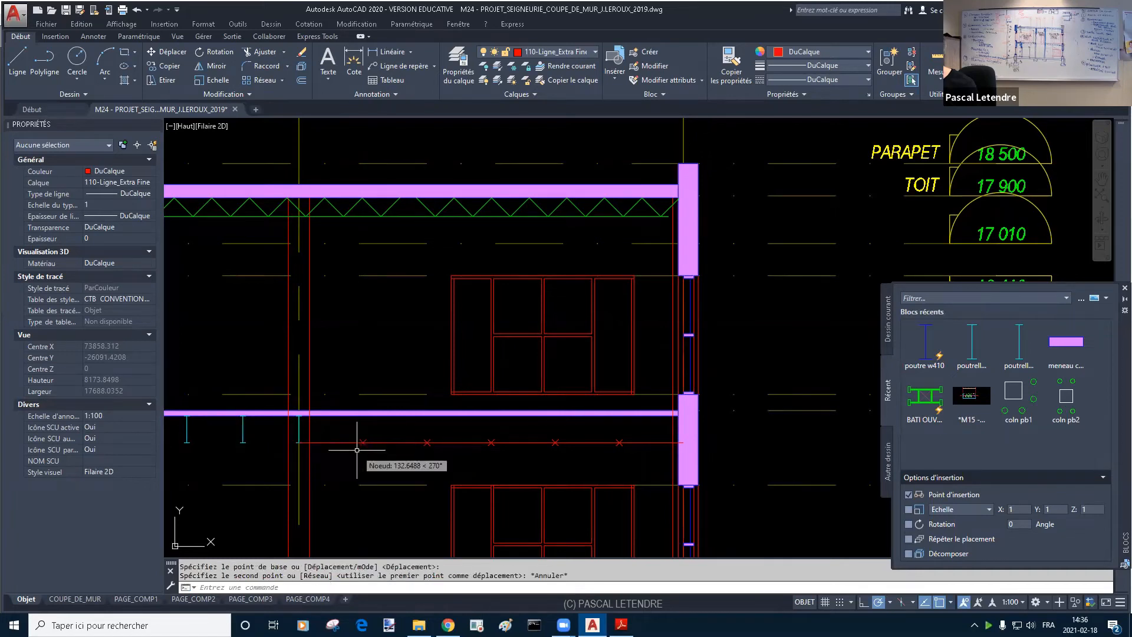
Step: Undo the division of the construction line into 6 segments
{"action": "type", "text": "z"}
{"action": "key", "text": "Return"}
{"action": "key", "text": "Return"}
{"action": "key", "text": "ctrl+z"}
Step: Divide the construction line between grid axes 8 and 9 into 7 segments
{"action": "type", "text": "div"}
{"action": "key", "text": "Return"}
{"action": "left_click", "coordinate": [367, 442]}
{"action": "type", "text": "7"}
{"action": "key", "text": "Return"}
{"action": "key", "text": "Escape"}
Step: Copy a joist section from between axes 7 and 8 by its lower end to the six division points between axes 8 and 9
{"action": "type", "text": "c"}
{"action": "key", "text": "Return"}
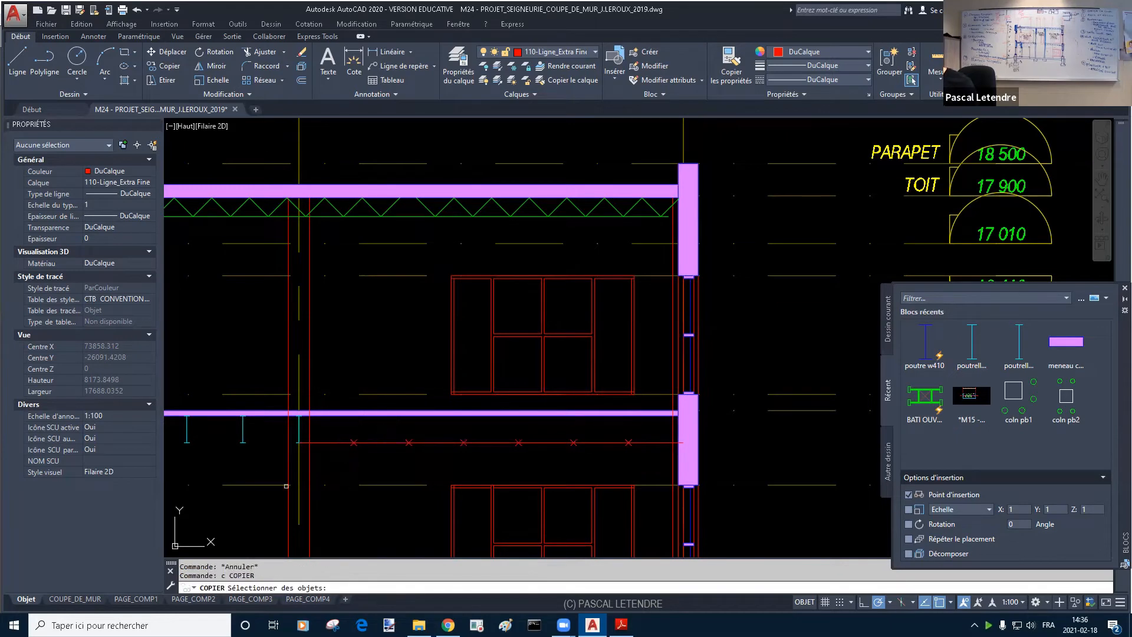
{"action": "left_click", "coordinate": [246, 440]}
{"action": "key", "text": "Return"}
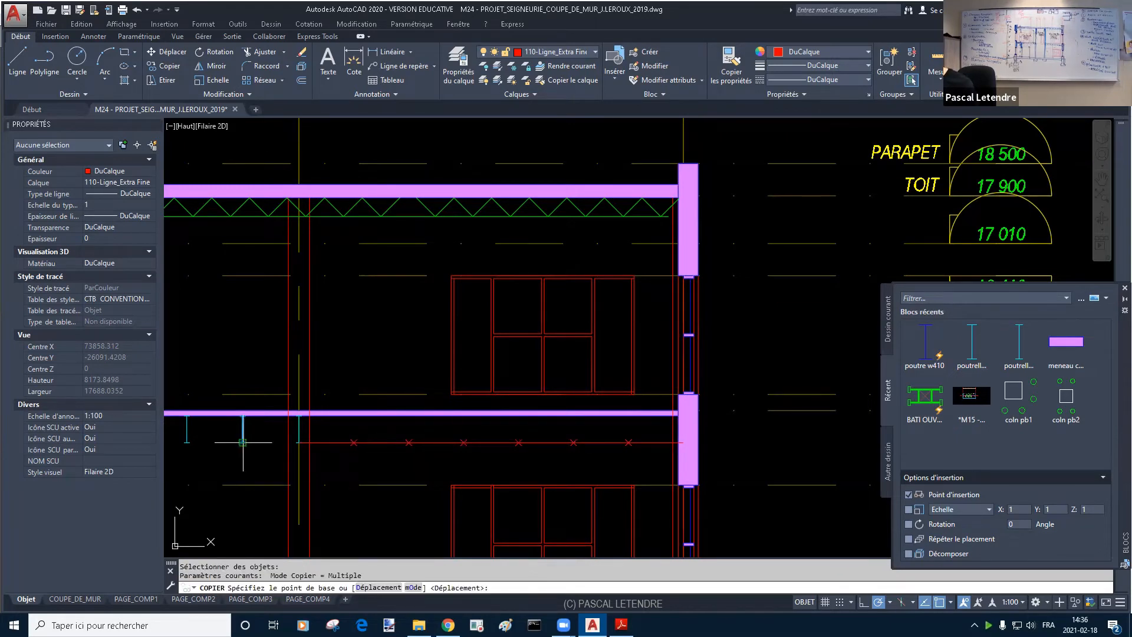
{"action": "left_click", "coordinate": [243, 442]}
{"action": "left_click", "coordinate": [354, 442]}
{"action": "left_click", "coordinate": [408, 442]}
{"action": "left_click", "coordinate": [464, 442]}
{"action": "left_click", "coordinate": [518, 443]}
{"action": "left_click", "coordinate": [578, 442]}
{"action": "left_click", "coordinate": [628, 442]}
{"action": "key", "text": "Escape"}
Step: Delete the construction line and the six division points between grid axes 8 and 9
{"action": "left_click", "coordinate": [580, 429]}
{"action": "key", "text": "Delete"}
{"action": "left_click", "coordinate": [322, 435]}
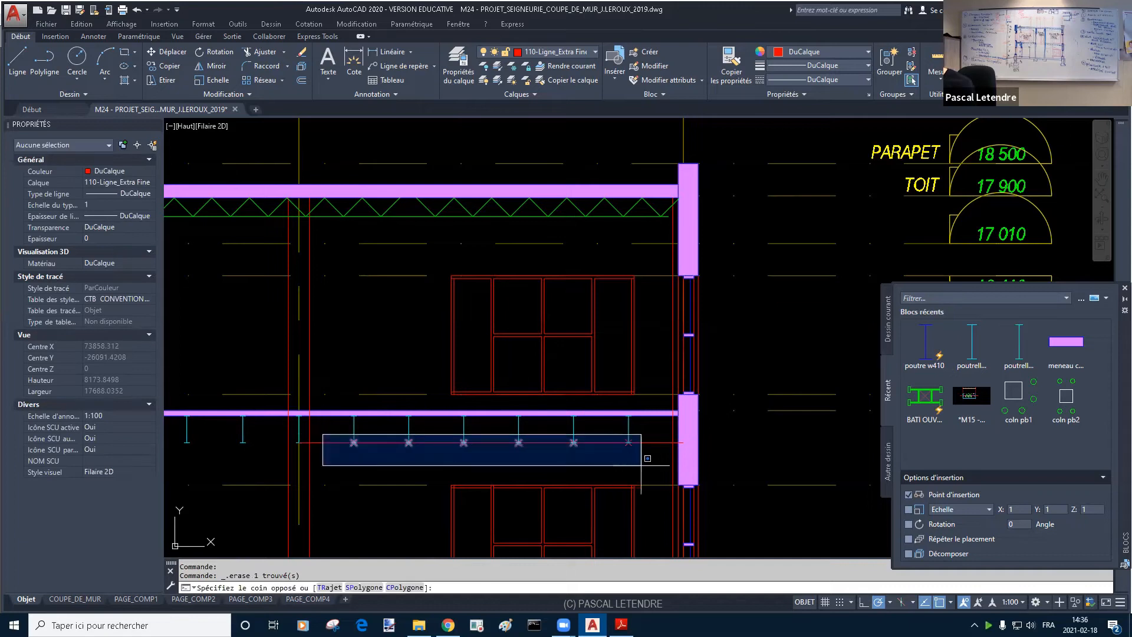
{"action": "left_click", "coordinate": [641, 465]}
{"action": "left_click", "coordinate": [657, 440]}
{"action": "left_click", "coordinate": [643, 455]}
{"action": "key", "text": "Delete"}
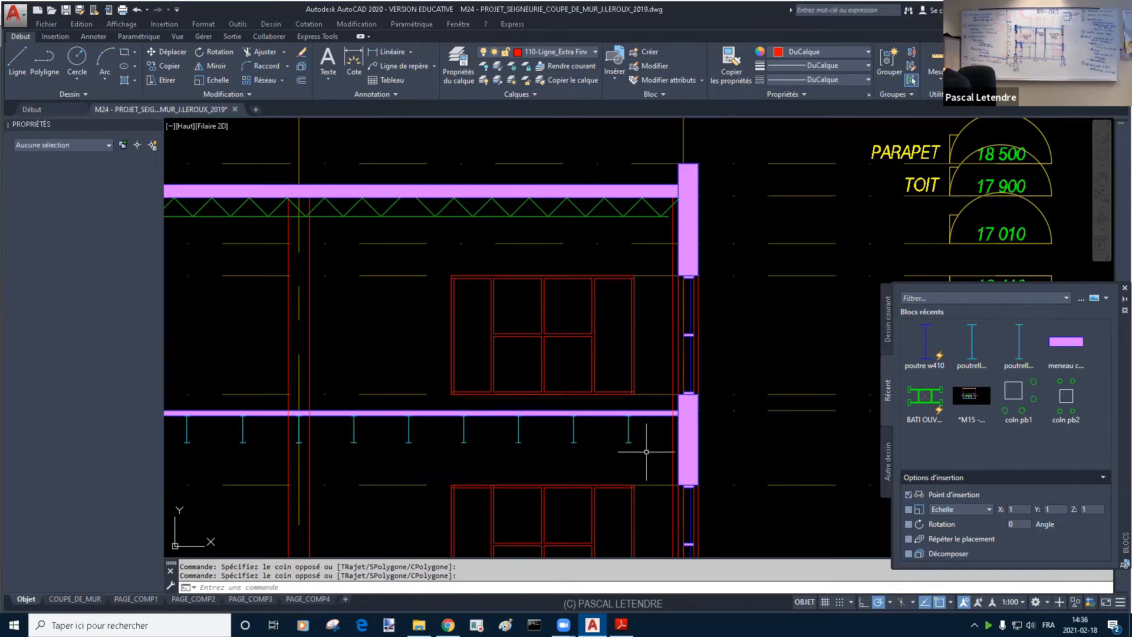
Step: Copy the first joist section past grid axis 7 by its upper end to the slab's underside at the axis 1 wall
{"action": "scroll", "coordinate": [398, 444], "scroll_direction": "down", "scroll_amount": 2}
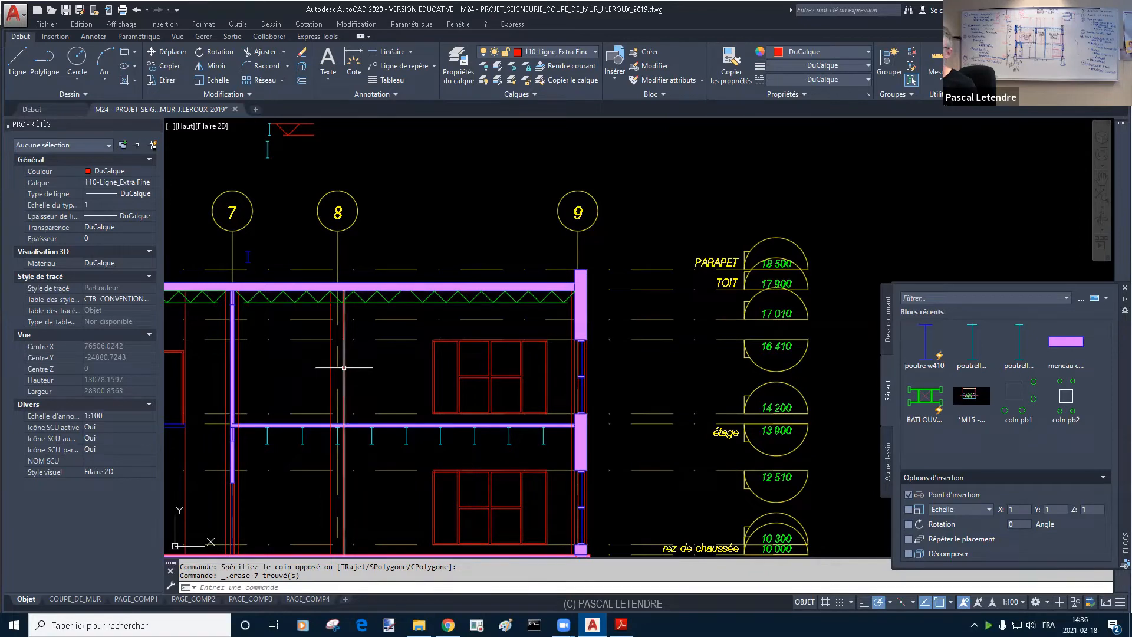
{"action": "key", "text": "Escape"}
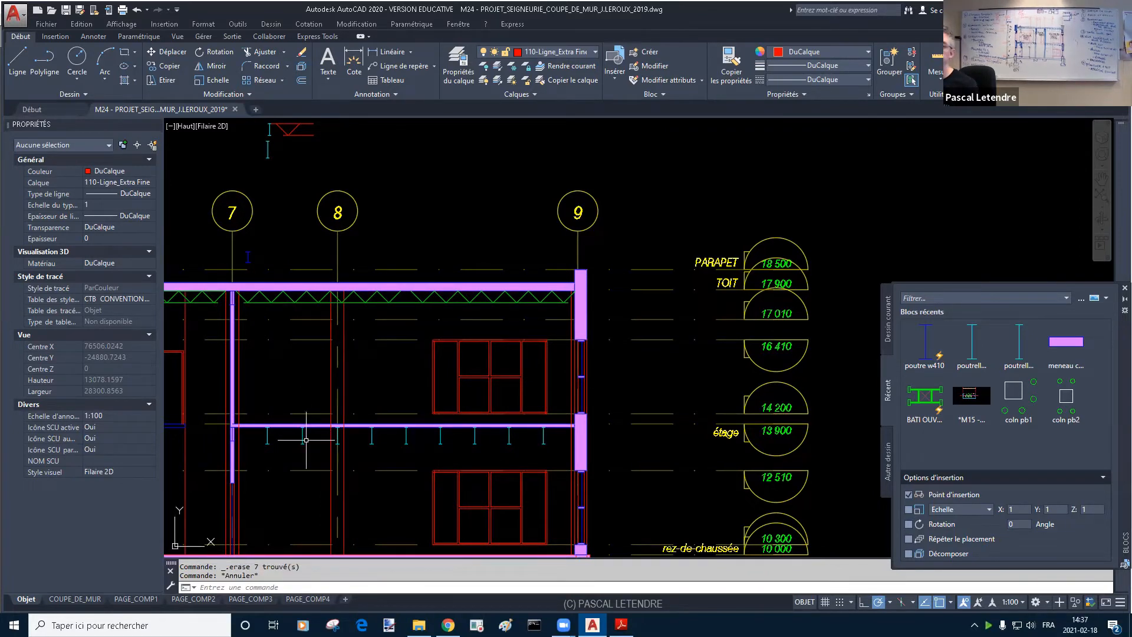
{"action": "middle_click_drag", "start_coordinate": [305, 441], "coordinate": [528, 445]}
{"action": "middle_click_drag", "start_coordinate": [363, 439], "coordinate": [467, 437]}
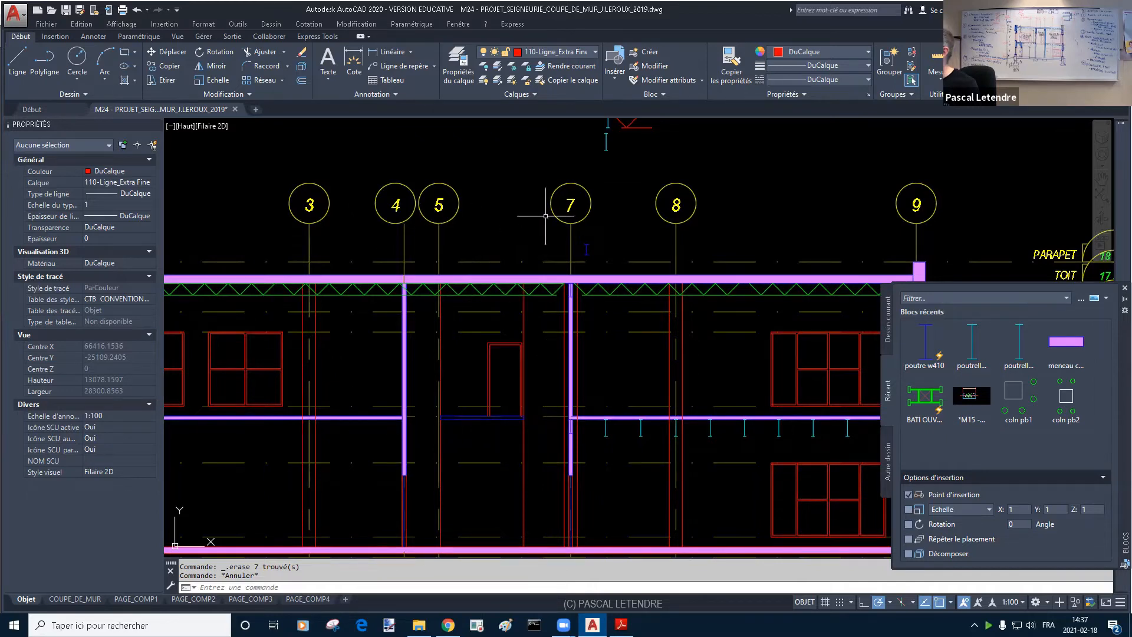
{"action": "scroll", "coordinate": [426, 342], "scroll_direction": "down", "scroll_amount": 4}
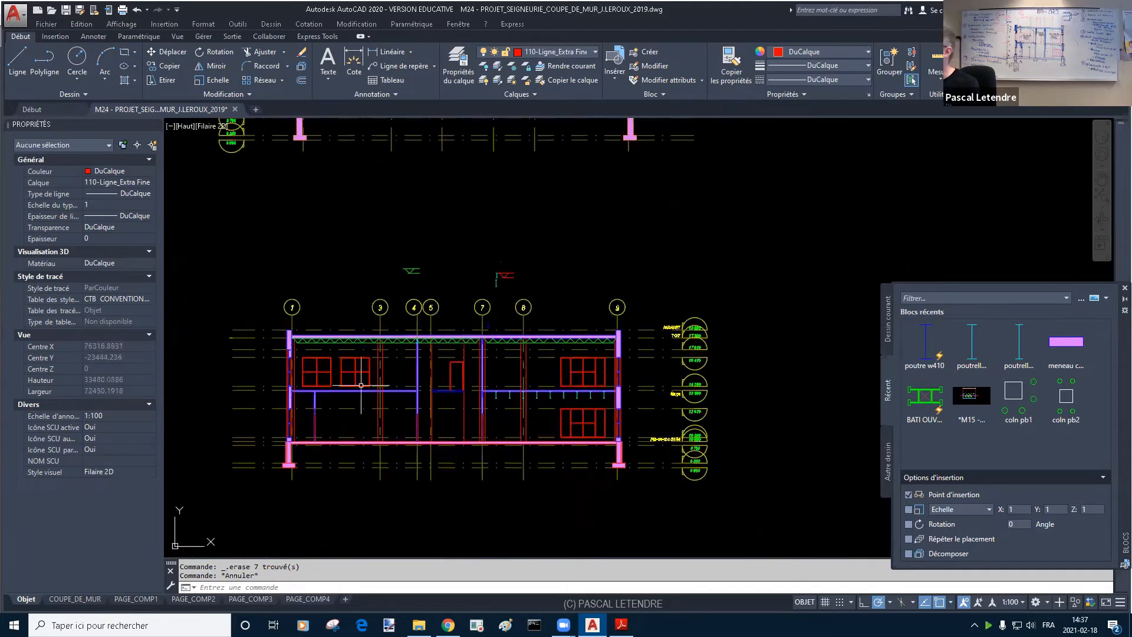
{"action": "scroll", "coordinate": [326, 378], "scroll_direction": "up", "scroll_amount": 2}
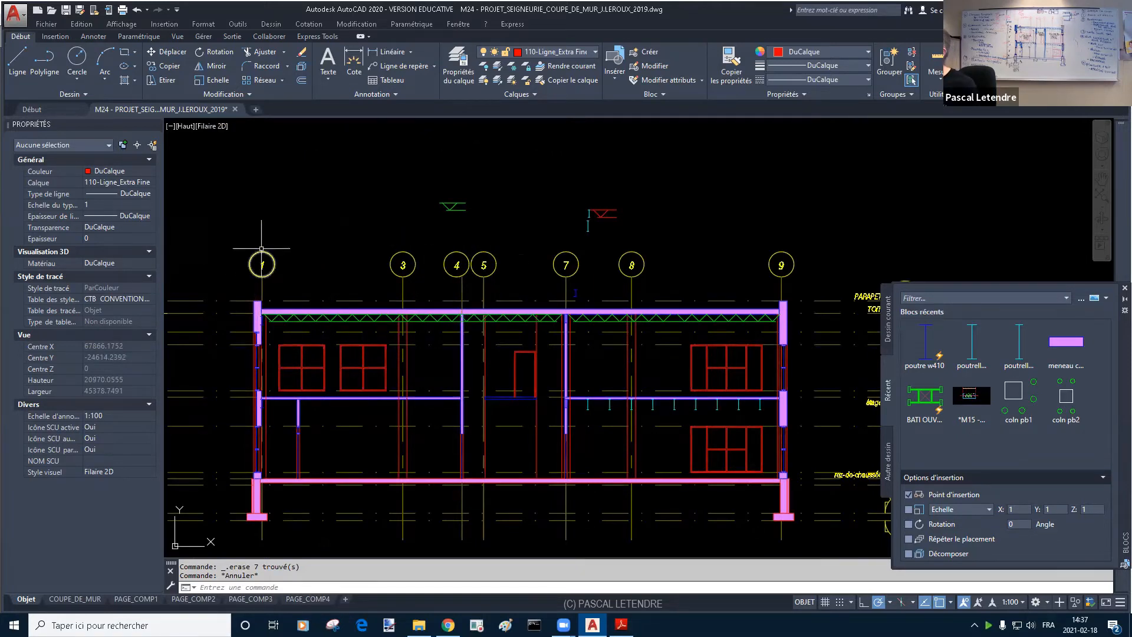
{"action": "scroll", "coordinate": [277, 398], "scroll_direction": "up", "scroll_amount": 3}
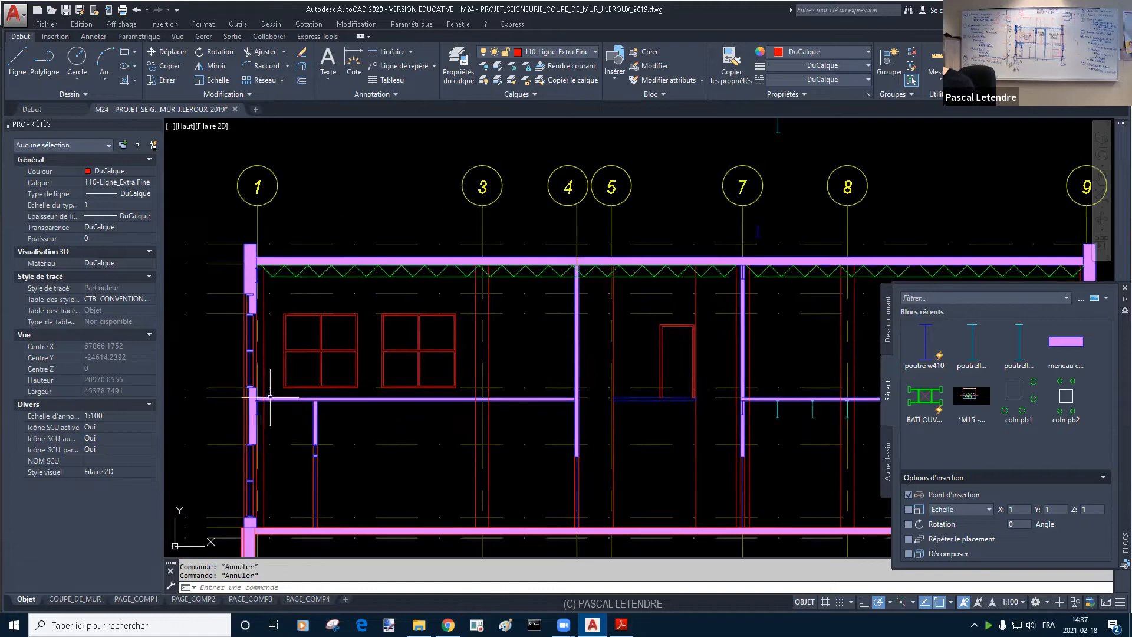
{"action": "type", "text": "c"}
{"action": "key", "text": "Return"}
{"action": "left_click", "coordinate": [750, 380]}
{"action": "key", "text": "Return"}
{"action": "scroll", "coordinate": [748, 380], "scroll_direction": "up", "scroll_amount": 6}
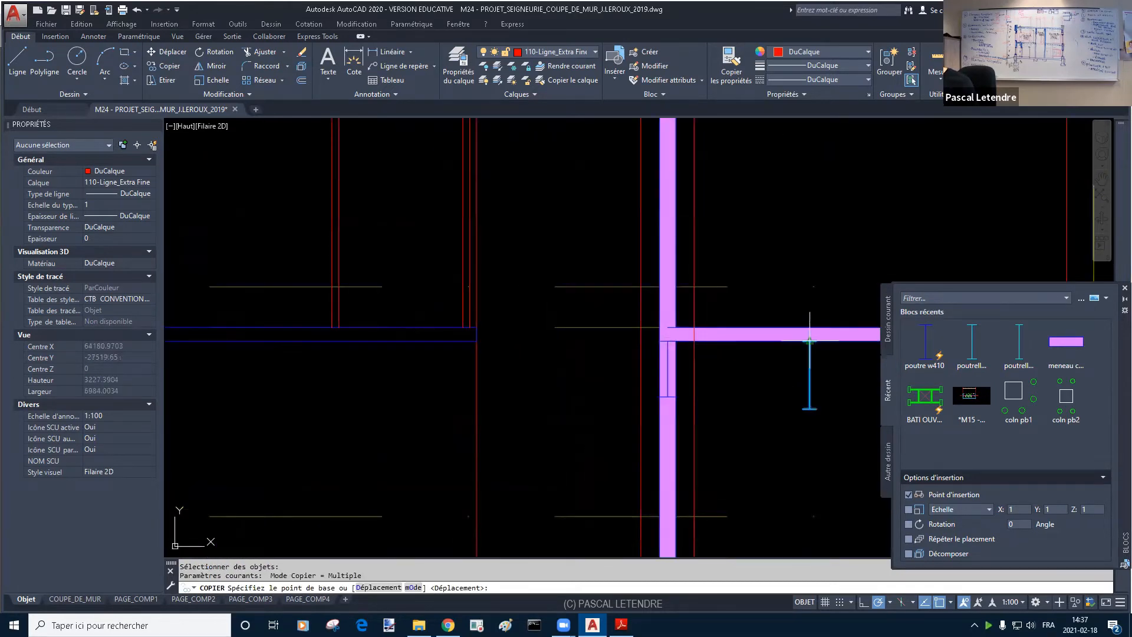
{"action": "left_click", "coordinate": [809, 341]}
{"action": "scroll", "coordinate": [534, 374], "scroll_direction": "down", "scroll_amount": 5}
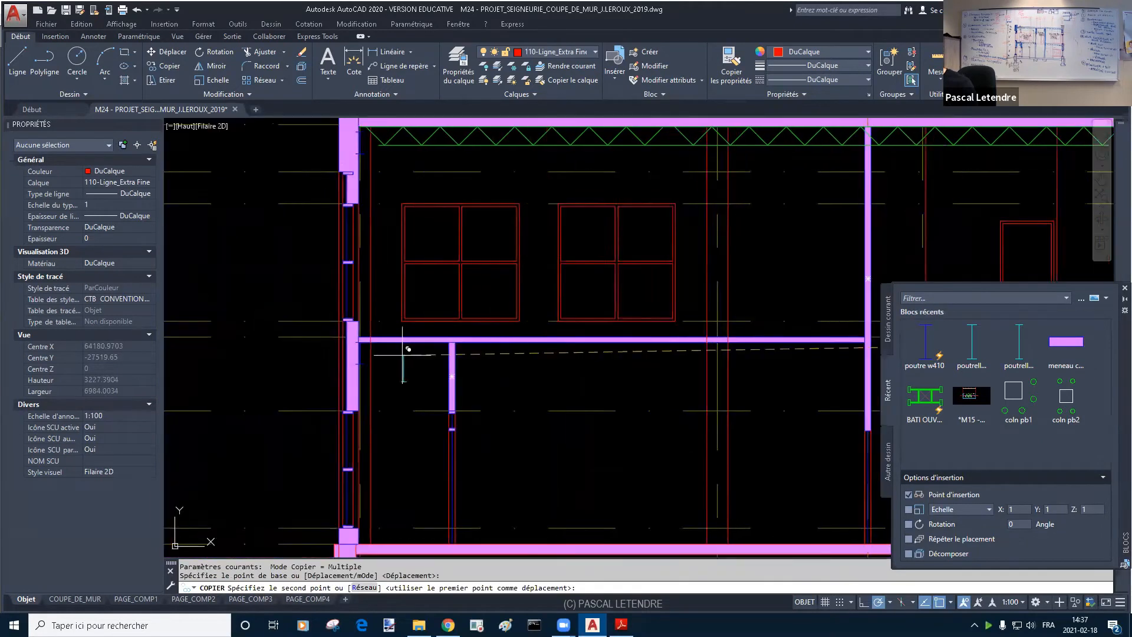
{"action": "scroll", "coordinate": [403, 354], "scroll_direction": "up", "scroll_amount": 2}
{"action": "left_click", "coordinate": [341, 333]}
{"action": "key", "text": "Escape"}
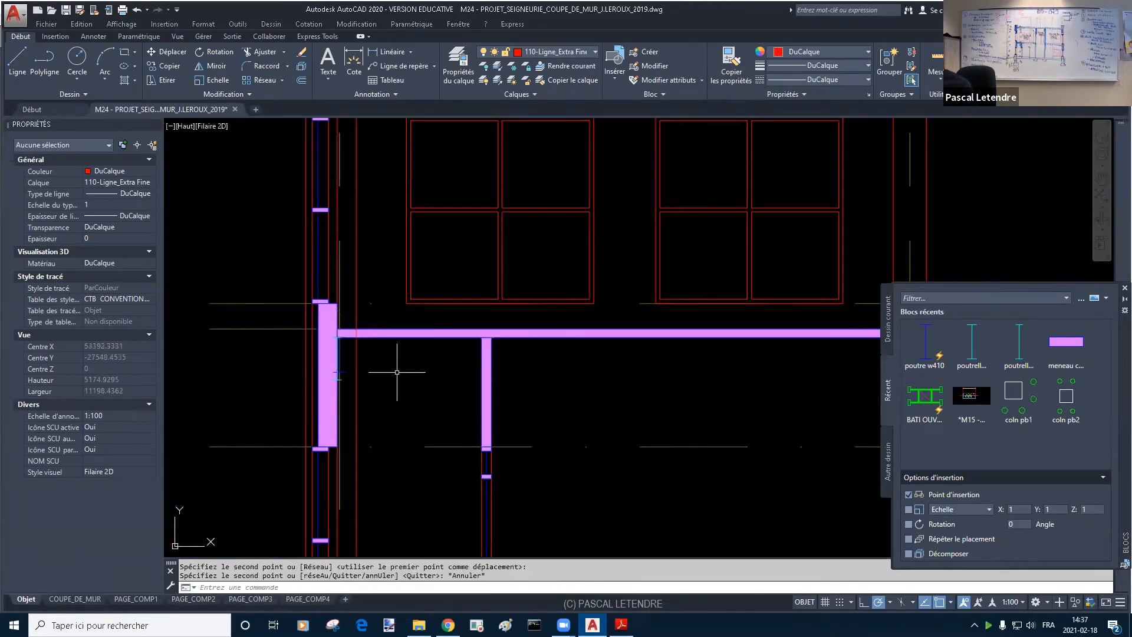
Step: Draw a horizontal construction line from the lower end of the joist section at grid axis 1 to grid axis 5
{"action": "scroll", "coordinate": [407, 380], "scroll_direction": "down", "scroll_amount": 6}
{"action": "mouse_move", "coordinate": [448, 386]}
{"action": "middle_mouse_down"}
{"action": "mouse_move", "coordinate": [419, 384]}
{"action": "mouse_move", "coordinate": [402, 406]}
{"action": "middle_mouse_up"}
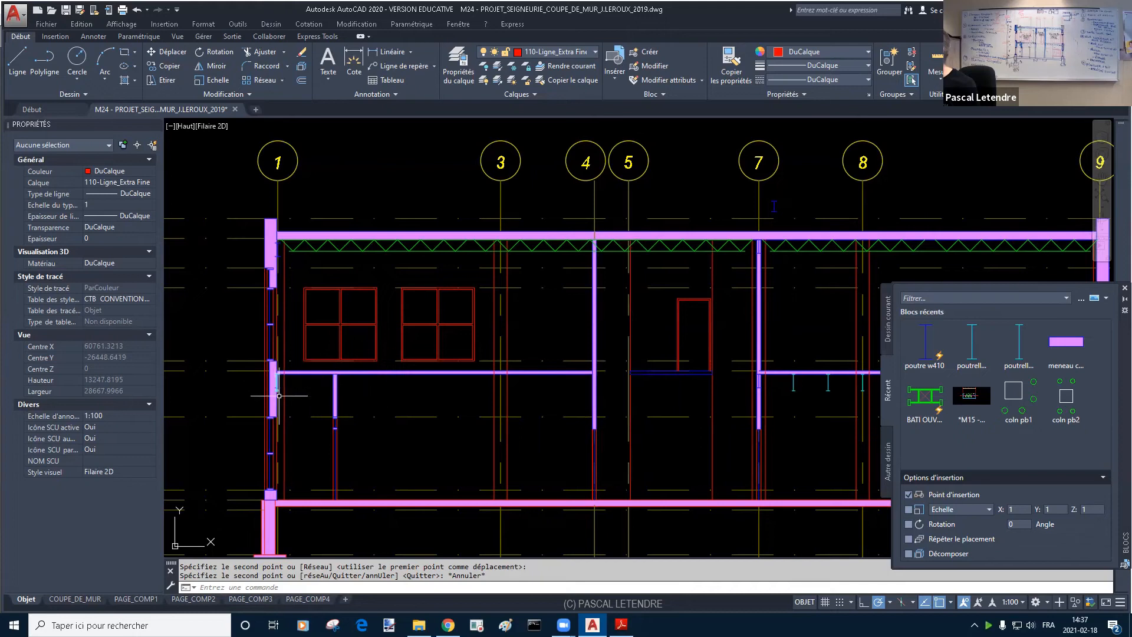
{"action": "key", "text": "Escape"}
{"action": "type", "text": "l"}
{"action": "key", "text": "Return"}
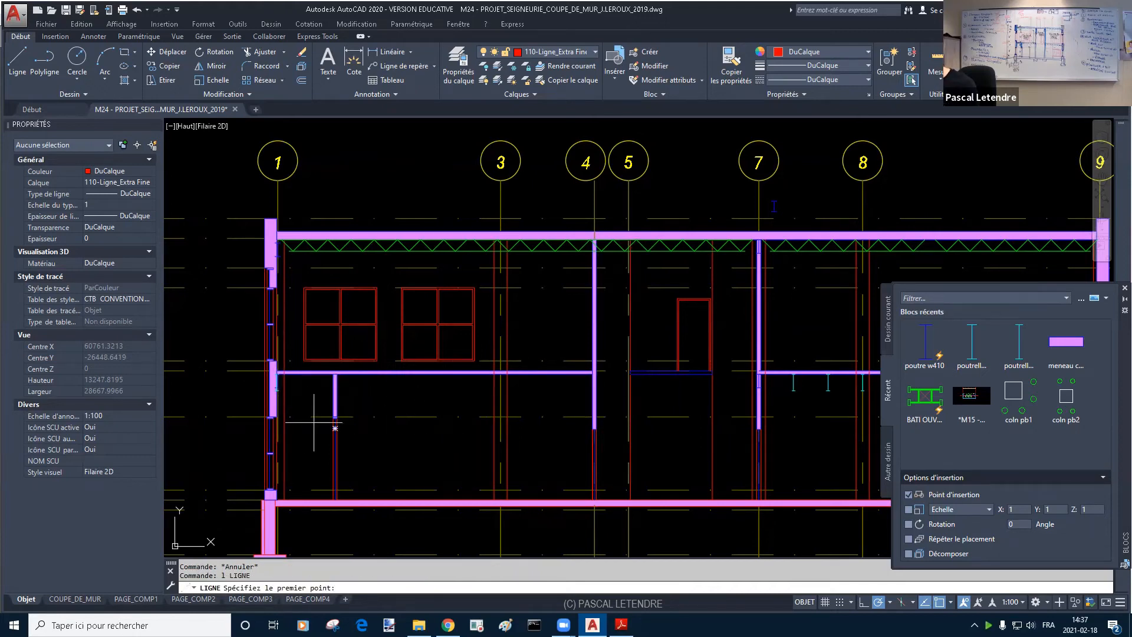
{"action": "scroll", "coordinate": [281, 400], "scroll_direction": "up", "scroll_amount": 2}
{"action": "left_click", "coordinate": [275, 385]}
{"action": "mouse_move", "coordinate": [854, 389]}
{"action": "middle_mouse_down"}
{"action": "mouse_move", "coordinate": [384, 379]}
{"action": "mouse_move", "coordinate": [583, 415]}
{"action": "middle_mouse_up"}
{"action": "left_click", "coordinate": [367, 376]}
{"action": "key", "text": "Escape"}
{"action": "scroll", "coordinate": [336, 401], "scroll_direction": "down", "scroll_amount": 1}
{"action": "scroll", "coordinate": [525, 412], "scroll_direction": "down", "scroll_amount": 1}
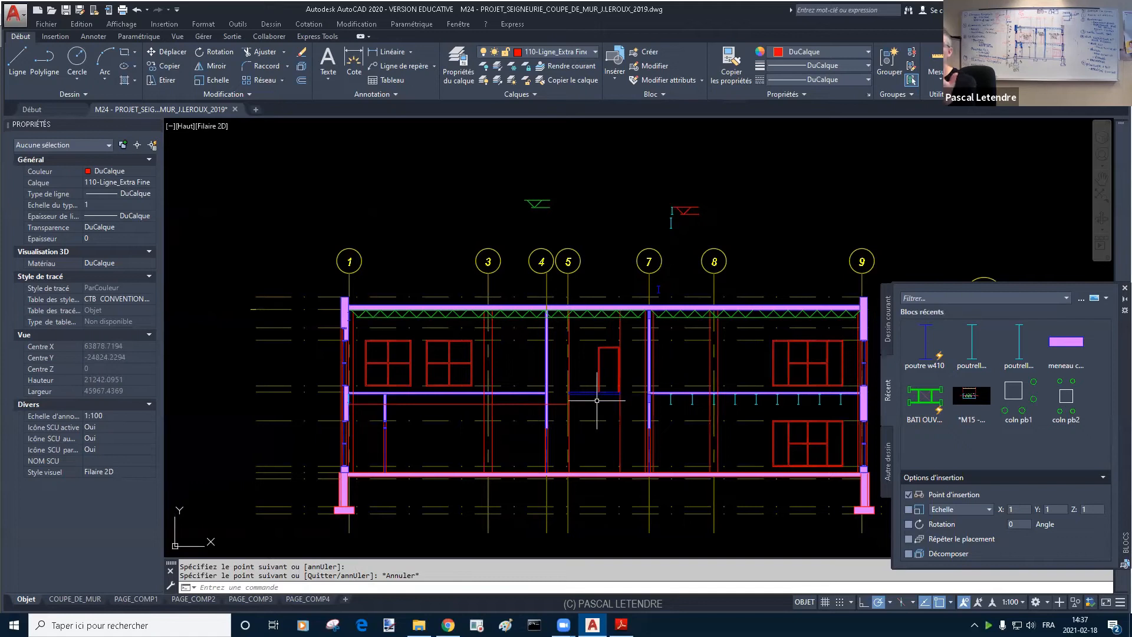
Step: Divide the construction line between grid axes 1 and 5 into 10 segments
{"action": "scroll", "coordinate": [455, 417], "scroll_direction": "up", "scroll_amount": 2}
{"action": "key", "text": "Escape"}
{"action": "key", "text": "Escape"}
{"action": "type", "text": "d"}
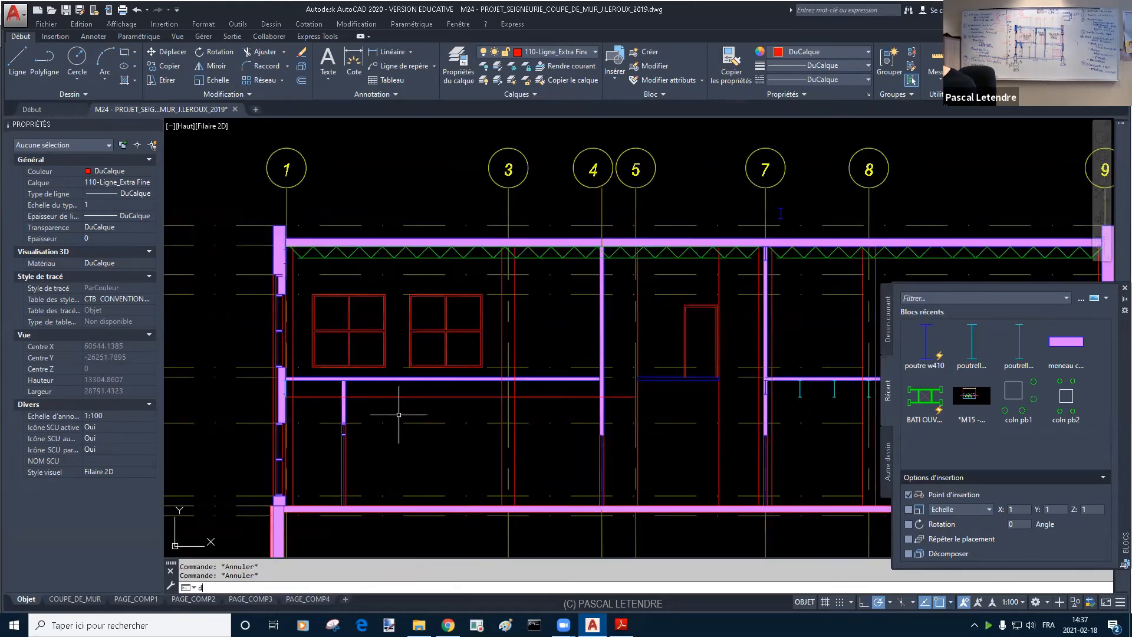
{"action": "scroll", "coordinate": [399, 415], "scroll_direction": "up", "scroll_amount": 2}
{"action": "type", "text": "iv"}
{"action": "key", "text": "Return"}
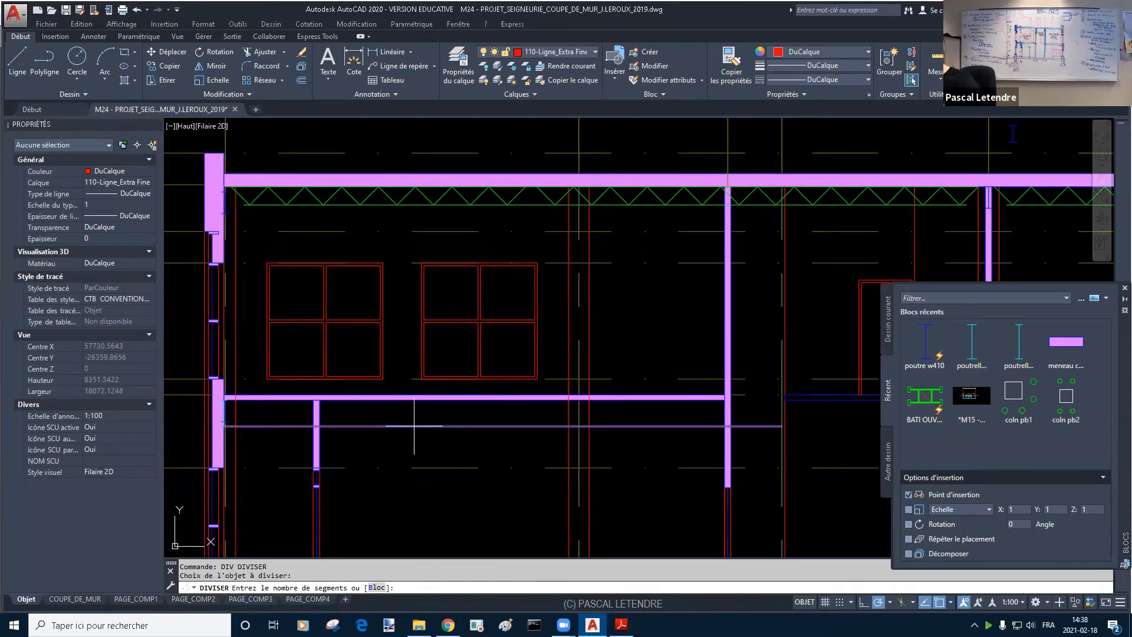
{"action": "key", "text": "Return"}
Step: Copy the joist section at grid axis 1 by its lower end to each division point, up to the wall at axis 4
{"action": "key", "text": "Escape"}
{"action": "type", "text": "c"}
{"action": "key", "text": "Return"}
{"action": "left_click", "coordinate": [225, 408]}
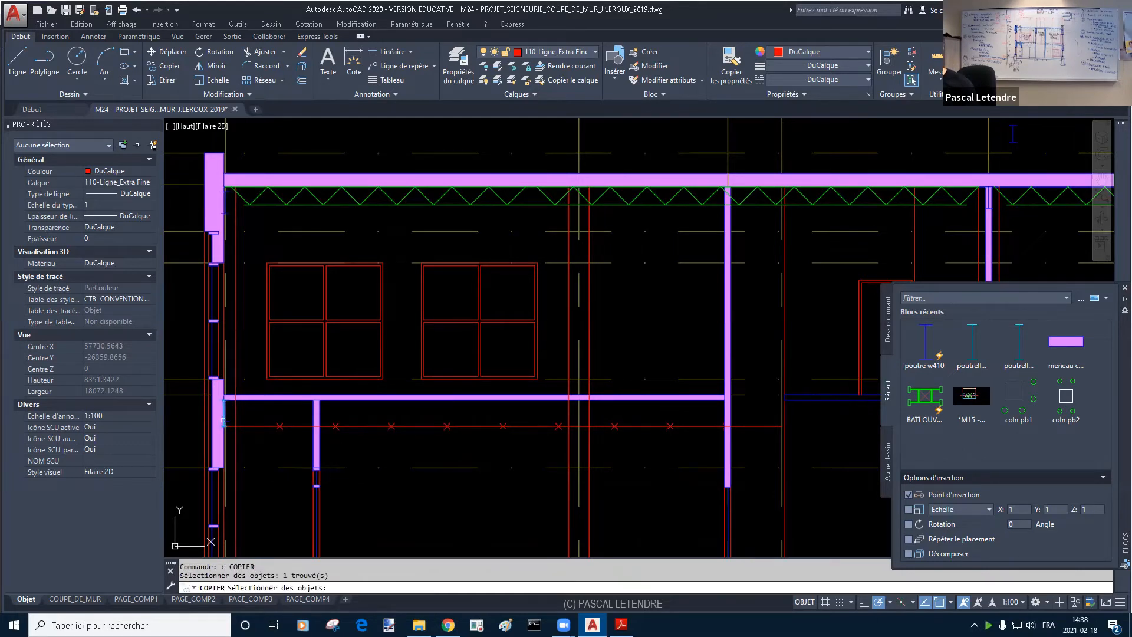
{"action": "scroll", "coordinate": [223, 419], "scroll_direction": "up", "scroll_amount": 6}
{"action": "key", "text": "Return"}
{"action": "left_click", "coordinate": [223, 425]}
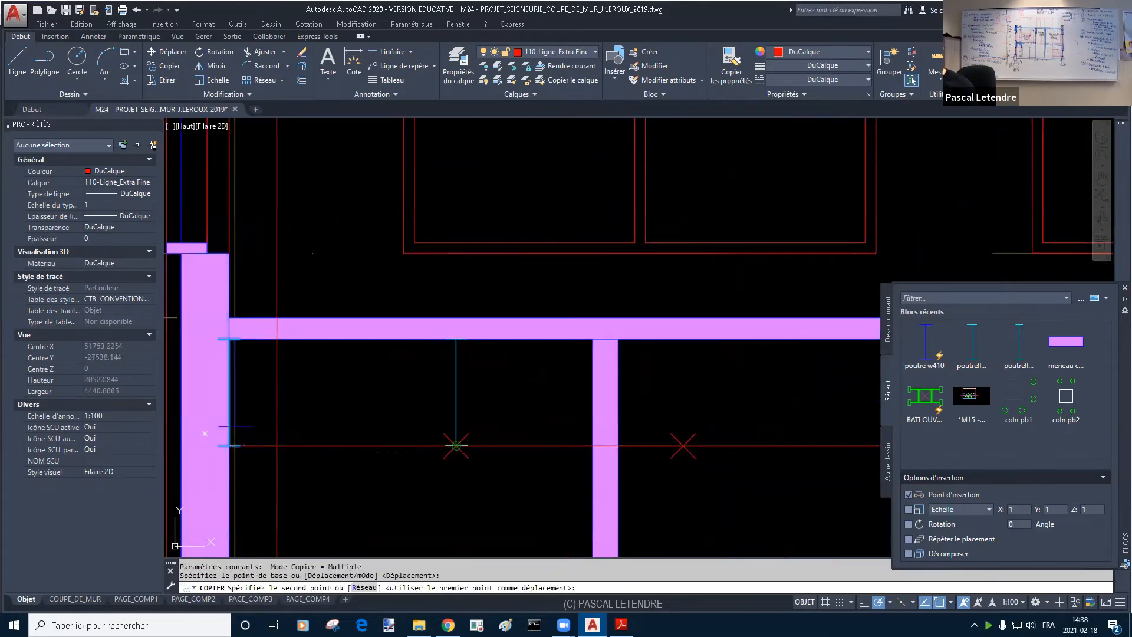
{"action": "left_click", "coordinate": [456, 445]}
{"action": "left_click", "coordinate": [683, 445]}
{"action": "scroll", "coordinate": [548, 472], "scroll_direction": "down", "scroll_amount": 6}
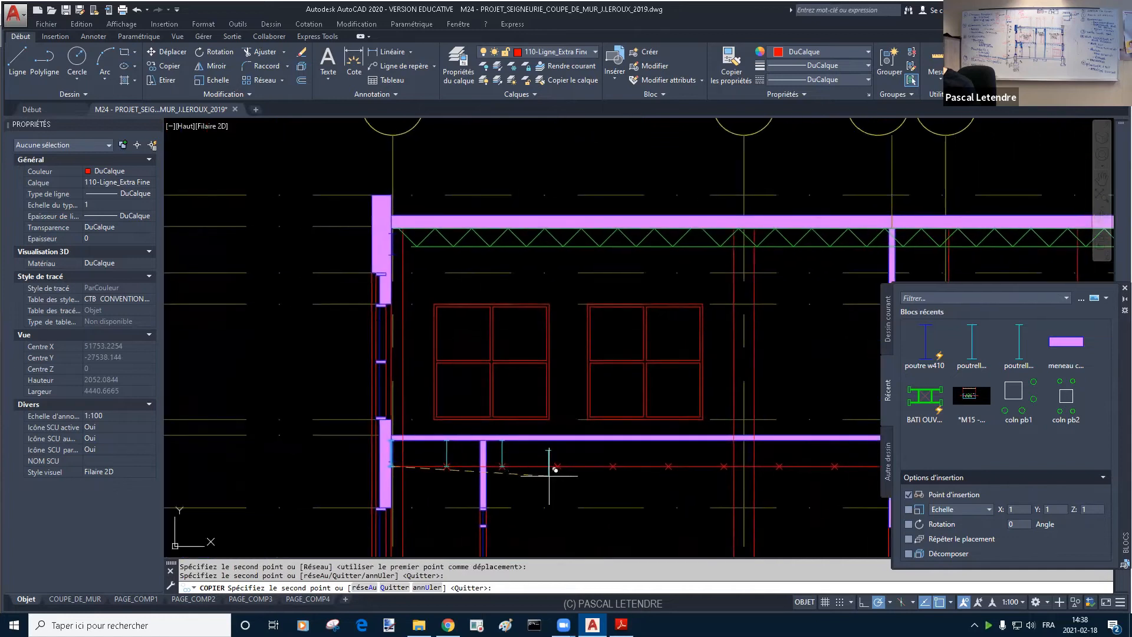
{"action": "left_click", "coordinate": [557, 466]}
{"action": "left_click", "coordinate": [613, 467]}
{"action": "left_click", "coordinate": [675, 466]}
{"action": "right_click", "coordinate": [711, 477], "text": "shift"}
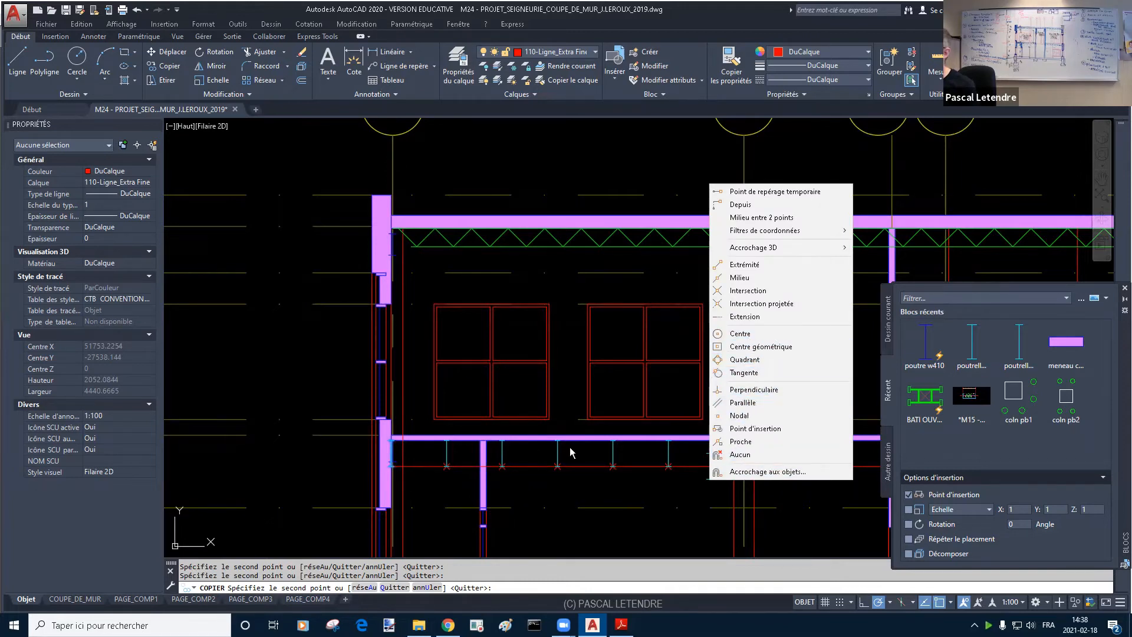
{"action": "left_click", "coordinate": [643, 487]}
{"action": "middle_click_drag", "start_coordinate": [656, 485], "coordinate": [492, 485]}
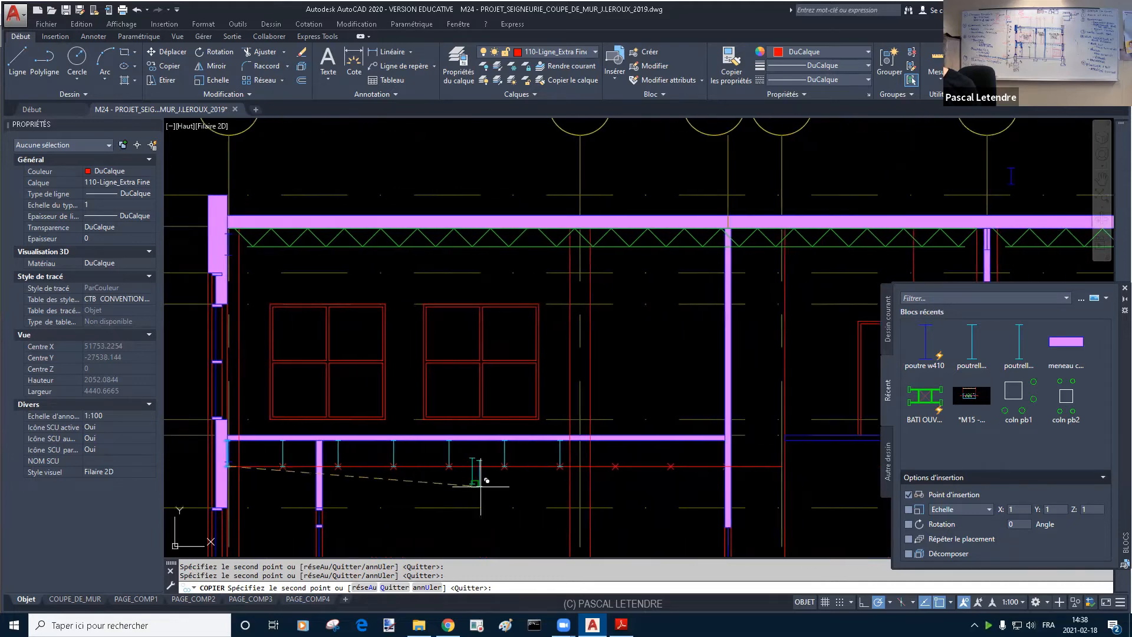
{"action": "left_click", "coordinate": [614, 467]}
{"action": "left_click", "coordinate": [670, 467]}
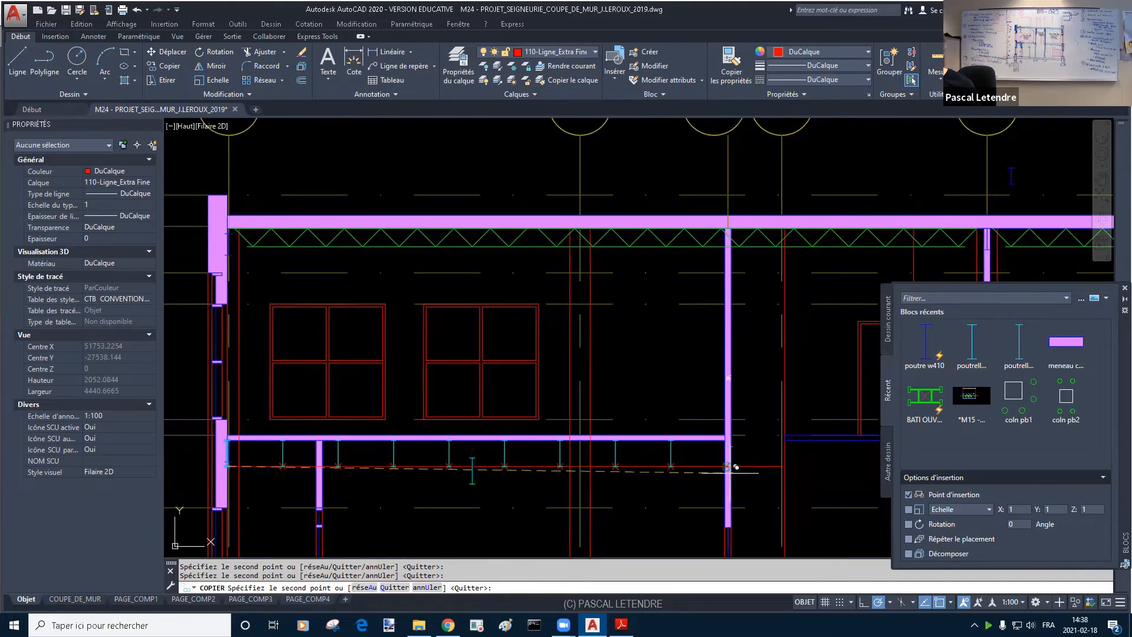
{"action": "scroll", "coordinate": [725, 466], "scroll_direction": "up", "scroll_amount": 4}
{"action": "key", "text": "Escape"}
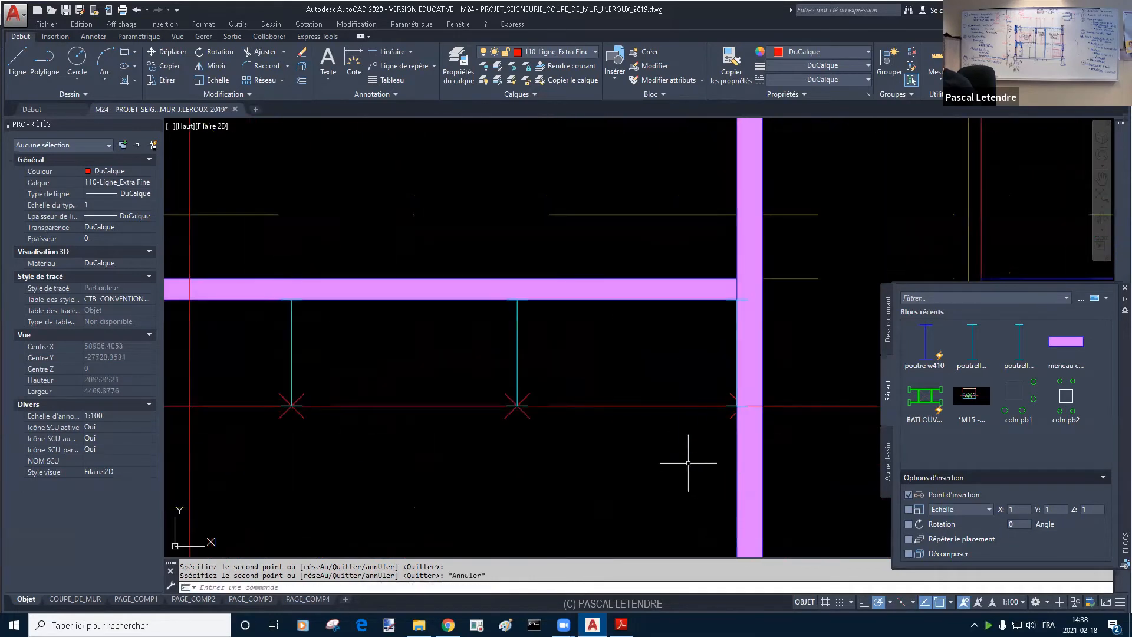
Step: Delete all the division points along the construction line under the slab between axes 1 and 4
{"action": "scroll", "coordinate": [688, 459], "scroll_direction": "down", "scroll_amount": 4}
{"action": "scroll", "coordinate": [689, 459], "scroll_direction": "up", "scroll_amount": 5}
{"action": "key", "text": "Escape"}
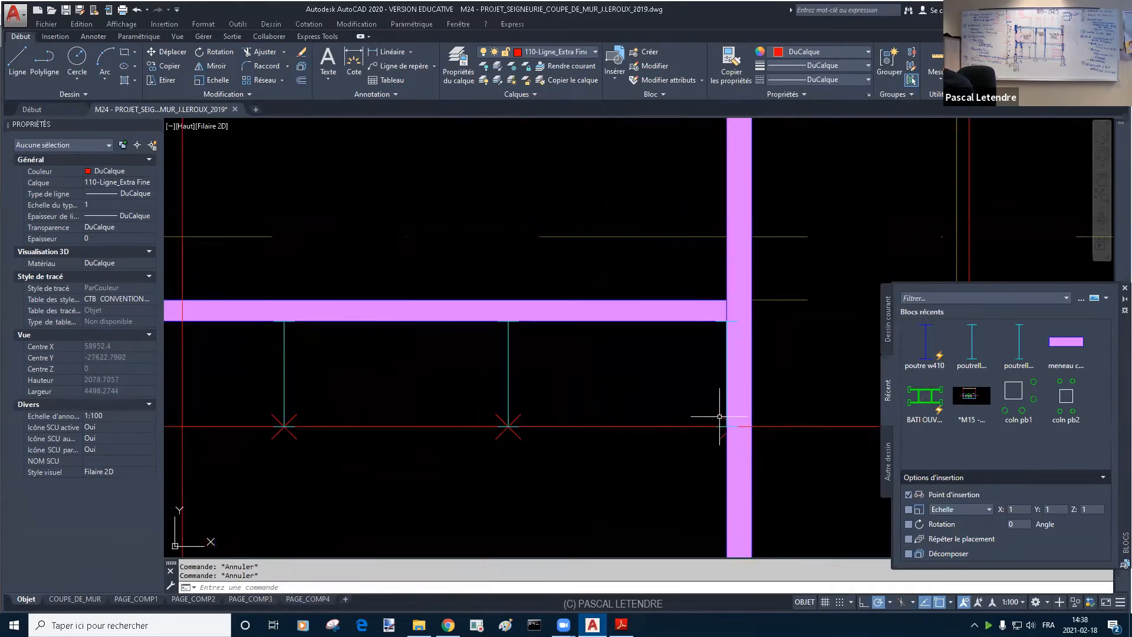
{"action": "left_click", "coordinate": [718, 416]}
{"action": "scroll", "coordinate": [586, 437], "scroll_direction": "down", "scroll_amount": 3}
{"action": "middle_click_drag", "start_coordinate": [197, 432], "coordinate": [275, 421]}
{"action": "left_click", "coordinate": [244, 416]}
{"action": "left_click", "coordinate": [683, 432]}
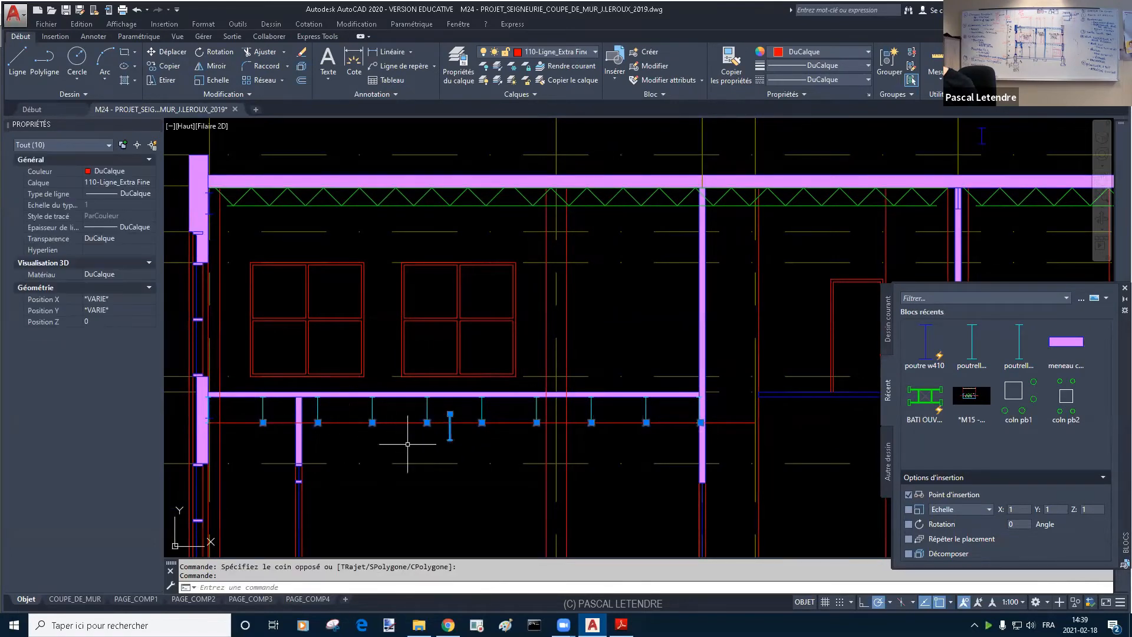
{"action": "key", "text": "Delete"}
Step: Delete the joist section at the axis 1 wall and the horizontal construction line beneath the joists
{"action": "left_click", "coordinate": [208, 407]}
{"action": "key", "text": "Delete"}
{"action": "key", "text": "Escape"}
{"action": "left_click", "coordinate": [244, 421]}
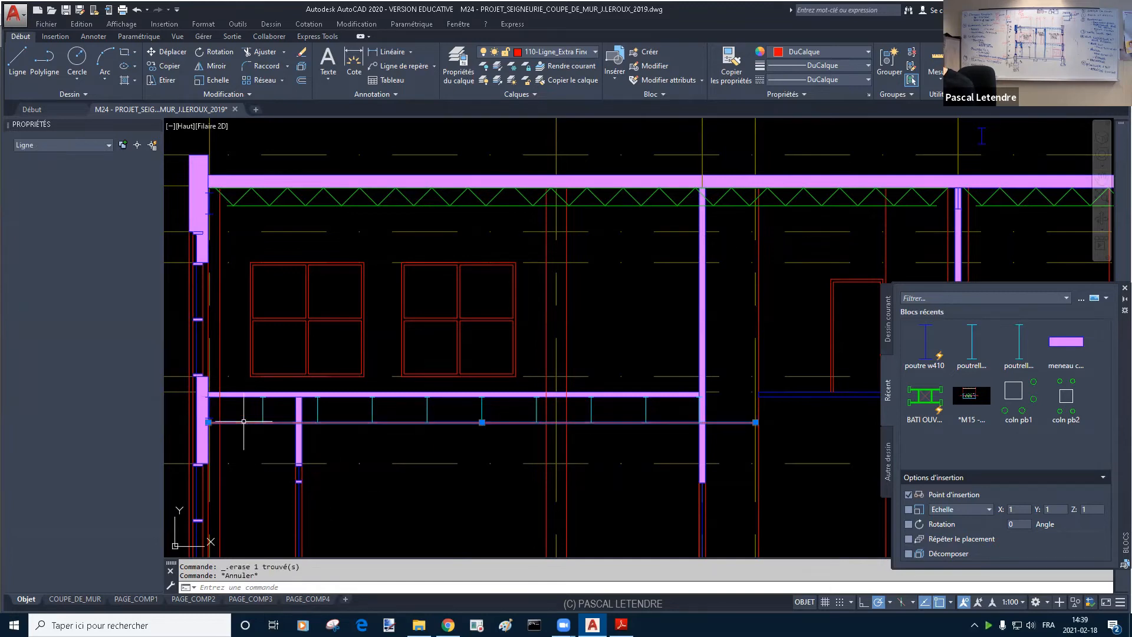
{"action": "key", "text": "Delete"}
{"action": "scroll", "coordinate": [539, 475], "scroll_direction": "down", "scroll_amount": 2}
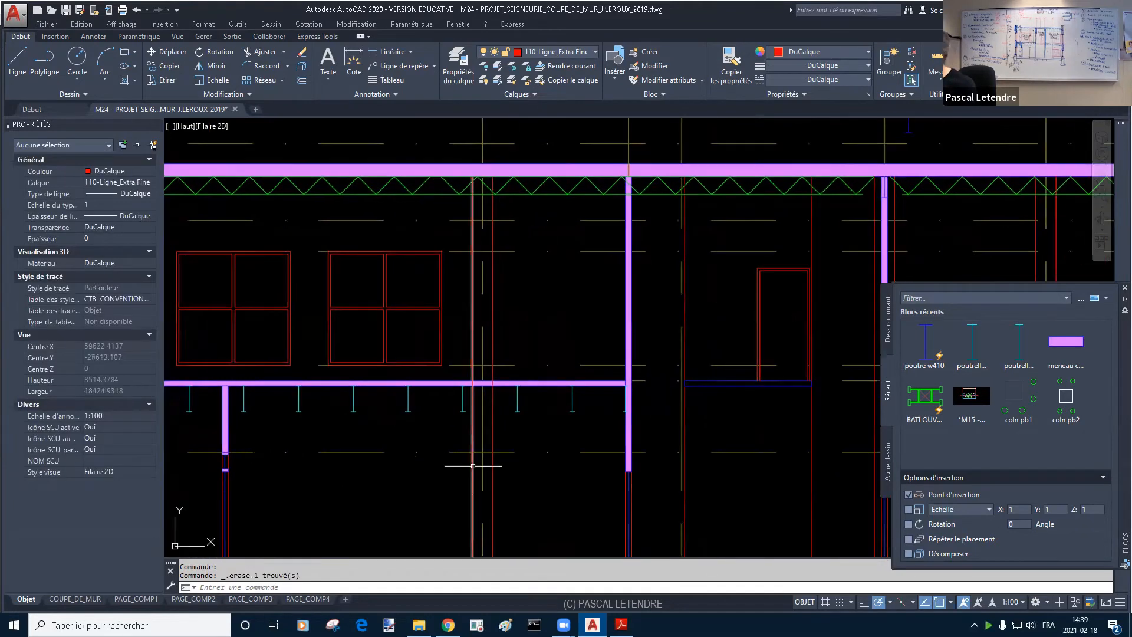
Step: Close the block library palette to clear the view of the building section
{"action": "key", "text": "Escape"}
{"action": "scroll", "coordinate": [450, 462], "scroll_direction": "down", "scroll_amount": 3}
{"action": "scroll", "coordinate": [508, 434], "scroll_direction": "up", "scroll_amount": 2}
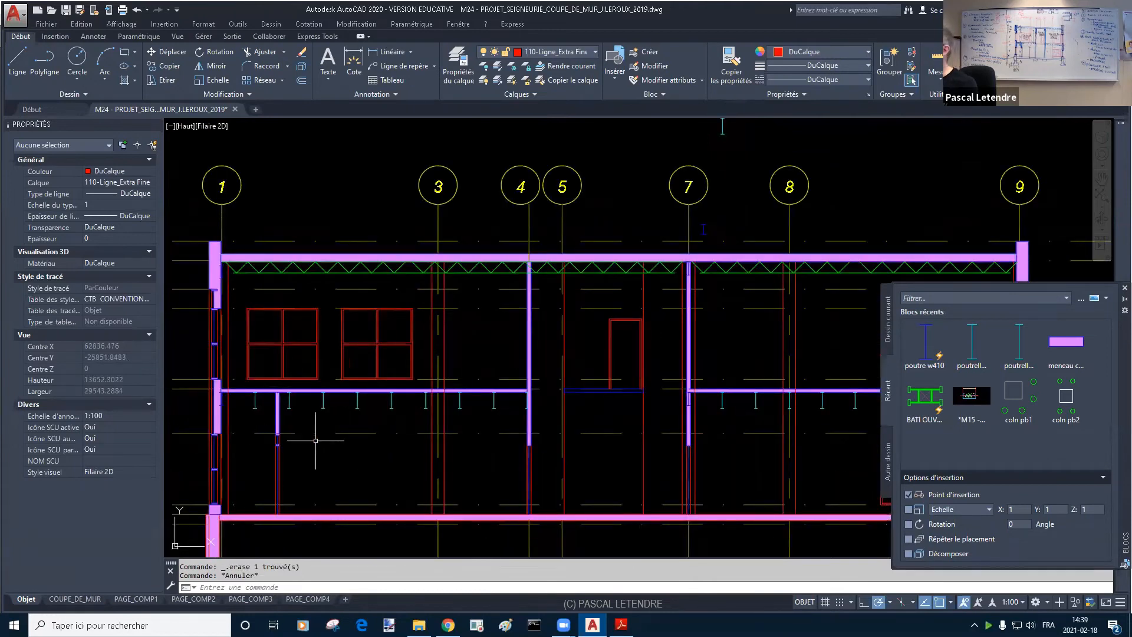
{"action": "middle_click_drag", "start_coordinate": [370, 440], "coordinate": [323, 338]}
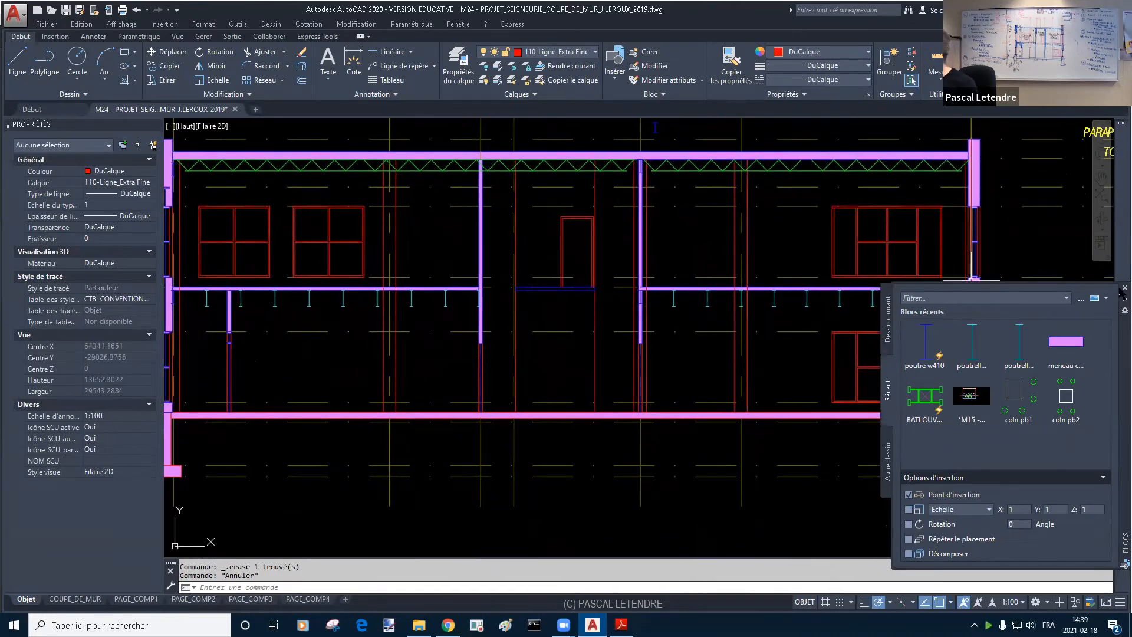
{"action": "left_click", "coordinate": [1124, 288]}
{"action": "middle_click_drag", "start_coordinate": [803, 384], "coordinate": [819, 437]}
{"action": "key", "text": "Escape"}
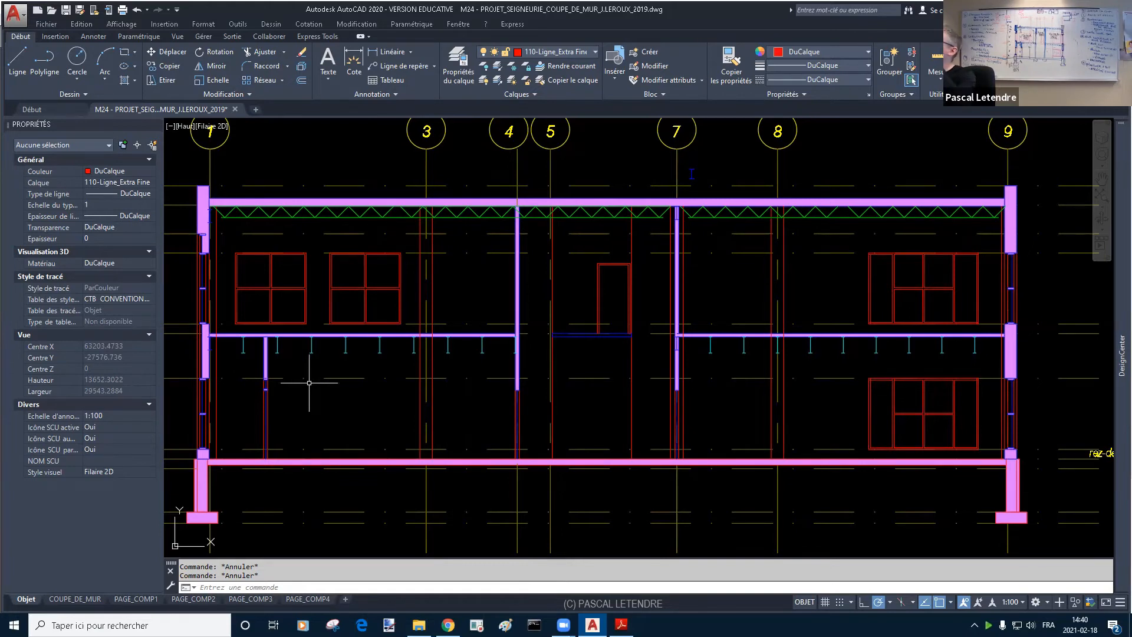
Step: Draw a horizontal line along the joist bottoms from the wall at axis 4 to the wall at axis 1
{"action": "type", "text": "l"}
{"action": "key", "text": "Return"}
{"action": "scroll", "coordinate": [277, 360], "scroll_direction": "up", "scroll_amount": 4}
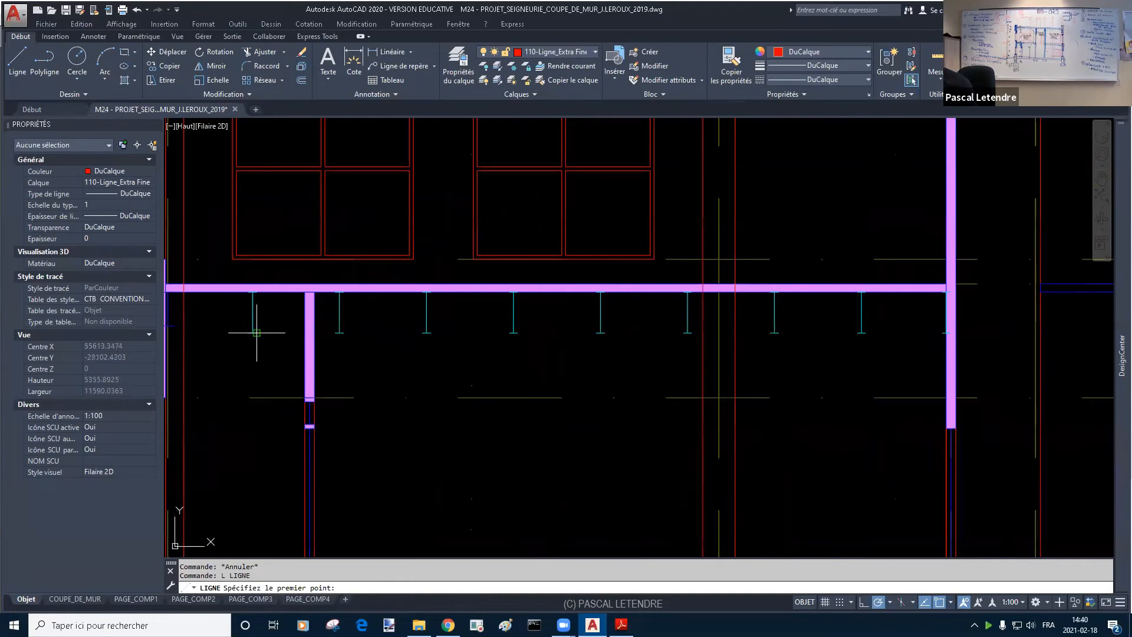
{"action": "left_click", "coordinate": [946, 332]}
{"action": "middle_click_drag", "start_coordinate": [547, 351], "coordinate": [876, 309]}
{"action": "left_click", "coordinate": [495, 290]}
{"action": "key", "text": "Escape"}
Step: Stretch the short line near axis 9 along the joist bottoms, ending perpendicular to the wall at axis 7
{"action": "scroll", "coordinate": [617, 326], "scroll_direction": "down", "scroll_amount": 3}
{"action": "middle_click_drag", "start_coordinate": [789, 342], "coordinate": [556, 344]}
{"action": "left_click", "coordinate": [832, 318]}
{"action": "left_click", "coordinate": [820, 319]}
{"action": "scroll", "coordinate": [763, 326], "scroll_direction": "up", "scroll_amount": 4}
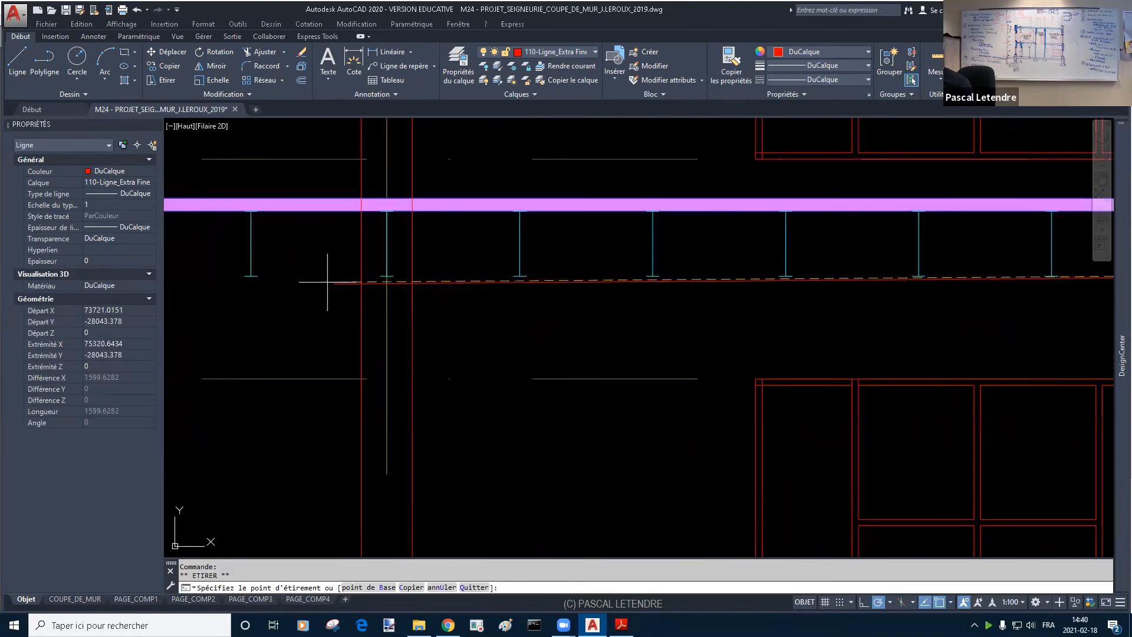
{"action": "middle_click_drag", "start_coordinate": [327, 281], "coordinate": [683, 296]}
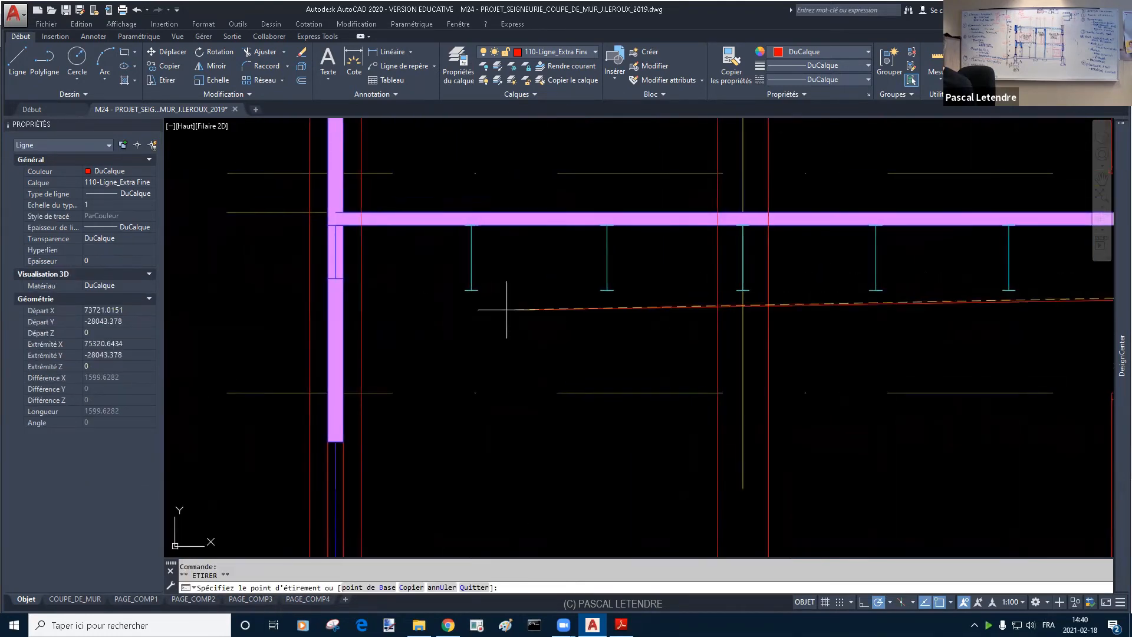
{"action": "type", "text": "per"}
{"action": "key", "text": "Return"}
{"action": "left_click", "coordinate": [347, 289]}
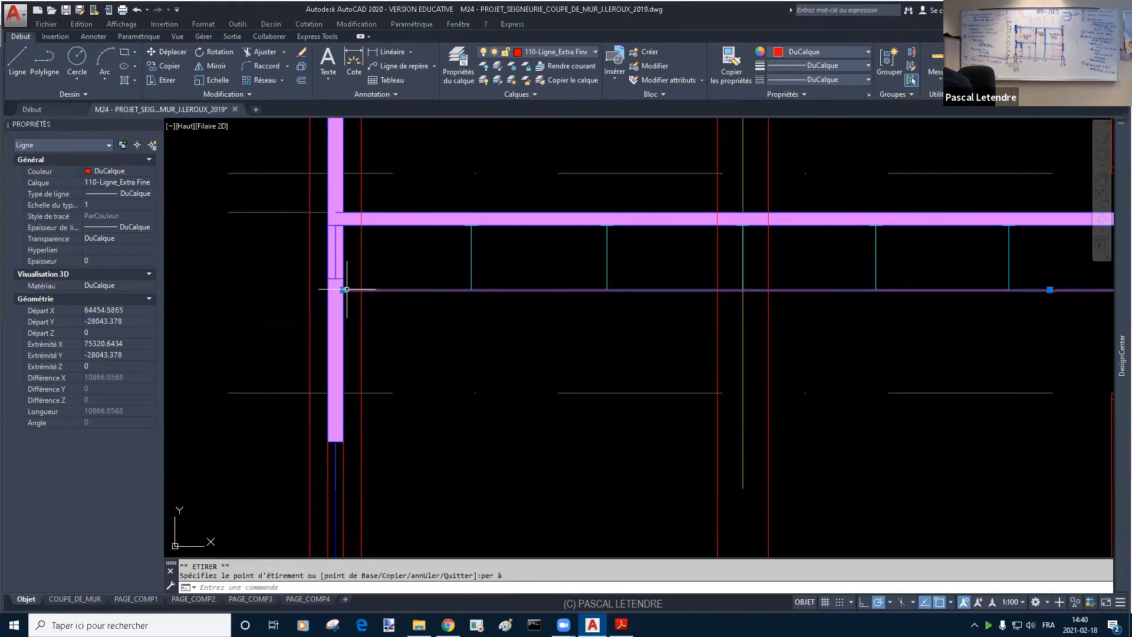
{"action": "key", "text": "Escape"}
{"action": "key", "text": "Escape"}
Step: Move the line under the joists between axes 7 and 9 by 22
{"action": "scroll", "coordinate": [466, 353], "scroll_direction": "down", "scroll_amount": 5}
{"action": "scroll", "coordinate": [472, 323], "scroll_direction": "up", "scroll_amount": 6}
{"action": "scroll", "coordinate": [461, 329], "scroll_direction": "down", "scroll_amount": 2}
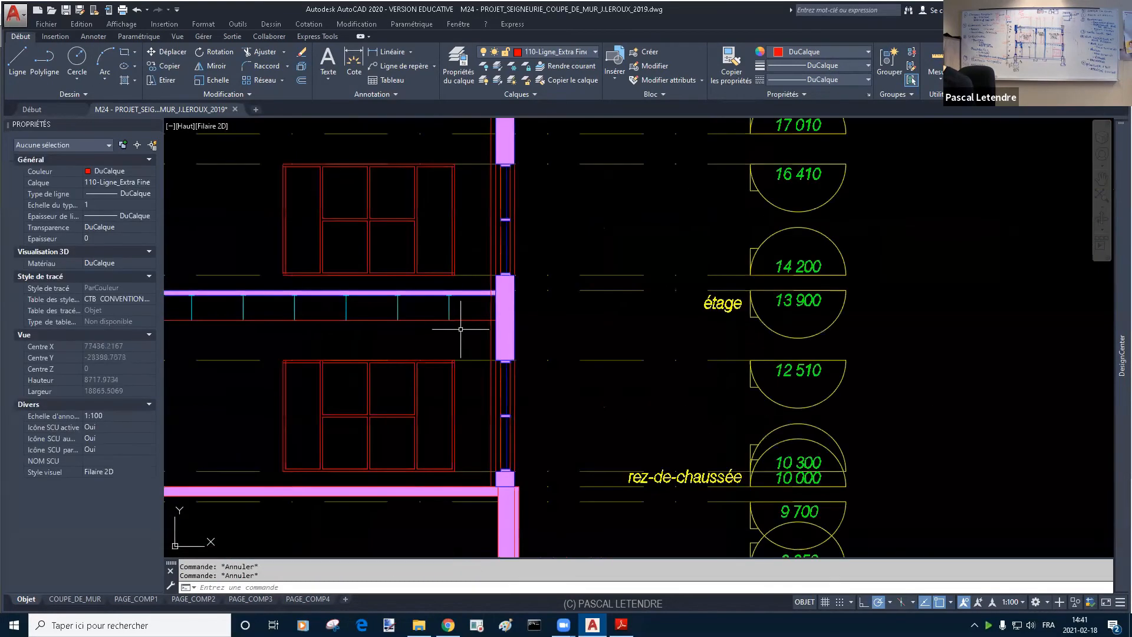
{"action": "middle_click_drag", "start_coordinate": [460, 329], "coordinate": [671, 308]}
{"action": "type", "text": "m"}
{"action": "key", "text": "Return"}
{"action": "left_click", "coordinate": [677, 295]}
{"action": "left_click", "coordinate": [675, 306]}
{"action": "middle_click_drag", "start_coordinate": [556, 322], "coordinate": [1002, 315]}
{"action": "key", "text": "Return"}
{"action": "left_click", "coordinate": [360, 306]}
{"action": "type", "text": "22"}
{"action": "key", "text": "Return"}
Step: Assign the two red lines beneath the joists to the cyan line layer
{"action": "left_click", "coordinate": [379, 291]}
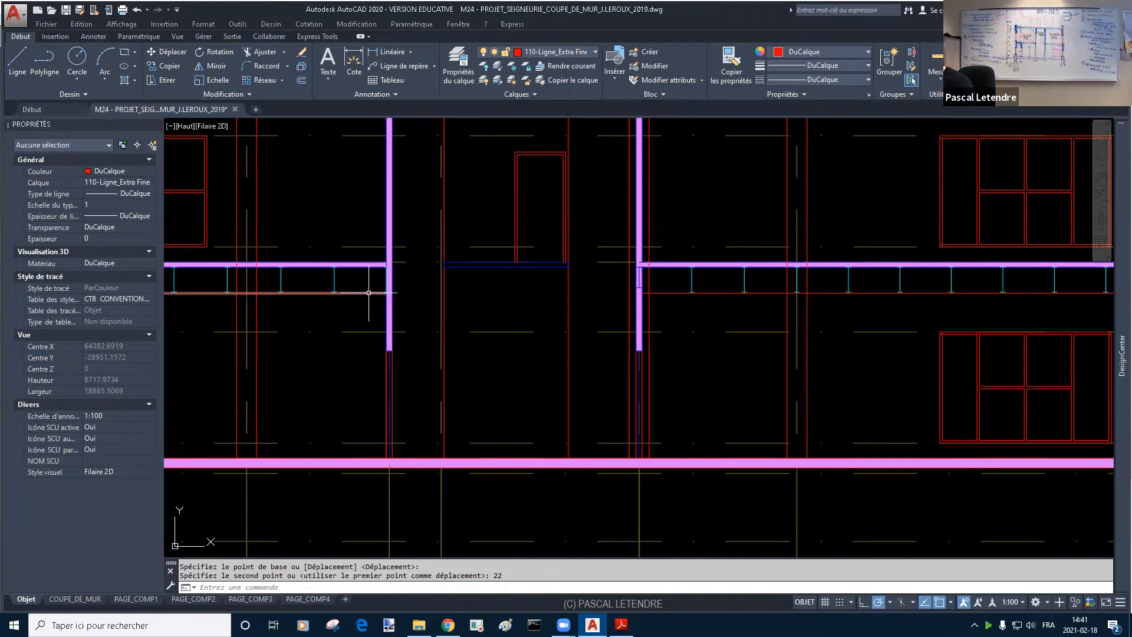
{"action": "left_click", "coordinate": [653, 293]}
{"action": "left_click", "coordinate": [570, 54]}
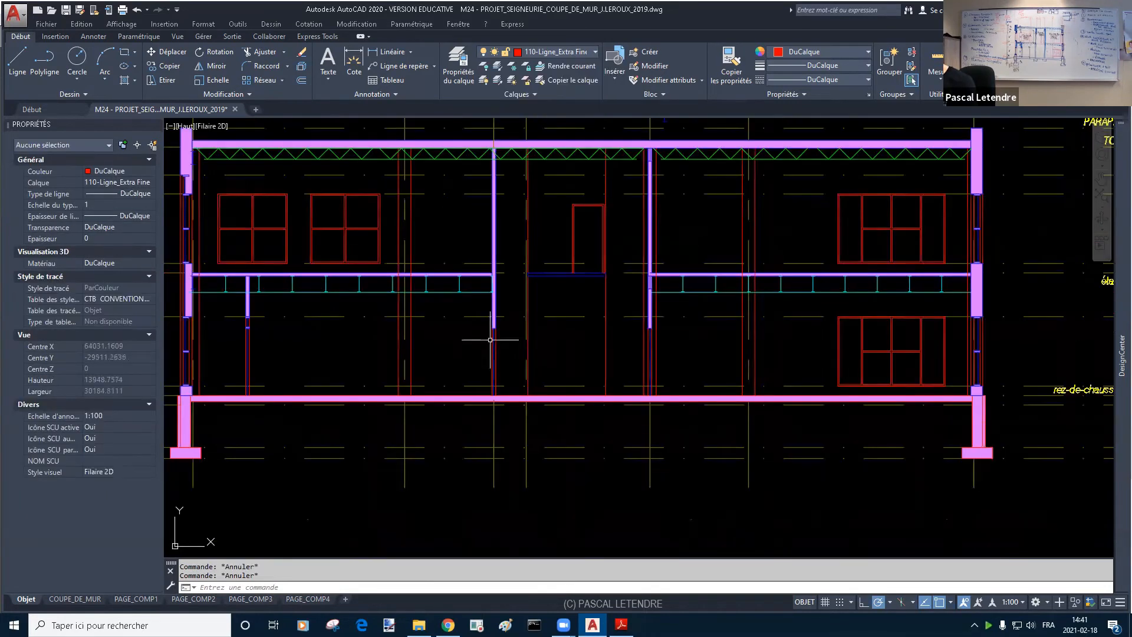
Step: Offset the two lines beneath the joists, between axes 1–4 and 7–9, 600 downward
{"action": "type", "text": "o"}
{"action": "key", "text": "Return"}
{"action": "type", "text": "60"}
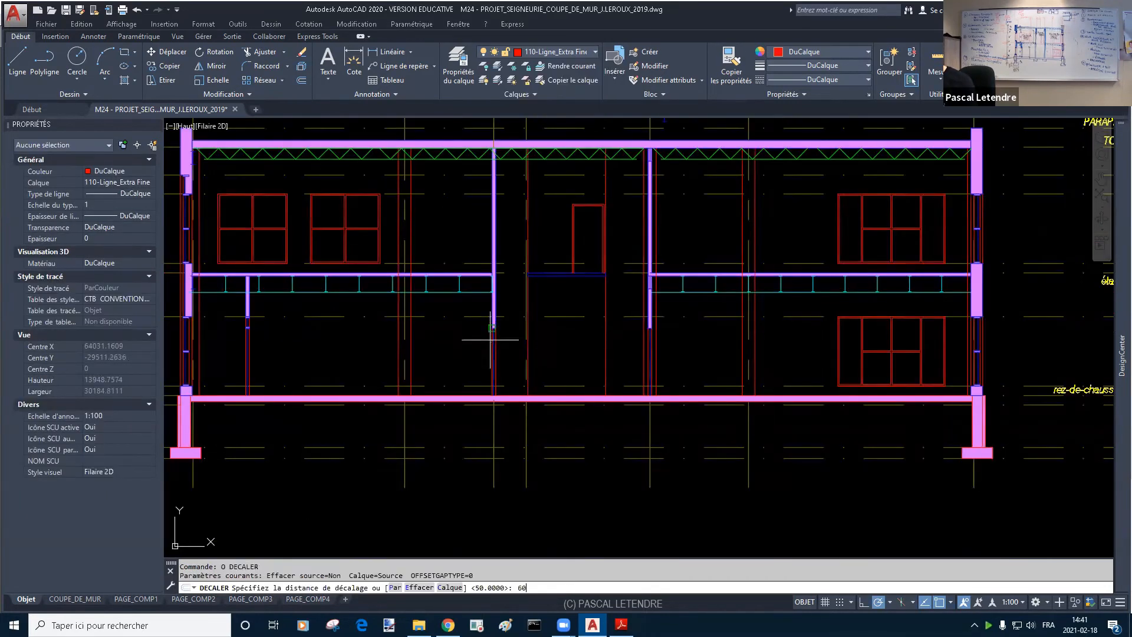
{"action": "type", "text": "0"}
{"action": "key", "text": "Return"}
{"action": "left_click", "coordinate": [444, 292]}
{"action": "left_click", "coordinate": [441, 302]}
{"action": "left_click", "coordinate": [682, 291]}
{"action": "left_click", "coordinate": [670, 291]}
{"action": "left_click", "coordinate": [613, 313]}
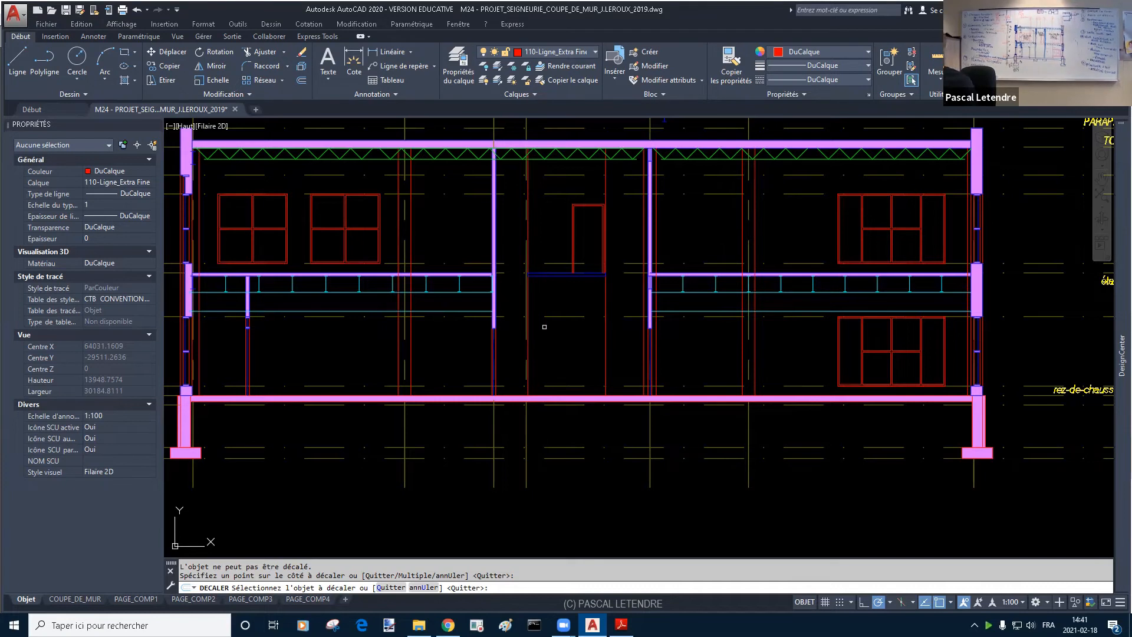
{"action": "key", "text": "Escape"}
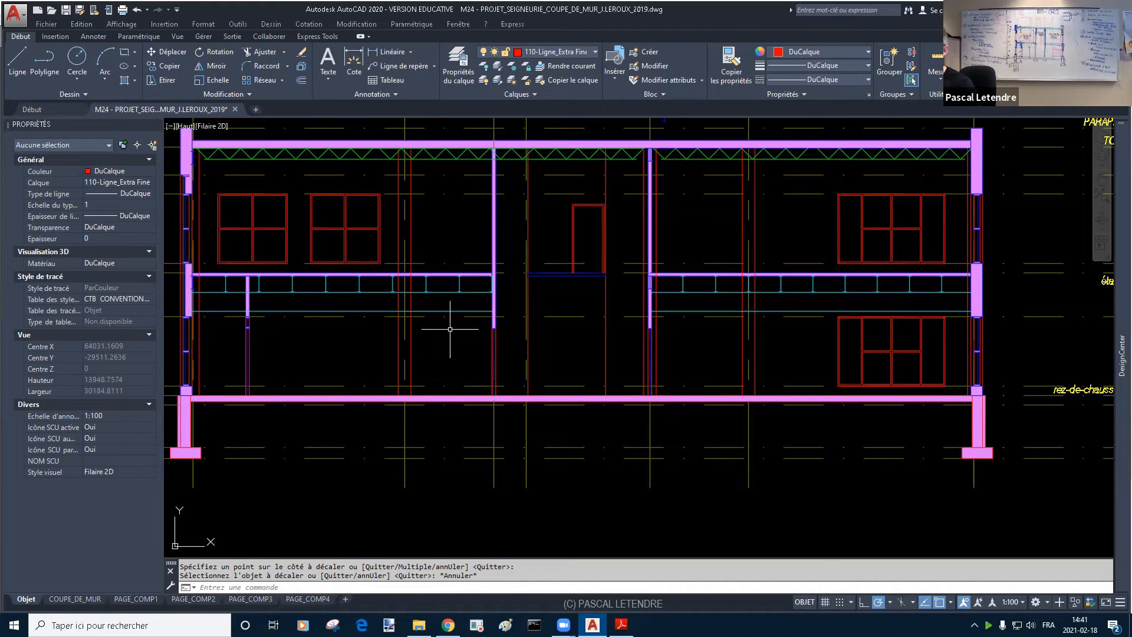
{"action": "middle_click_drag", "start_coordinate": [534, 324], "coordinate": [567, 321]}
{"action": "middle_click_drag", "start_coordinate": [646, 317], "coordinate": [696, 400]}
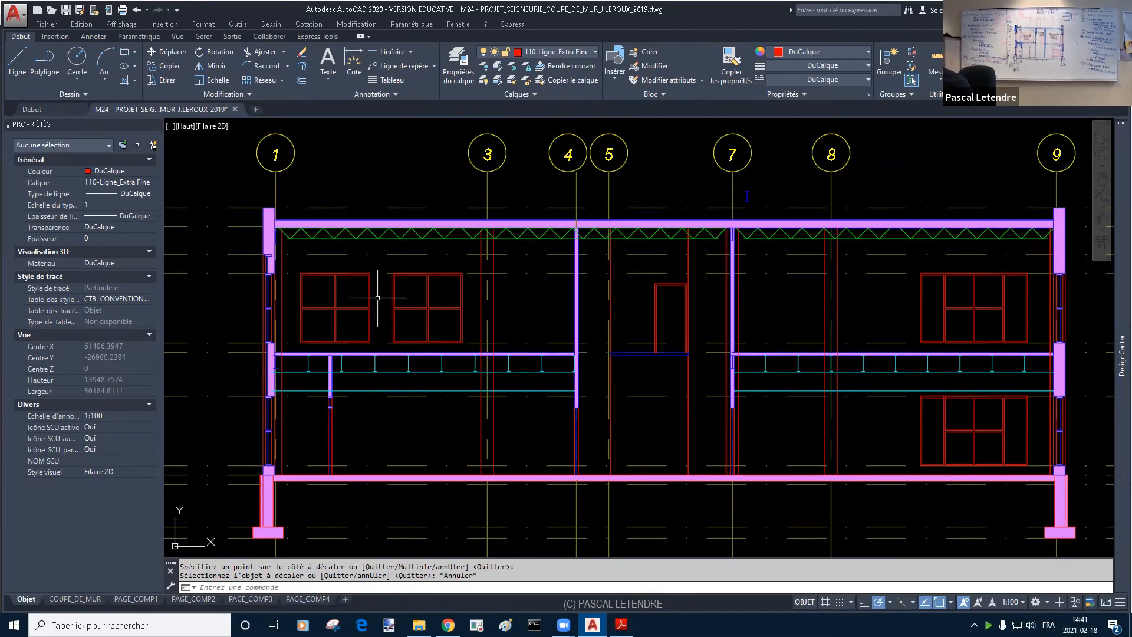
{"action": "key", "text": "Escape"}
{"action": "key", "text": "Escape"}
{"action": "middle_click_drag", "start_coordinate": [367, 263], "coordinate": [375, 277]}
{"action": "type", "text": "o"}
{"action": "key", "text": "Return"}
{"action": "type", "text": "60"}
{"action": "key", "text": "Return"}
{"action": "key", "text": "Return"}
{"action": "key", "text": "Escape"}
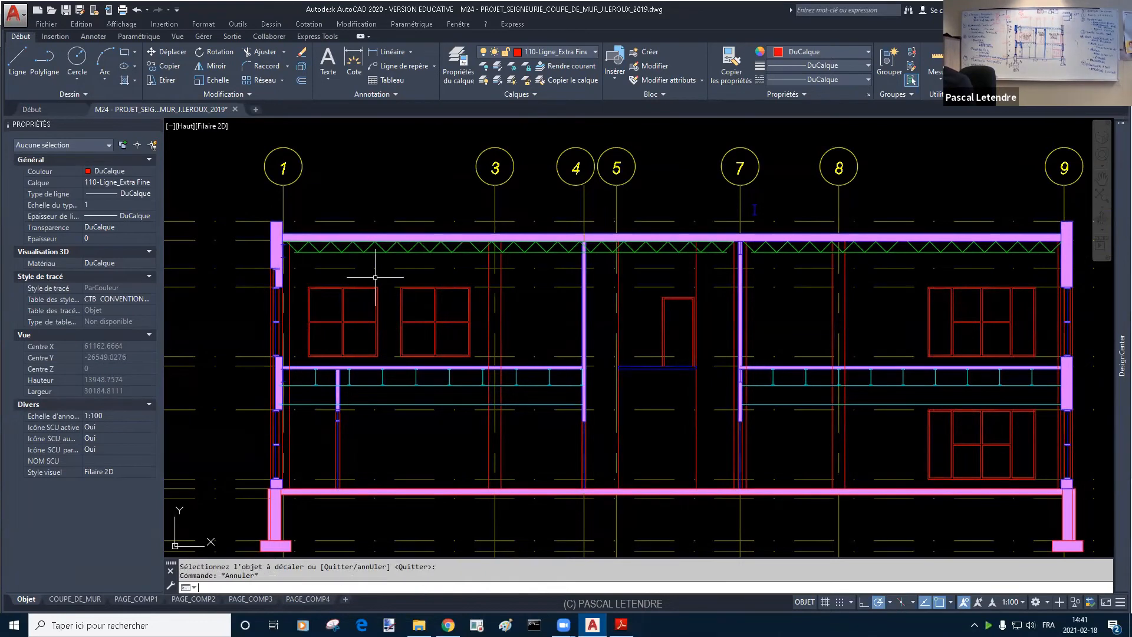
Step: Offset the roof truss's bottom chord between axes 1 and 7 by 600 downward
{"action": "type", "text": "o"}
{"action": "key", "text": "Return"}
{"action": "type", "text": "600"}
{"action": "key", "text": "Return"}
{"action": "left_click", "coordinate": [377, 253]}
{"action": "left_click", "coordinate": [376, 253]}
{"action": "left_click", "coordinate": [375, 260]}
Step: Offset the roof truss's bottom chord between axes 7 and 9 by 600 downward and delete that offset line
{"action": "left_click", "coordinate": [767, 252]}
{"action": "left_click", "coordinate": [766, 263]}
{"action": "middle_click_drag", "start_coordinate": [744, 316], "coordinate": [629, 327]}
{"action": "key", "text": "Escape"}
{"action": "left_click", "coordinate": [677, 282]}
{"action": "key", "text": "Delete"}
{"action": "key", "text": "Escape"}
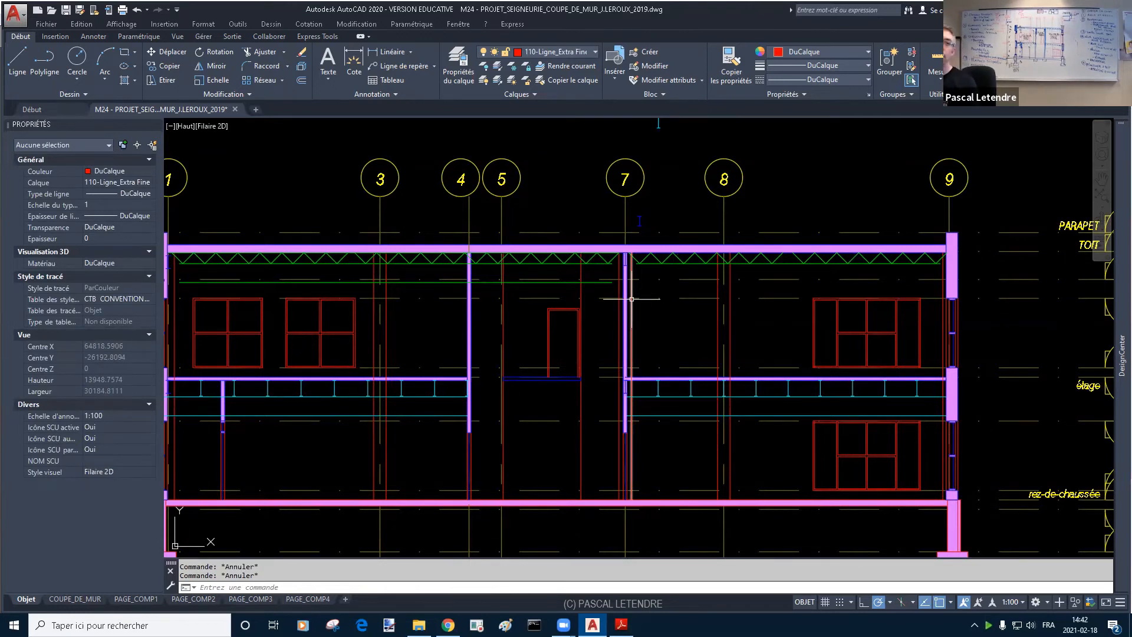
Step: Extend the offset line below the roof truss to the exterior wall at axis 9, using both exterior walls as boundaries
{"action": "middle_click_drag", "start_coordinate": [498, 335], "coordinate": [586, 337]}
{"action": "type", "text": "pr"}
{"action": "key", "text": "Return"}
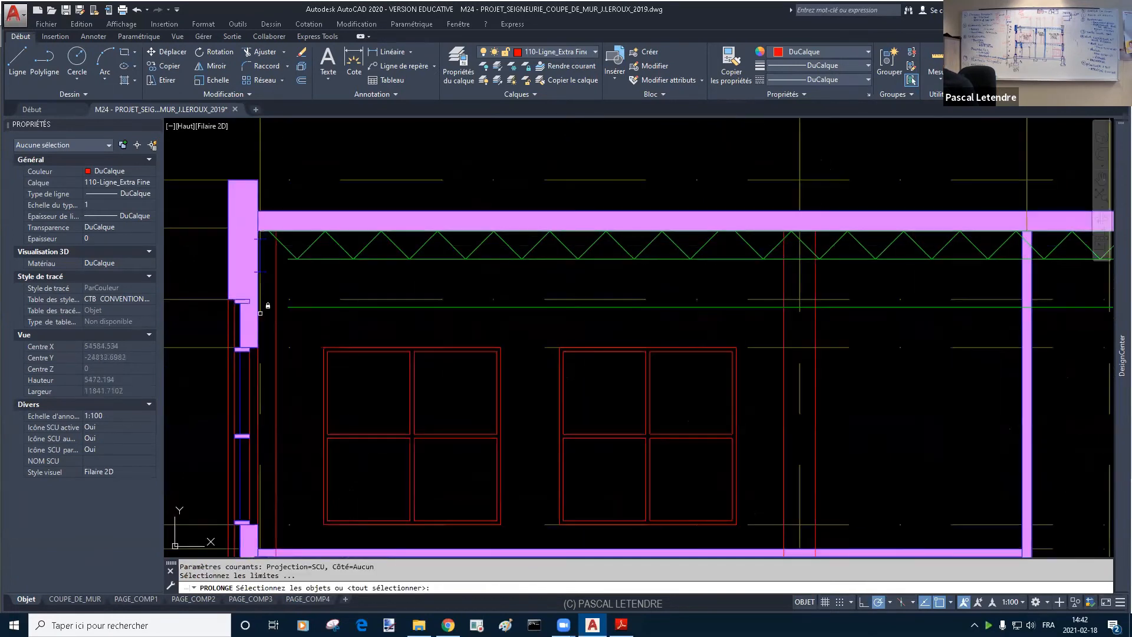
{"action": "left_click", "coordinate": [260, 313]}
{"action": "scroll", "coordinate": [289, 339], "scroll_direction": "down", "scroll_amount": 6}
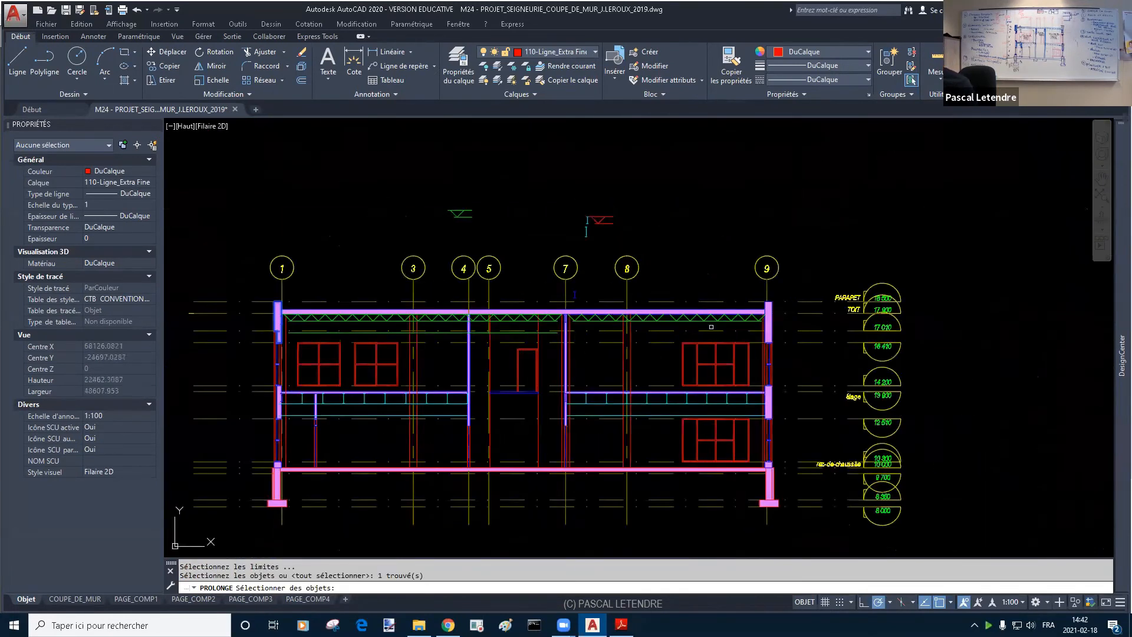
{"action": "scroll", "coordinate": [755, 322], "scroll_direction": "up", "scroll_amount": 6}
{"action": "left_click", "coordinate": [845, 309]}
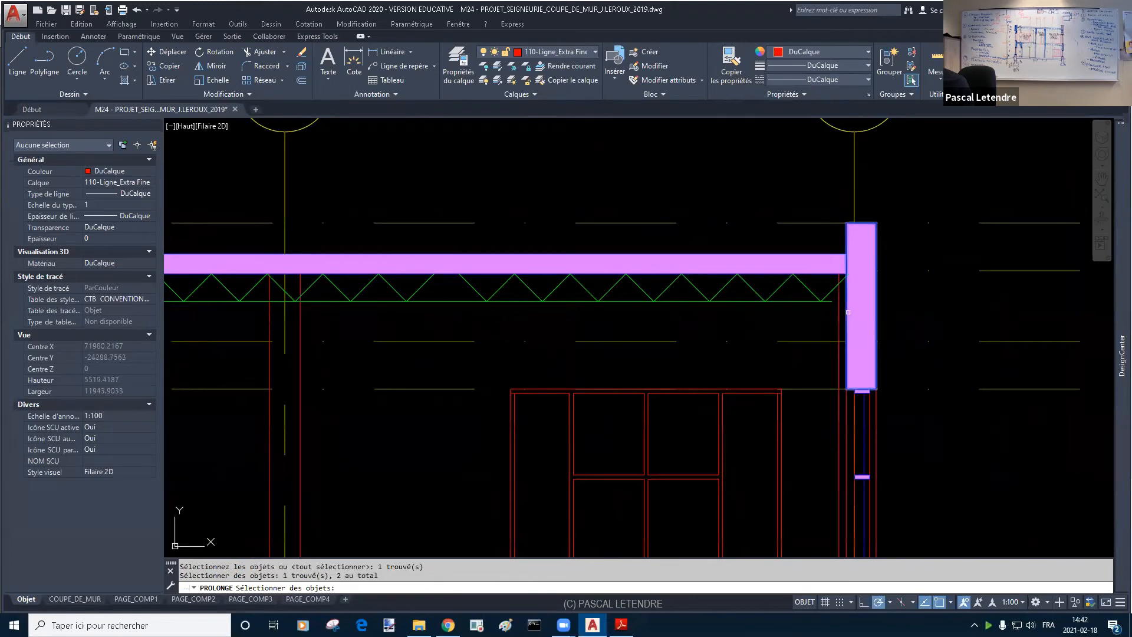
{"action": "key", "text": "Return"}
{"action": "scroll", "coordinate": [391, 357], "scroll_direction": "down", "scroll_amount": 4}
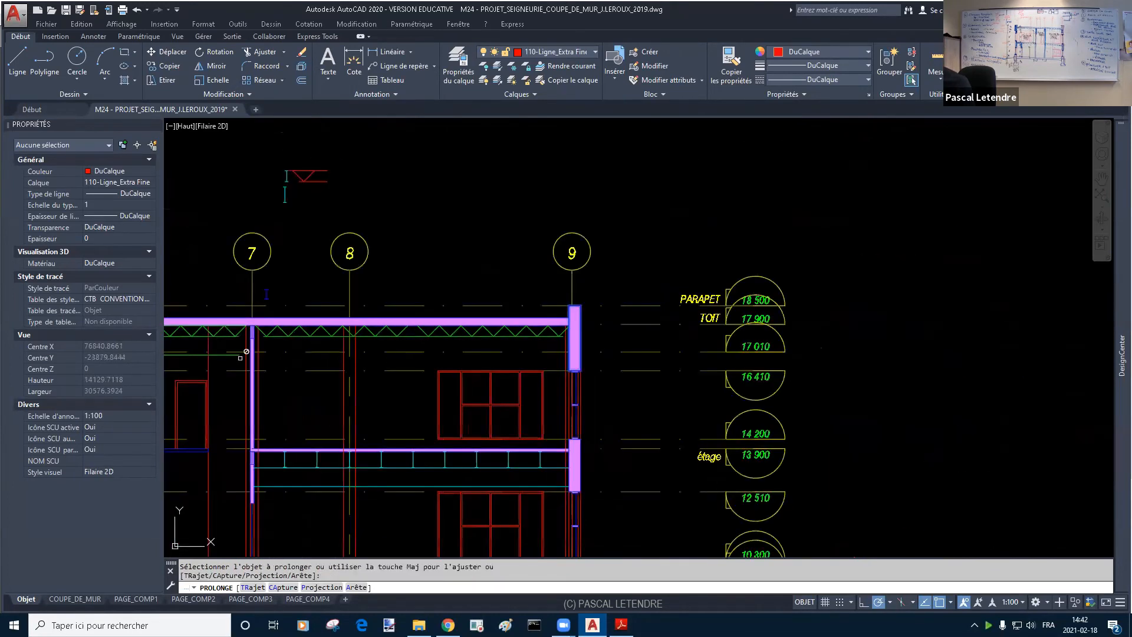
{"action": "left_click", "coordinate": [222, 357]}
{"action": "middle_click_drag", "start_coordinate": [222, 359], "coordinate": [318, 335]}
Step: Extend the other end of the line below the roof truss to the exterior wall at axis 1
{"action": "key", "text": "Return"}
{"action": "key", "text": "Return"}
{"action": "key", "text": "Return"}
{"action": "left_click", "coordinate": [286, 335]}
{"action": "key", "text": "Escape"}
Step: Match the properties of the cyan line below the joists onto the green line below the roof truss
{"action": "left_click", "coordinate": [731, 65]}
{"action": "left_click", "coordinate": [505, 468]}
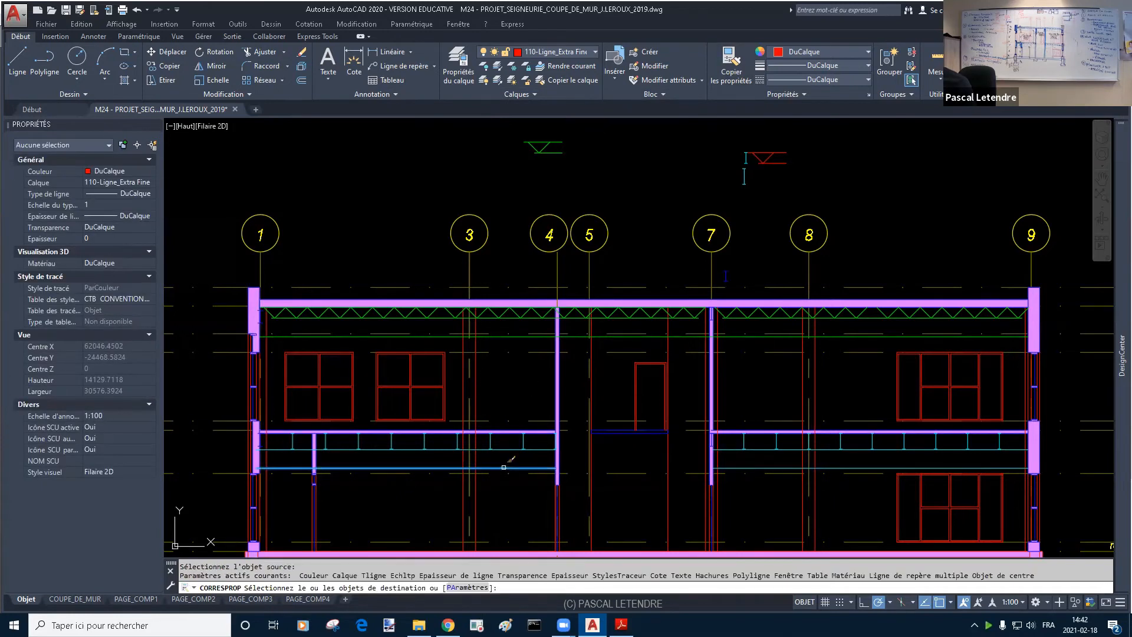
{"action": "left_click", "coordinate": [516, 337]}
{"action": "key", "text": "Escape"}
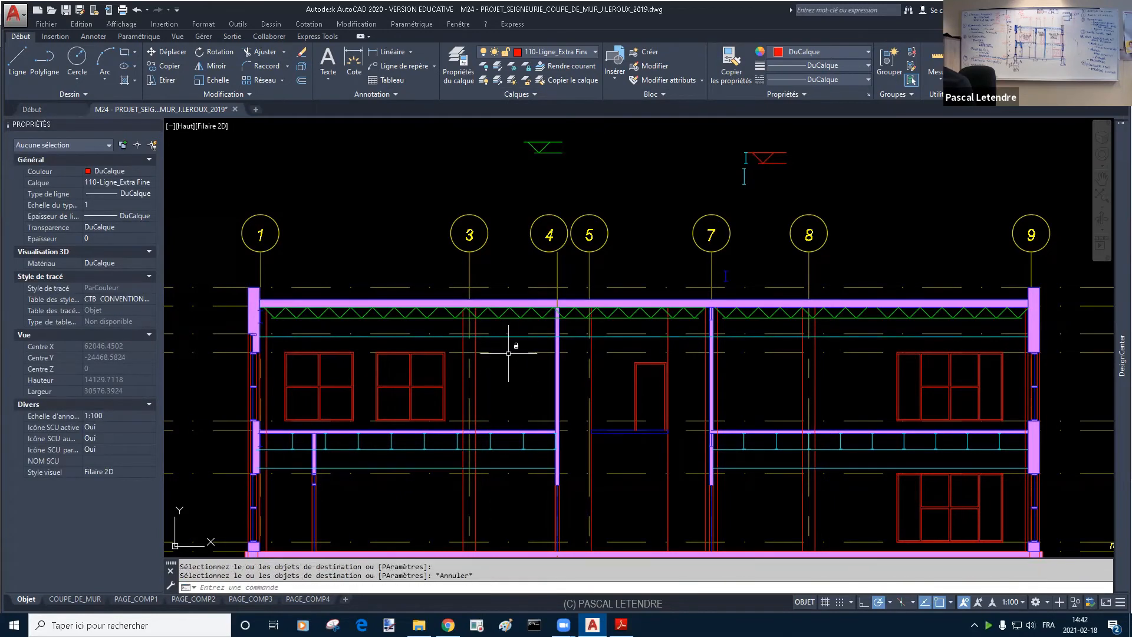
{"action": "scroll", "coordinate": [517, 341], "scroll_direction": "down", "scroll_amount": 2}
{"action": "middle_click_drag", "start_coordinate": [561, 363], "coordinate": [517, 345]}
{"action": "key", "text": "Escape"}
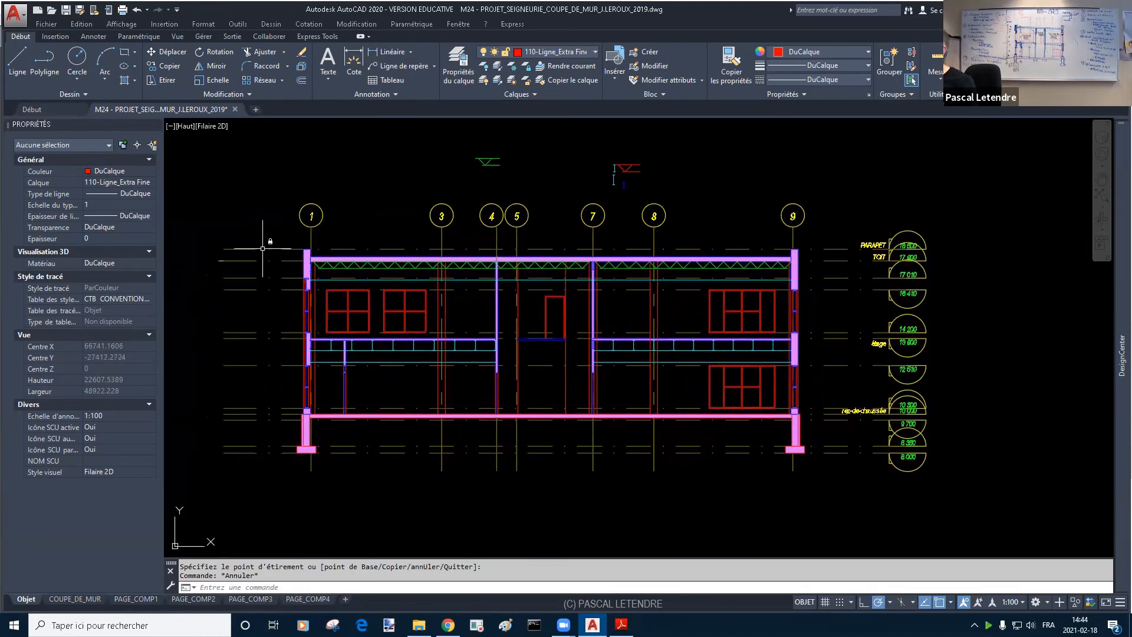
Step: Place a vertical linear dimension between the 8 000 and 8 350 level lines beside the axis 9 footing
{"action": "left_click", "coordinate": [390, 52]}
{"action": "scroll", "coordinate": [253, 454], "scroll_direction": "up", "scroll_amount": 5}
{"action": "middle_click_drag", "start_coordinate": [247, 478], "coordinate": [278, 462]}
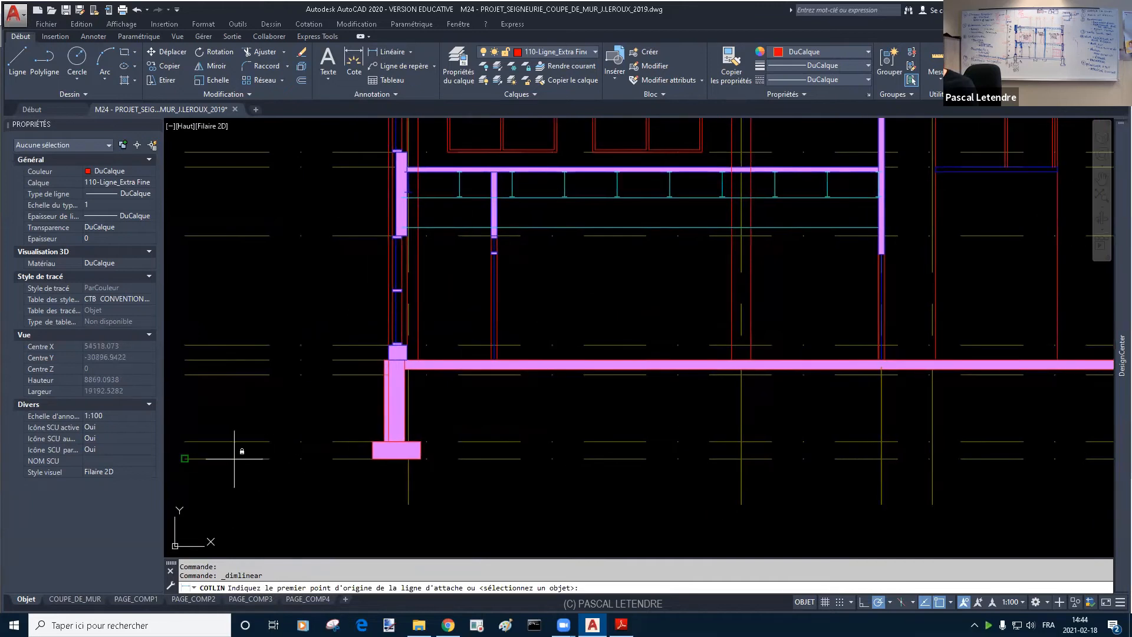
{"action": "scroll", "coordinate": [758, 463], "scroll_direction": "down", "scroll_amount": 4}
{"action": "scroll", "coordinate": [568, 354], "scroll_direction": "up", "scroll_amount": 4}
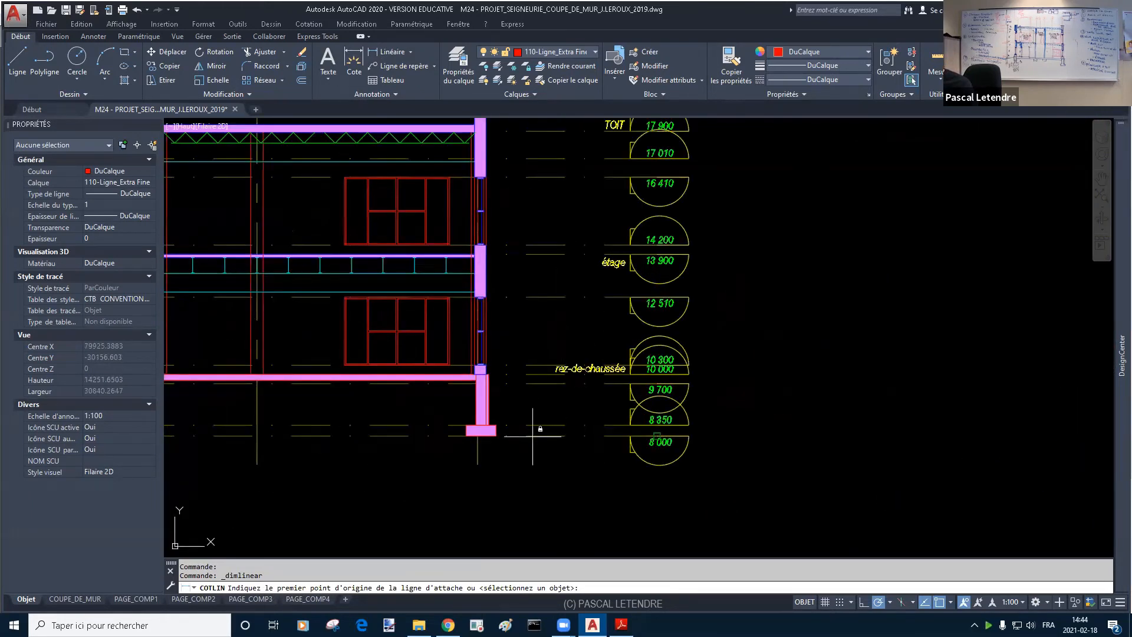
{"action": "type", "text": "pro"}
{"action": "key", "text": "Return"}
{"action": "left_click", "coordinate": [534, 425]}
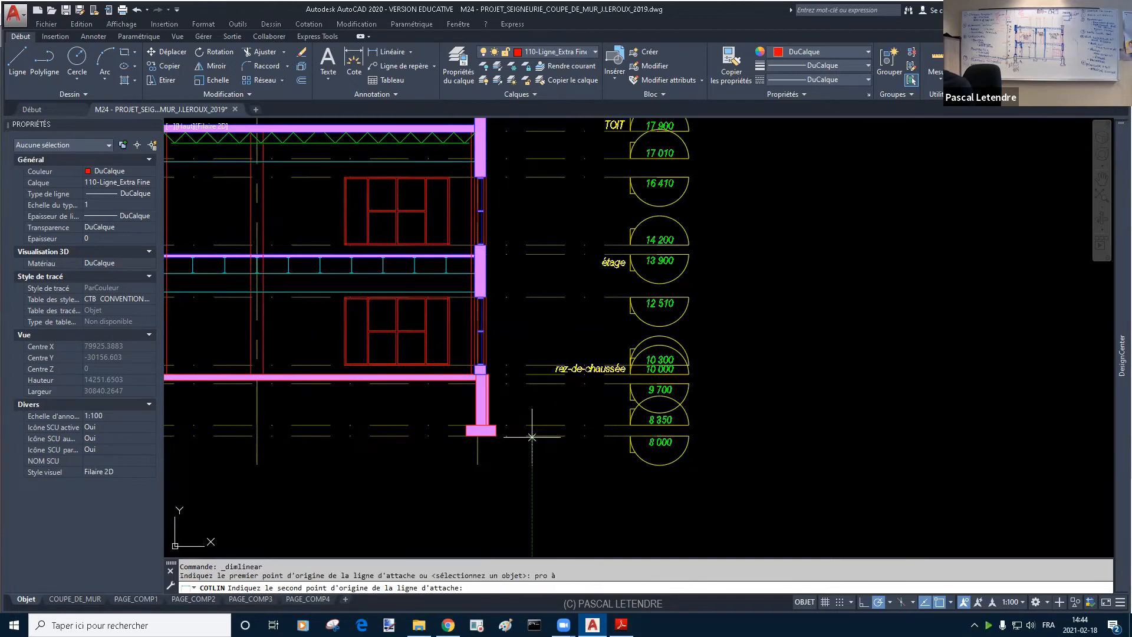
{"action": "left_click", "coordinate": [533, 403]}
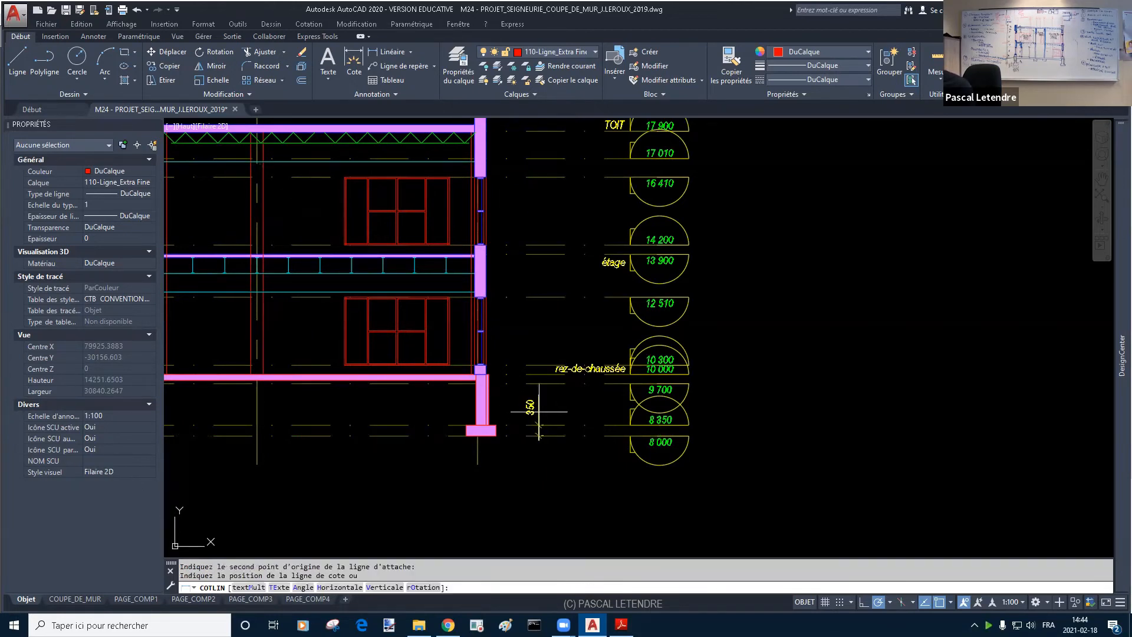
{"action": "left_click", "coordinate": [535, 411]}
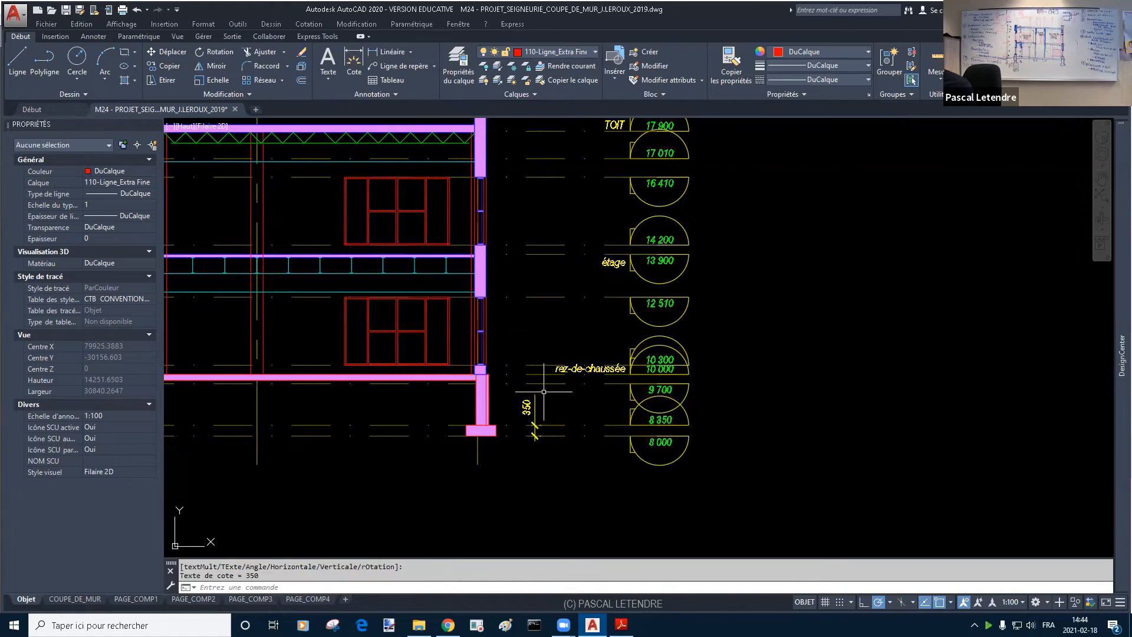
Step: Continue the vertical dimension chain from the footing dimension to the 9 700 and 10 000 level lines, using perpendicular snaps
{"action": "left_click", "coordinate": [93, 36]}
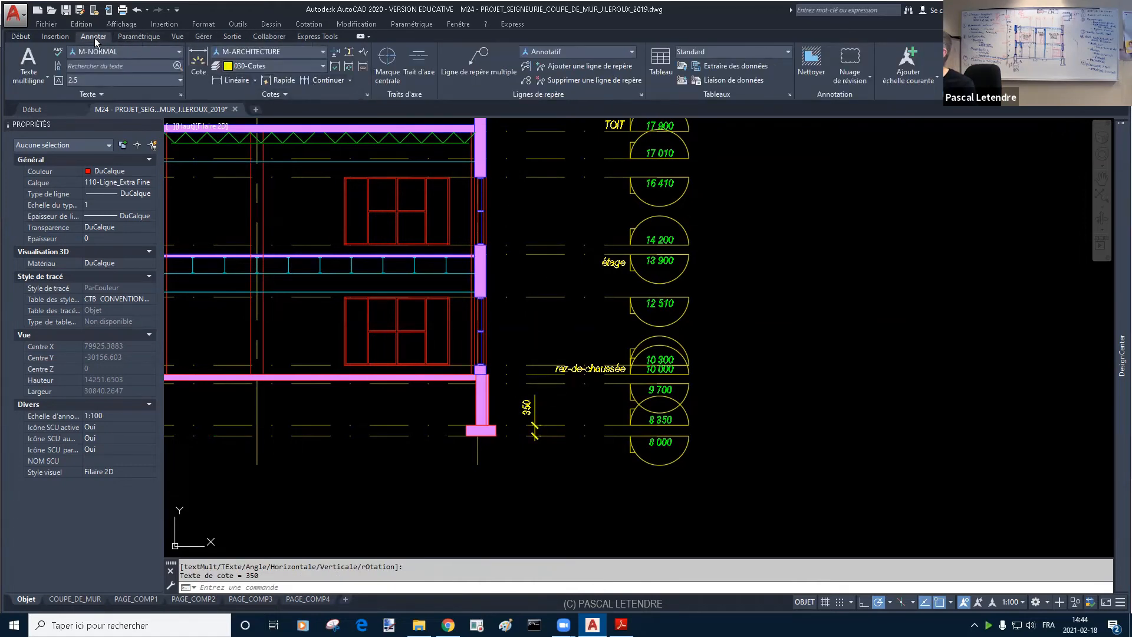
{"action": "left_click", "coordinate": [325, 80]}
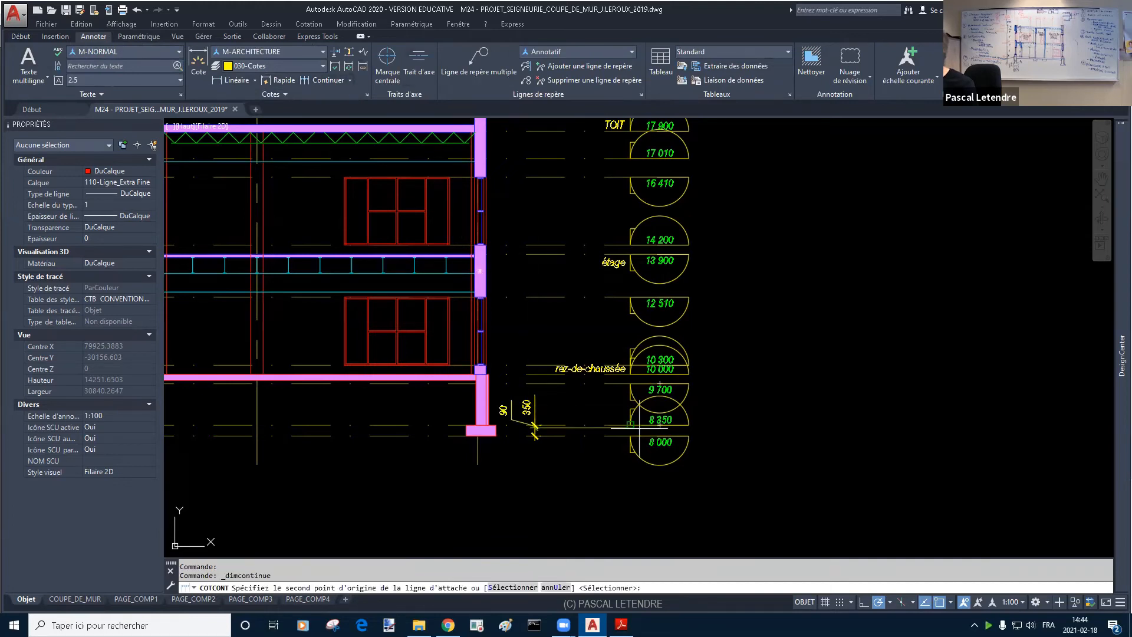
{"action": "type", "text": "per à"}
{"action": "key", "text": "Return"}
{"action": "left_click", "coordinate": [550, 381]}
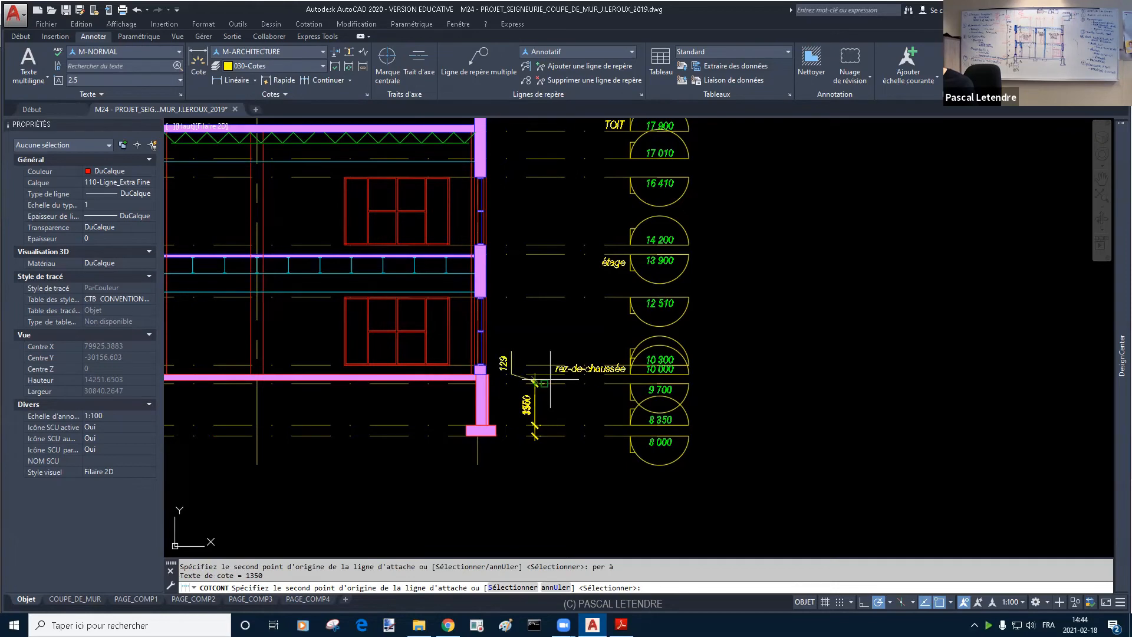
{"action": "right_click", "coordinate": [551, 381], "text": "shift"}
{"action": "left_click", "coordinate": [581, 298]}
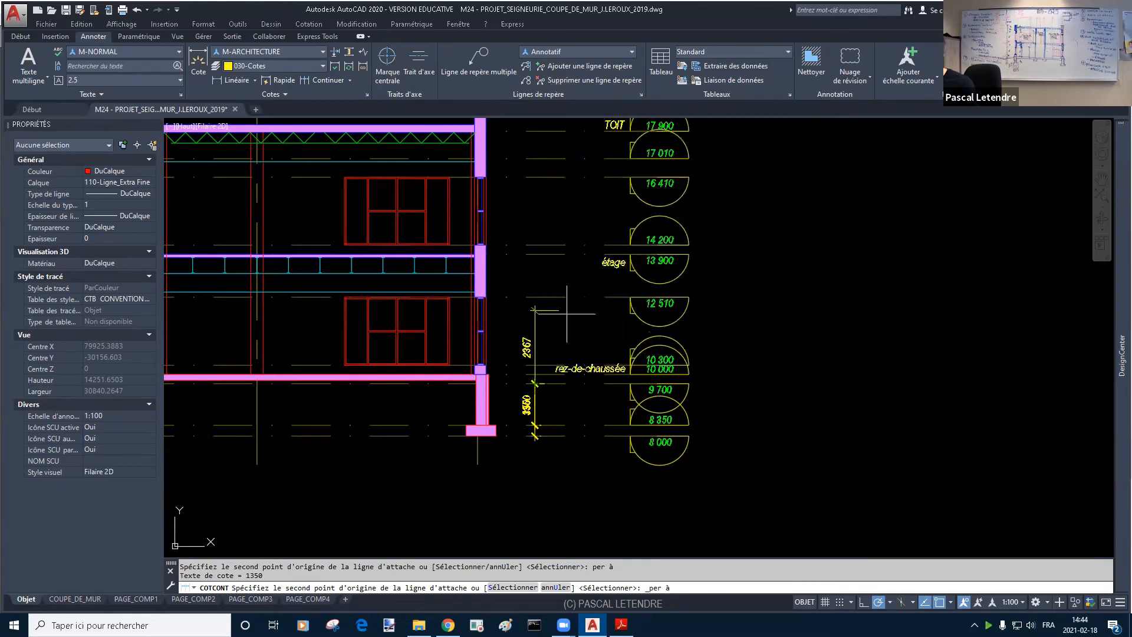
{"action": "left_click", "coordinate": [548, 371]}
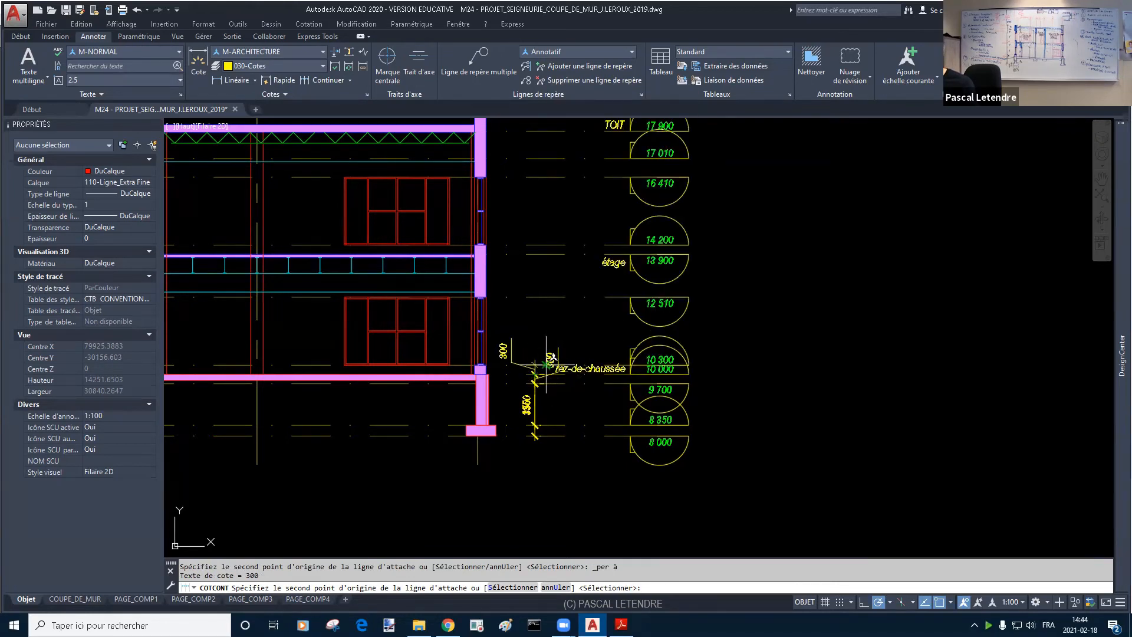
Step: Continue the dimension chain upward to the 10 300, 12 510, 13 900 and 14 200 level lines with perpendicular snaps
{"action": "scroll", "coordinate": [542, 362], "scroll_direction": "up", "scroll_amount": 4}
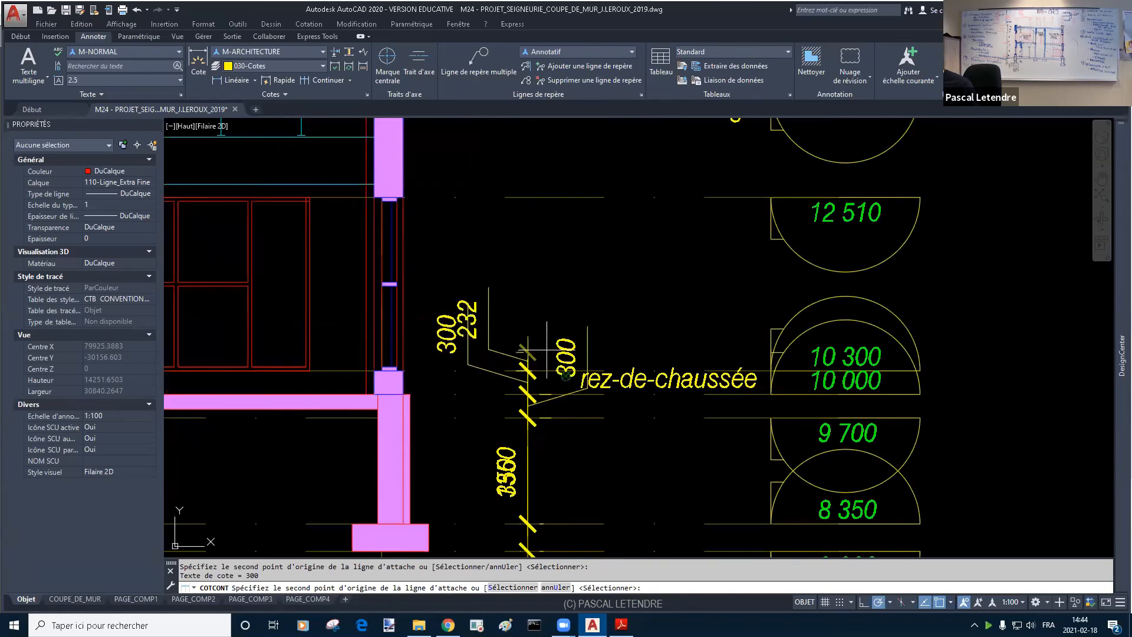
{"action": "type", "text": "per"}
{"action": "left_click", "coordinate": [551, 198]}
{"action": "middle_click_drag", "start_coordinate": [559, 227], "coordinate": [550, 505]}
{"action": "type", "text": "per"}
{"action": "left_click", "coordinate": [558, 367]}
{"action": "type", "text": "per"}
{"action": "left_click", "coordinate": [563, 343]}
Step: Finish the dimension chain through the 16 410, 17 010 and 17 900 levels up to the 18 500 parapet line
{"action": "middle_click_drag", "start_coordinate": [547, 202], "coordinate": [537, 346]}
{"action": "left_click", "coordinate": [539, 313]}
{"action": "left_click", "coordinate": [541, 266]}
{"action": "right_click", "coordinate": [540, 266], "text": "shift"}
{"action": "left_click", "coordinate": [572, 474]}
{"action": "left_click", "coordinate": [560, 195]}
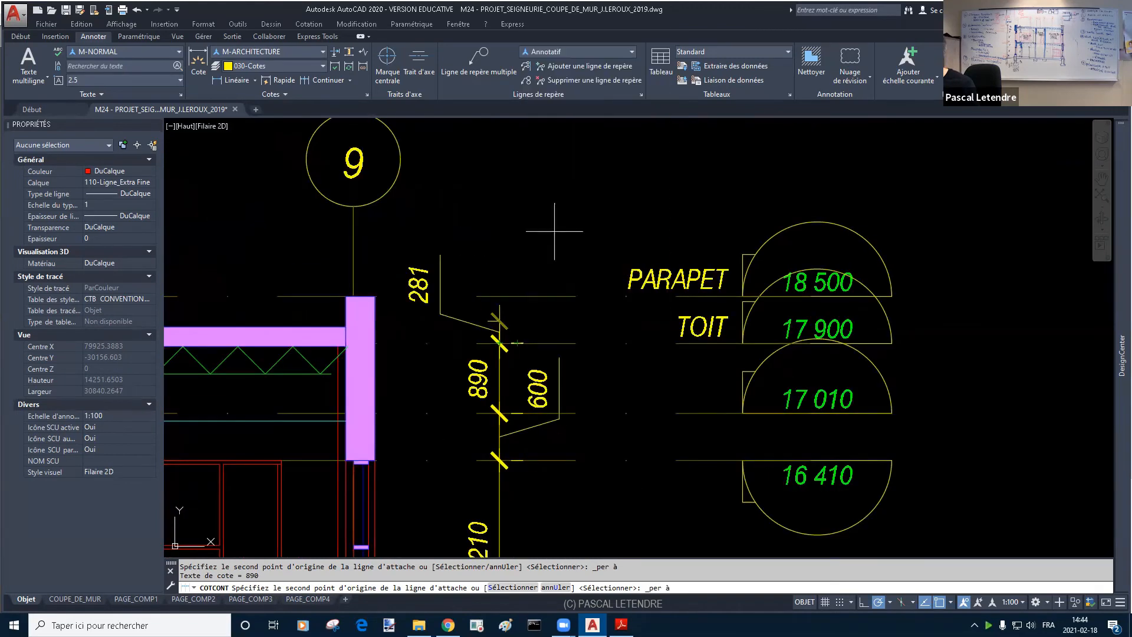
{"action": "left_click", "coordinate": [533, 296]}
{"action": "key", "text": "Escape"}
Step: Move the text of the 350 footing dimension below the 8 000 level line, clear of the neighbouring 1350 text
{"action": "scroll", "coordinate": [532, 181], "scroll_direction": "down", "scroll_amount": 2}
{"action": "middle_click_drag", "start_coordinate": [538, 499], "coordinate": [494, 393]}
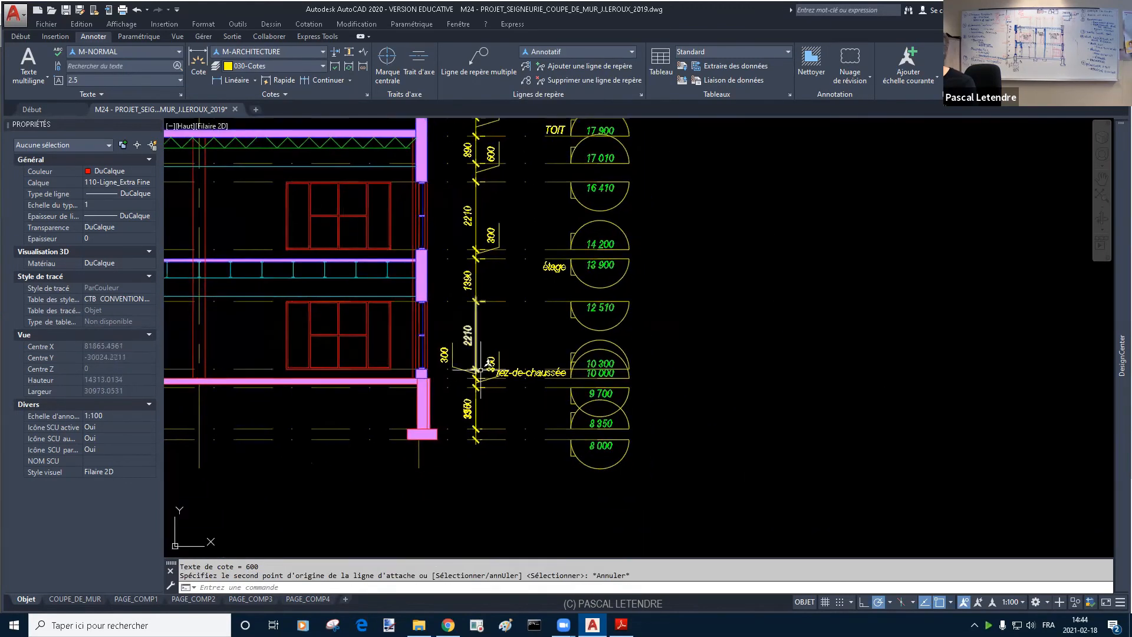
{"action": "scroll", "coordinate": [488, 412], "scroll_direction": "up", "scroll_amount": 4}
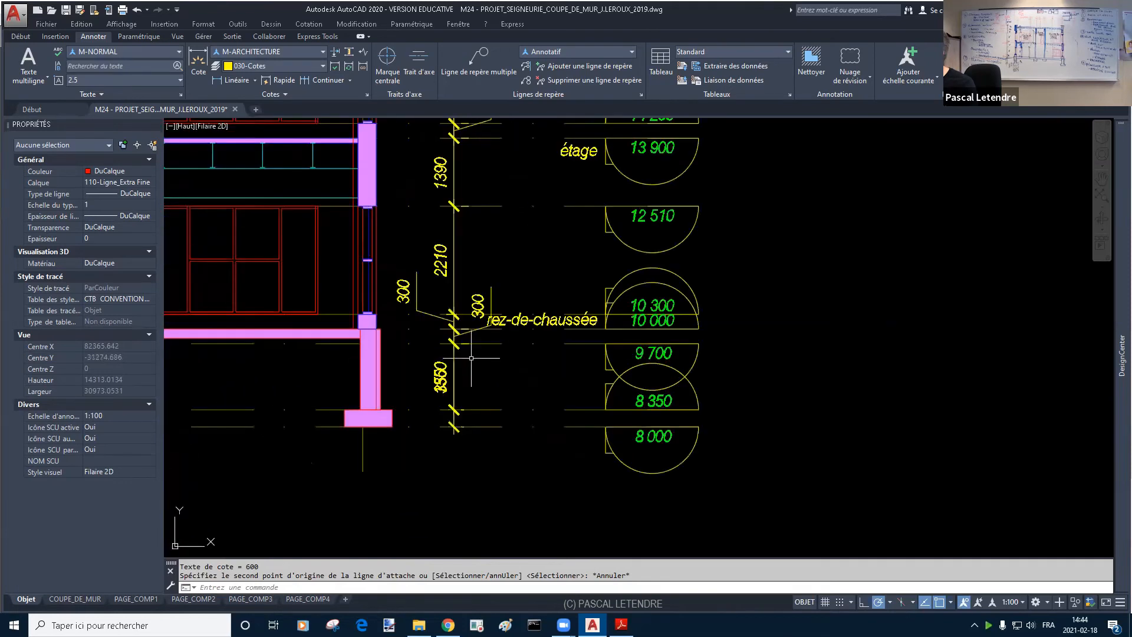
{"action": "left_click", "coordinate": [413, 345]}
{"action": "left_click", "coordinate": [407, 337]}
{"action": "middle_click_drag", "start_coordinate": [415, 353], "coordinate": [425, 321]}
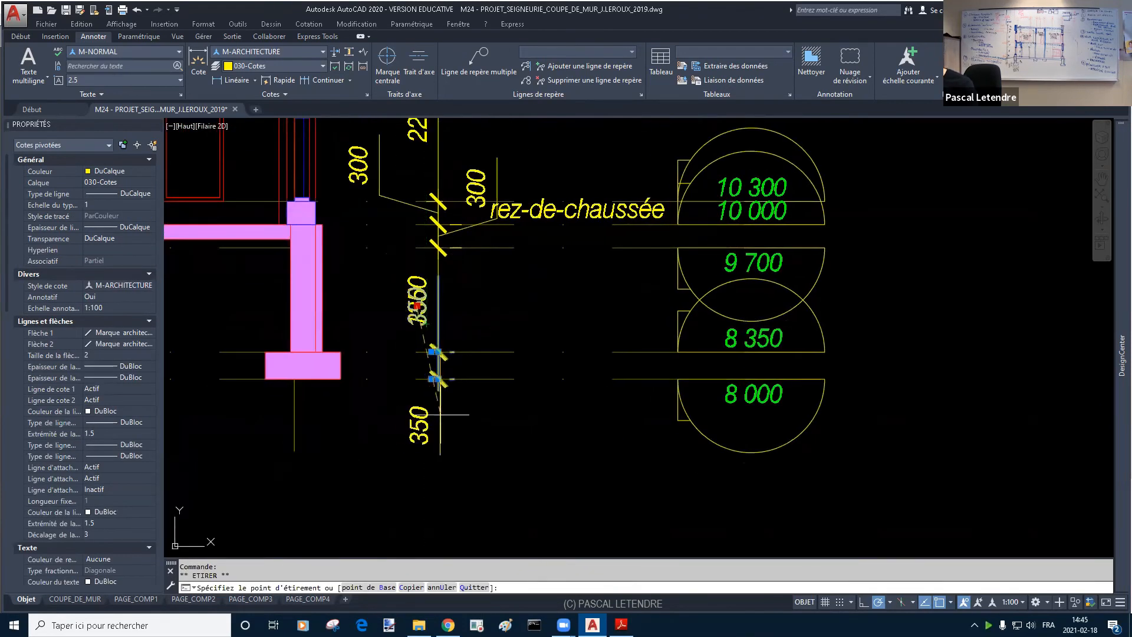
{"action": "left_click", "coordinate": [438, 393]}
{"action": "key", "text": "Escape"}
Step: Stretch the level markers, line ends and dimension chain beside axis 9 horizontally away from the building to free up space
{"action": "scroll", "coordinate": [513, 442], "scroll_direction": "down", "scroll_amount": 4}
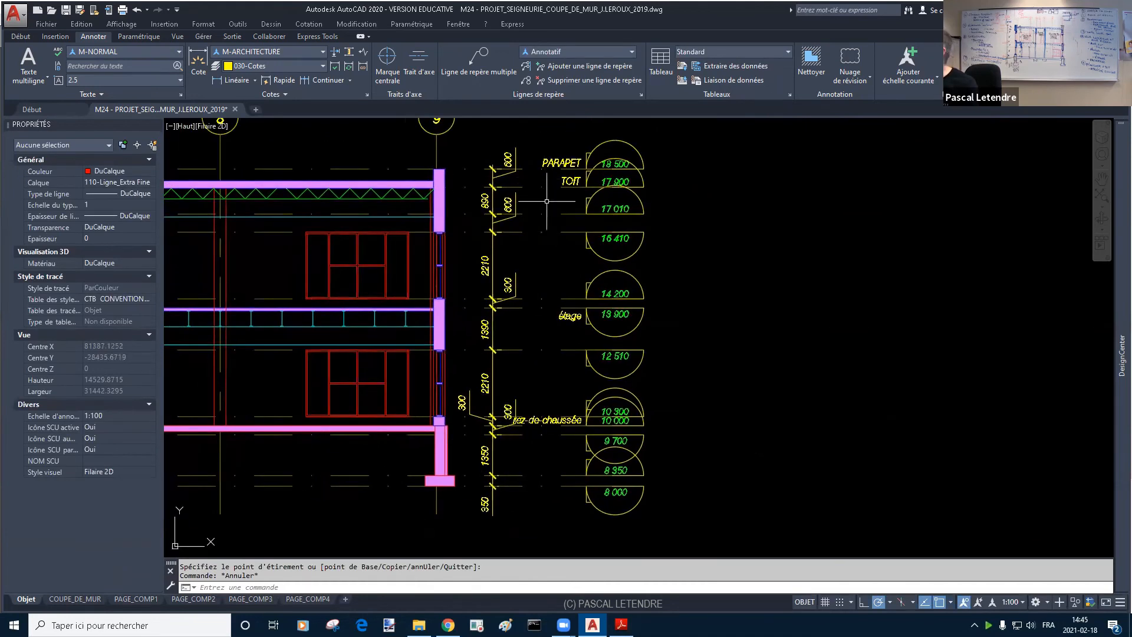
{"action": "middle_click_drag", "start_coordinate": [539, 451], "coordinate": [553, 450]}
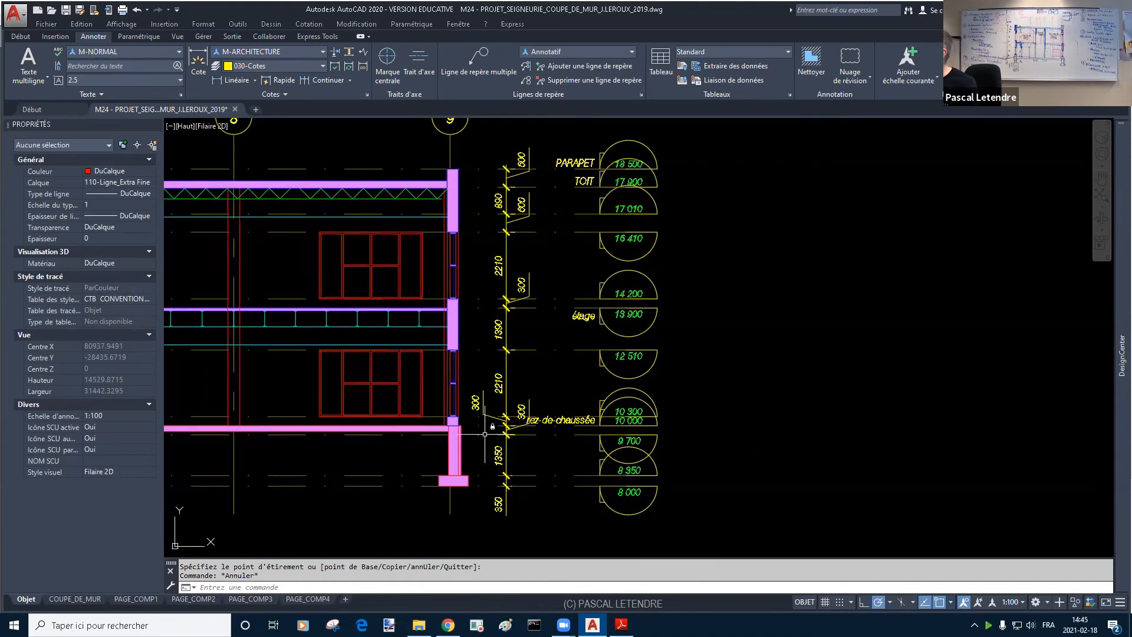
{"action": "middle_click_drag", "start_coordinate": [512, 344], "coordinate": [500, 332]}
{"action": "key", "text": "Escape"}
{"action": "type", "text": "s"}
{"action": "key", "text": "Return"}
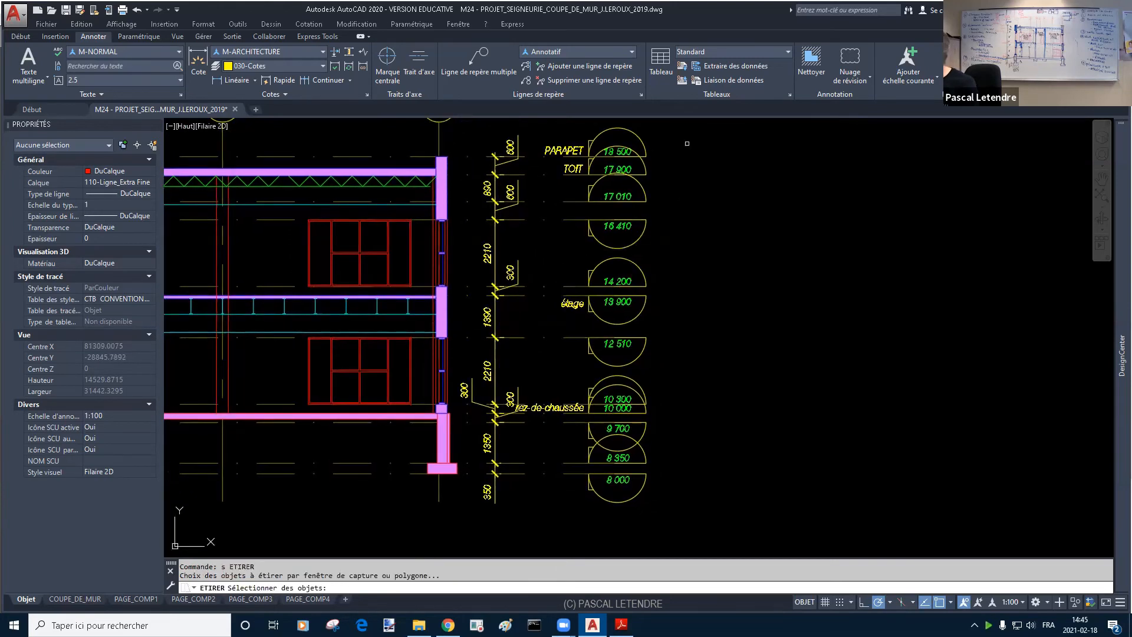
{"action": "left_click", "coordinate": [688, 124]}
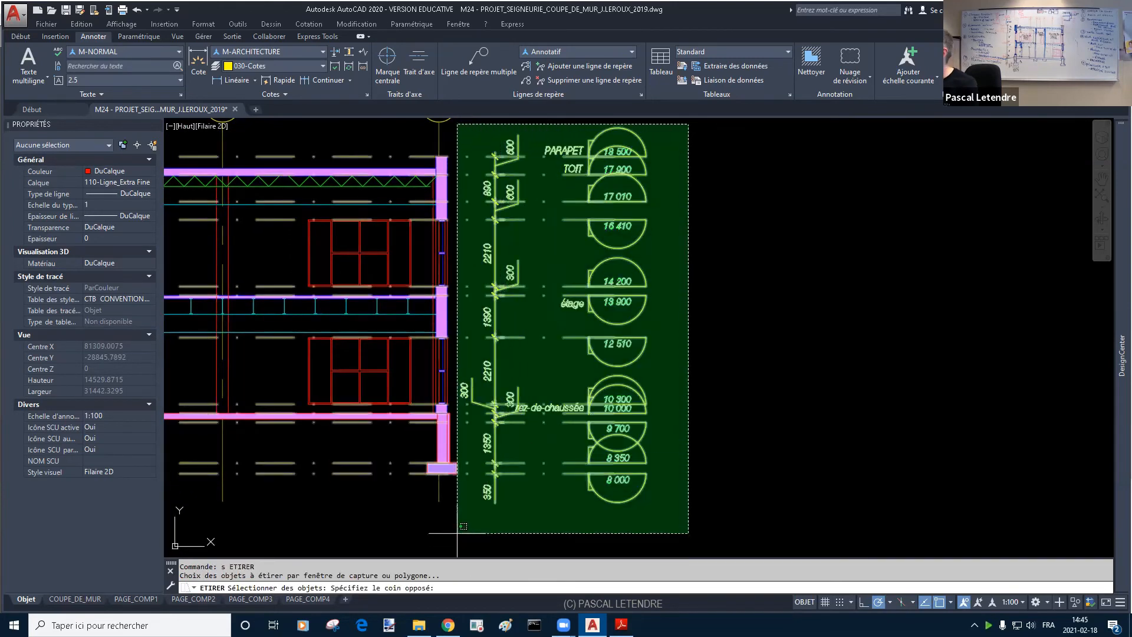
{"action": "left_click", "coordinate": [484, 533]}
{"action": "key", "text": "Return"}
{"action": "left_click", "coordinate": [484, 533]}
{"action": "left_click", "coordinate": [521, 532]}
{"action": "key", "text": "Escape"}
{"action": "key", "text": "Escape"}
{"action": "type", "text": "pl"}
{"action": "key", "text": "Return"}
{"action": "key", "text": "Escape"}
{"action": "key", "text": "Escape"}
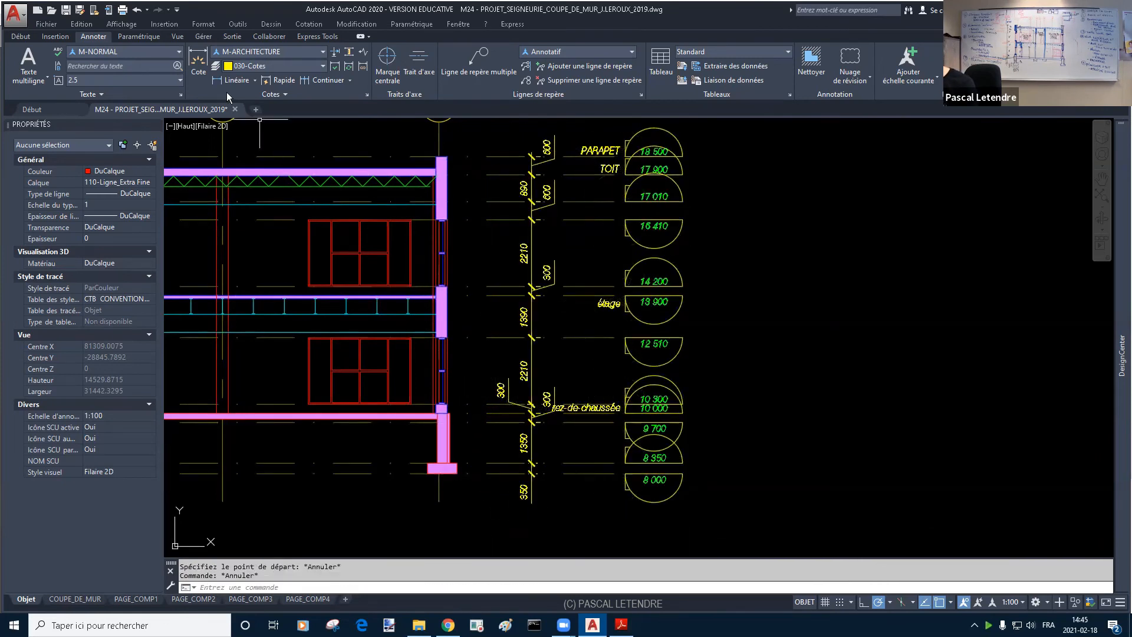
Step: Place a vertical linear dimension from the 8 000 level line to the 10 000 line, between the wall and the existing chain
{"action": "left_click", "coordinate": [233, 80]}
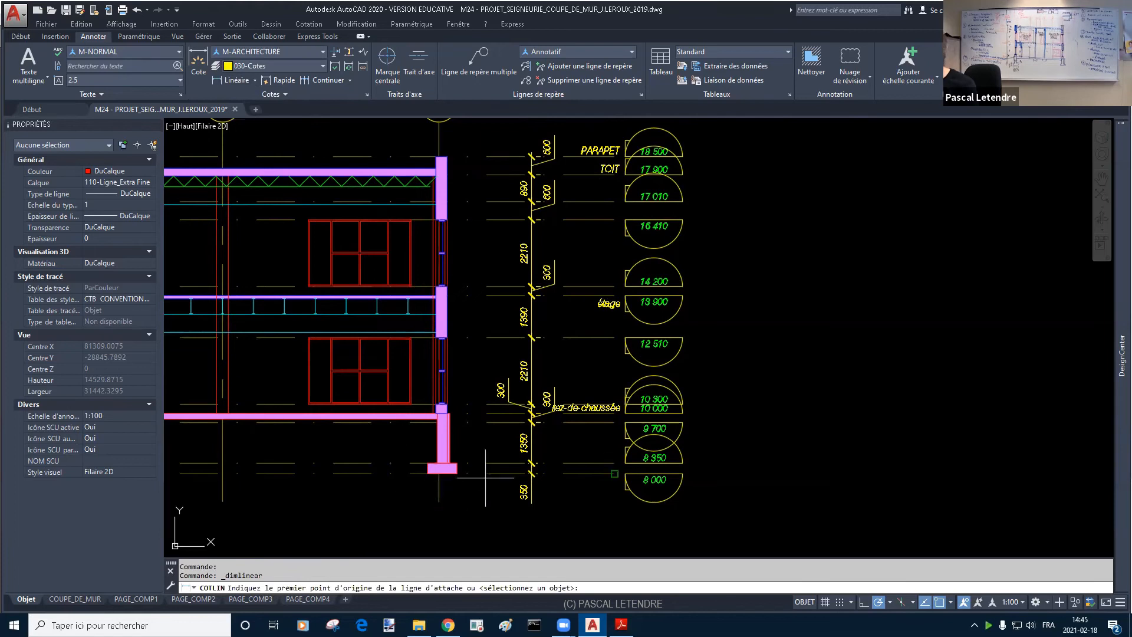
{"action": "type", "text": "pro à"}
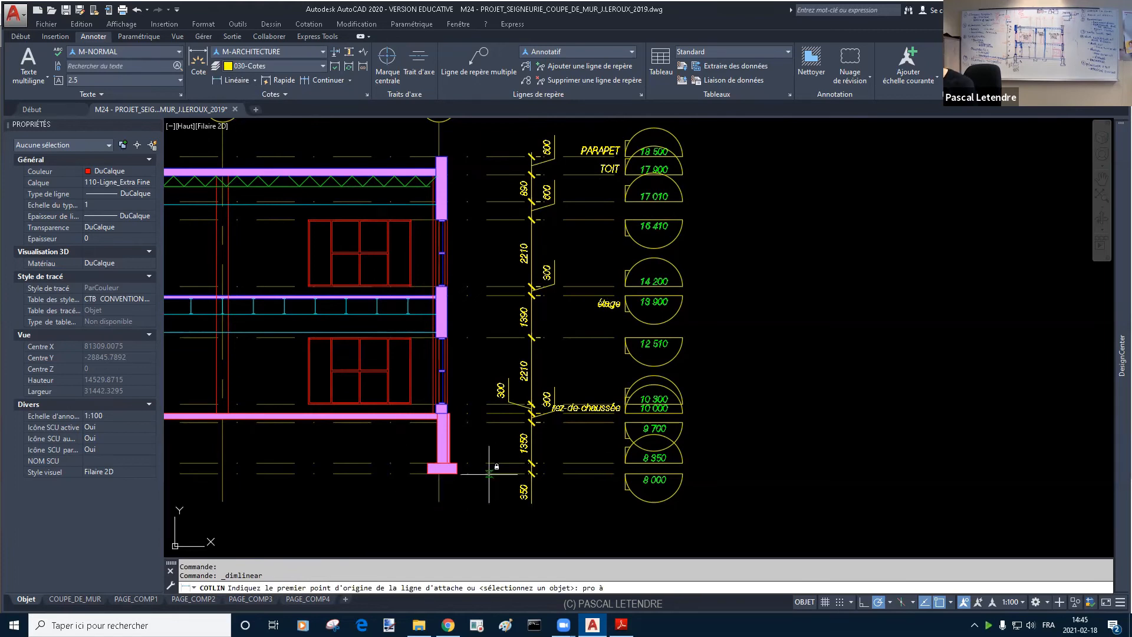
{"action": "left_click", "coordinate": [488, 473]}
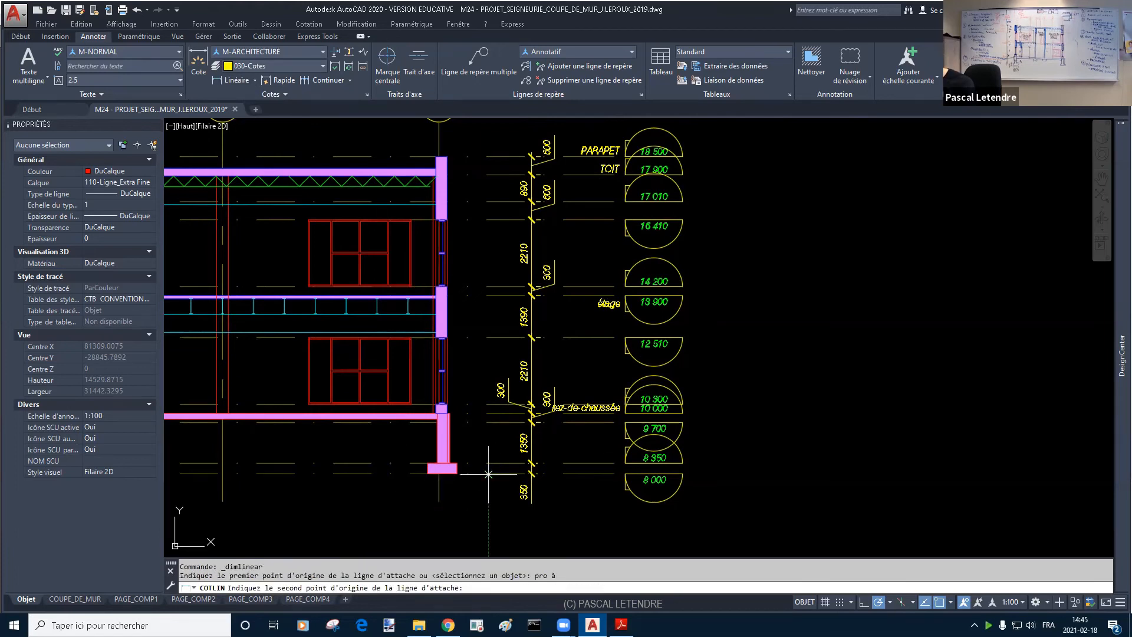
{"action": "left_click", "coordinate": [488, 412]}
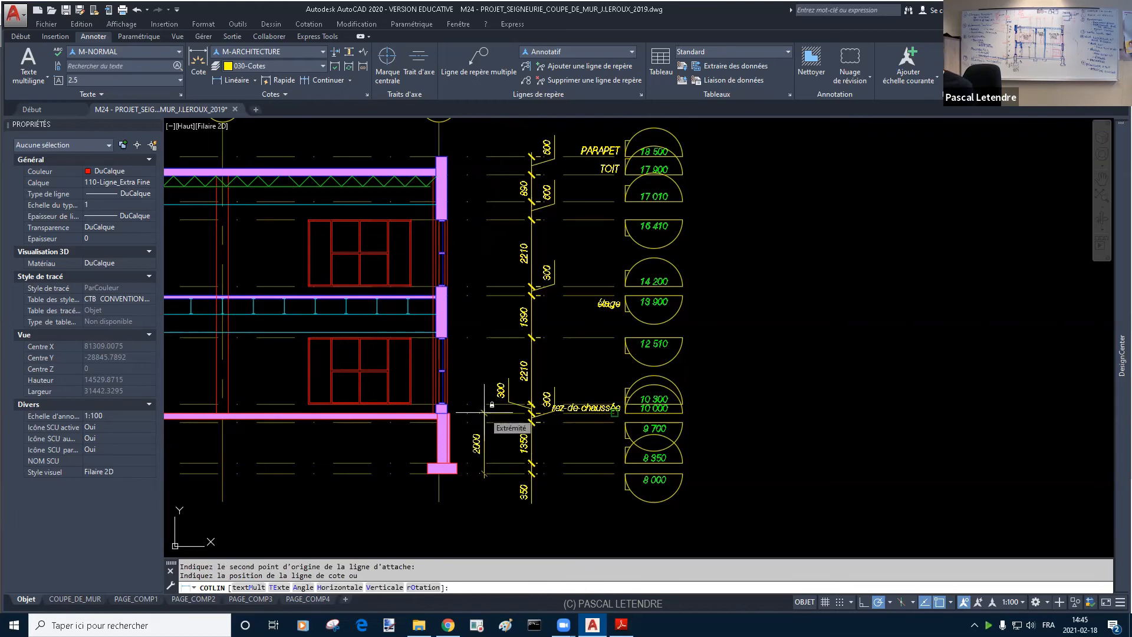
{"action": "left_click", "coordinate": [497, 413]}
Step: Continue the overall dimension from the 10 000 level up to the 18 500 parapet line
{"action": "left_click", "coordinate": [323, 80]}
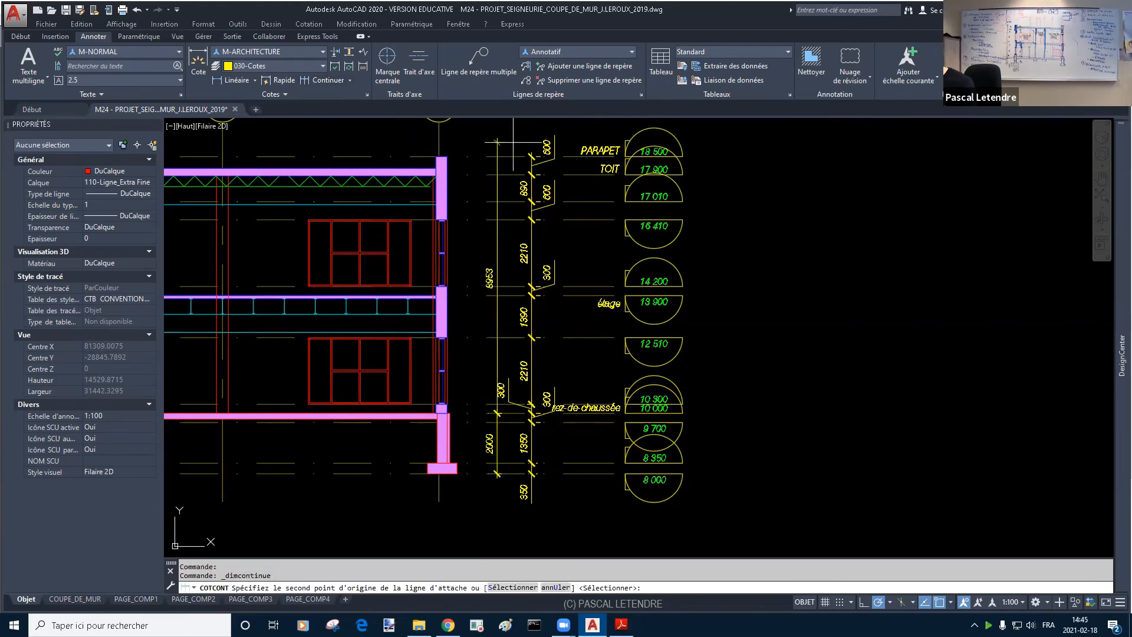
{"action": "left_click", "coordinate": [530, 156]}
{"action": "key", "text": "Escape"}
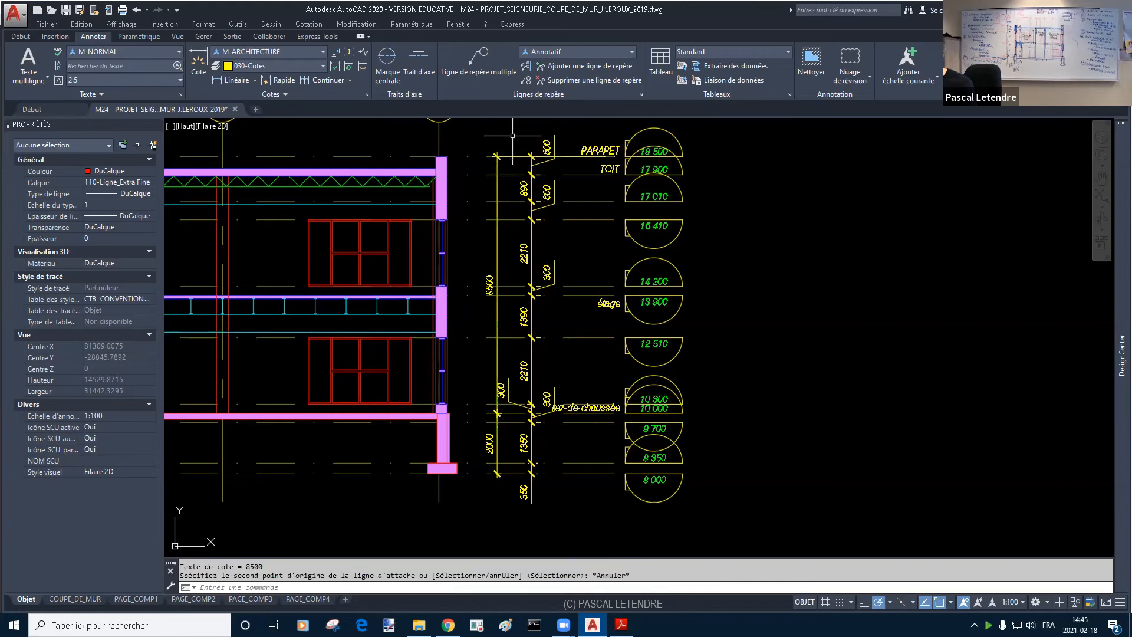
{"action": "key", "text": "Escape"}
{"action": "scroll", "coordinate": [557, 293], "scroll_direction": "down", "scroll_amount": 2}
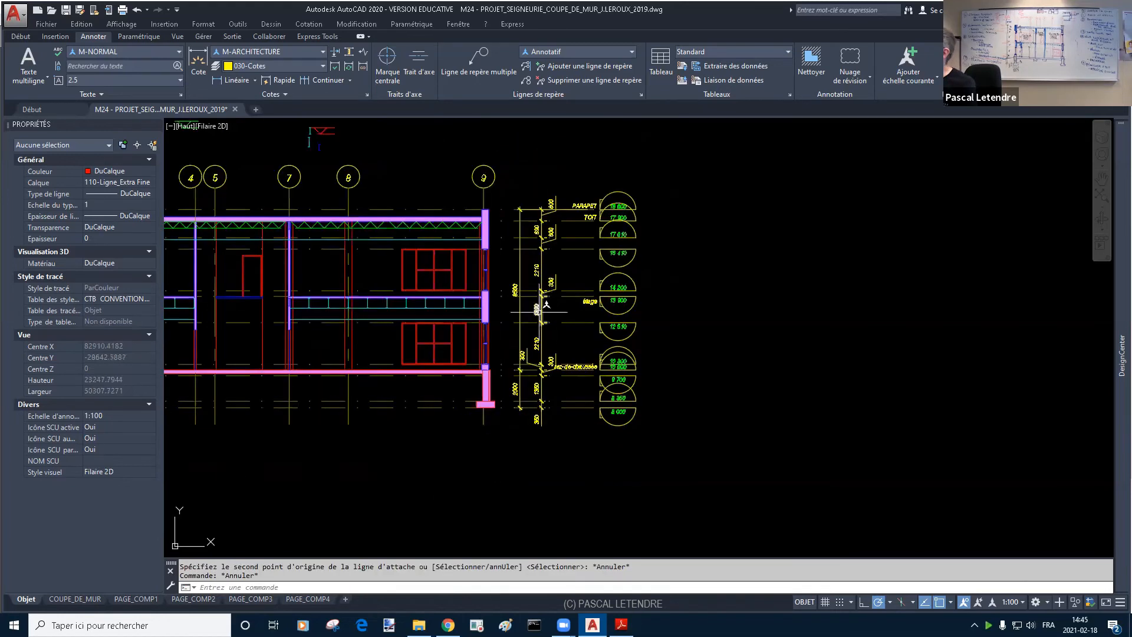
Step: Start a linear dimension and limit the running object snaps to Extension, Perpendiculaire and Proche
{"action": "middle_click_drag", "start_coordinate": [485, 403], "coordinate": [718, 441]}
{"action": "key", "text": "Escape"}
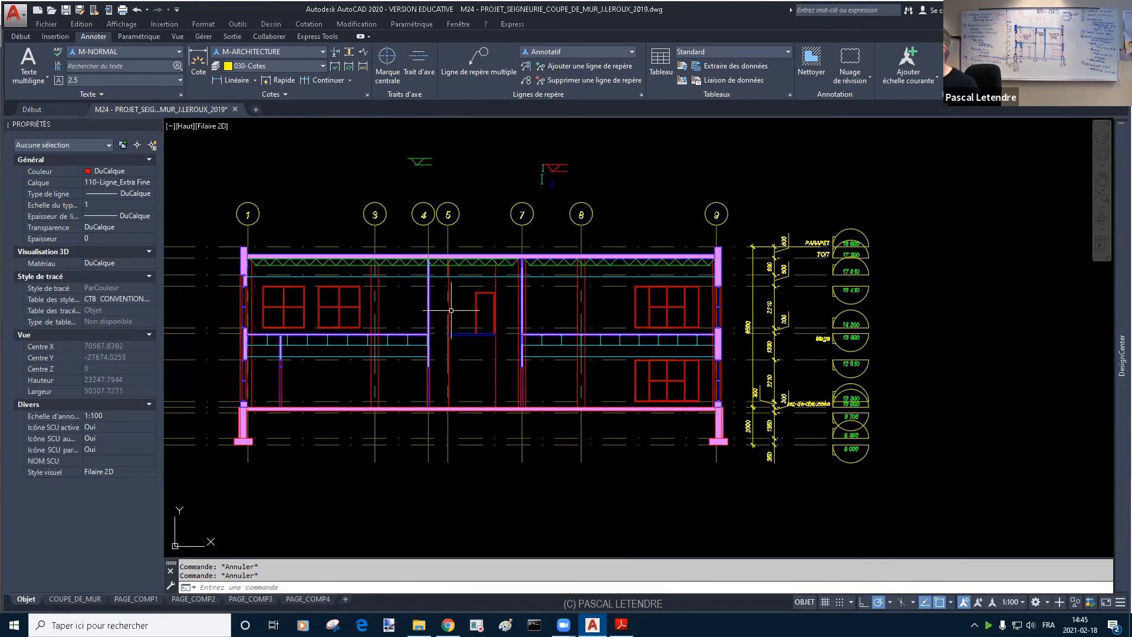
{"action": "left_click", "coordinate": [227, 81]}
{"action": "right_click", "coordinate": [531, 372], "text": "shift"}
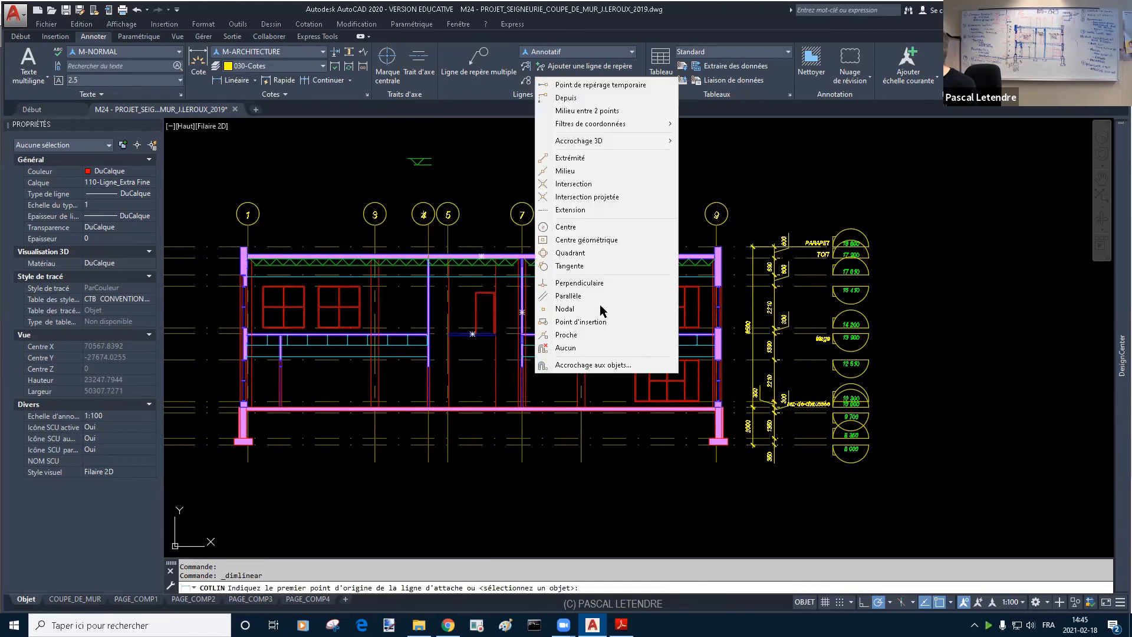
{"action": "left_click", "coordinate": [589, 366]}
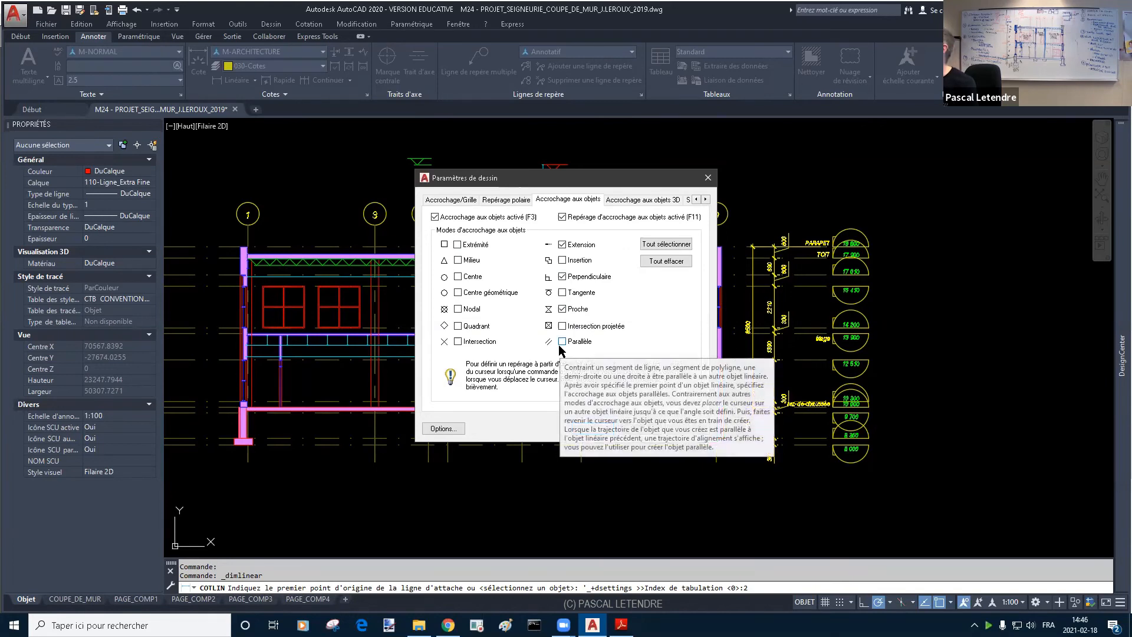
{"action": "left_click", "coordinate": [592, 428]}
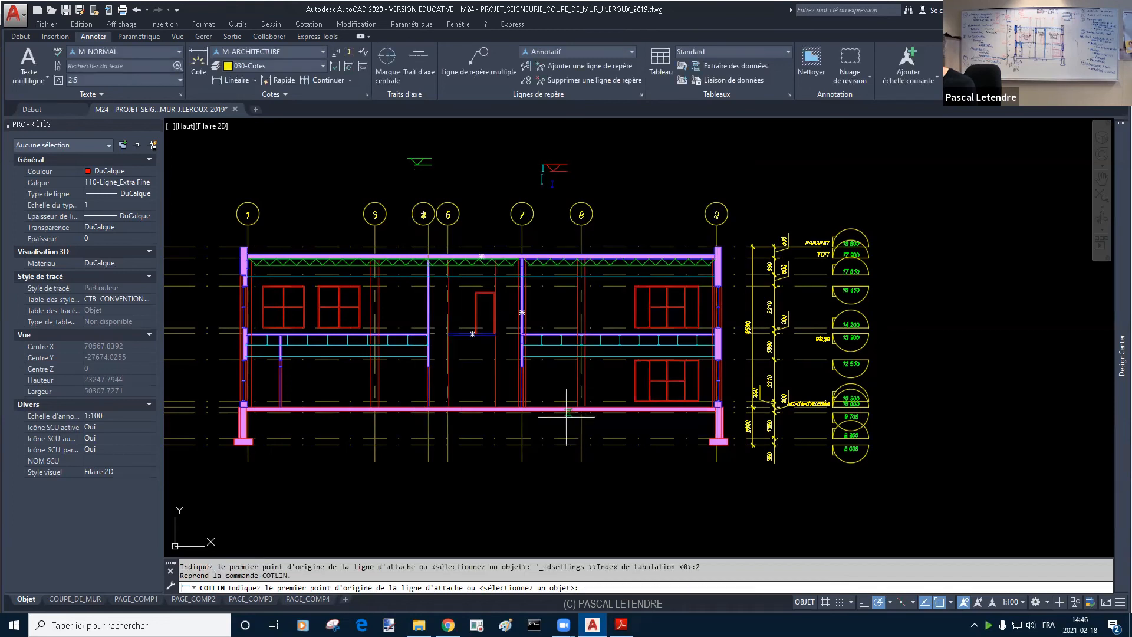
Step: Dimension the ground-floor height from the slab's top to the line below the joists, between axes 8 and 9
{"action": "scroll", "coordinate": [603, 407], "scroll_direction": "up", "scroll_amount": 6}
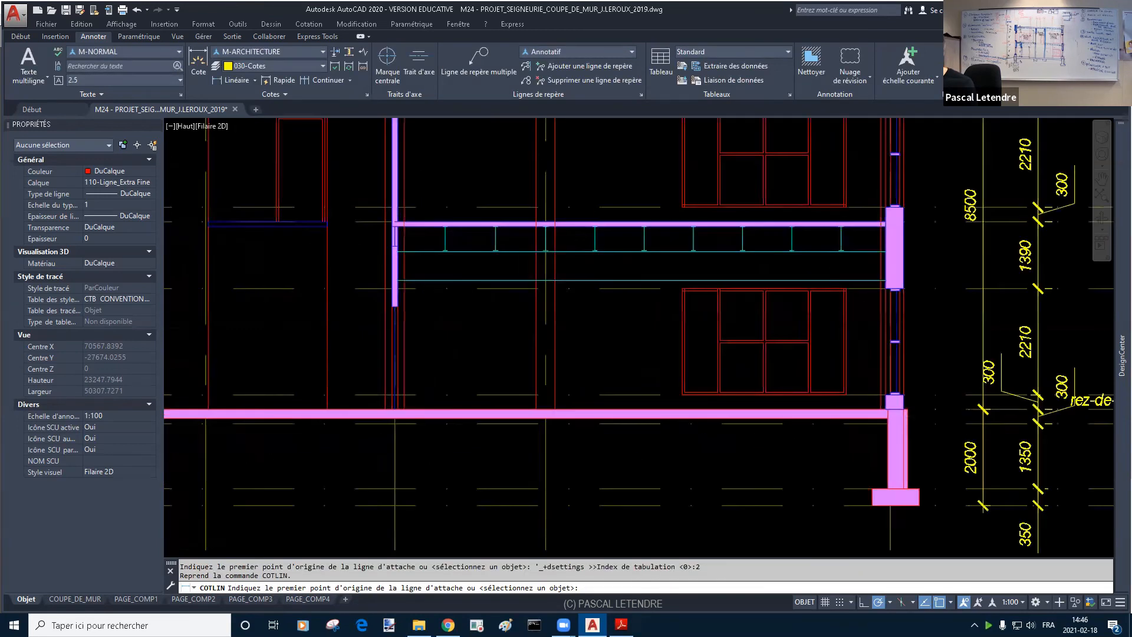
{"action": "left_click", "coordinate": [610, 412]}
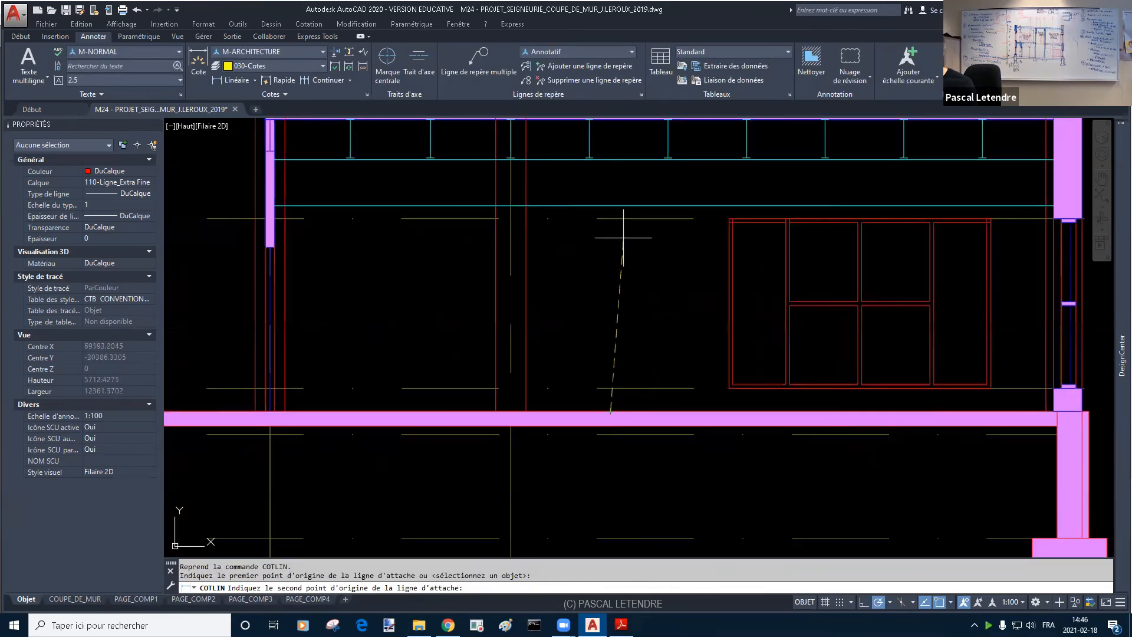
{"action": "left_click", "coordinate": [610, 206]}
{"action": "left_click", "coordinate": [581, 277]}
{"action": "scroll", "coordinate": [563, 274], "scroll_direction": "down", "scroll_amount": 4}
{"action": "mouse_move", "coordinate": [516, 299]}
{"action": "middle_mouse_down"}
{"action": "mouse_move", "coordinate": [500, 387]}
{"action": "mouse_move", "coordinate": [519, 408]}
{"action": "middle_mouse_up"}
{"action": "key", "text": "Escape"}
Step: Dimension the upper-floor height from the floor's top to the line below the roof truss, aligned above the ground-floor dimension
{"action": "key", "text": "Return"}
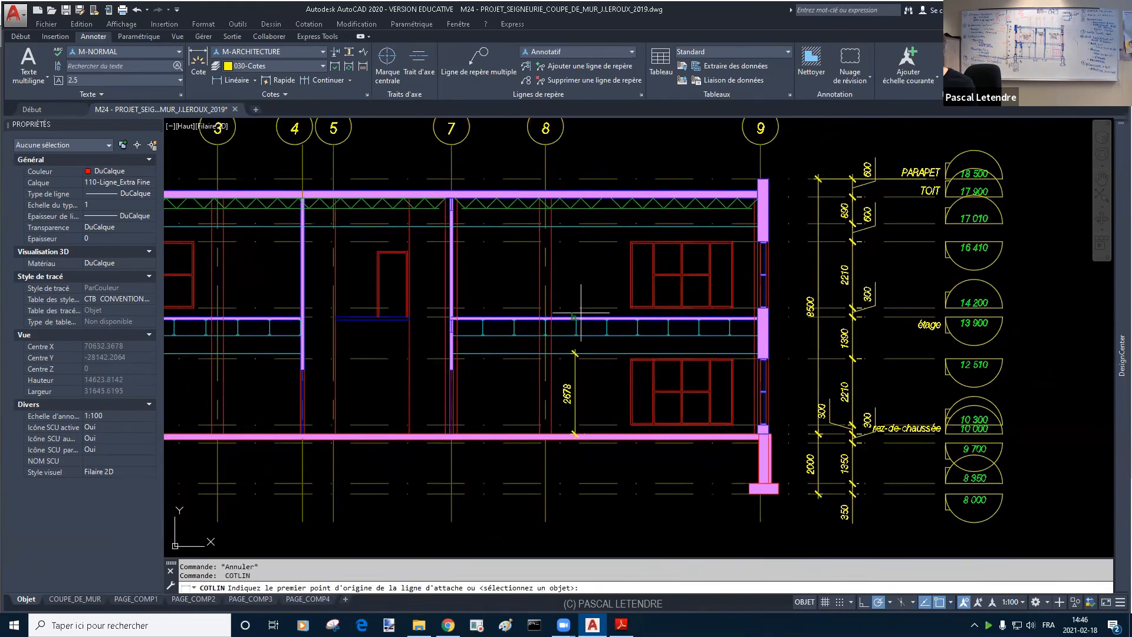
{"action": "scroll", "coordinate": [567, 315], "scroll_direction": "up", "scroll_amount": 2}
{"action": "left_click", "coordinate": [575, 294]}
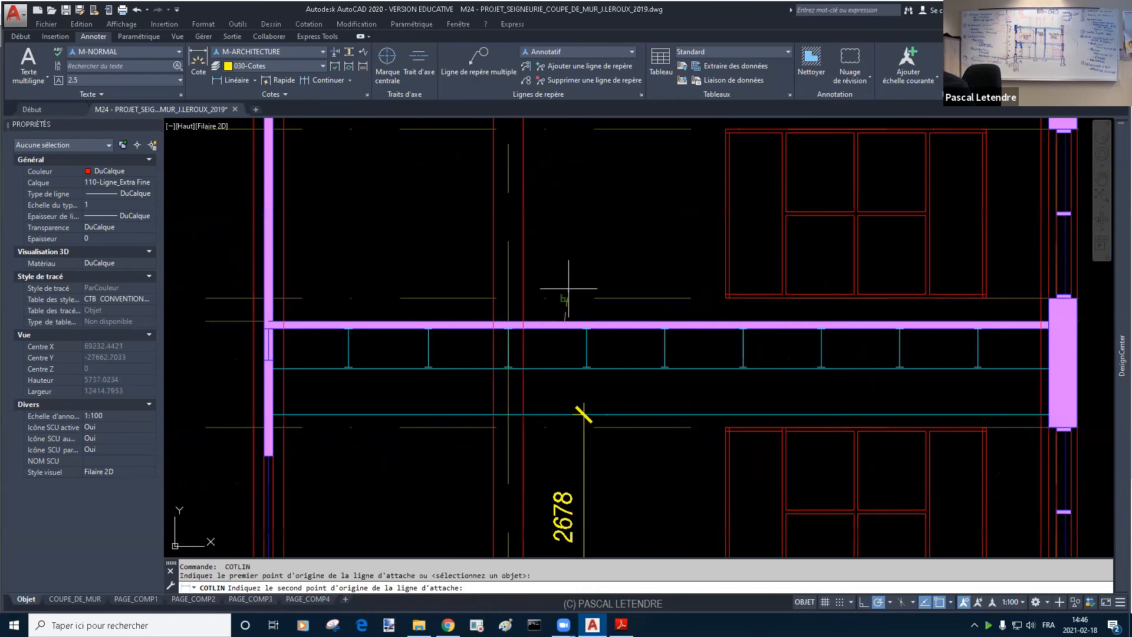
{"action": "scroll", "coordinate": [572, 247], "scroll_direction": "down", "scroll_amount": 3}
{"action": "left_click", "coordinate": [569, 193]}
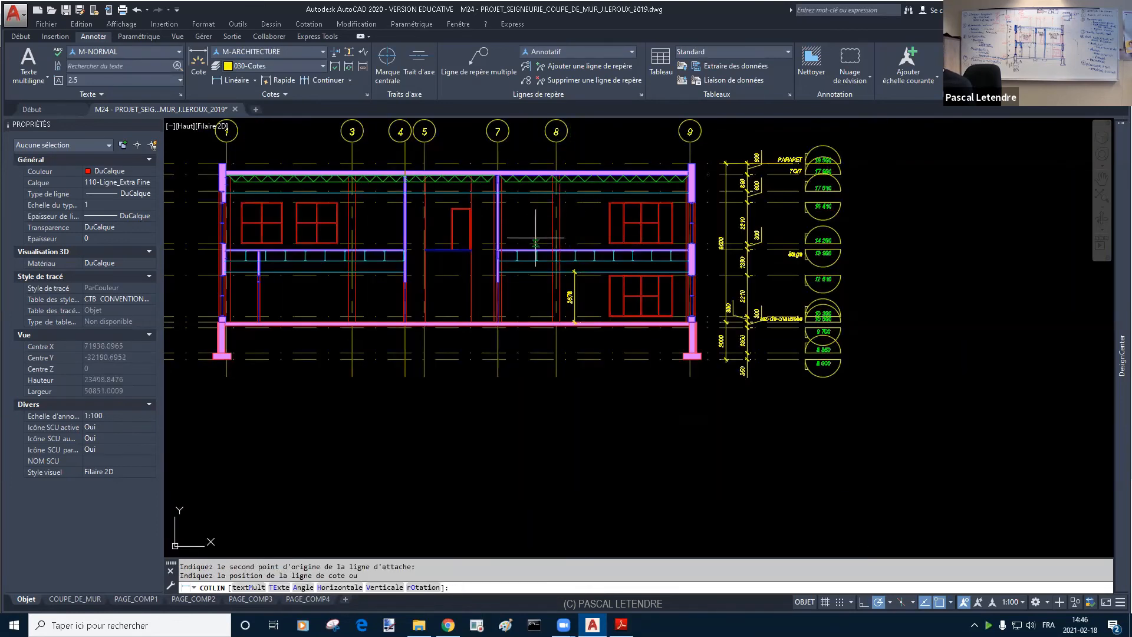
{"action": "scroll", "coordinate": [575, 230], "scroll_direction": "up", "scroll_amount": 3}
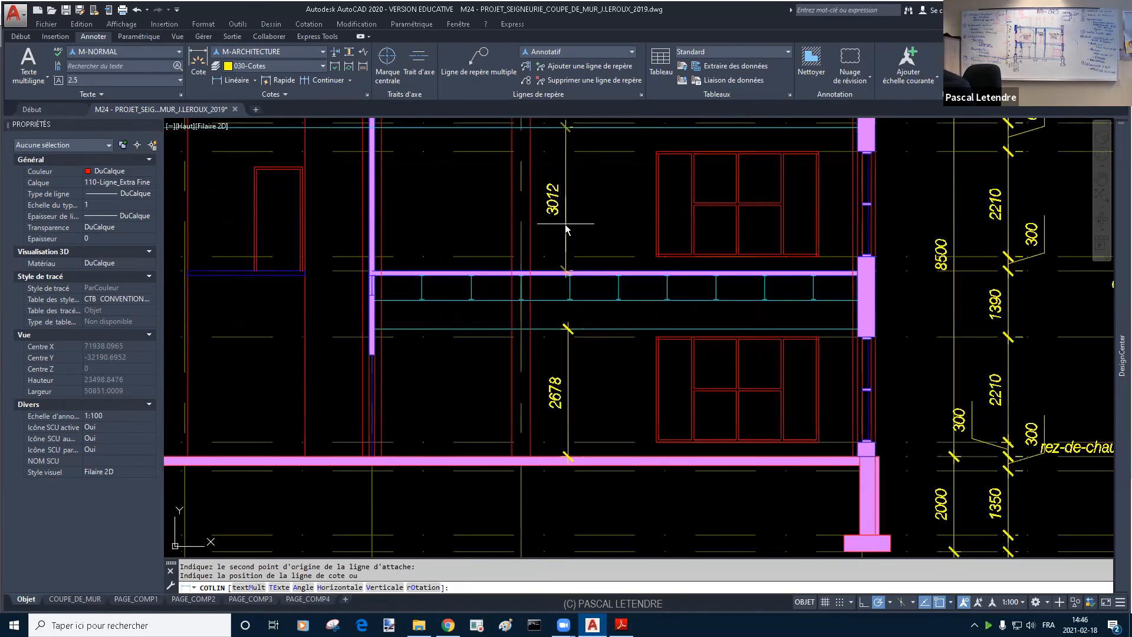
{"action": "left_click", "coordinate": [568, 223]}
{"action": "key", "text": "Escape"}
{"action": "scroll", "coordinate": [569, 223], "scroll_direction": "down", "scroll_amount": 5}
{"action": "scroll", "coordinate": [475, 339], "scroll_direction": "up", "scroll_amount": 4}
{"action": "key", "text": "space"}
{"action": "left_click", "coordinate": [439, 355]}
{"action": "key", "text": "Escape"}
{"action": "middle_click_drag", "start_coordinate": [610, 338], "coordinate": [589, 356]}
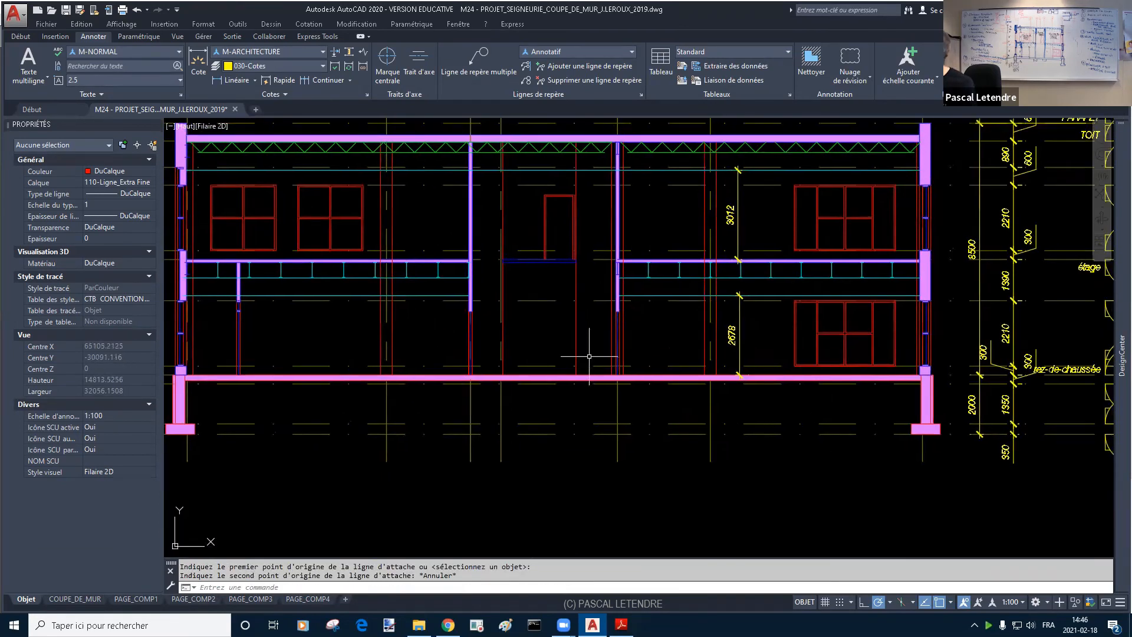
{"action": "key", "text": "Escape"}
Step: Reactivate the Extrémité, Milieu, Centre, Centre géométrique, Nodal, Quadrant and Intersection running object snaps
{"action": "middle_click_drag", "start_coordinate": [566, 397], "coordinate": [492, 415]}
{"action": "right_click", "coordinate": [634, 497], "text": "shift"}
{"action": "left_click", "coordinate": [677, 492]}
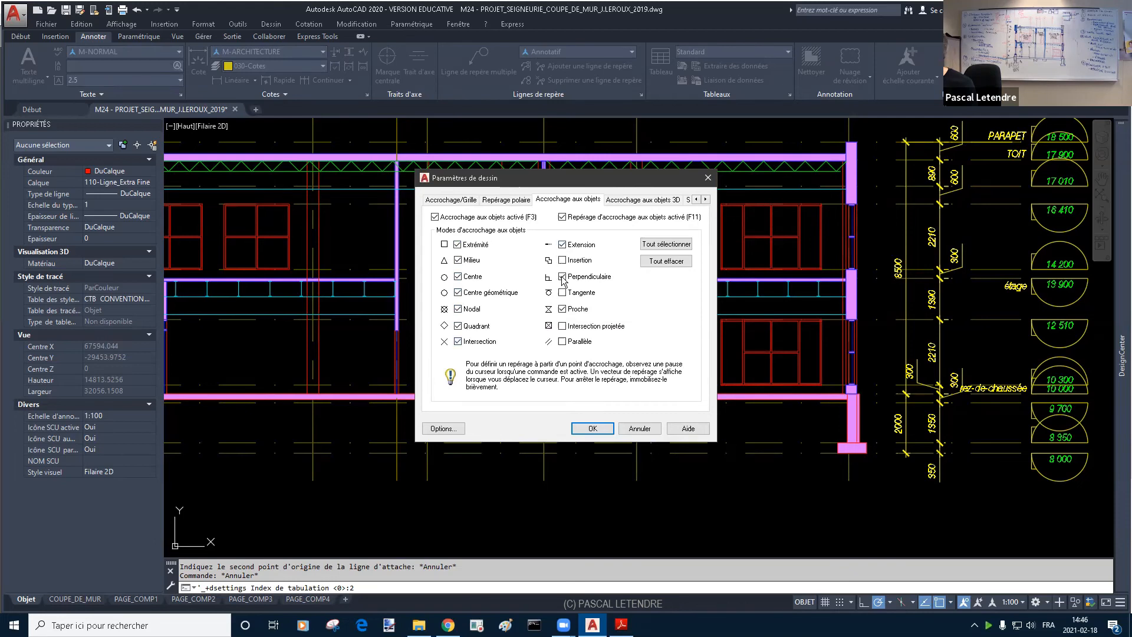
{"action": "left_click", "coordinate": [592, 429]}
{"action": "key", "text": "Escape"}
{"action": "mouse_move", "coordinate": [261, 344]}
{"action": "middle_mouse_down"}
{"action": "mouse_move", "coordinate": [353, 377]}
{"action": "mouse_move", "coordinate": [361, 359]}
{"action": "middle_mouse_up"}
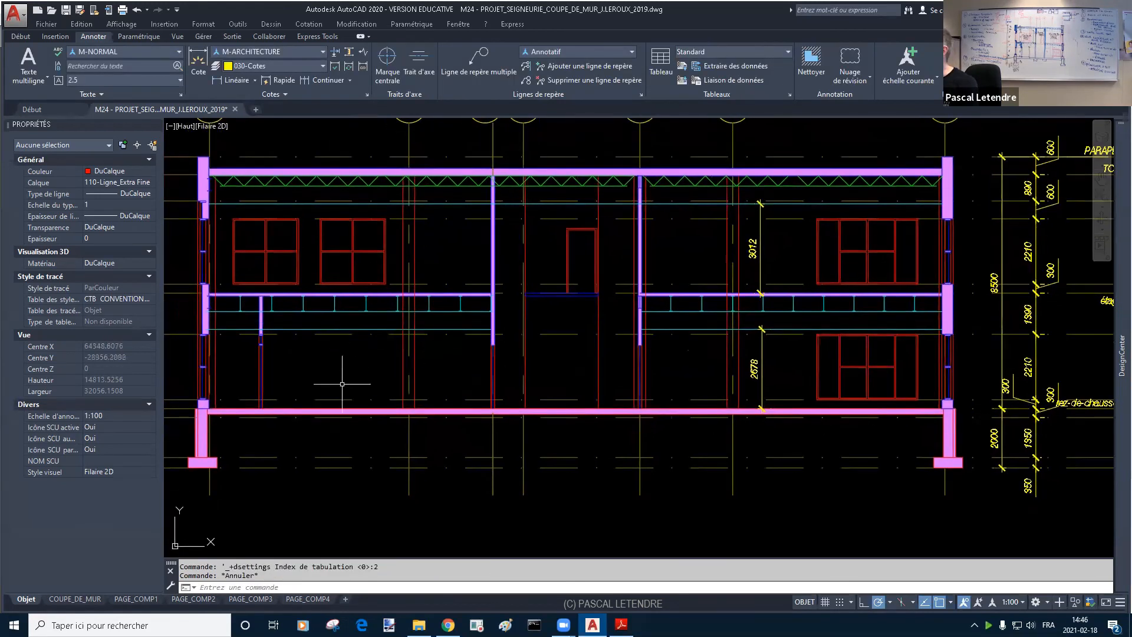
Step: Place a multiline text in the ground-floor room between axes 1 and 3, with SUITE A as its first line
{"action": "key", "text": "Escape"}
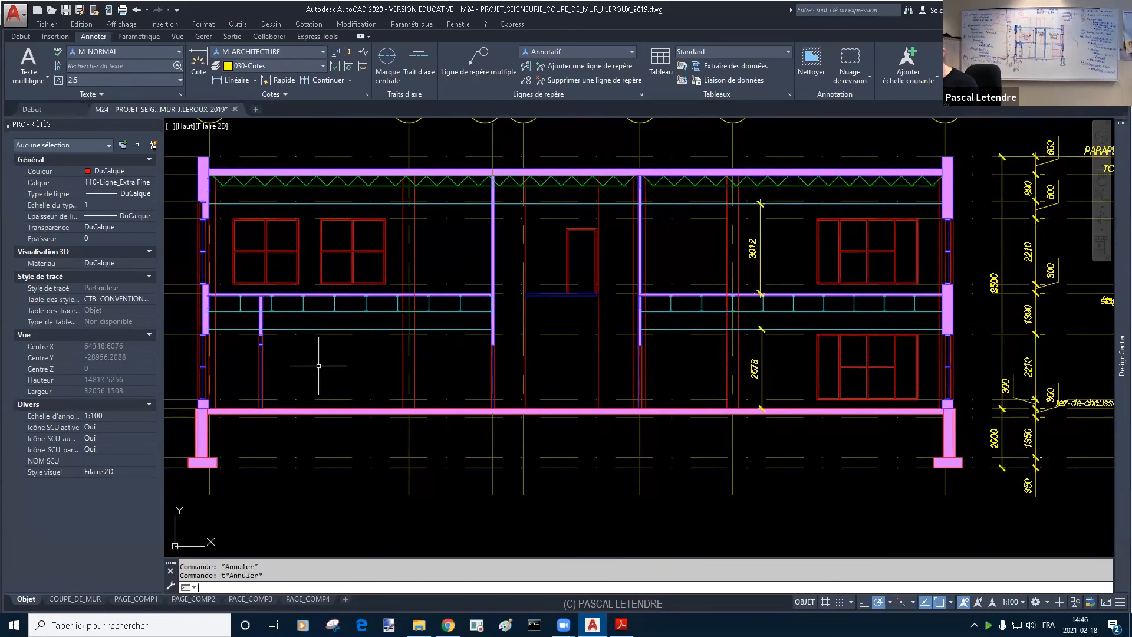
{"action": "type", "text": "mt"}
{"action": "key", "text": "Return"}
{"action": "left_click", "coordinate": [309, 350]}
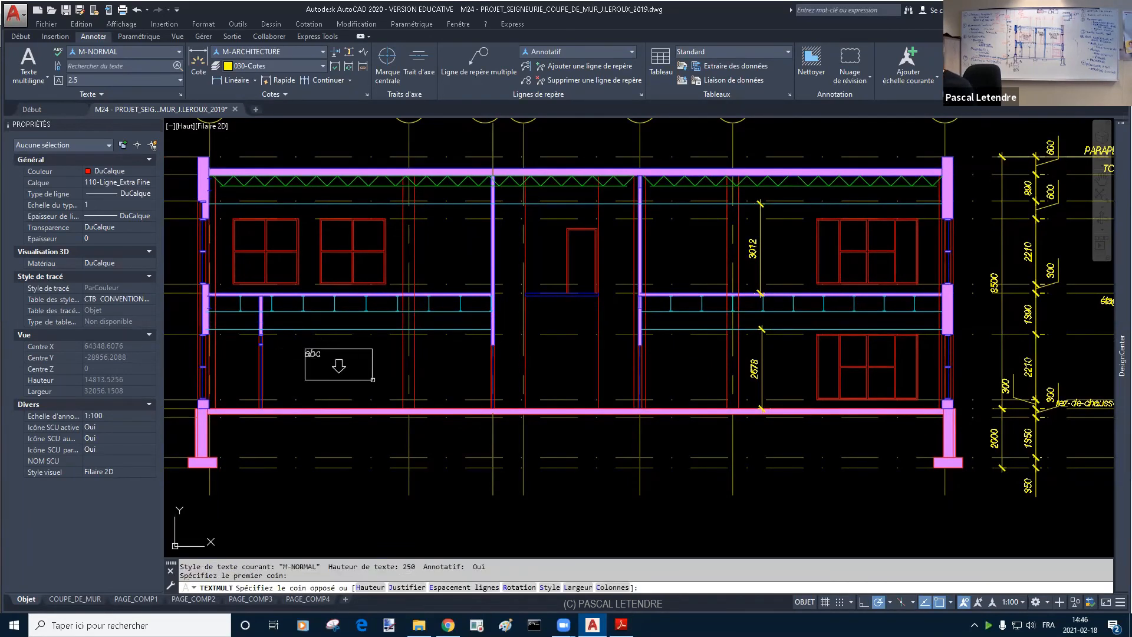
{"action": "left_click", "coordinate": [377, 381]}
{"action": "type", "text": "suite"}
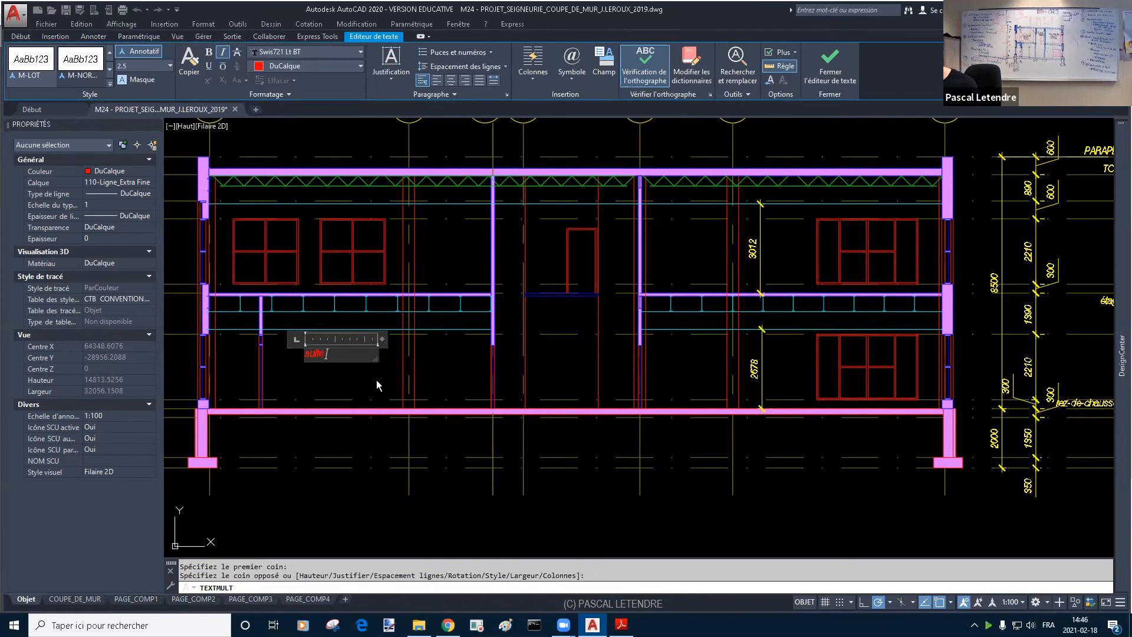
{"action": "type", "text": " A"}
{"action": "key", "text": "BackSpace"}
{"action": "key", "text": "BackSpace"}
{"action": "key", "text": "BackSpace"}
{"action": "key", "text": "BackSpace"}
{"action": "key", "text": "BackSpace"}
{"action": "key", "text": "BackSpace"}
{"action": "key", "text": "BackSpace"}
{"action": "type", "text": "SUITE A"}
{"action": "key", "text": "Return"}
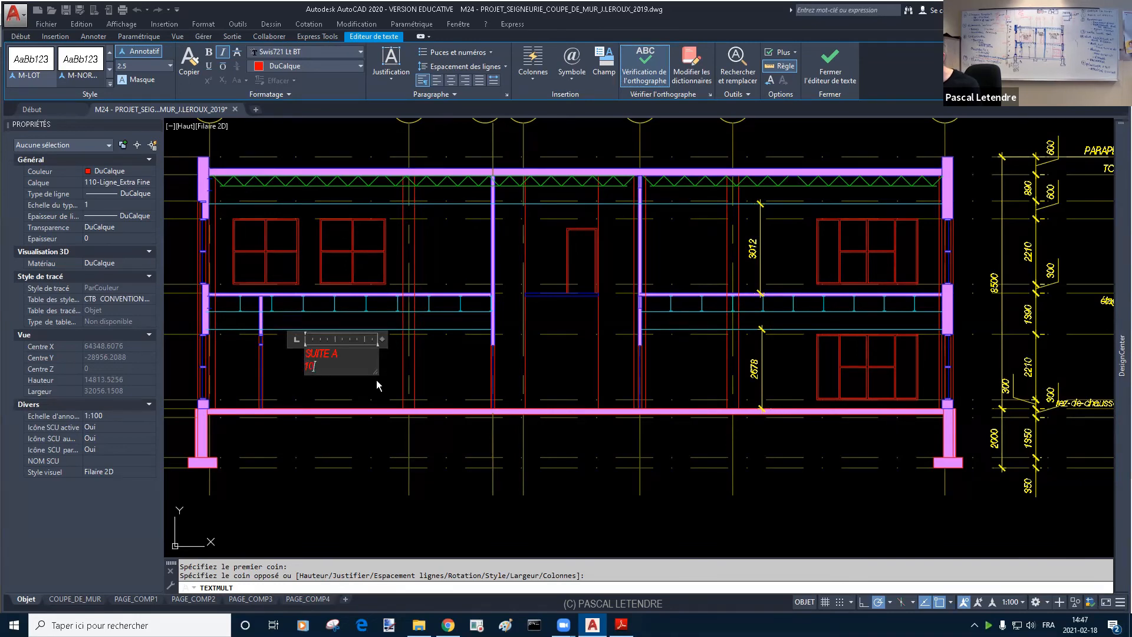
Step: Add 101 as the label's second line and finish the text
{"action": "type", "text": "101"}
{"action": "key", "text": "alt+Return"}
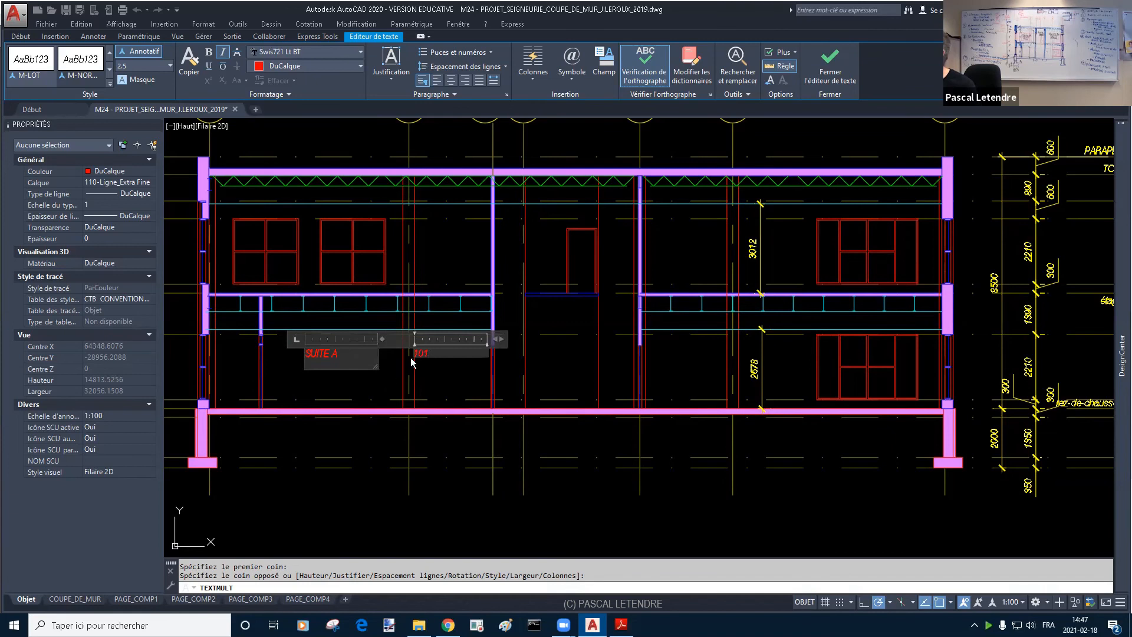
{"action": "key", "text": "ctrl+z"}
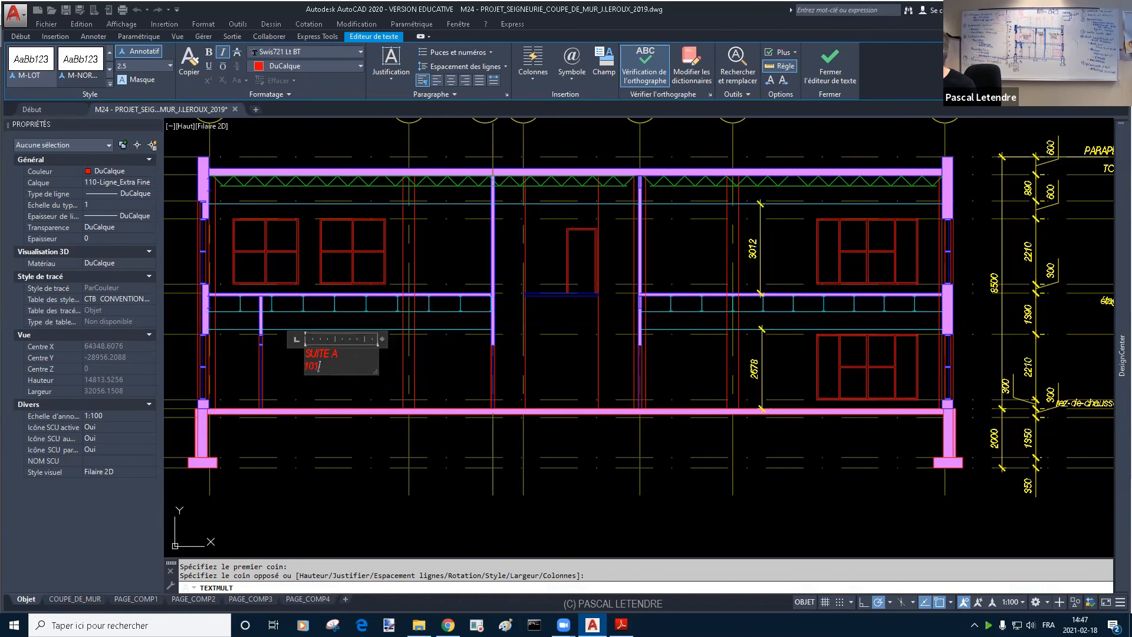
{"action": "left_click", "coordinate": [394, 363]}
{"action": "key", "text": "Escape"}
Step: Set the SUITE A 101 label's justification to Milieu centre
{"action": "left_click", "coordinate": [334, 351]}
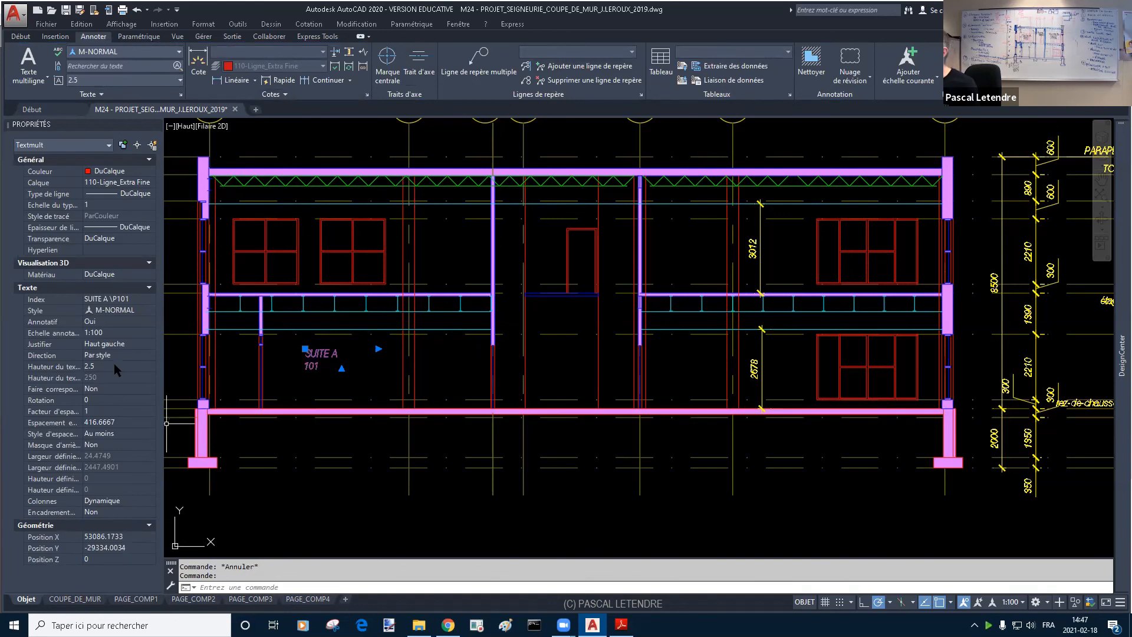
{"action": "left_click", "coordinate": [134, 342]}
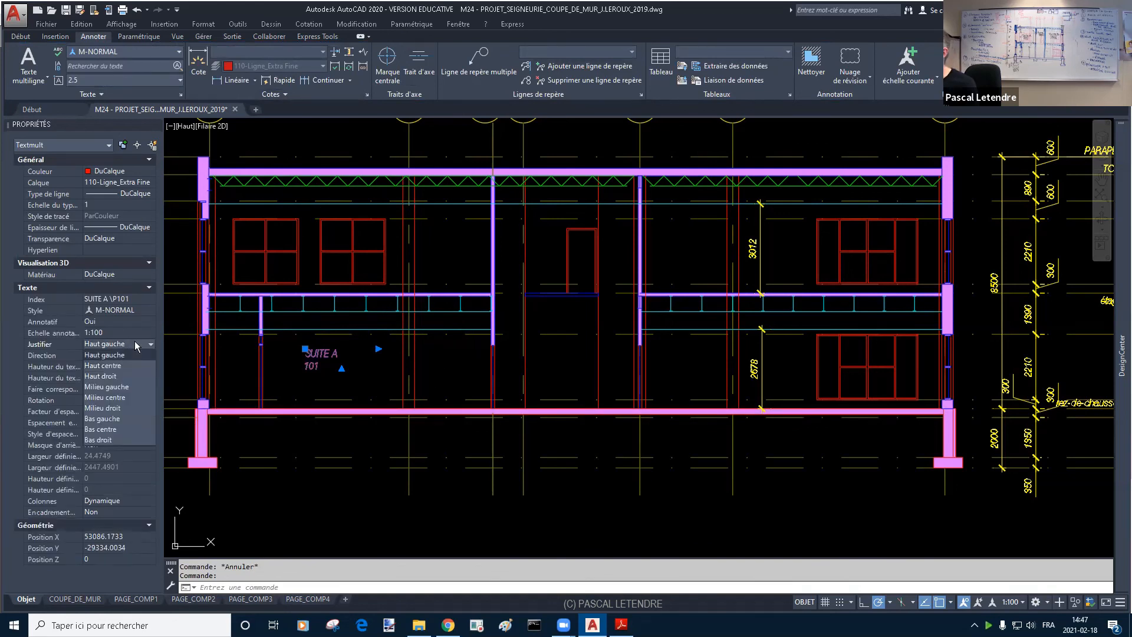
{"action": "left_click", "coordinate": [112, 398]}
{"action": "key", "text": "Escape"}
{"action": "key", "text": "Escape"}
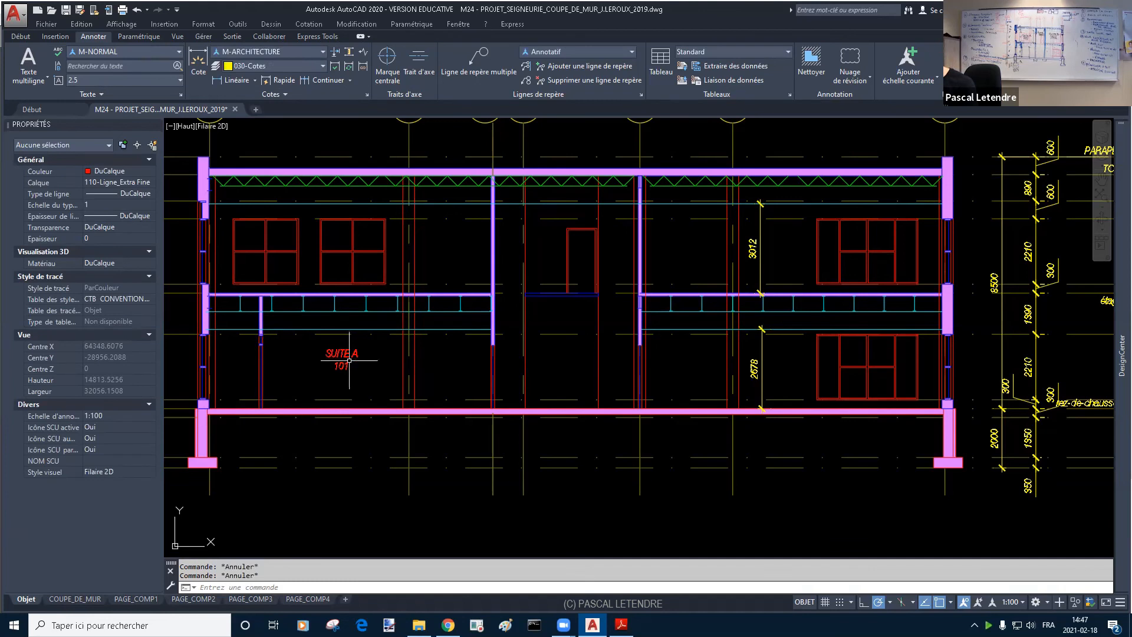
Step: Put the SUITE A 101 label on the 030-Cotes layer
{"action": "left_click", "coordinate": [342, 356]}
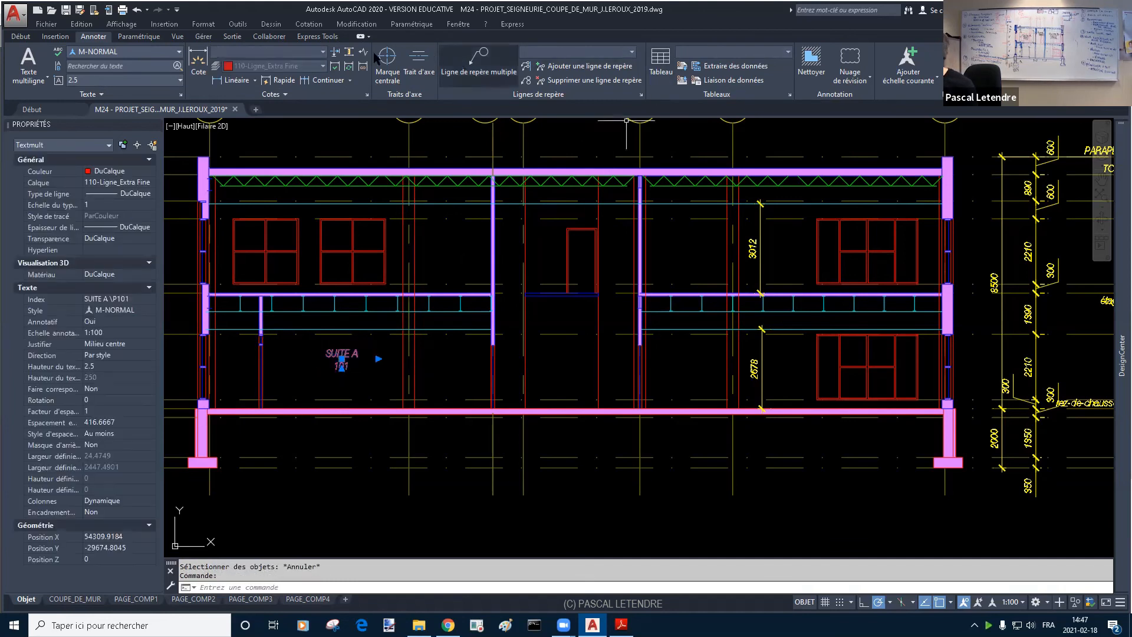
{"action": "left_click", "coordinate": [21, 36]}
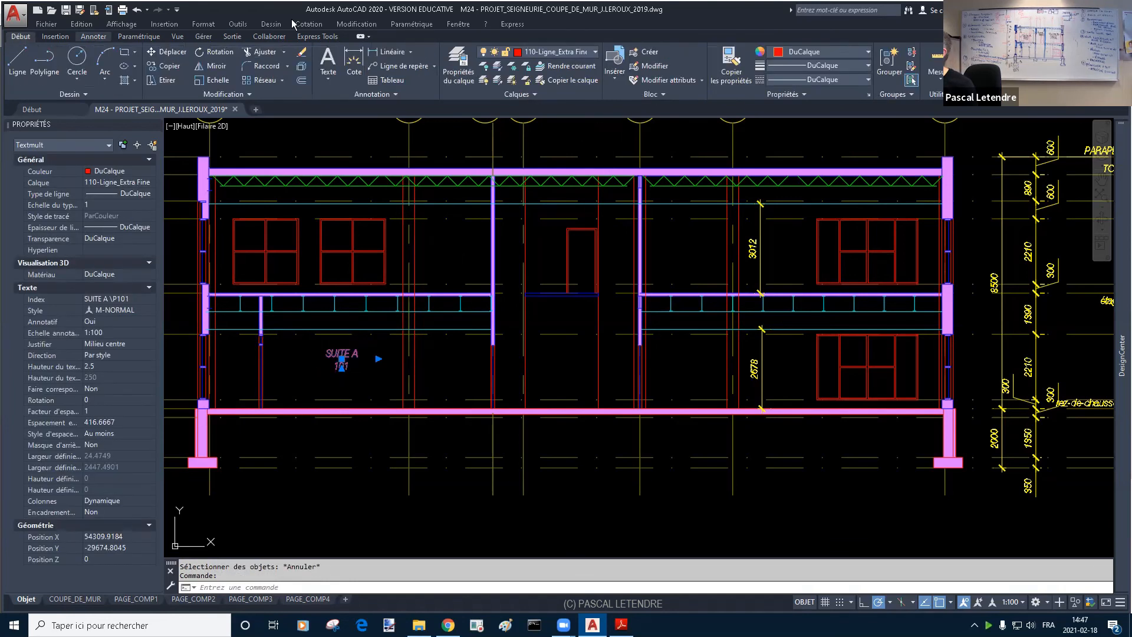
{"action": "left_click", "coordinate": [554, 52]}
{"action": "left_click", "coordinate": [519, 231]}
{"action": "key", "text": "Escape"}
Step: Copy the SUITE A 101 label to both upper-floor suites and to the ground-floor suite between axes 7 and 8
{"action": "type", "text": "c"}
{"action": "key", "text": "Return"}
{"action": "left_click", "coordinate": [348, 359]}
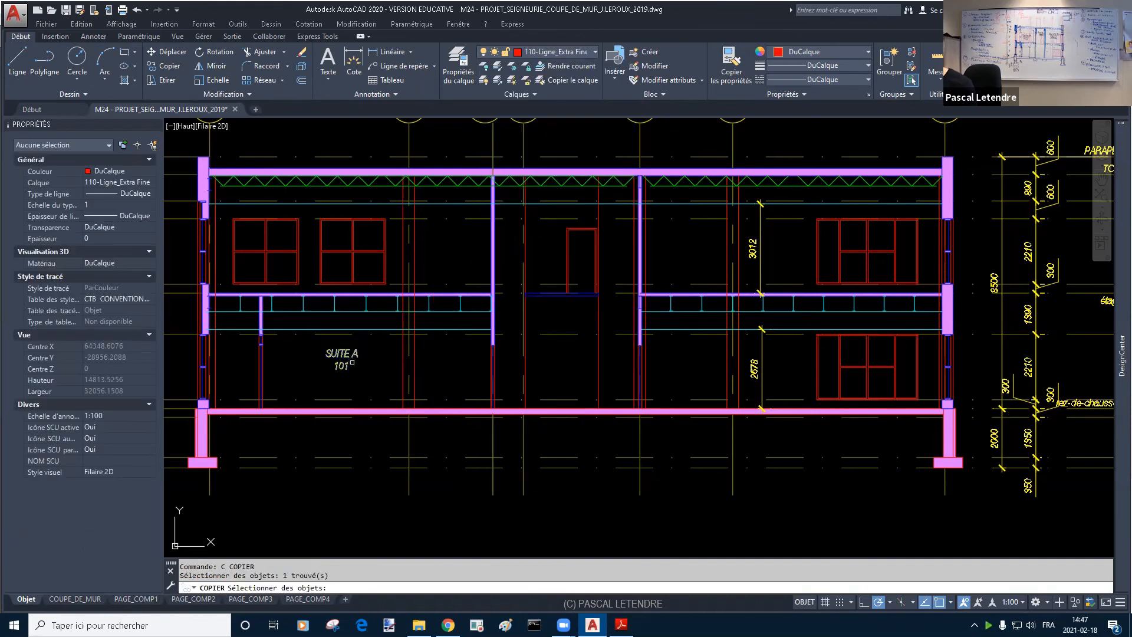
{"action": "key", "text": "Return"}
{"action": "left_click", "coordinate": [377, 369]}
{"action": "left_click", "coordinate": [479, 267]}
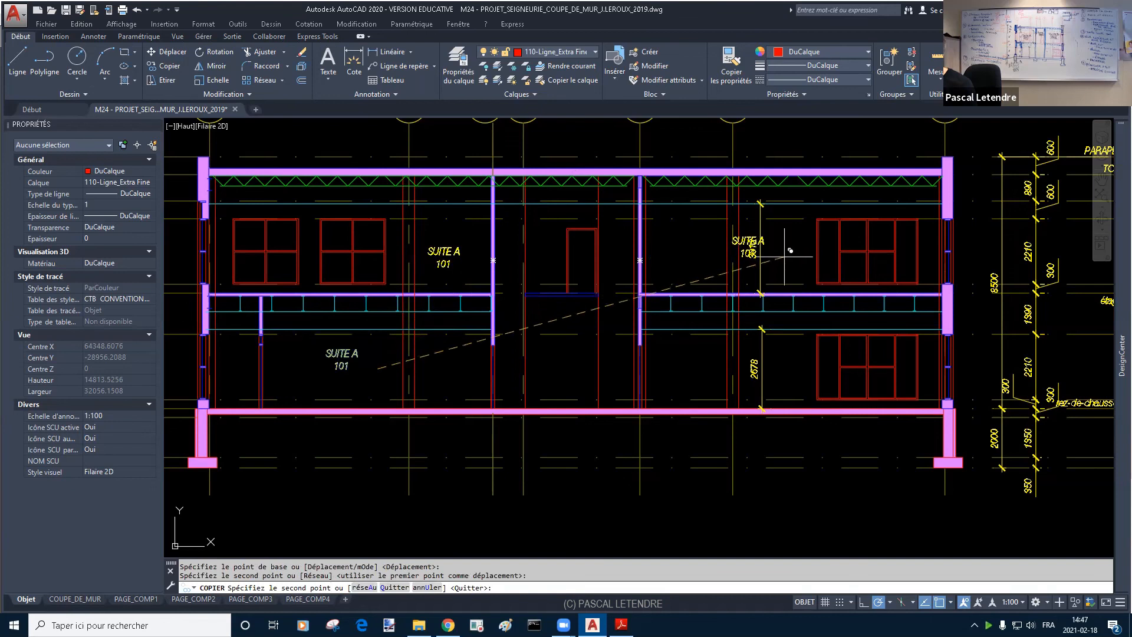
{"action": "key", "text": "Escape"}
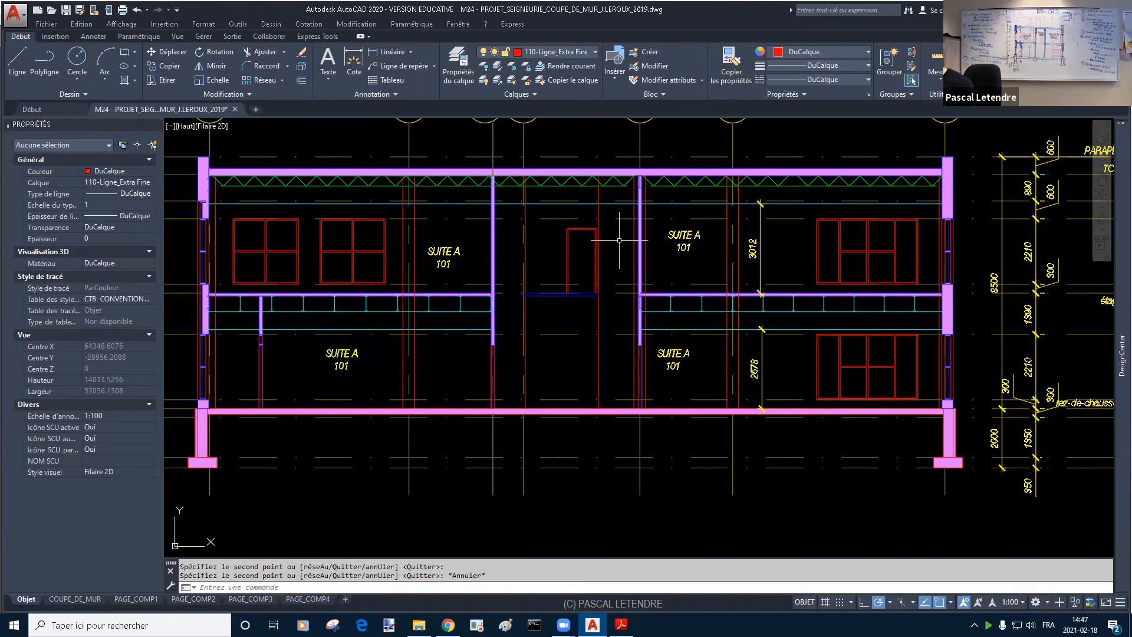
Step: Change the upper-floor labels to SUITE C 201 between axes 3 and 4 and SUITE D 202 between axes 7 and 8
{"action": "double_click", "coordinate": [462, 252]}
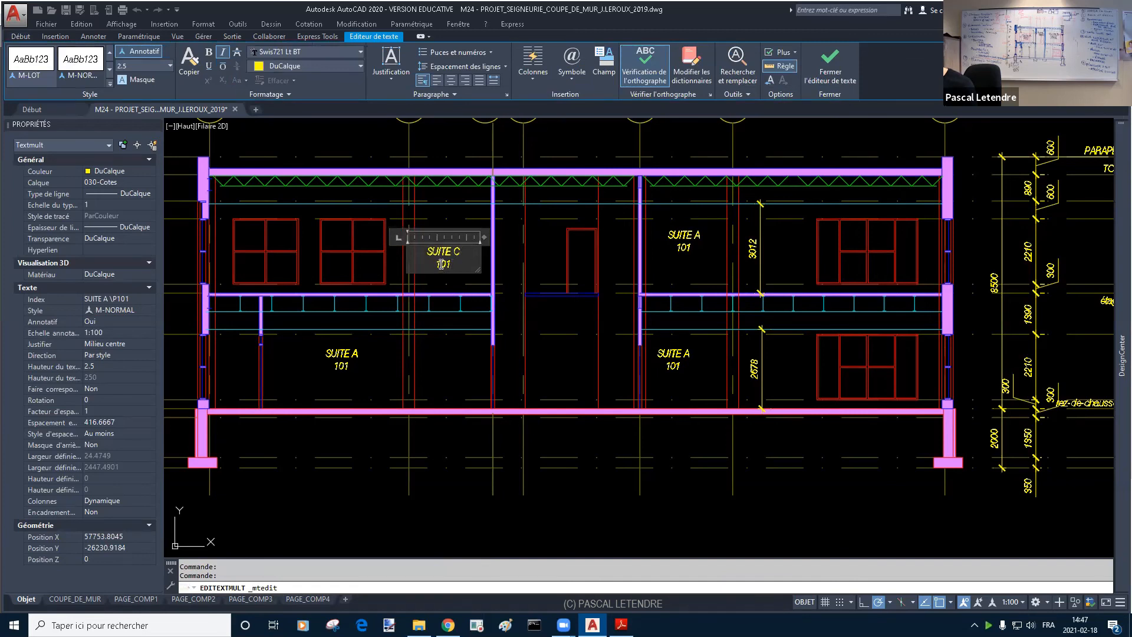
{"action": "left_click", "coordinate": [570, 265]}
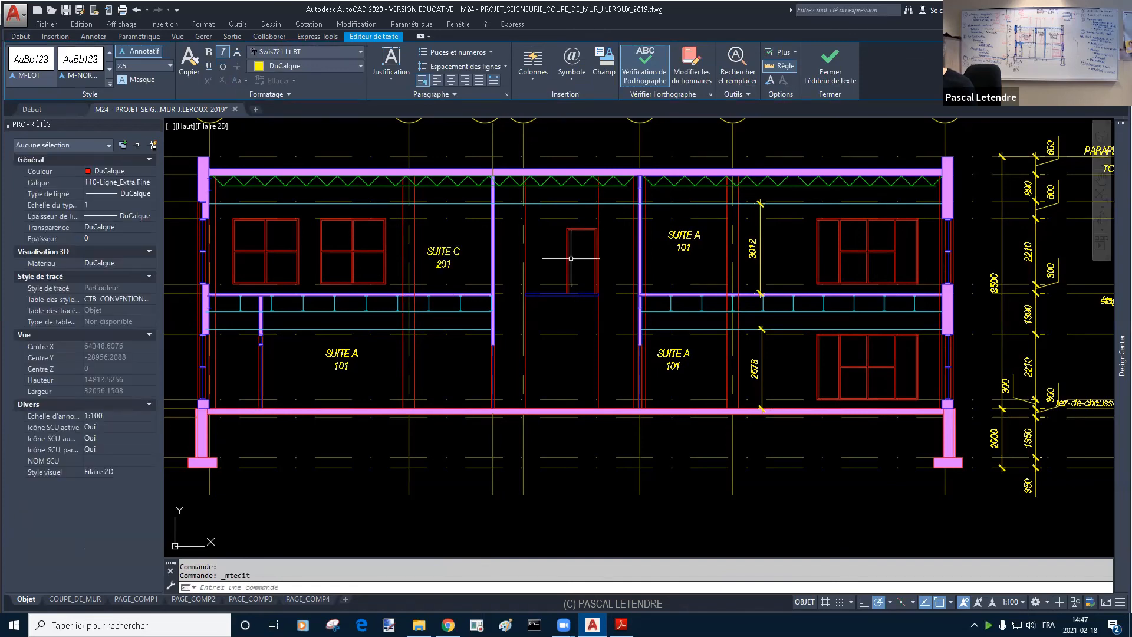
{"action": "double_click", "coordinate": [679, 241]}
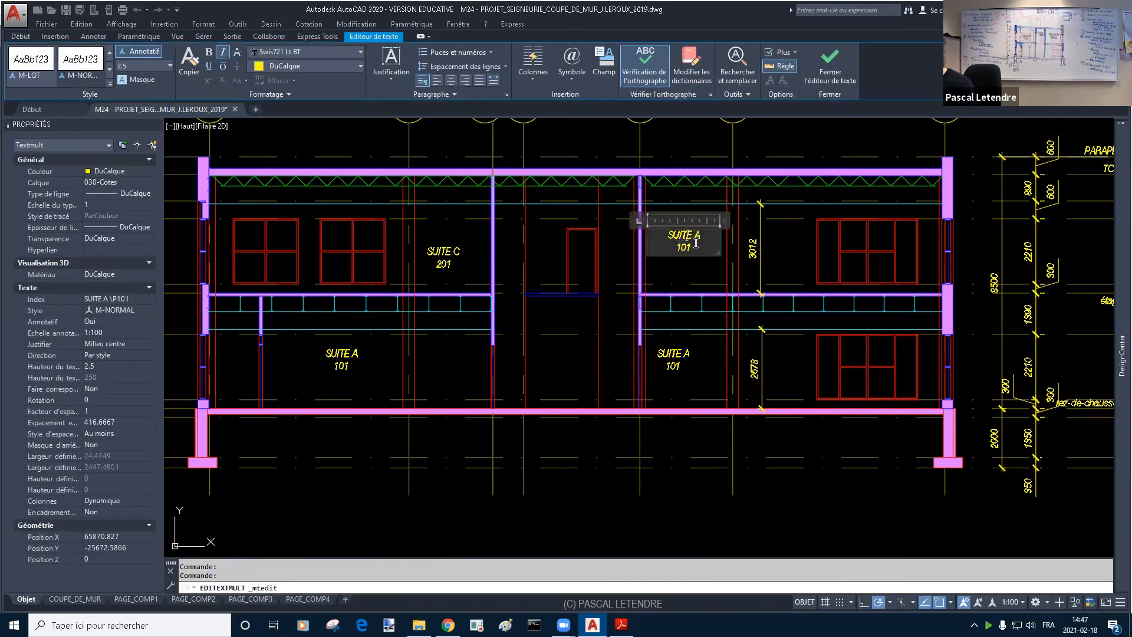
{"action": "left_click_drag", "start_coordinate": [698, 236], "coordinate": [690, 238]}
{"action": "type", "text": "20"}
{"action": "left_click", "coordinate": [719, 363]}
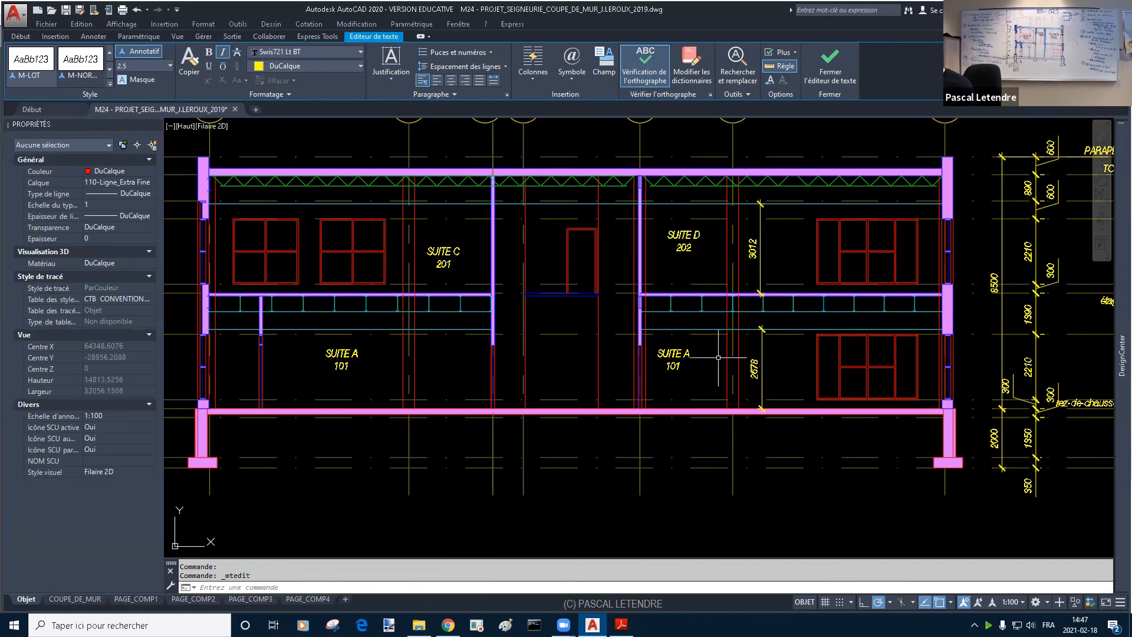
Step: Change the ground-floor label between axes 7 and 8 to SUITE B 102
{"action": "left_click", "coordinate": [684, 357]}
{"action": "double_click", "coordinate": [686, 353]}
{"action": "type", "text": "B"}
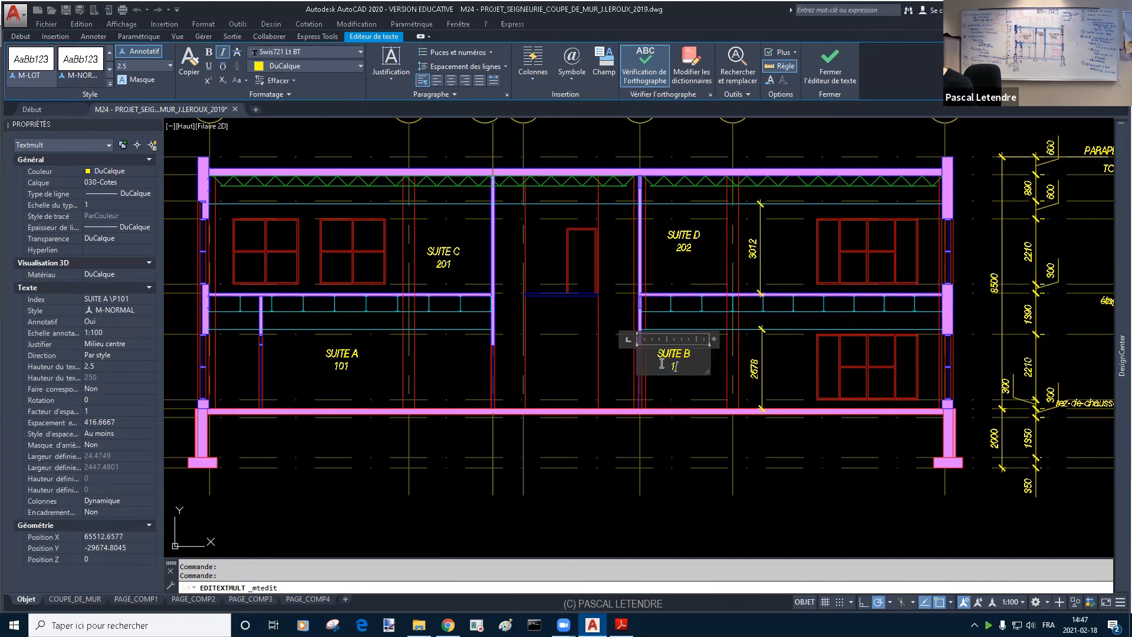
{"action": "left_click", "coordinate": [592, 362]}
Step: Copy the SUITE D 202 label into the ground-floor central space between axes 5 and 7
{"action": "type", "text": "c"}
{"action": "key", "text": "Return"}
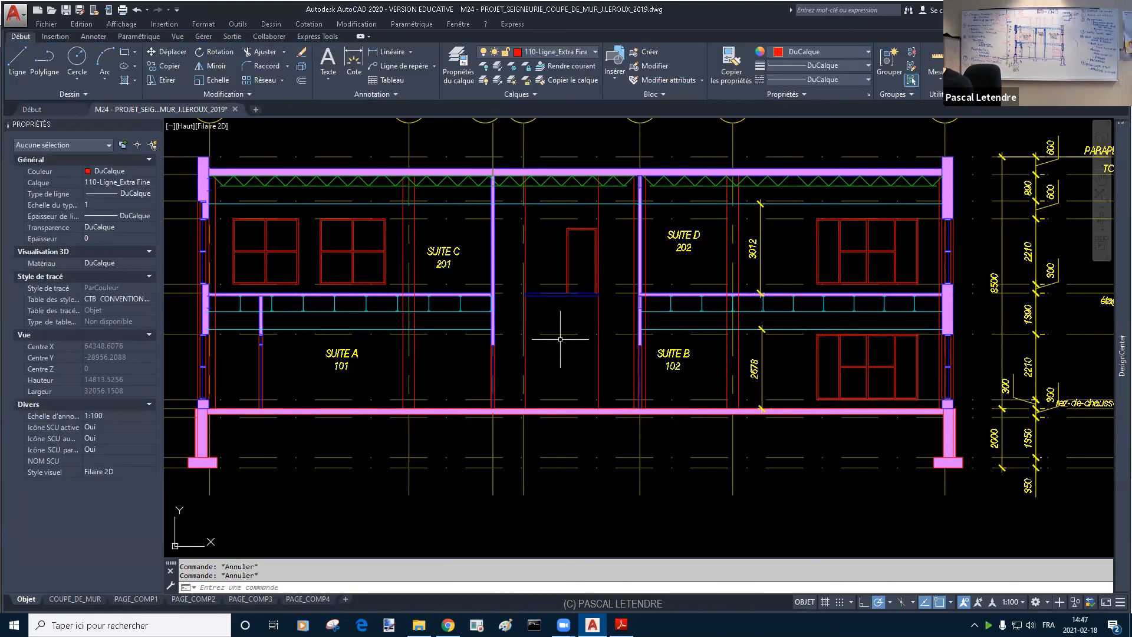
{"action": "left_click", "coordinate": [682, 236]}
{"action": "key", "text": "Return"}
{"action": "left_click", "coordinate": [647, 228]}
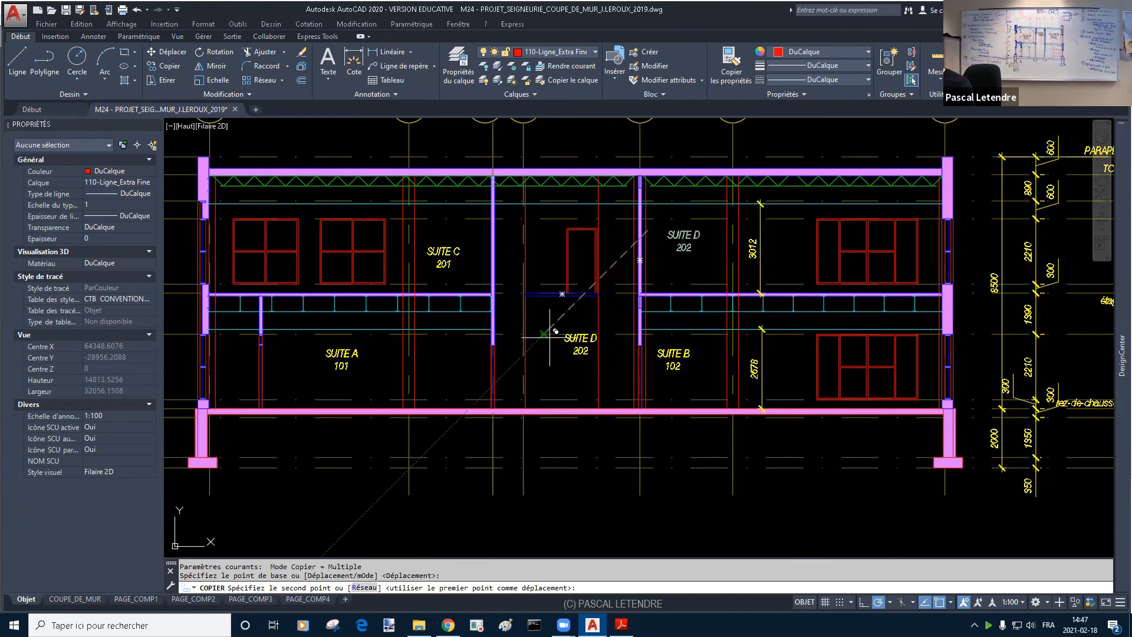
{"action": "left_click", "coordinate": [525, 352]}
Step: Replace the central space's label with VESTIBULE and the number 100 on a second line
{"action": "double_click", "coordinate": [576, 370]}
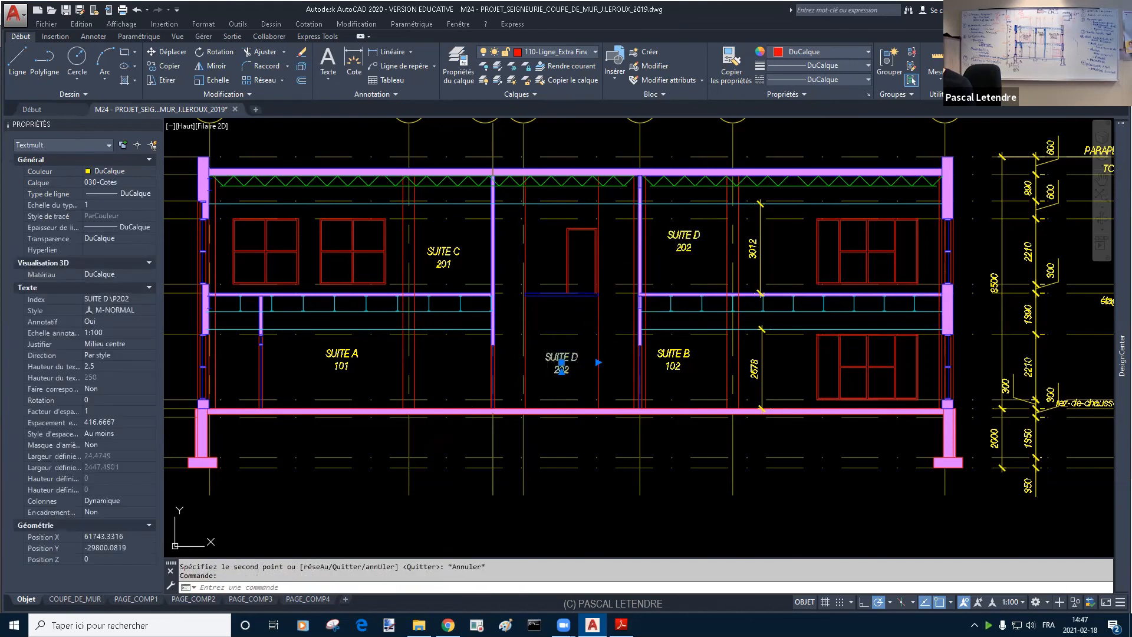
{"action": "type", "text": "VE"}
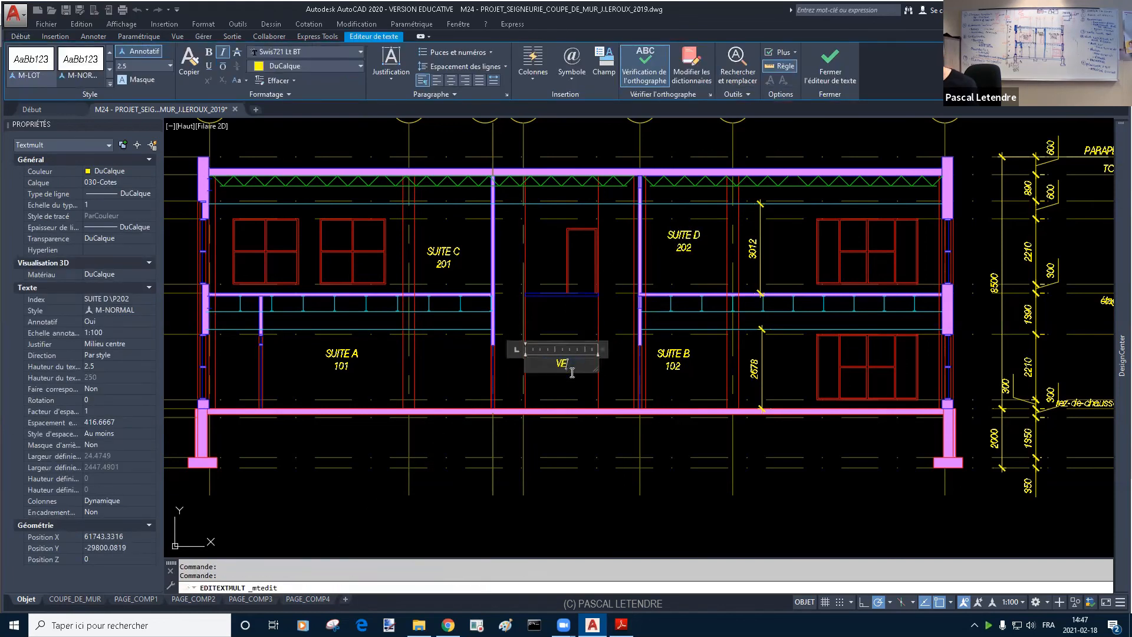
{"action": "type", "text": "STIBULE"}
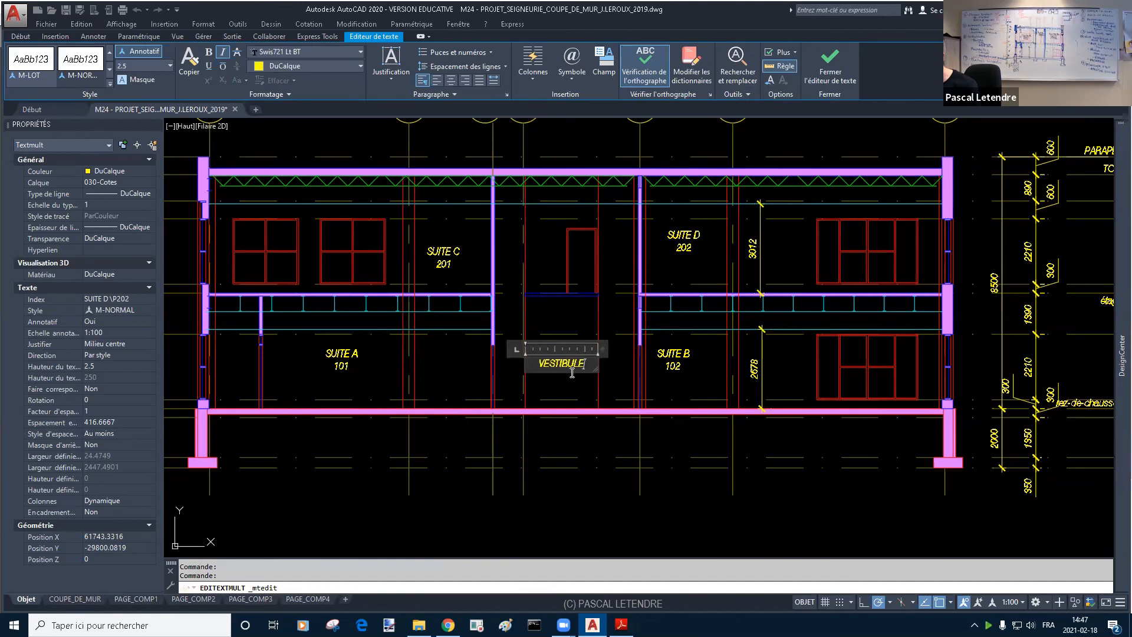
{"action": "type", "text": " 100"}
{"action": "key", "text": "Return"}
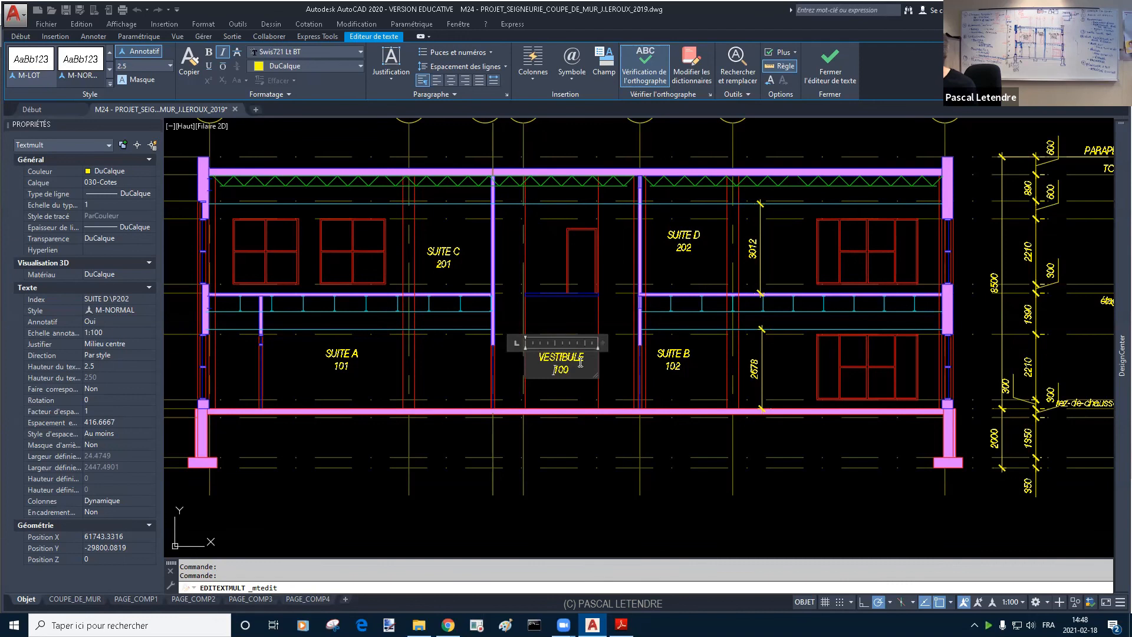
{"action": "key", "text": "Escape"}
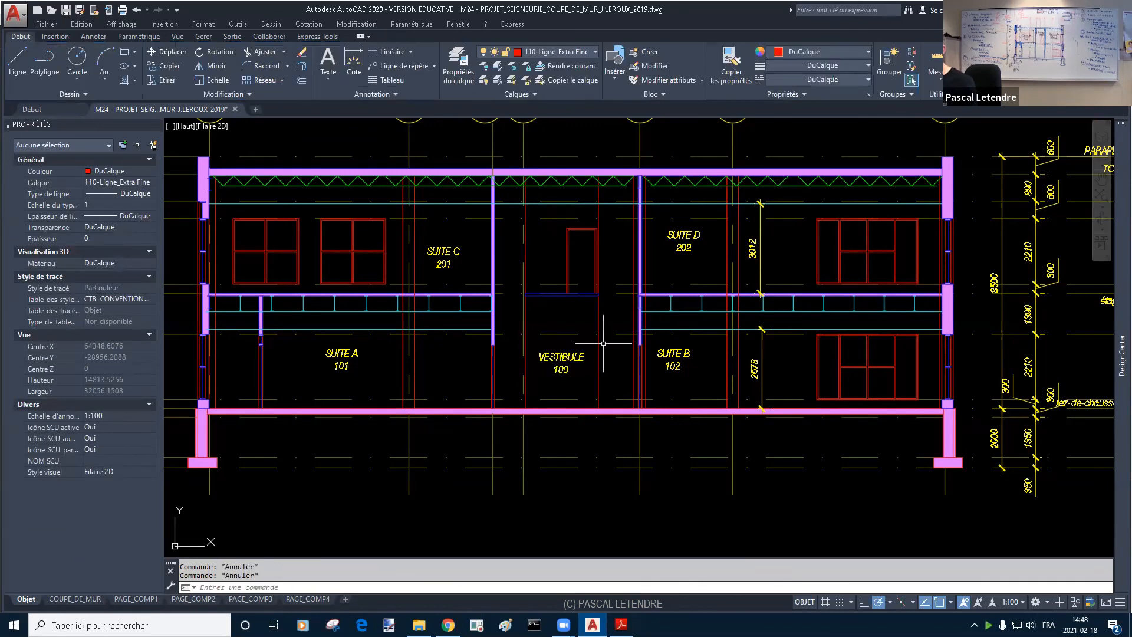
Step: Draw a rectangle framing the number 100 of the VESTIBULE label
{"action": "type", "text": "rec"}
{"action": "key", "text": "Return"}
{"action": "scroll", "coordinate": [583, 369], "scroll_direction": "up", "scroll_amount": 6}
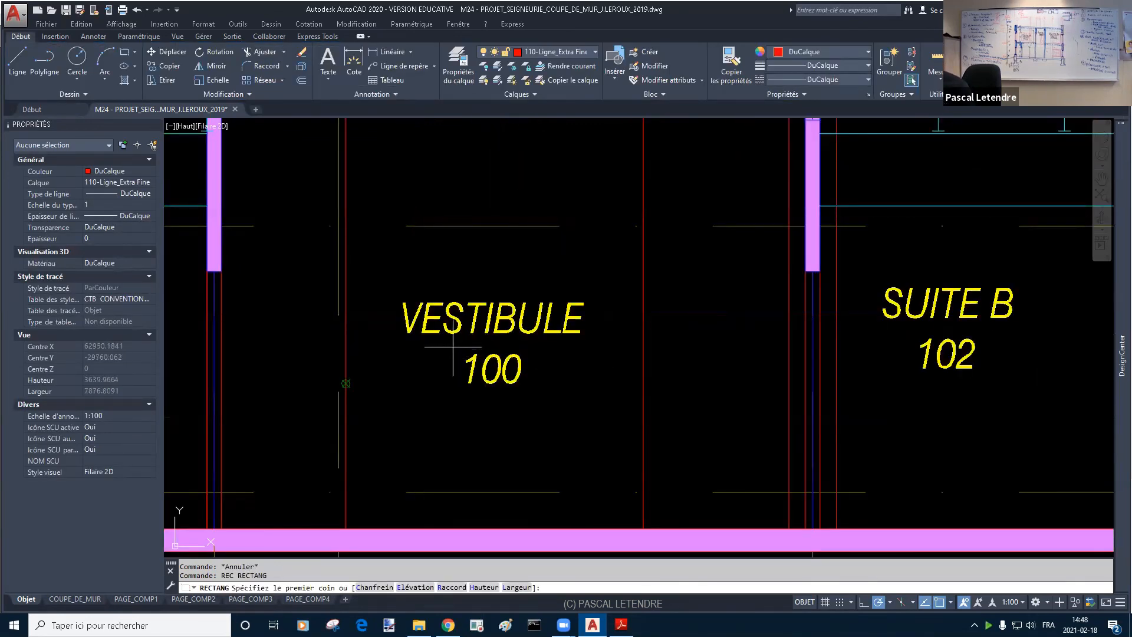
{"action": "left_click", "coordinate": [454, 392]}
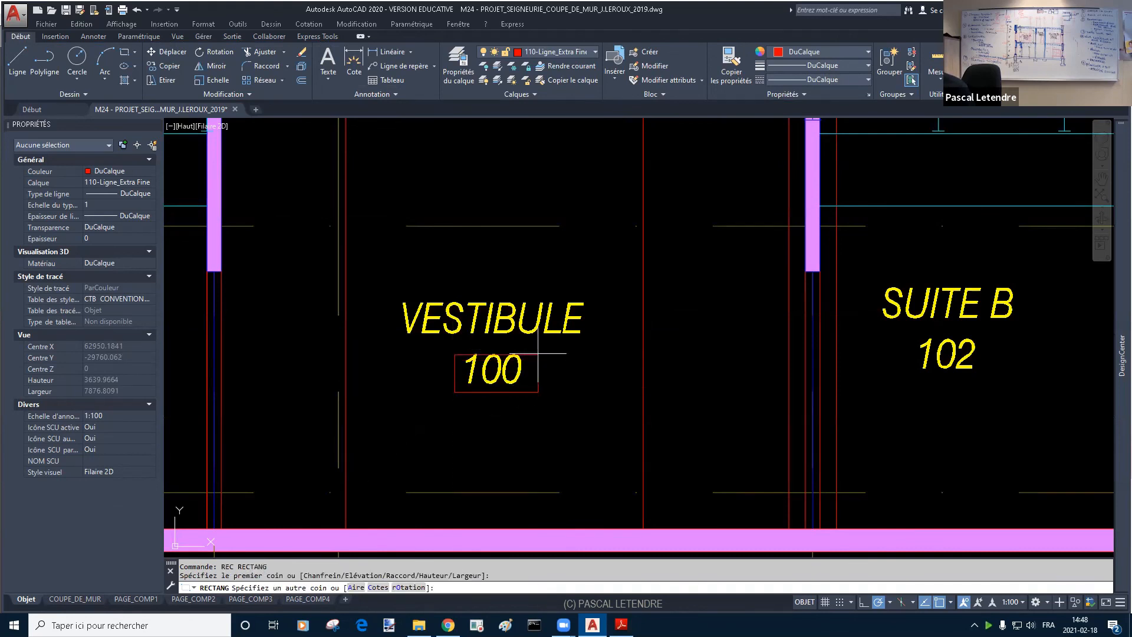
{"action": "scroll", "coordinate": [532, 347], "scroll_direction": "up", "scroll_amount": 3}
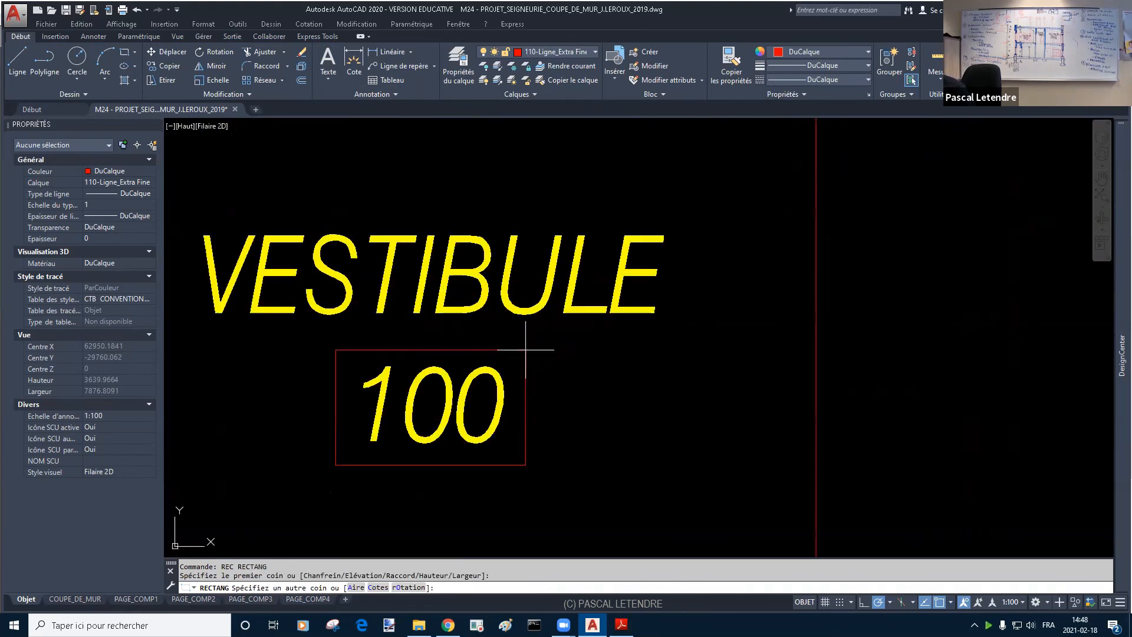
{"action": "left_click", "coordinate": [524, 355]}
{"action": "key", "text": "Escape"}
{"action": "scroll", "coordinate": [546, 381], "scroll_direction": "down", "scroll_amount": 5}
{"action": "scroll", "coordinate": [567, 435], "scroll_direction": "down", "scroll_amount": 4}
{"action": "key", "text": "Escape"}
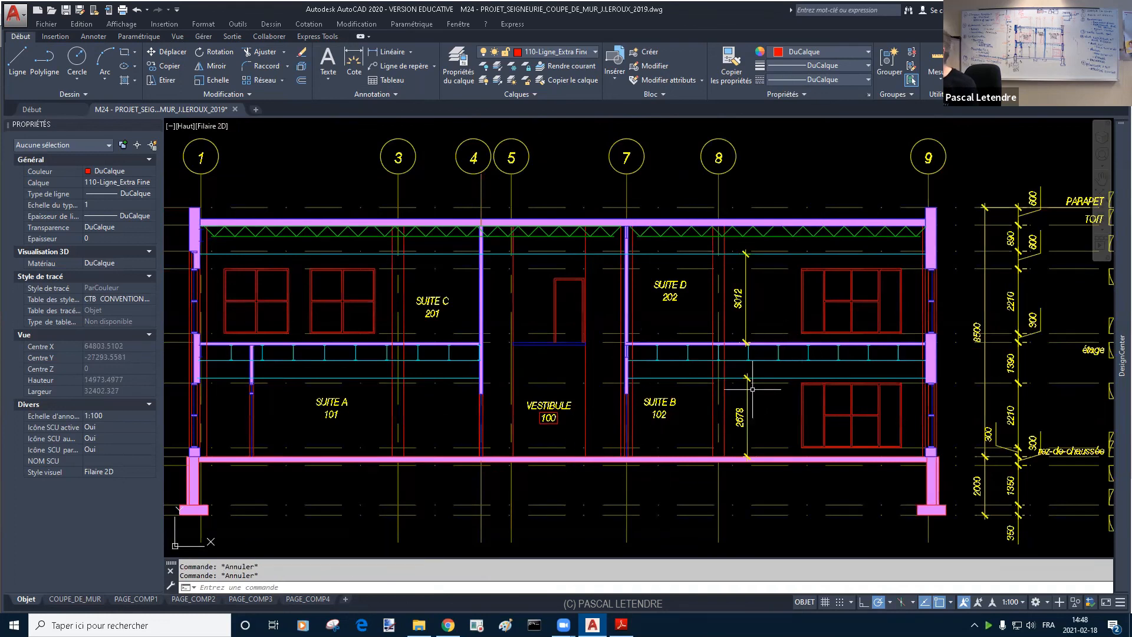
{"action": "middle_click_drag", "start_coordinate": [798, 334], "coordinate": [756, 322]}
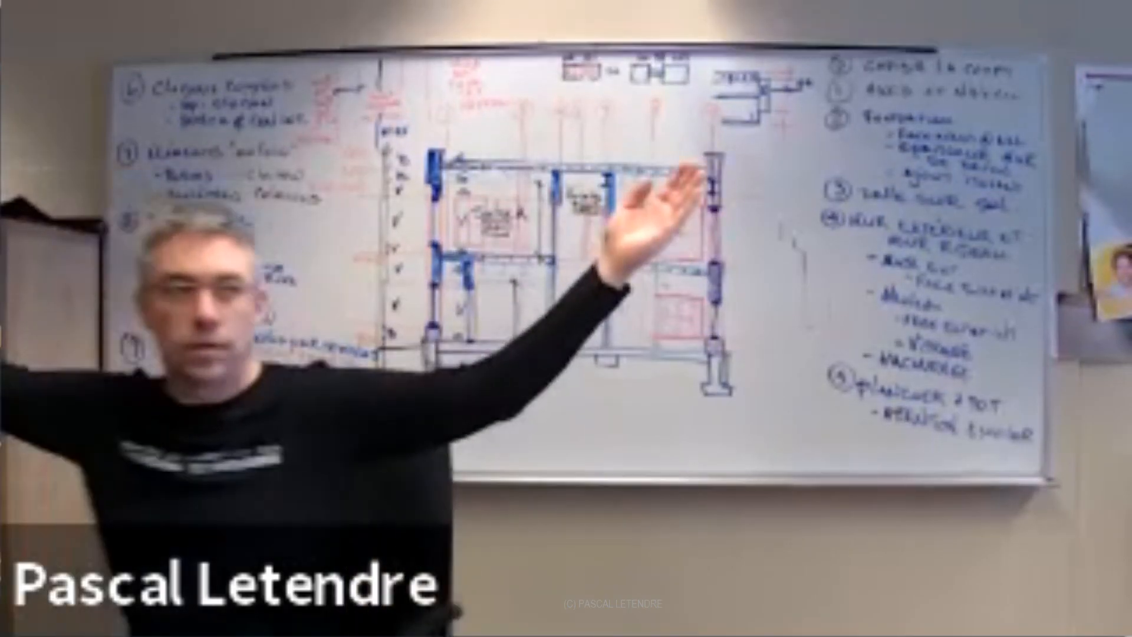